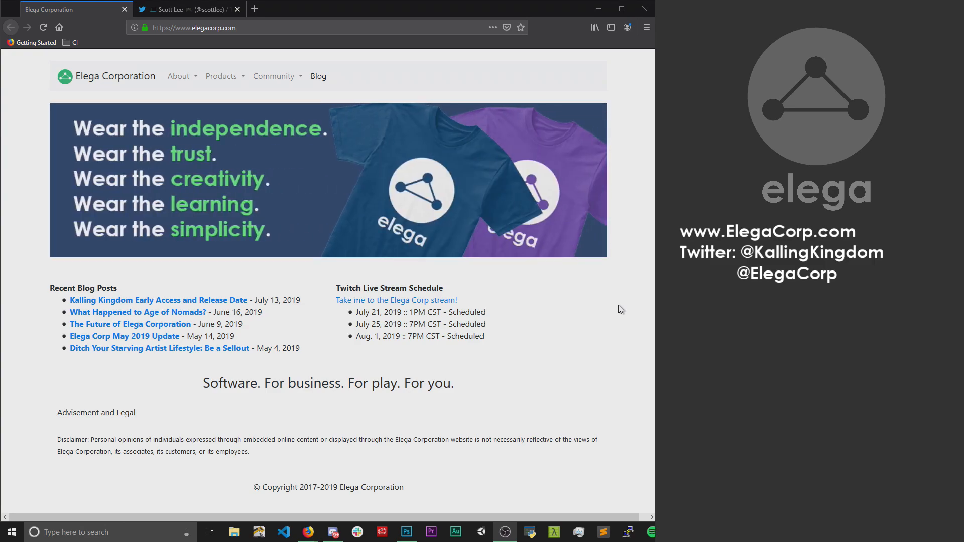
{"action": "key", "text": "alt+Tab"}
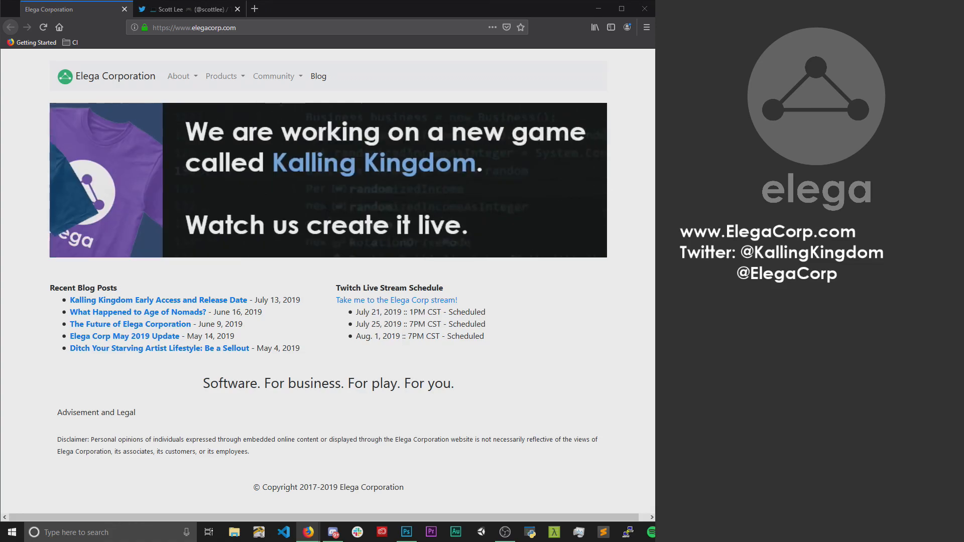
{"action": "key", "text": "alt+Tab"}
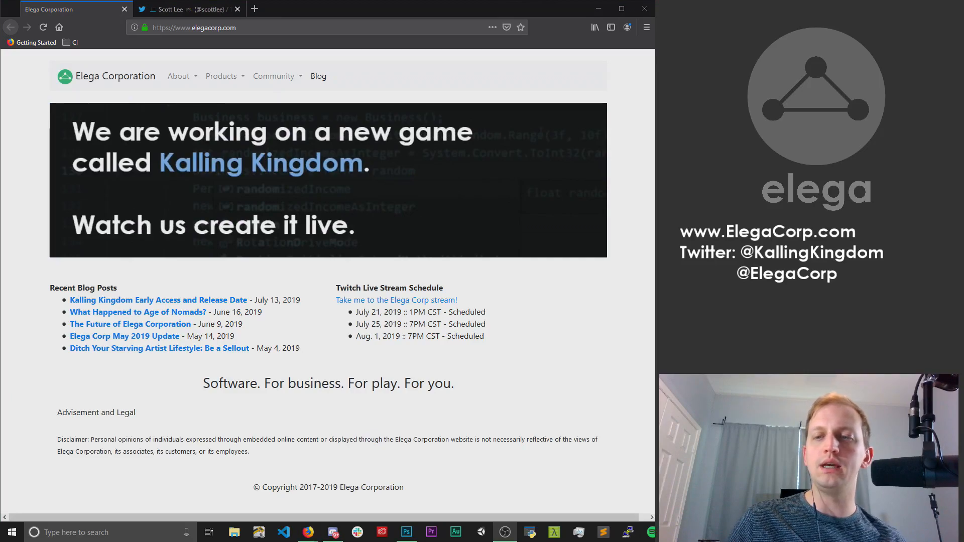
{"action": "key", "text": "alt+Tab"}
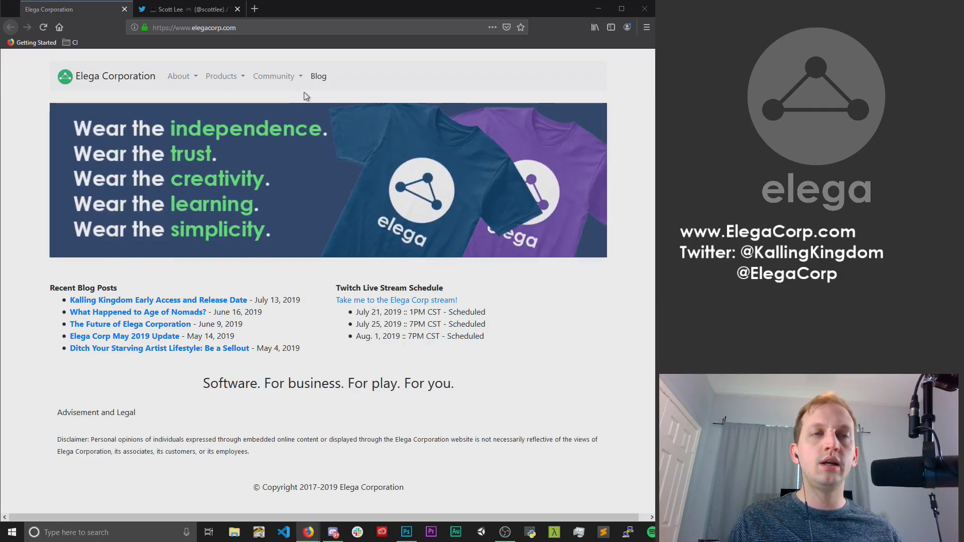
Show the header of the open Twitter profile and highlight the account handle in the page address.
{"action": "left_click", "coordinate": [223, 10]}
{"action": "scroll", "coordinate": [373, 254], "scroll_direction": "up", "scroll_amount": 5}
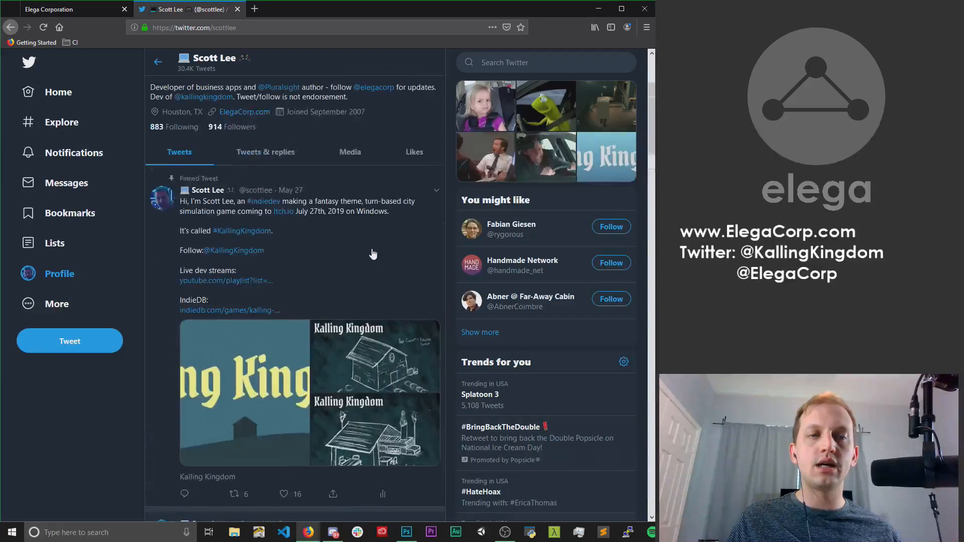
{"action": "scroll", "coordinate": [373, 254], "scroll_direction": "up", "scroll_amount": 3}
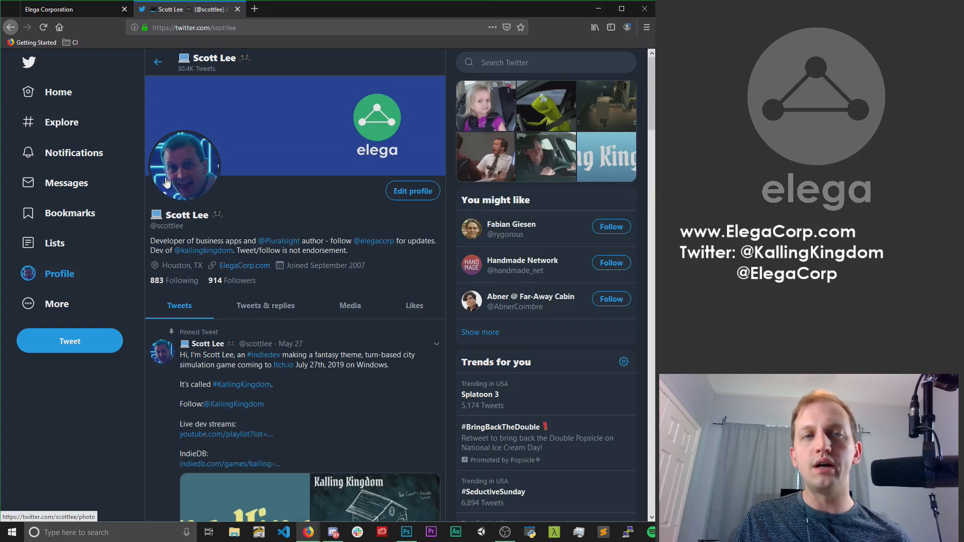
{"action": "left_click", "coordinate": [241, 28]}
{"action": "double_click", "coordinate": [243, 28]}
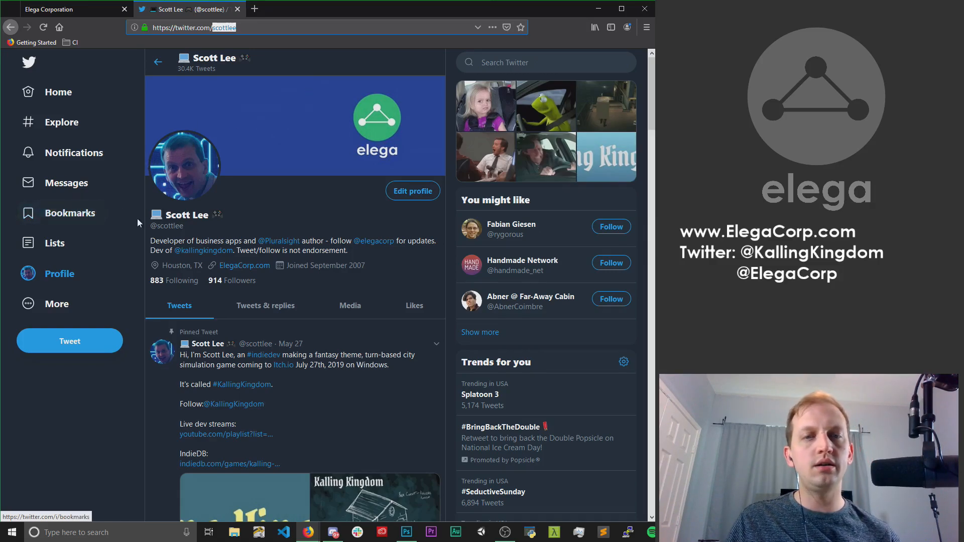
Return to the Elega Corporation site, view its list of Community links, and close the list.
{"action": "left_click", "coordinate": [81, 10]}
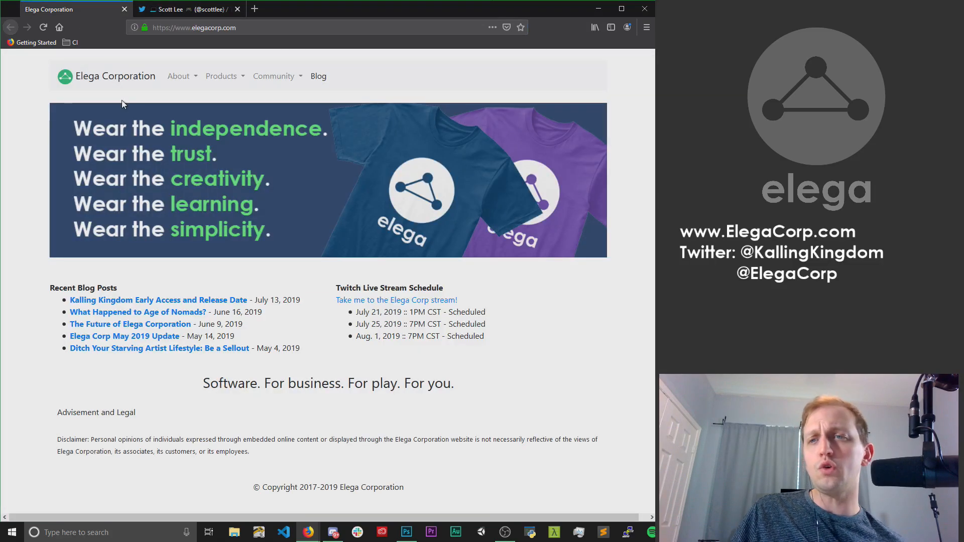
{"action": "left_click", "coordinate": [264, 78]}
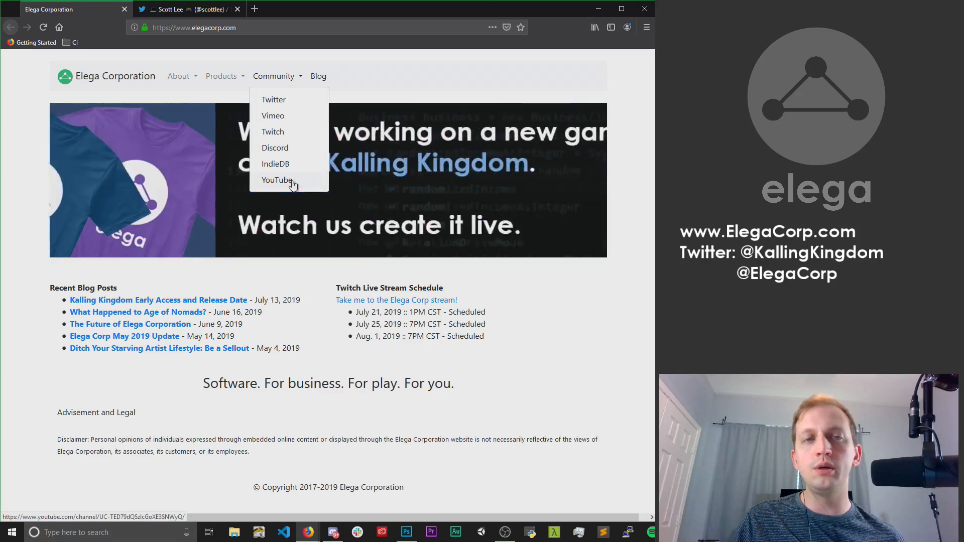
{"action": "left_click", "coordinate": [392, 80]}
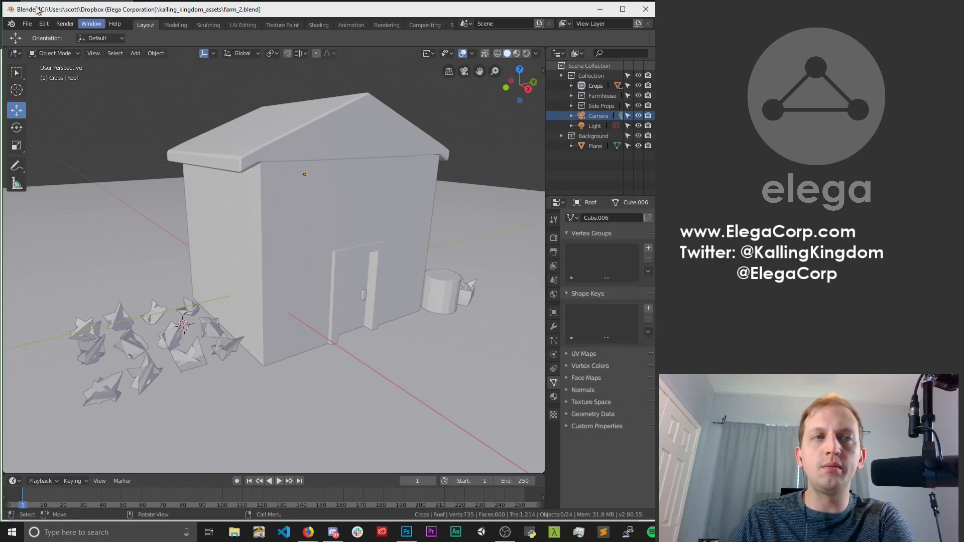
Render the farm scene as an image, resize the render window to view the whole picture, and close it.
{"action": "left_click", "coordinate": [65, 24]}
{"action": "left_click", "coordinate": [75, 36]}
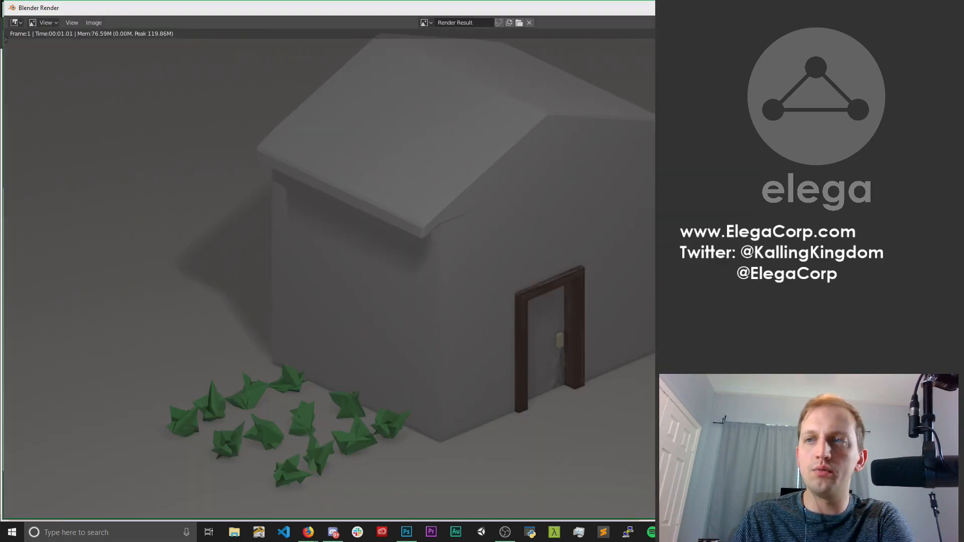
{"action": "left_click_drag", "start_coordinate": [959, 92], "coordinate": [646, 106]}
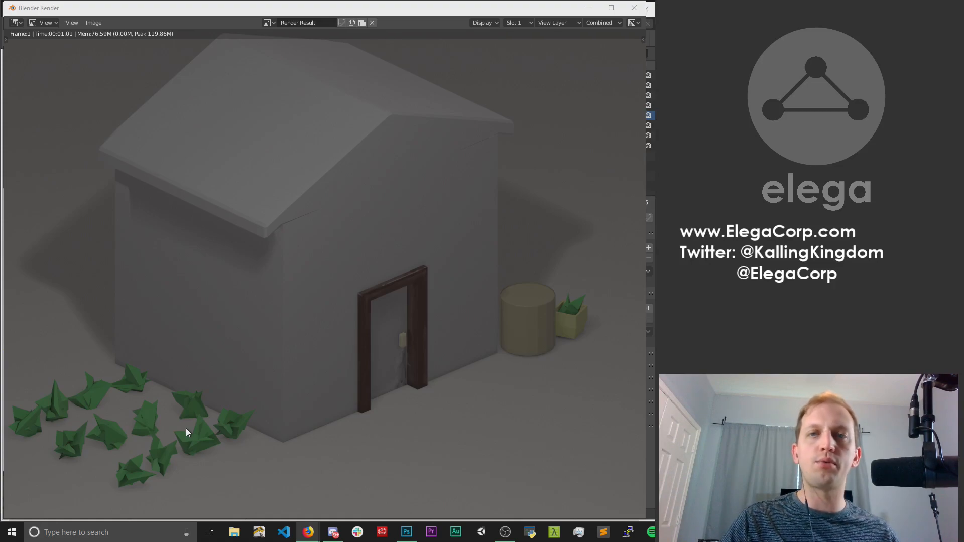
{"action": "left_click", "coordinate": [635, 8]}
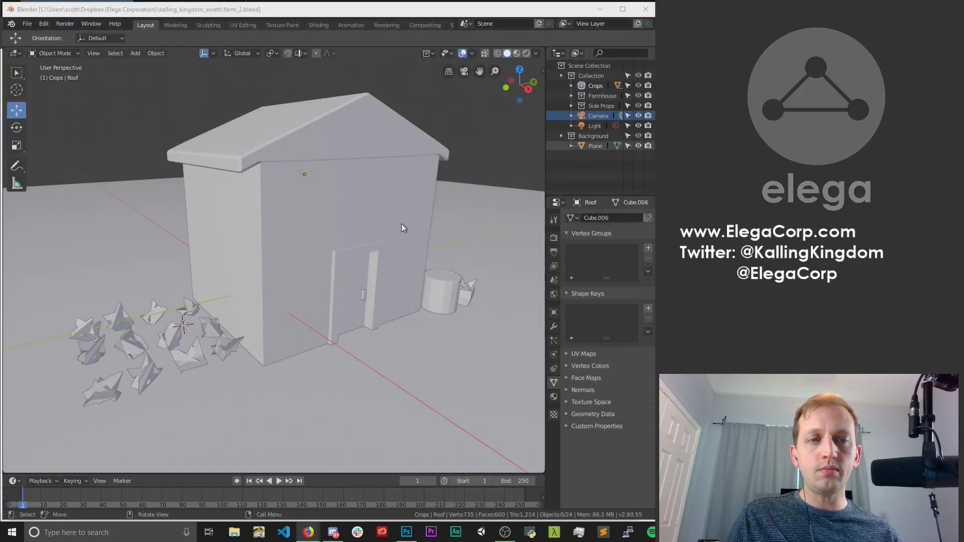
Switch to the Modeling workspace with the roof mesh in Edit Mode and look over the farmhouse.
{"action": "middle_click_drag", "start_coordinate": [243, 203], "coordinate": [166, 202]}
{"action": "scroll", "coordinate": [324, 190], "scroll_direction": "up", "scroll_amount": 4}
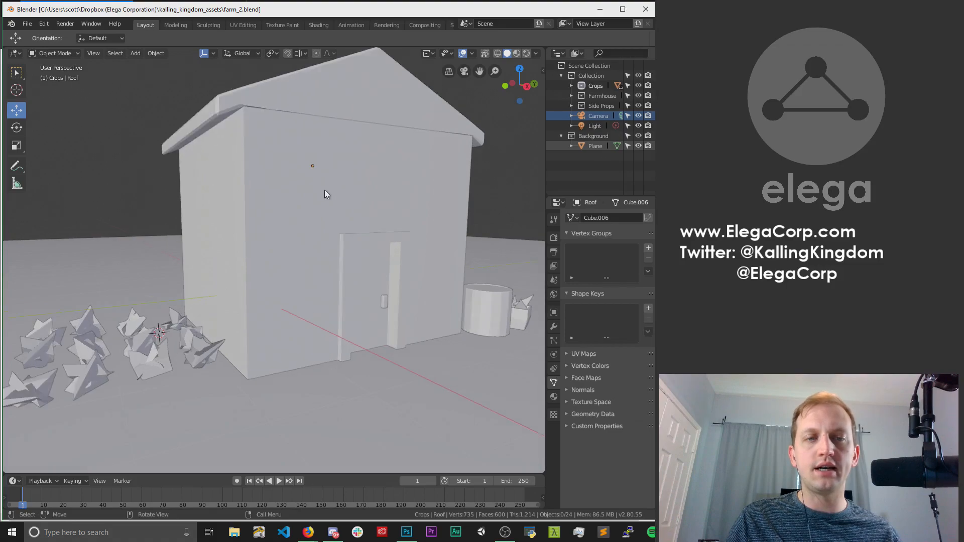
{"action": "left_click", "coordinate": [175, 25]}
{"action": "middle_click_drag", "start_coordinate": [381, 146], "coordinate": [362, 154]}
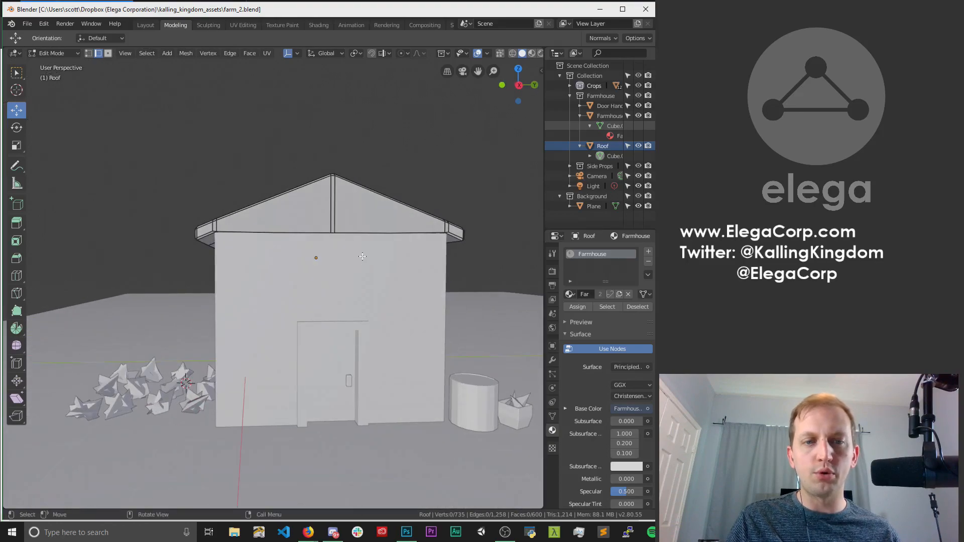
{"action": "middle_click_drag", "start_coordinate": [286, 237], "coordinate": [308, 215]}
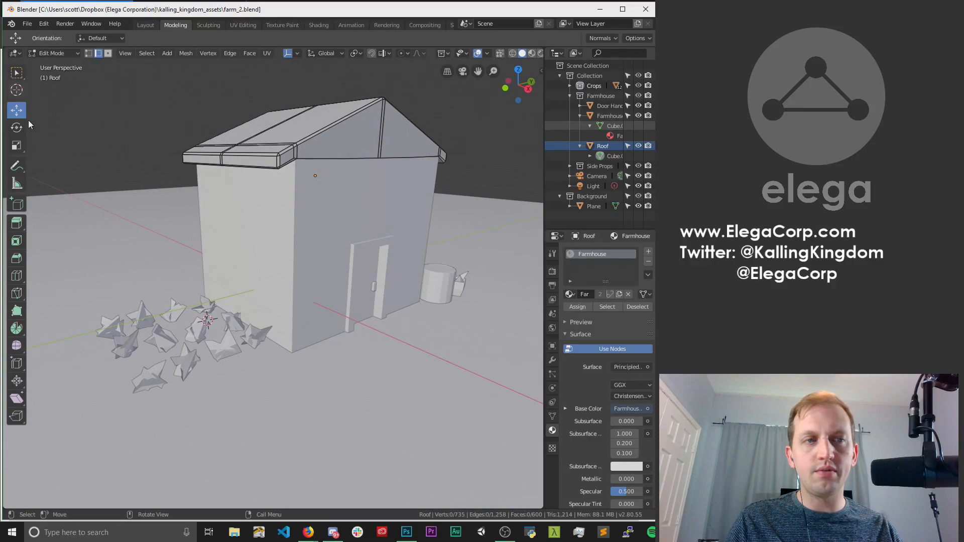
{"action": "middle_click_drag", "start_coordinate": [350, 110], "coordinate": [343, 176], "text": "shift"}
{"action": "middle_click_drag", "start_coordinate": [421, 113], "coordinate": [404, 98]}
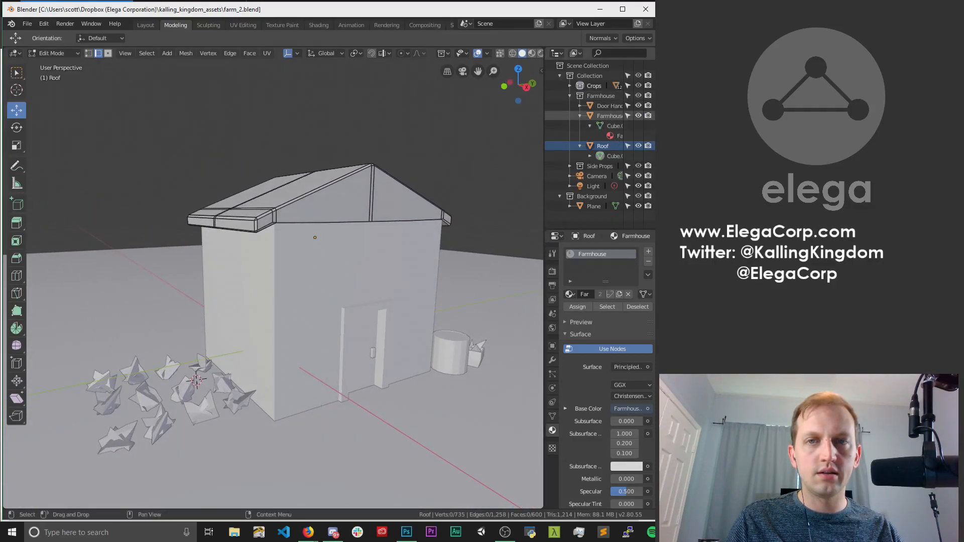
Try raising the vertical edge in the middle of the roof's front gable along Z, and undo the move.
{"action": "left_click", "coordinate": [599, 146]}
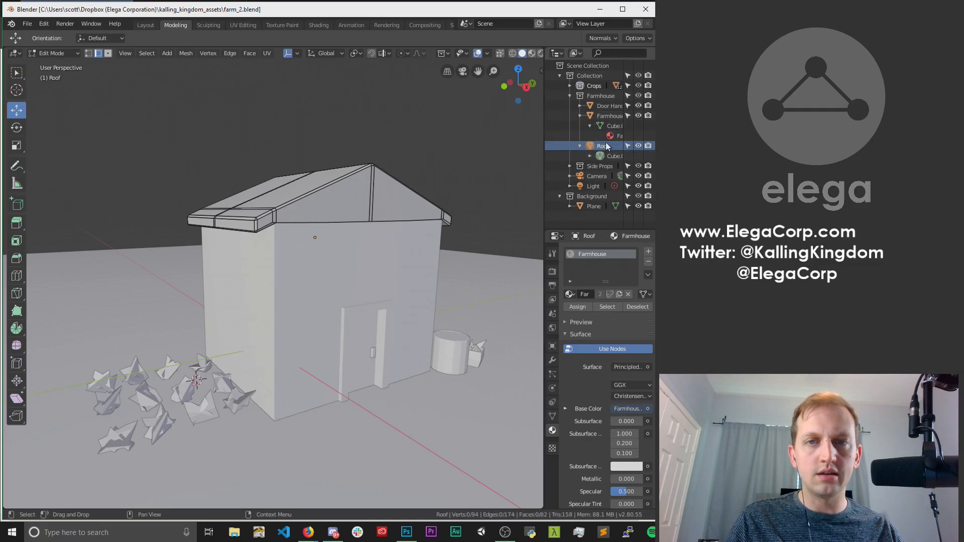
{"action": "left_click", "coordinate": [17, 73]}
{"action": "left_click", "coordinate": [16, 110]}
{"action": "left_click", "coordinate": [364, 193]}
{"action": "left_click_drag", "start_coordinate": [372, 155], "coordinate": [373, 142]}
{"action": "key", "text": "ctrl+z"}
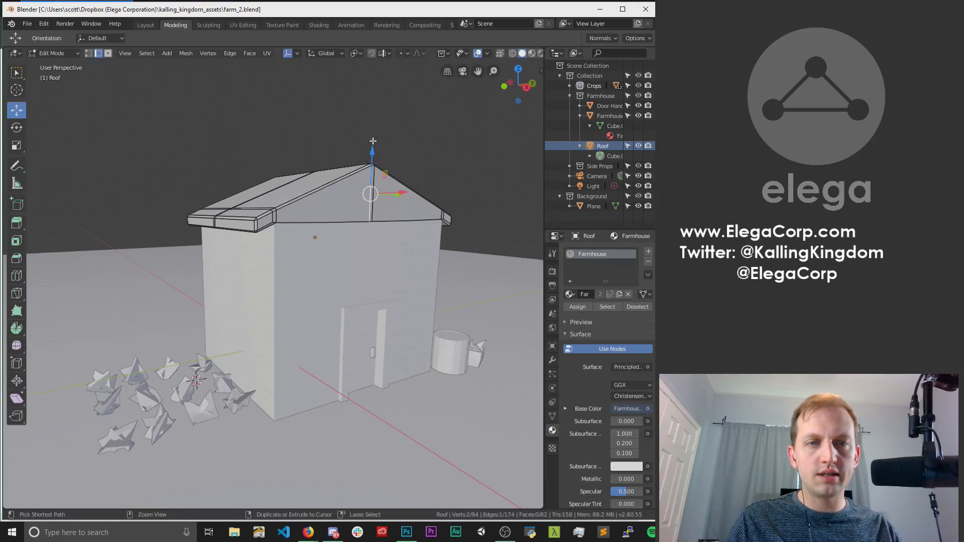
Select the entire roof mesh, try moving it, and clear the selection.
{"action": "key", "text": "a"}
{"action": "left_click_drag", "start_coordinate": [317, 168], "coordinate": [332, 193]}
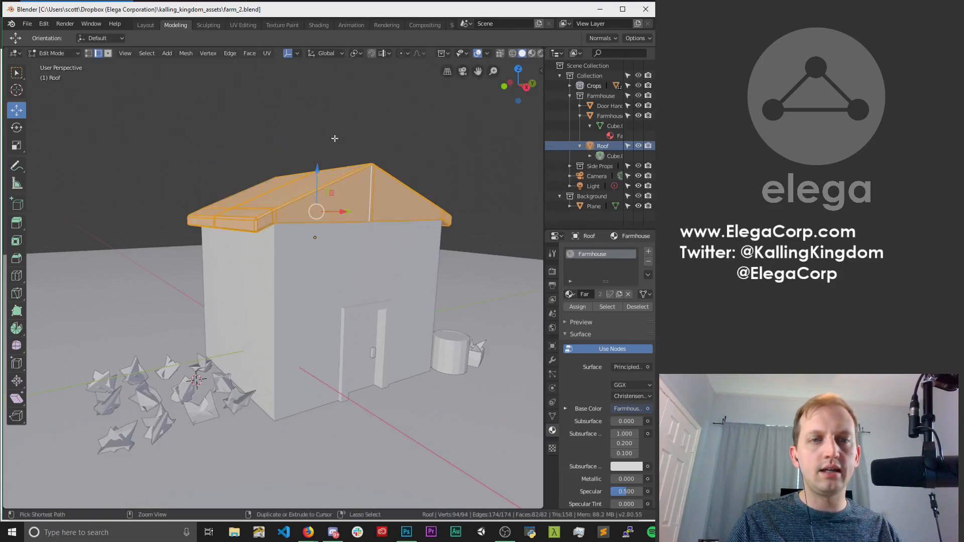
{"action": "key", "text": "alt+a"}
{"action": "middle_click_drag", "start_coordinate": [236, 184], "coordinate": [253, 188]}
Collapse the Farmhouse object's hierarchy in the outliner and add the farmhouse body to the object selection.
{"action": "left_click", "coordinate": [592, 116]}
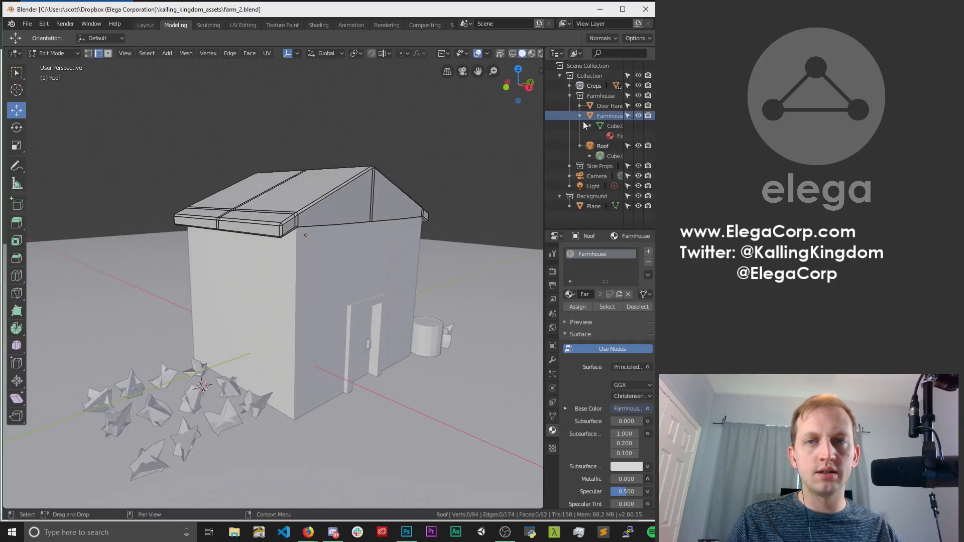
{"action": "left_click", "coordinate": [578, 117]}
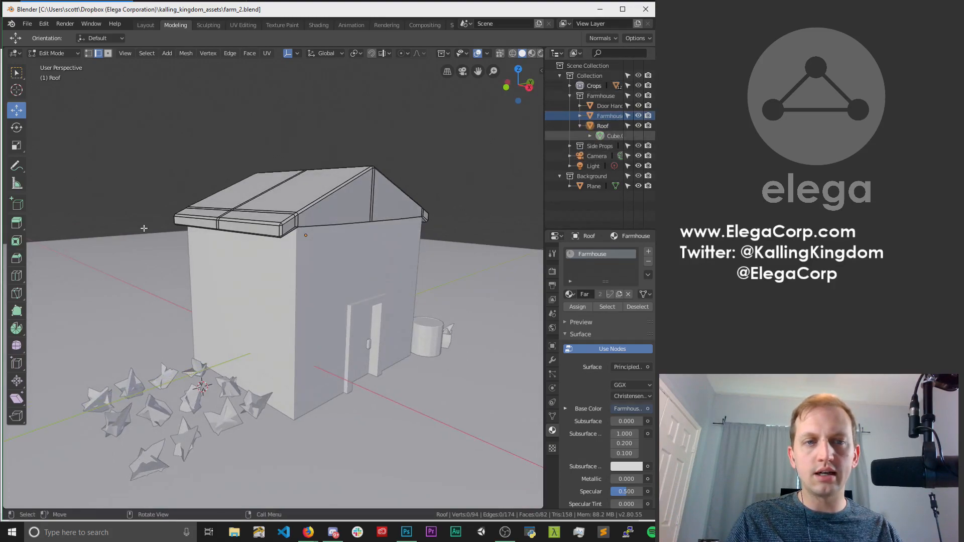
{"action": "scroll", "coordinate": [277, 149], "scroll_direction": "up", "scroll_amount": 4}
{"action": "scroll", "coordinate": [312, 167], "scroll_direction": "down", "scroll_amount": 1}
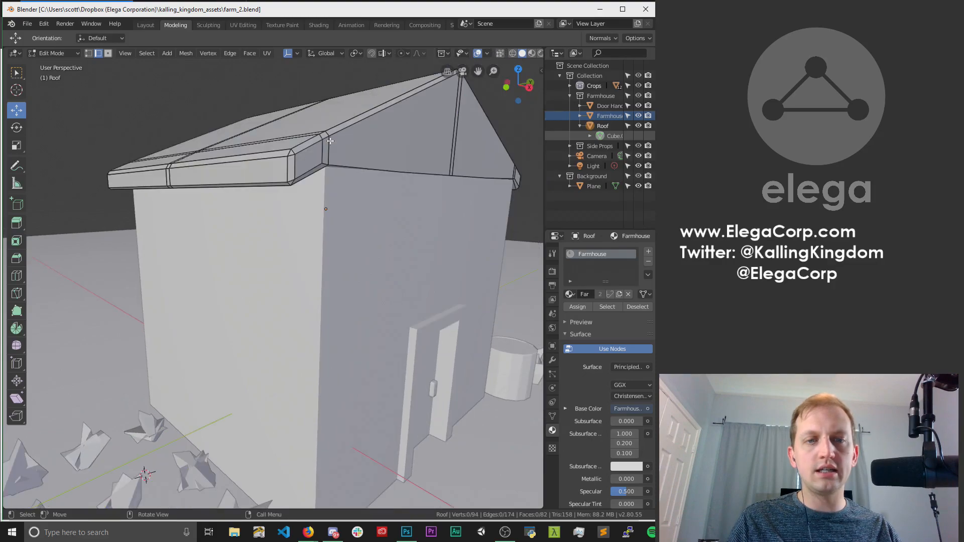
{"action": "middle_click_drag", "start_coordinate": [312, 167], "coordinate": [244, 172]}
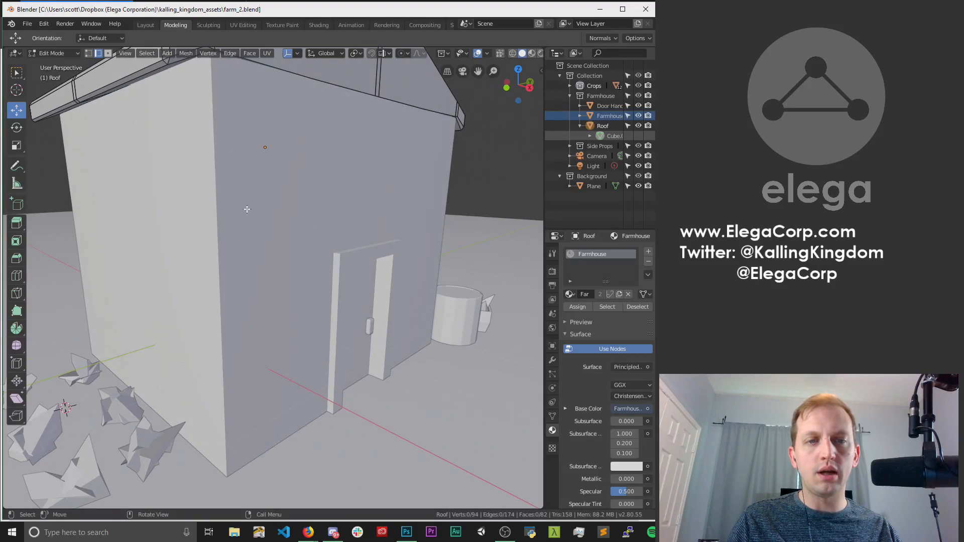
{"action": "right_click", "coordinate": [577, 116]}
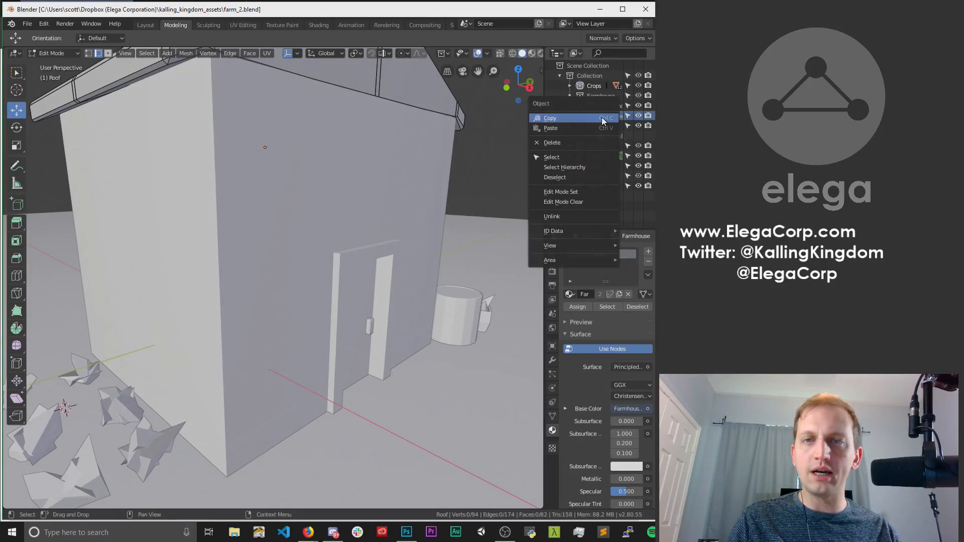
{"action": "left_click", "coordinate": [565, 158]}
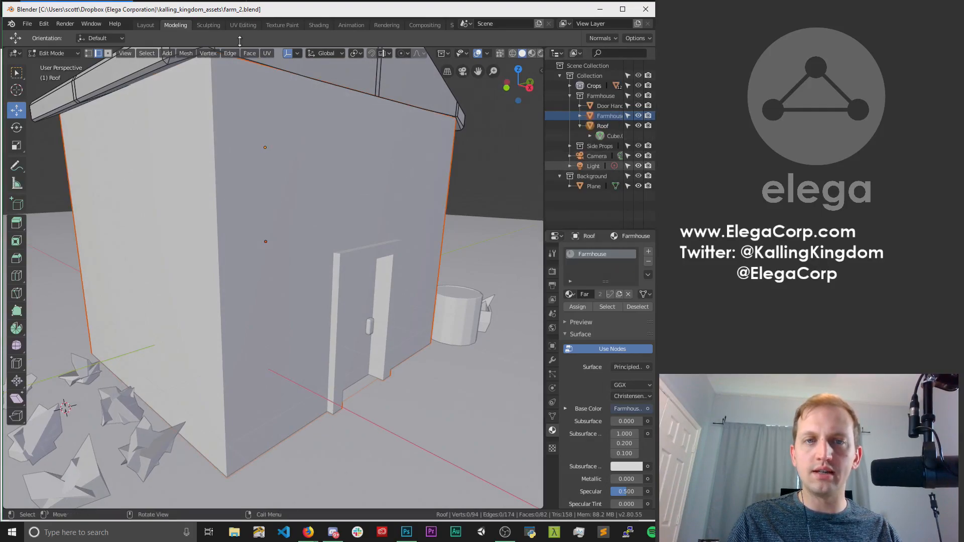
Leave the roof mesh for Object Mode, select the farmhouse body, and enter Edit Mode on it.
{"action": "left_click", "coordinate": [55, 53]}
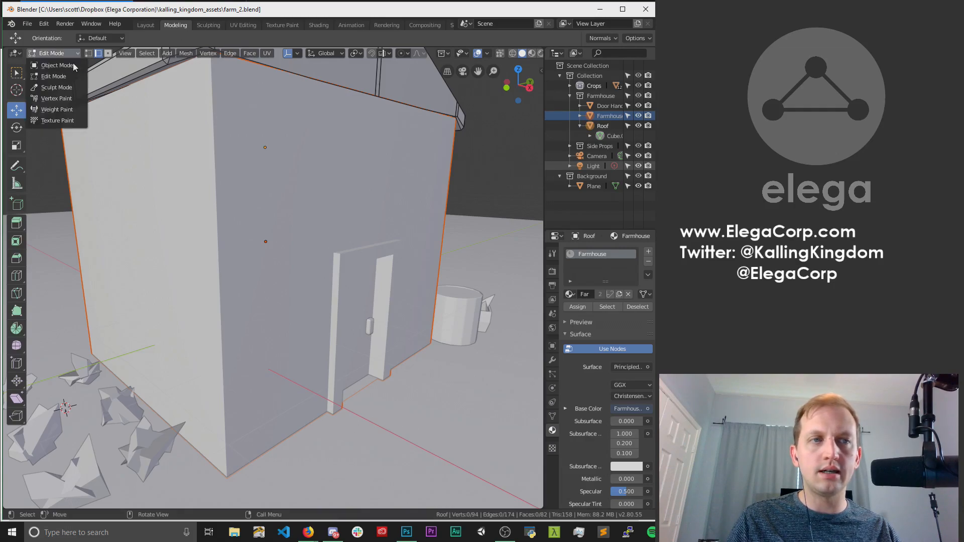
{"action": "left_click", "coordinate": [50, 64]}
{"action": "left_click", "coordinate": [322, 126]}
{"action": "left_click", "coordinate": [56, 53]}
{"action": "left_click", "coordinate": [50, 74]}
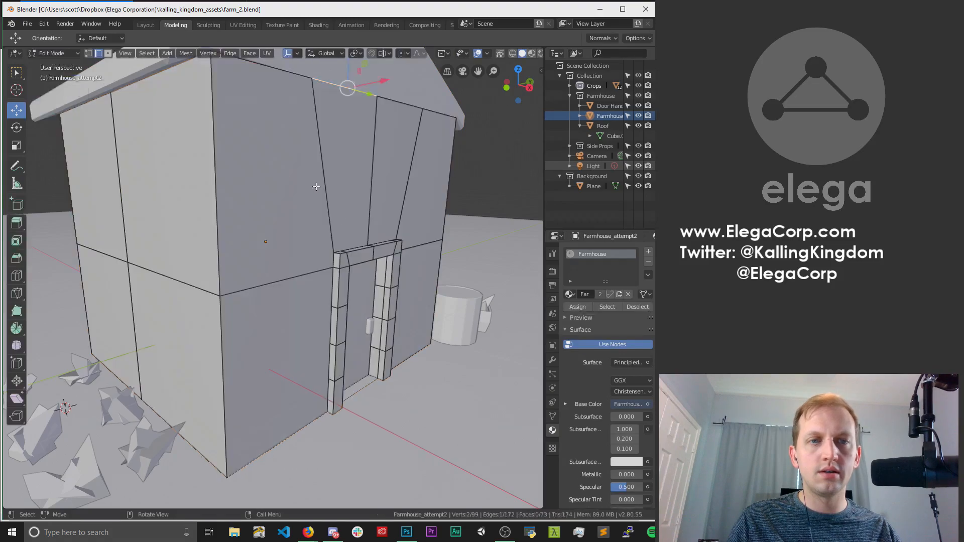
Examine the edge layout of the farmhouse's walls and door frame from the front and the crop side.
{"action": "middle_click_drag", "start_coordinate": [267, 187], "coordinate": [302, 182]}
{"action": "middle_click_drag", "start_coordinate": [383, 185], "coordinate": [296, 336]}
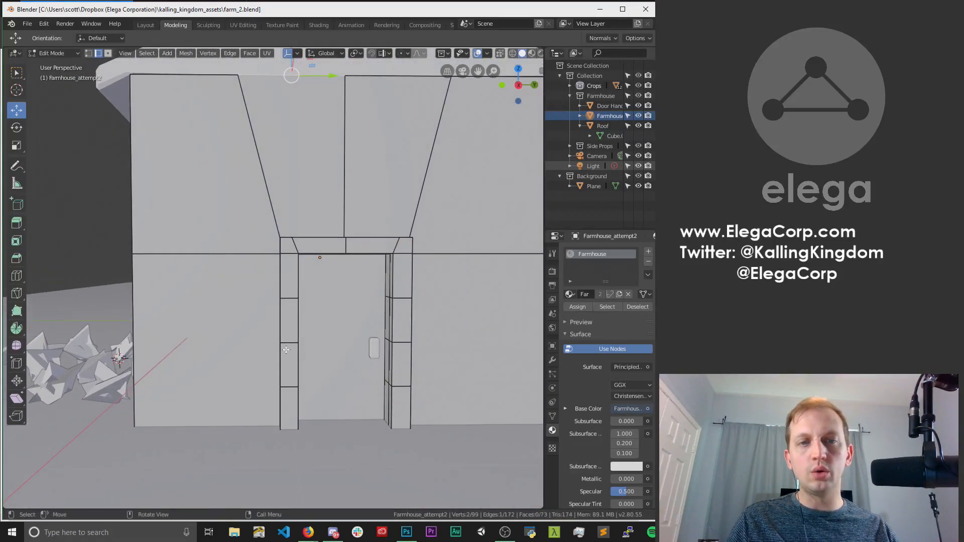
{"action": "middle_click_drag", "start_coordinate": [132, 255], "coordinate": [206, 261]}
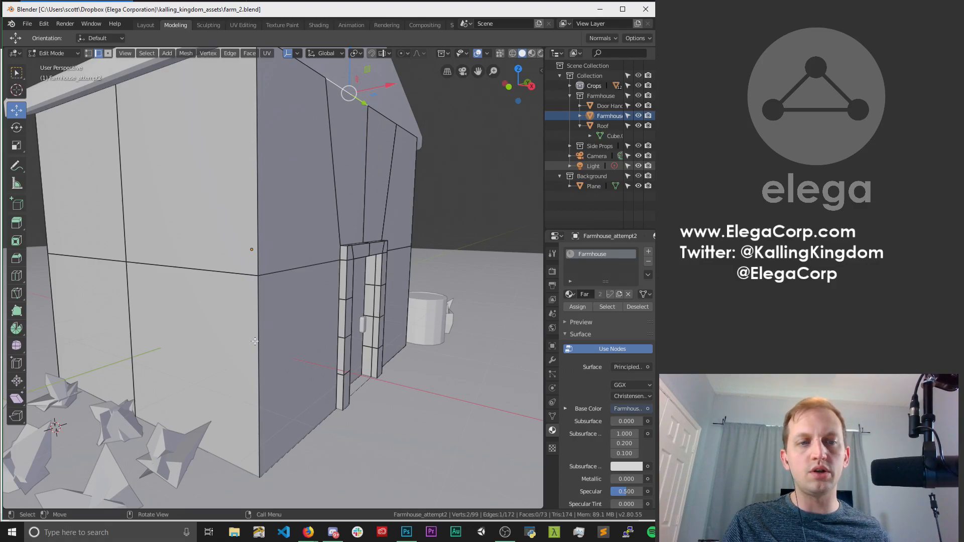
{"action": "middle_click_drag", "start_coordinate": [283, 258], "coordinate": [104, 204]}
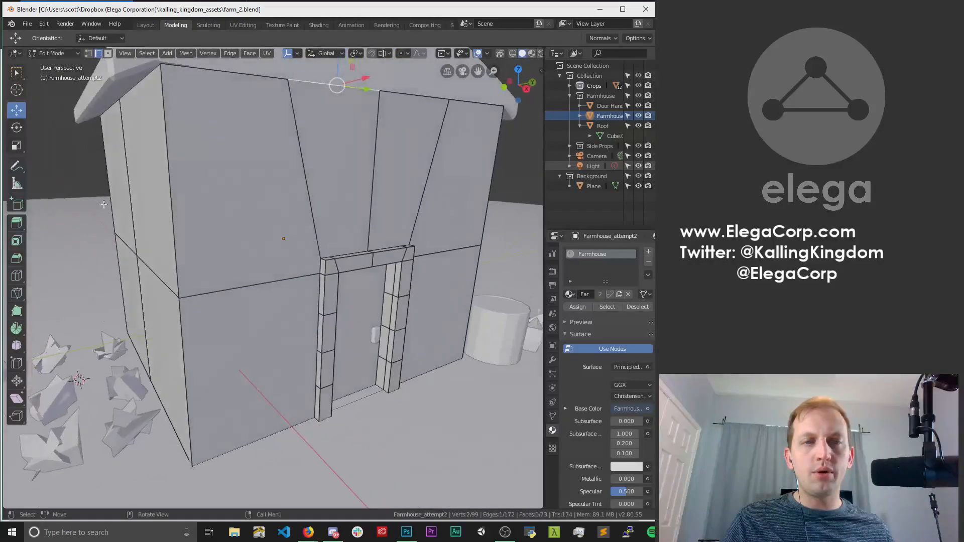
{"action": "middle_click_drag", "start_coordinate": [298, 186], "coordinate": [364, 230]}
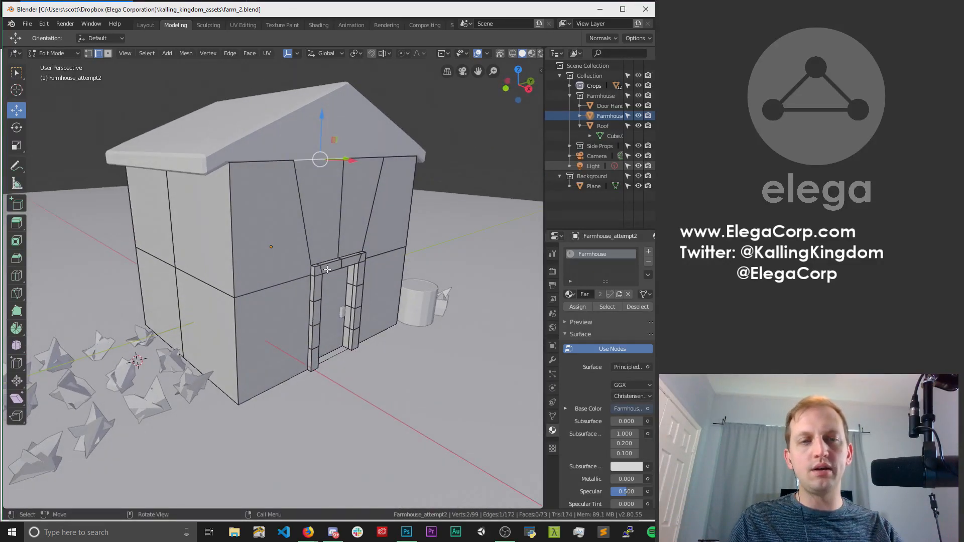
{"action": "middle_click_drag", "start_coordinate": [333, 262], "coordinate": [247, 238]}
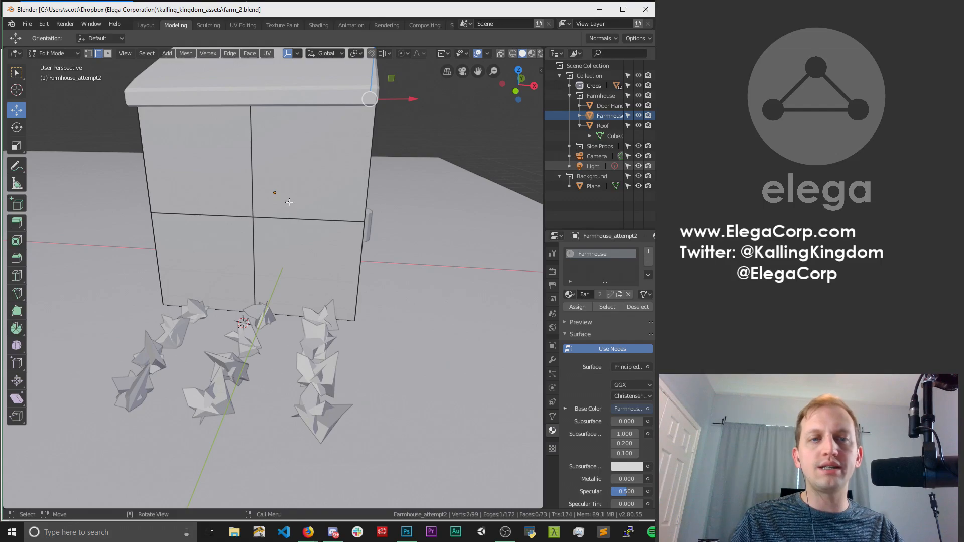
{"action": "middle_click_drag", "start_coordinate": [343, 213], "coordinate": [216, 202]}
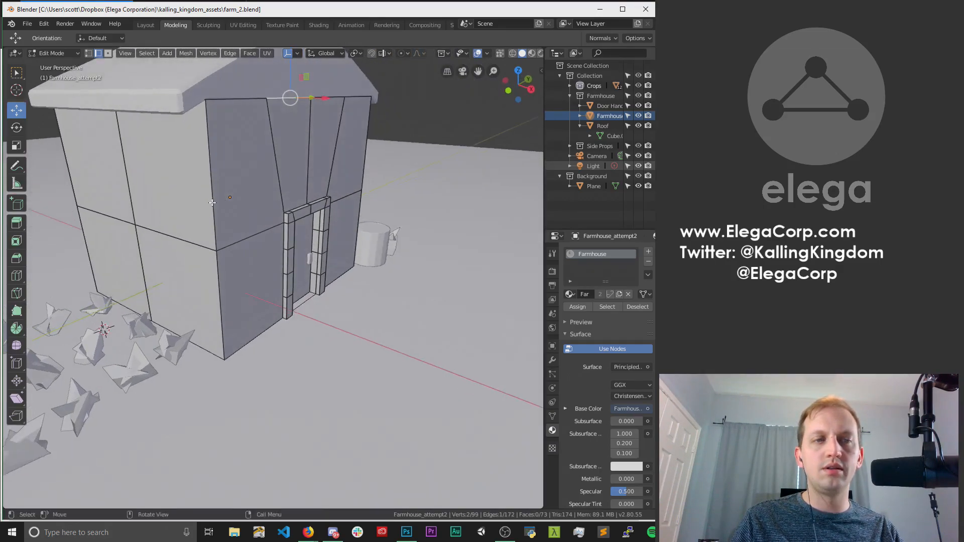
Render the farm scene again to review the plain walls and door frame, and close the render.
{"action": "left_click", "coordinate": [65, 24]}
{"action": "left_click", "coordinate": [75, 35]}
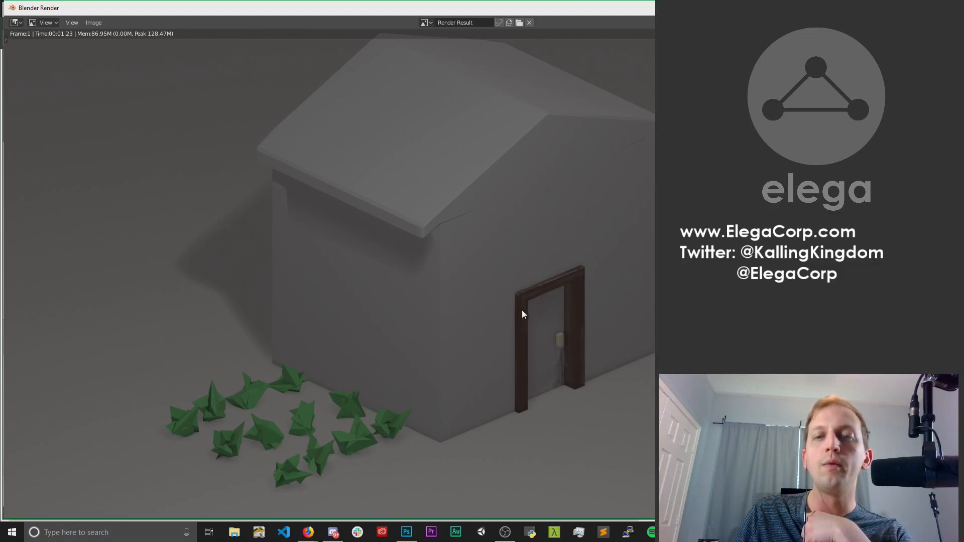
{"action": "key", "text": "Escape"}
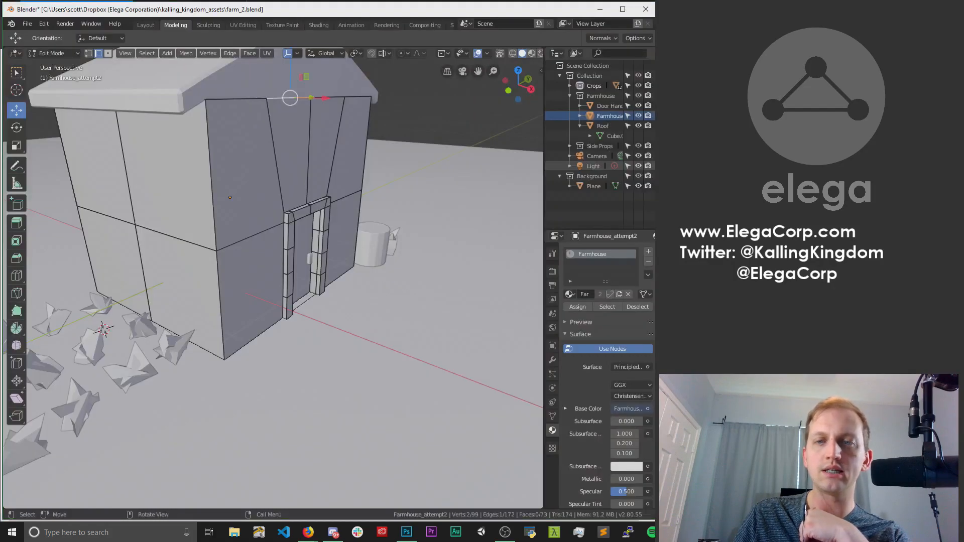
Examine the farmhouse's front wall, door frame and door handle up close and from farther away.
{"action": "mouse_move", "coordinate": [361, 215]}
{"action": "middle_mouse_down"}
{"action": "mouse_move", "coordinate": [327, 217]}
{"action": "mouse_move", "coordinate": [380, 248]}
{"action": "mouse_move", "coordinate": [358, 225]}
{"action": "middle_mouse_up"}
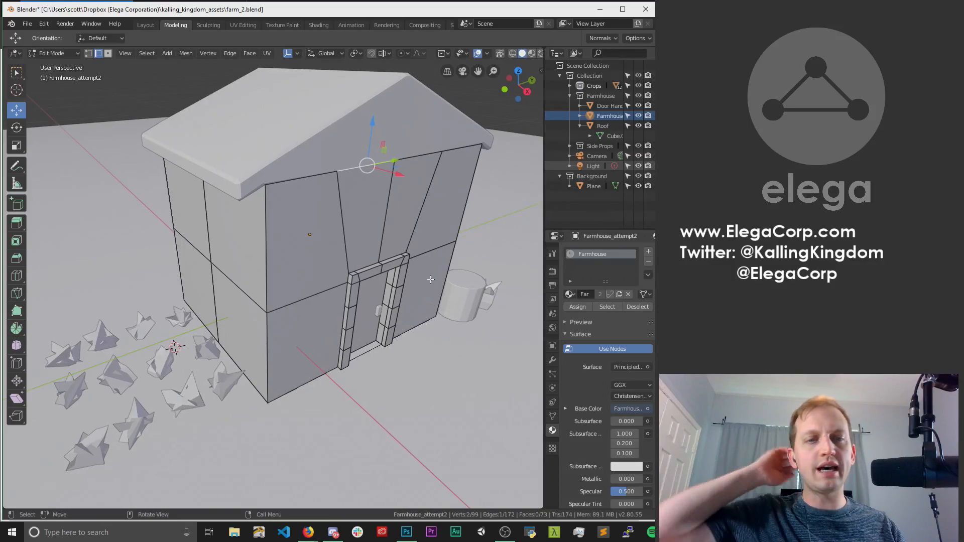
{"action": "scroll", "coordinate": [391, 280], "scroll_direction": "up", "scroll_amount": 4}
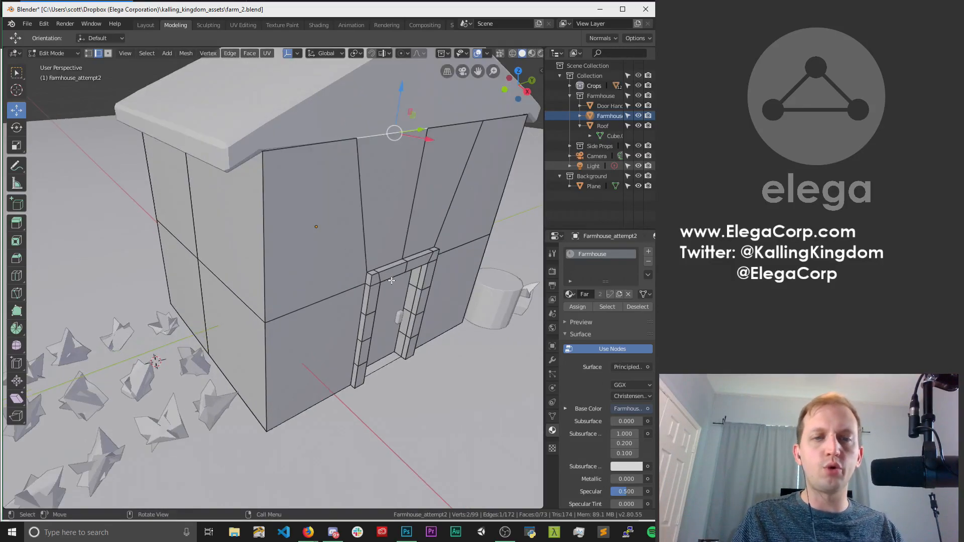
{"action": "middle_click_drag", "start_coordinate": [464, 306], "coordinate": [398, 300]}
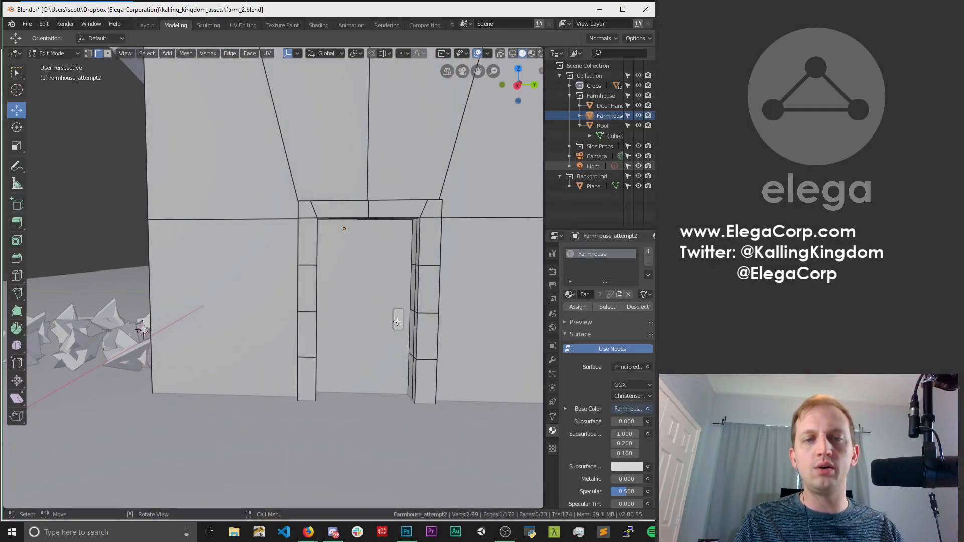
{"action": "scroll", "coordinate": [399, 321], "scroll_direction": "up", "scroll_amount": 5}
{"action": "middle_click_drag", "start_coordinate": [370, 248], "coordinate": [309, 270], "text": "shift"}
{"action": "scroll", "coordinate": [278, 152], "scroll_direction": "up", "scroll_amount": 3}
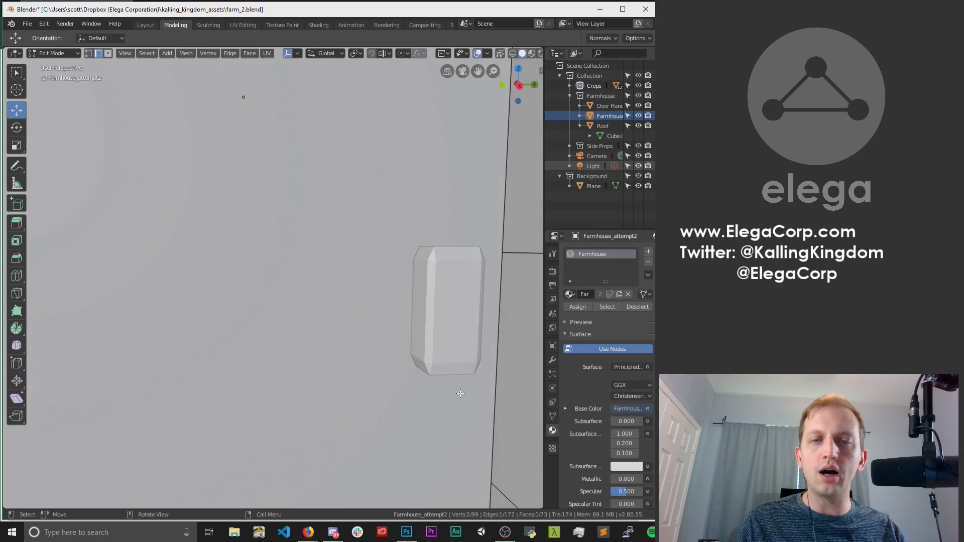
{"action": "scroll", "coordinate": [460, 397], "scroll_direction": "down", "scroll_amount": 11}
{"action": "middle_click_drag", "start_coordinate": [246, 226], "coordinate": [349, 321]}
{"action": "scroll", "coordinate": [283, 255], "scroll_direction": "down", "scroll_amount": 5}
{"action": "scroll", "coordinate": [289, 266], "scroll_direction": "down", "scroll_amount": 2}
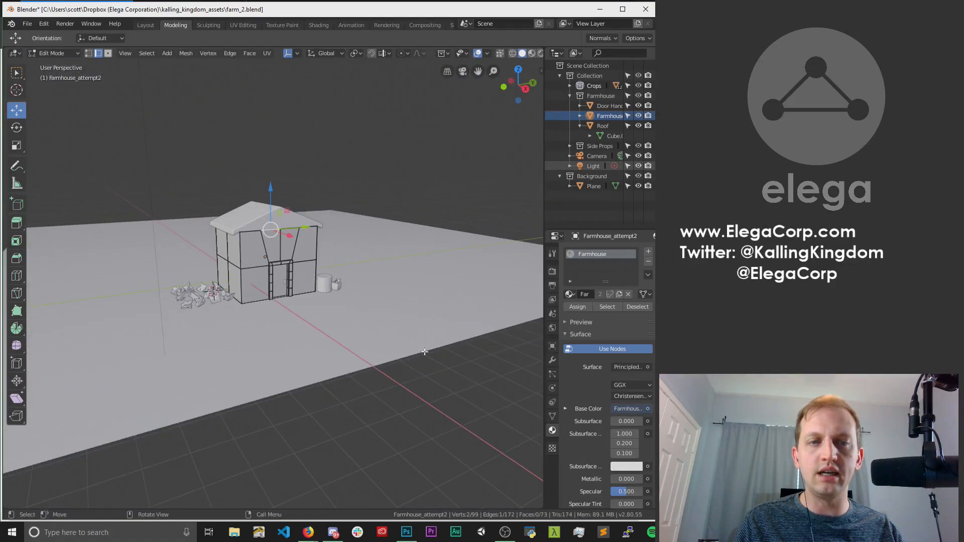
{"action": "middle_click_drag", "start_coordinate": [428, 354], "coordinate": [367, 345]}
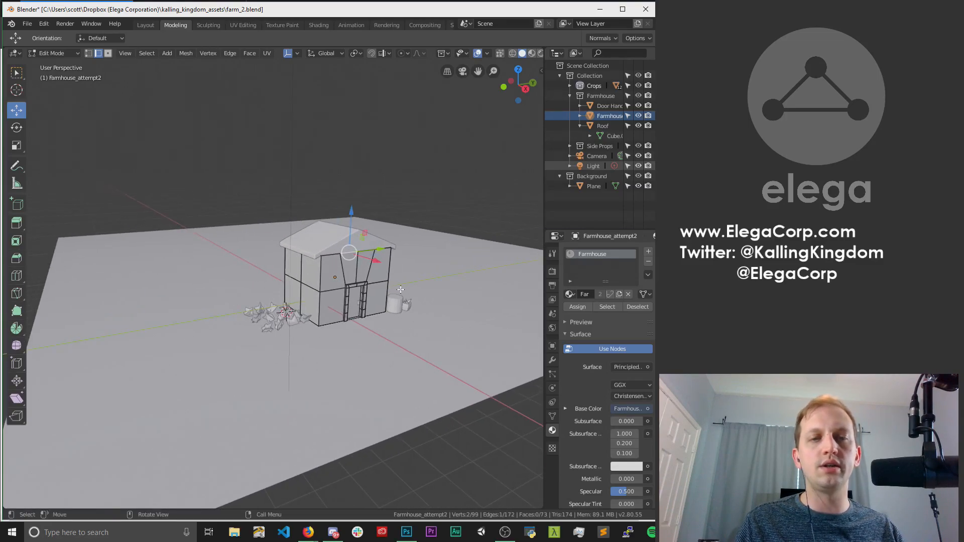
{"action": "scroll", "coordinate": [399, 303], "scroll_direction": "up", "scroll_amount": 1}
{"action": "scroll", "coordinate": [400, 303], "scroll_direction": "up", "scroll_amount": 4}
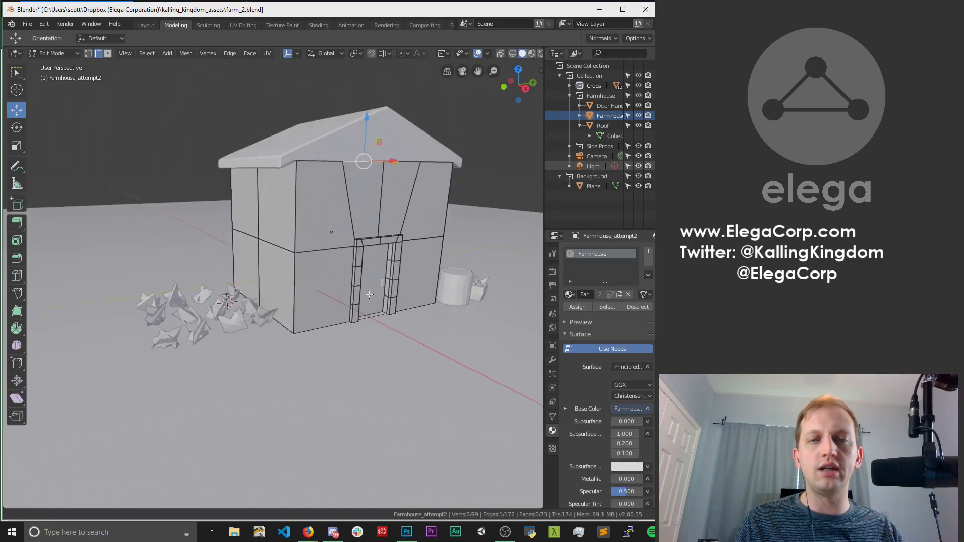
Render the farm scene to review the farmhouse walls, moving the render window into view before closing it.
{"action": "left_click", "coordinate": [65, 24]}
{"action": "left_click", "coordinate": [80, 34]}
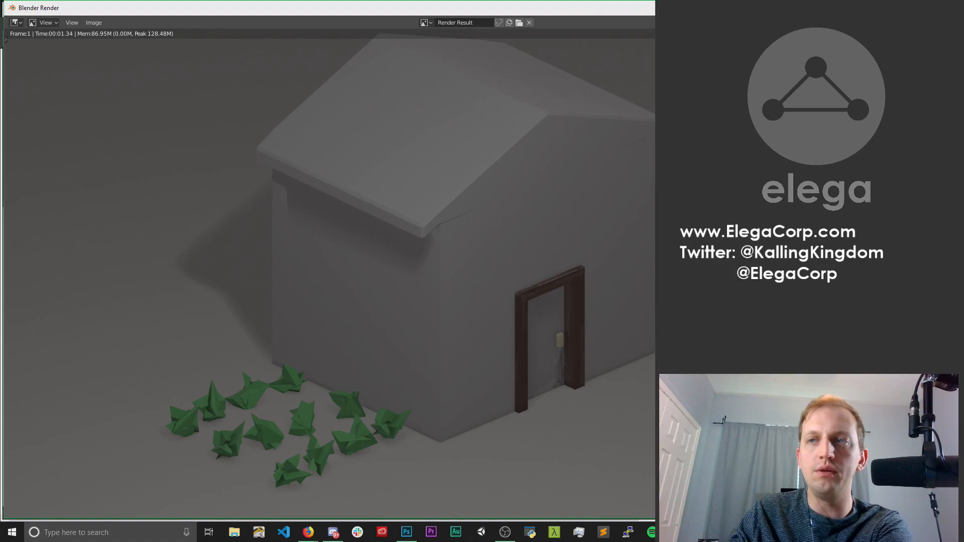
{"action": "left_click_drag", "start_coordinate": [963, 117], "coordinate": [643, 117]}
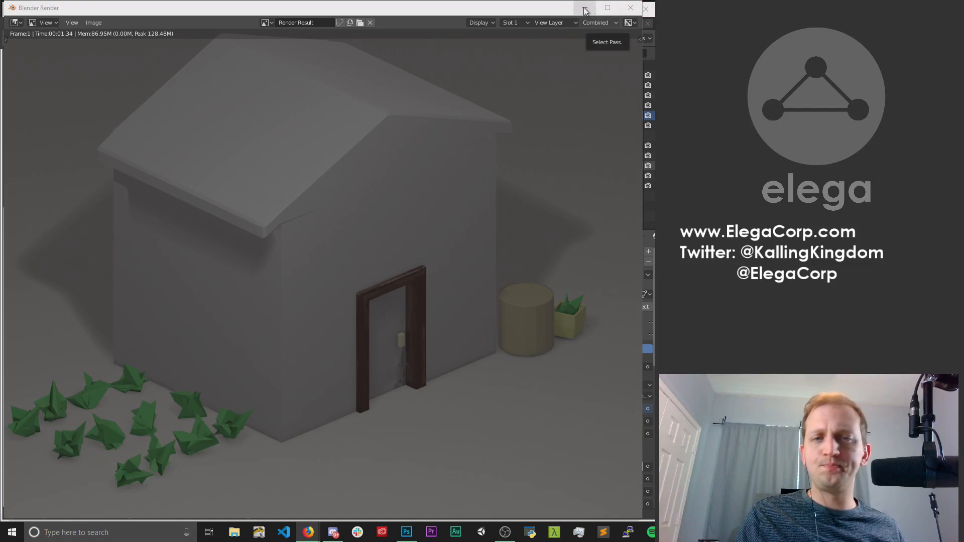
{"action": "left_click_drag", "start_coordinate": [487, 15], "coordinate": [525, 23]}
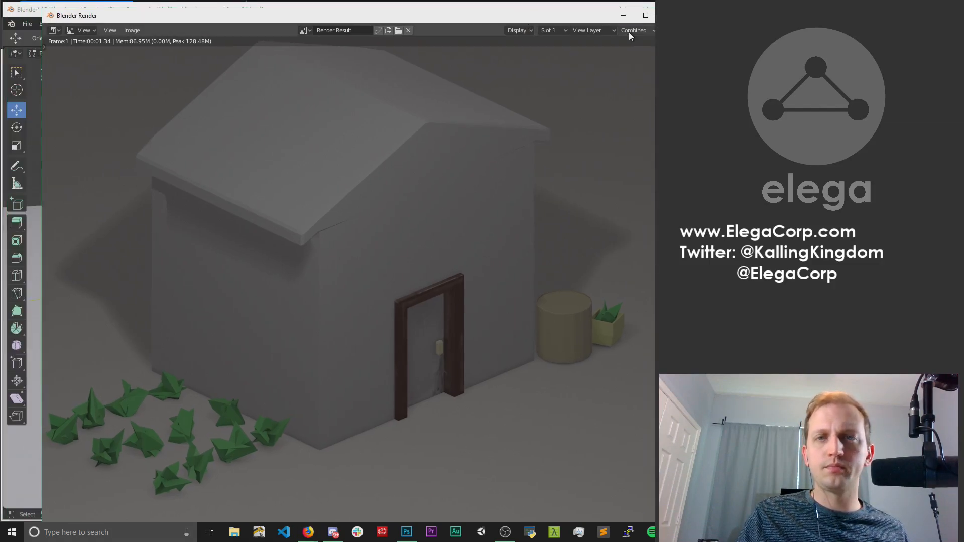
{"action": "left_click_drag", "start_coordinate": [607, 20], "coordinate": [585, 18]}
{"action": "left_click", "coordinate": [647, 12]}
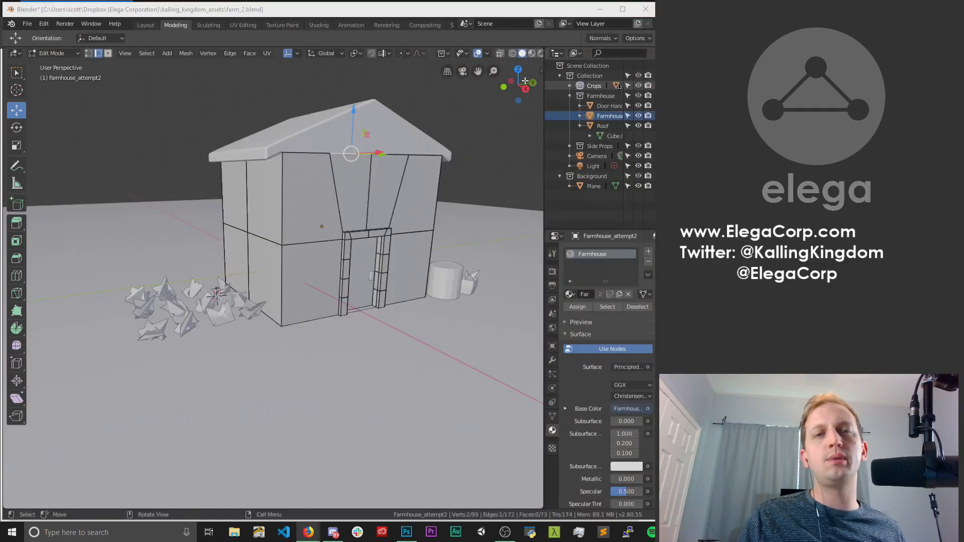
Activate the Select Box tool and switch the farmhouse mesh to face select mode.
{"action": "scroll", "coordinate": [313, 193], "scroll_direction": "up", "scroll_amount": 4}
{"action": "scroll", "coordinate": [350, 196], "scroll_direction": "down", "scroll_amount": 2}
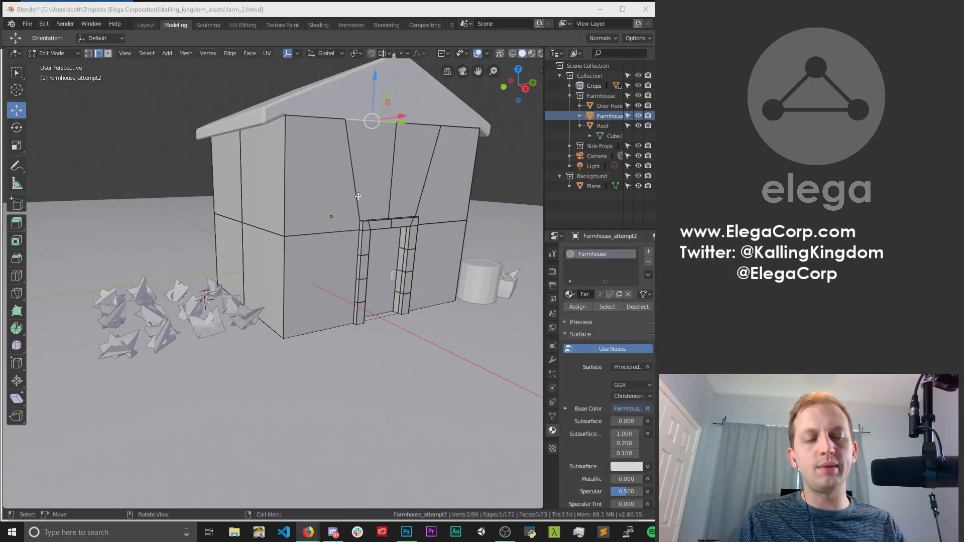
{"action": "middle_click_drag", "start_coordinate": [371, 184], "coordinate": [420, 216]}
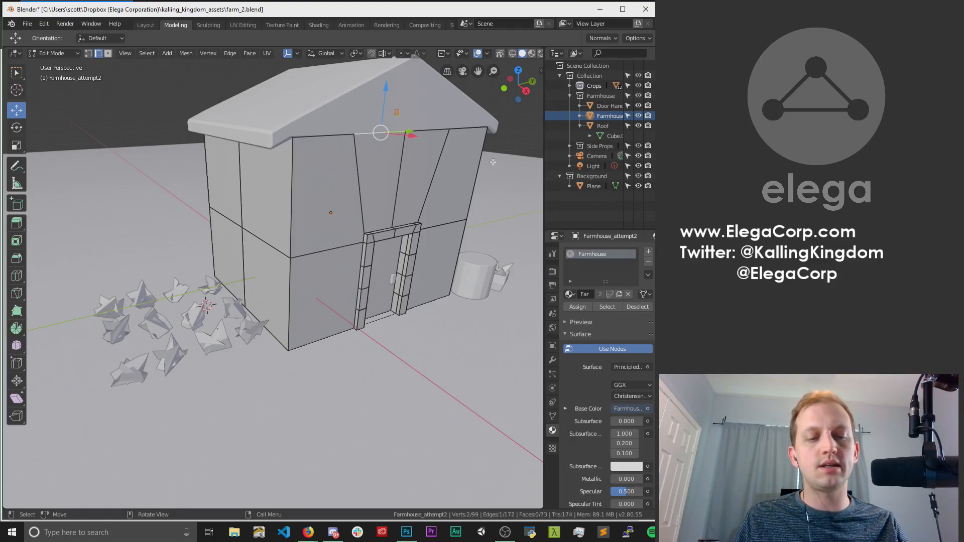
{"action": "left_click", "coordinate": [17, 72]}
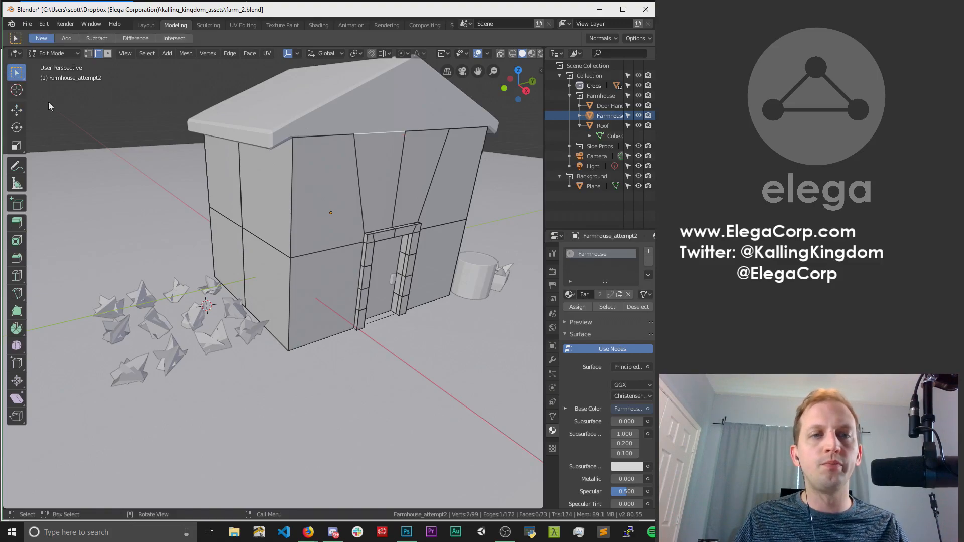
{"action": "middle_click_drag", "start_coordinate": [396, 151], "coordinate": [304, 151]}
{"action": "left_click", "coordinate": [298, 164]}
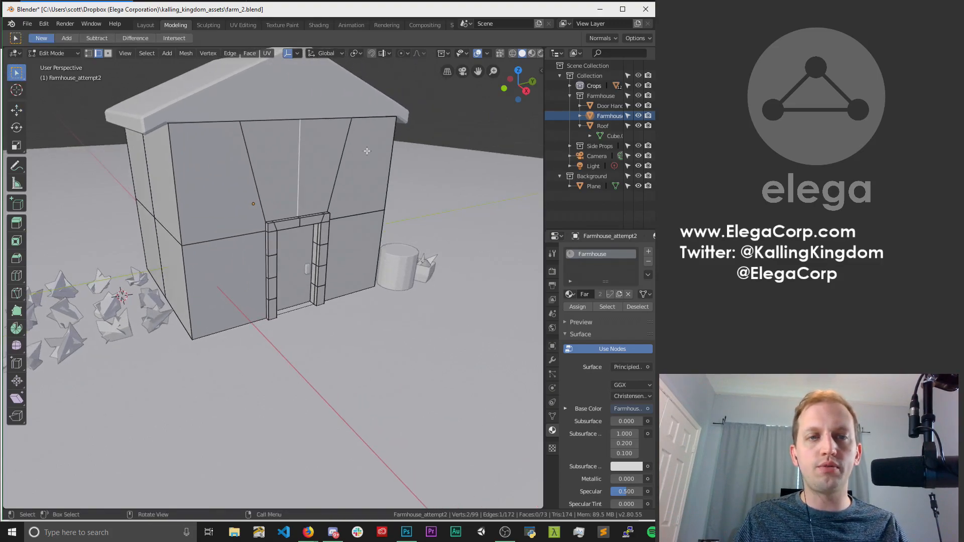
{"action": "left_click", "coordinate": [250, 162]}
{"action": "left_click", "coordinate": [108, 53]}
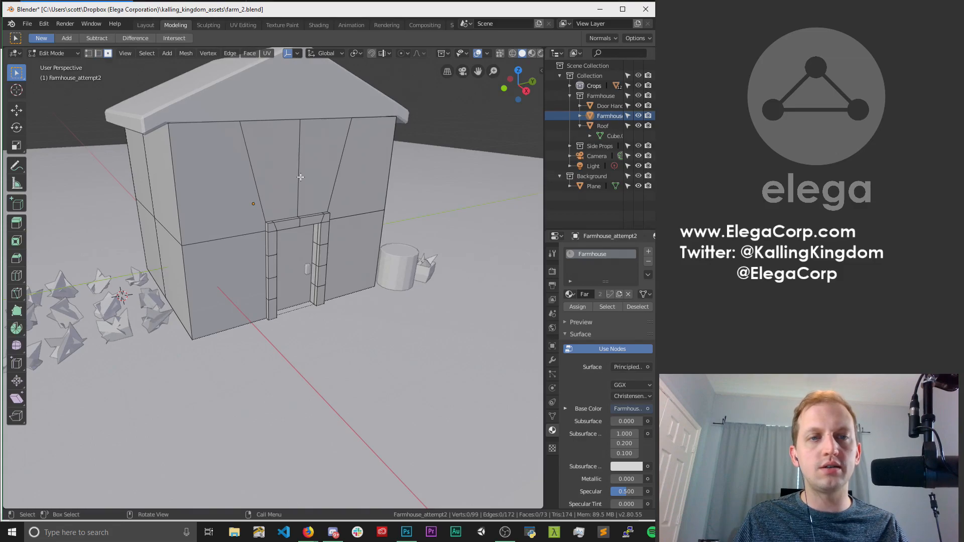
Examine the faces around the door frame and on the front and crop-side walls of the farmhouse.
{"action": "scroll", "coordinate": [301, 177], "scroll_direction": "up", "scroll_amount": 5}
{"action": "scroll", "coordinate": [316, 197], "scroll_direction": "down", "scroll_amount": 7}
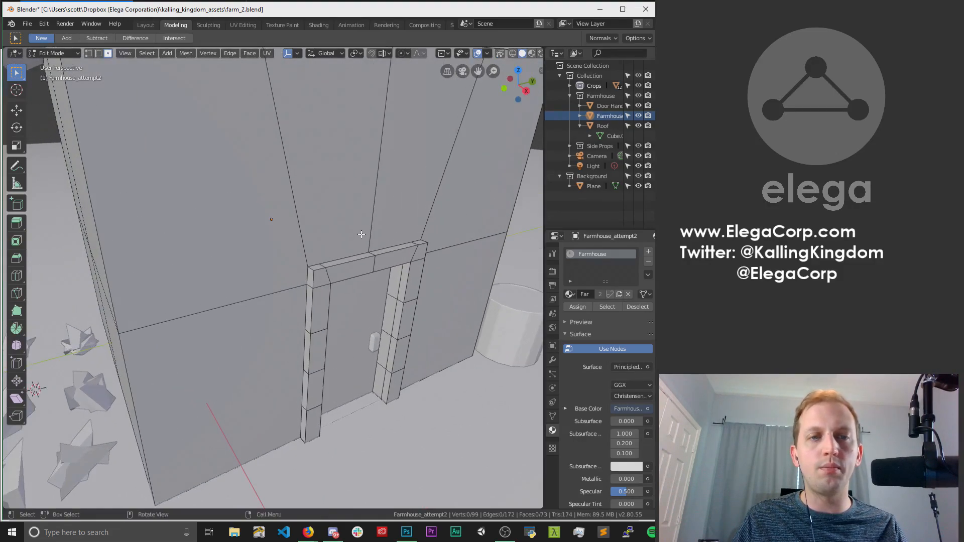
{"action": "middle_click_drag", "start_coordinate": [364, 233], "coordinate": [387, 194]}
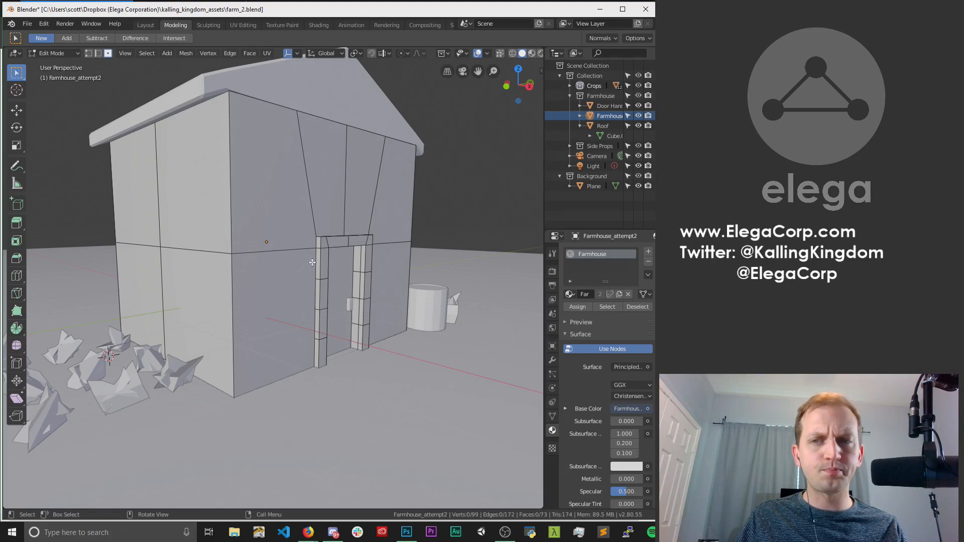
{"action": "scroll", "coordinate": [375, 244], "scroll_direction": "up", "scroll_amount": 3}
{"action": "mouse_move", "coordinate": [387, 250]}
{"action": "middle_mouse_down"}
{"action": "mouse_move", "coordinate": [443, 233]}
{"action": "mouse_move", "coordinate": [402, 251]}
{"action": "middle_mouse_up"}
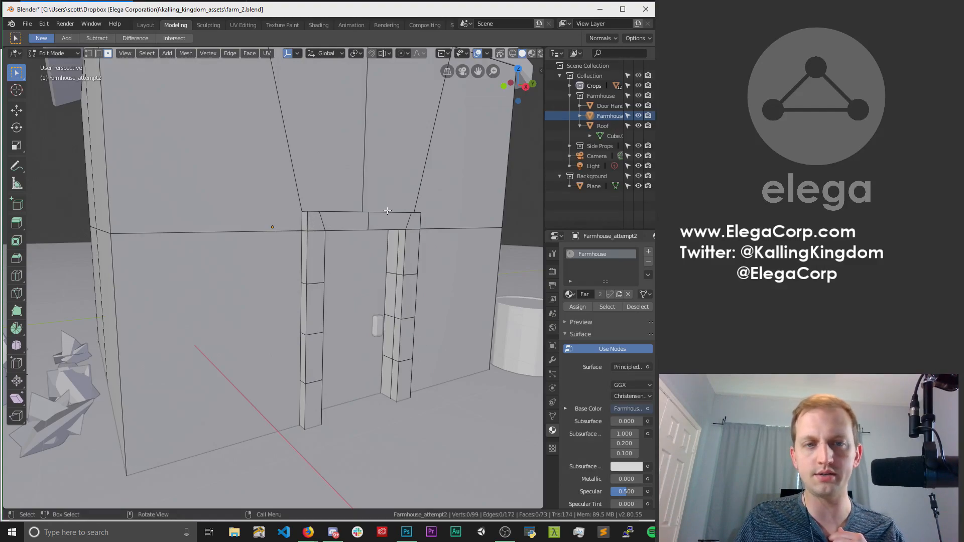
{"action": "scroll", "coordinate": [284, 230], "scroll_direction": "down", "scroll_amount": 6}
{"action": "middle_click_drag", "start_coordinate": [323, 217], "coordinate": [278, 257]}
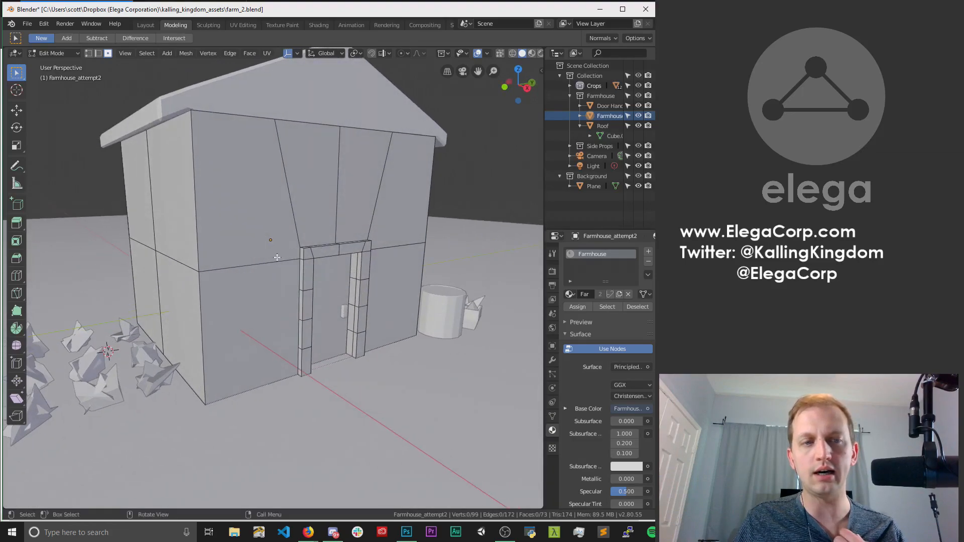
{"action": "middle_click_drag", "start_coordinate": [403, 272], "coordinate": [417, 402]}
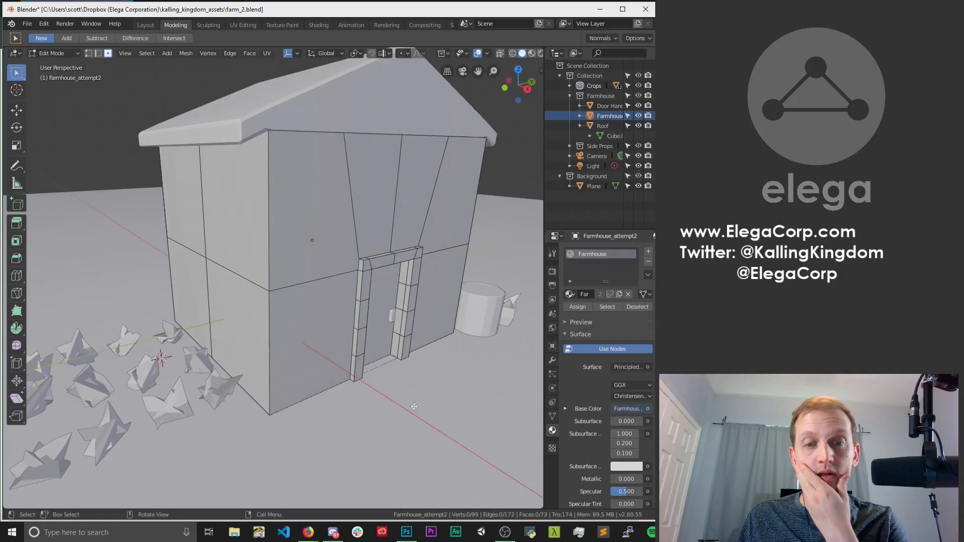
Minimize Blender and switch to OBS.
{"action": "left_click", "coordinate": [600, 9]}
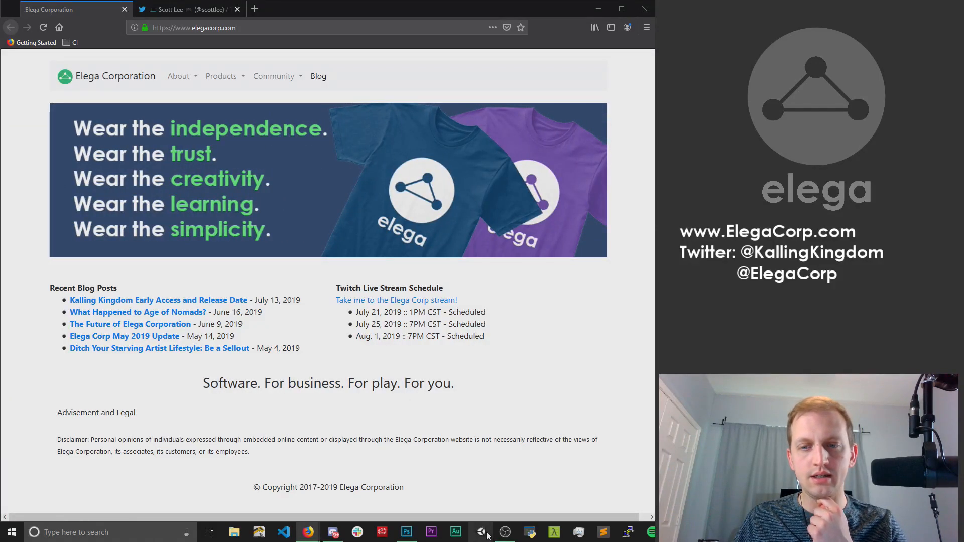
{"action": "left_click", "coordinate": [505, 533]}
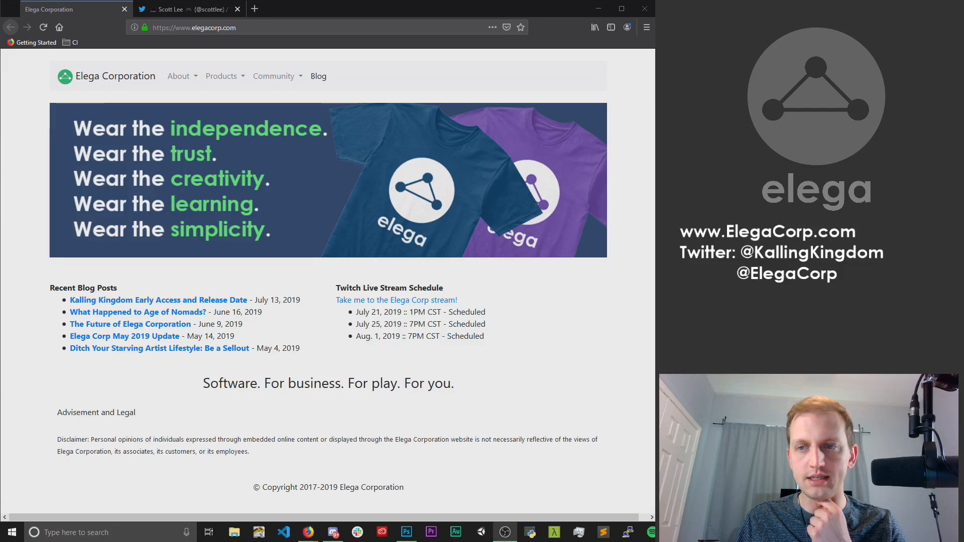
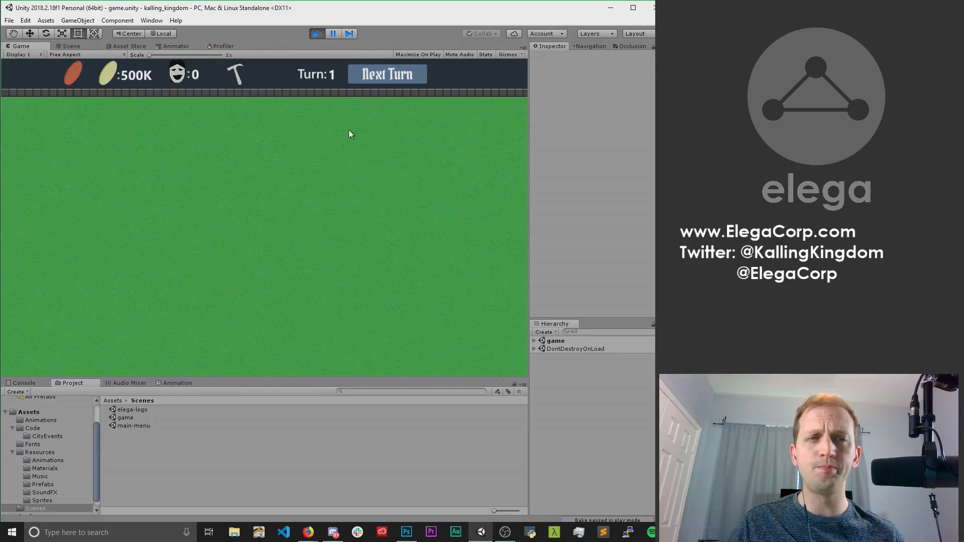
In the game running in Unity, build a 100K Farm on the grass field.
{"action": "left_click", "coordinate": [231, 84]}
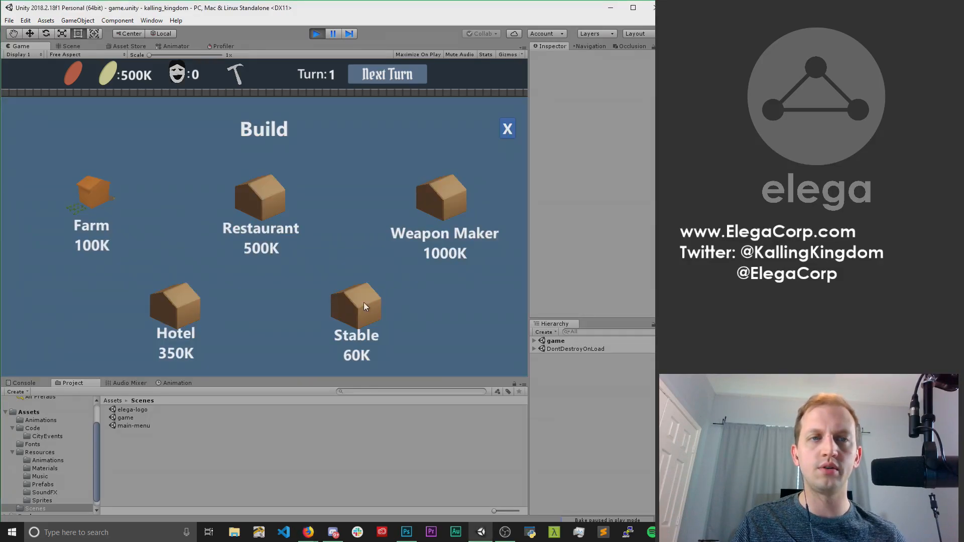
{"action": "left_click", "coordinate": [95, 193]}
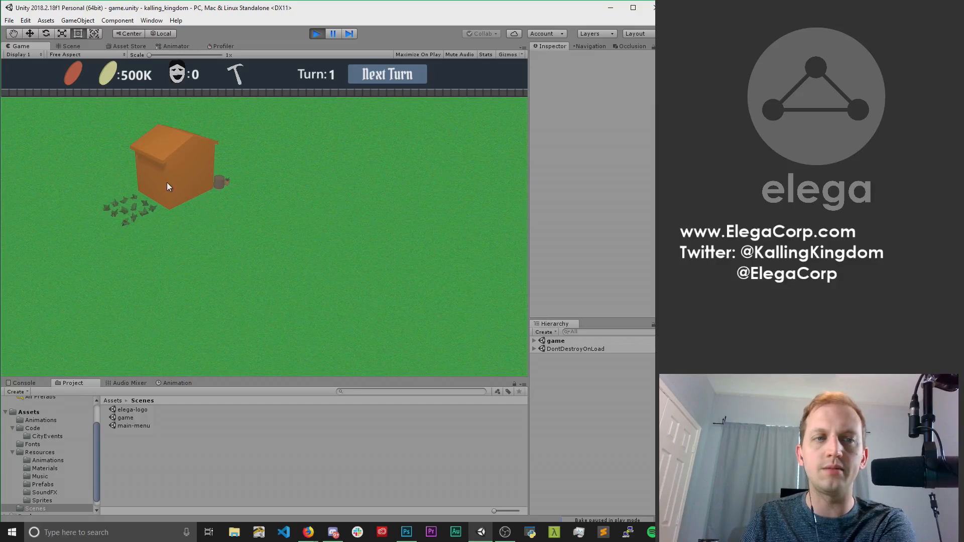
{"action": "left_click", "coordinate": [155, 181]}
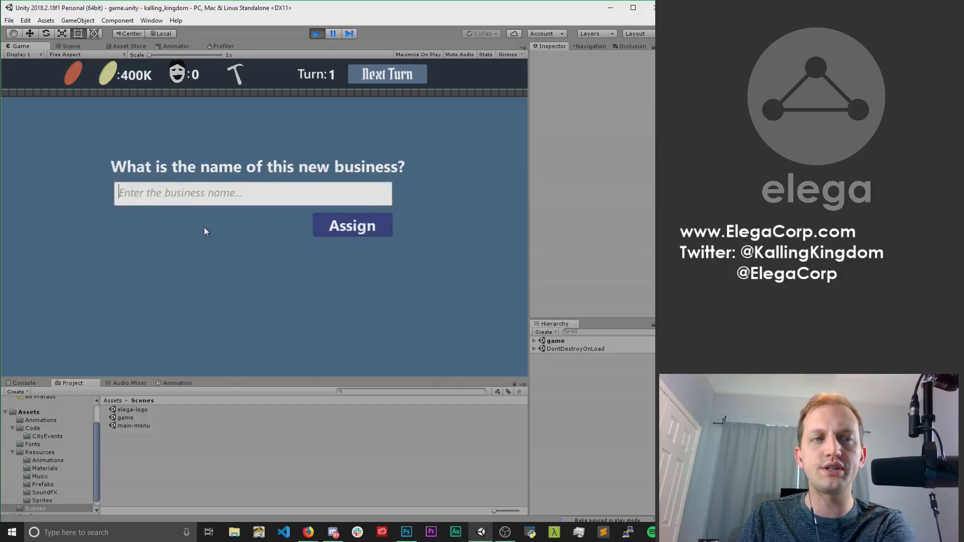
Name the new business Farm and close its business details.
{"action": "left_click", "coordinate": [253, 203]}
{"action": "type", "text": "Farm"}
{"action": "key", "text": "Return"}
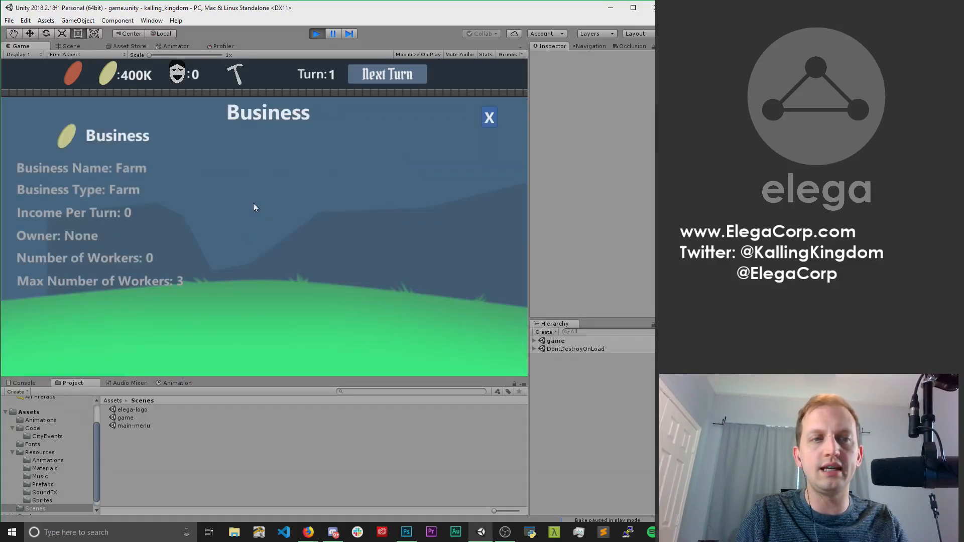
{"action": "left_click", "coordinate": [489, 117]}
{"action": "mouse_move", "coordinate": [165, 190]}
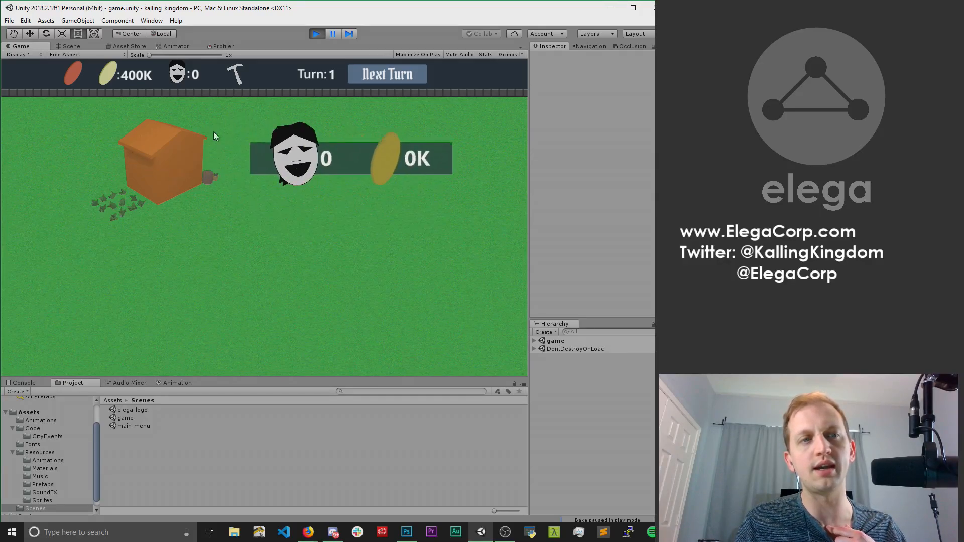
Build a second Farm on the grass directly beside the first one.
{"action": "left_click", "coordinate": [236, 72]}
{"action": "left_click", "coordinate": [109, 193]}
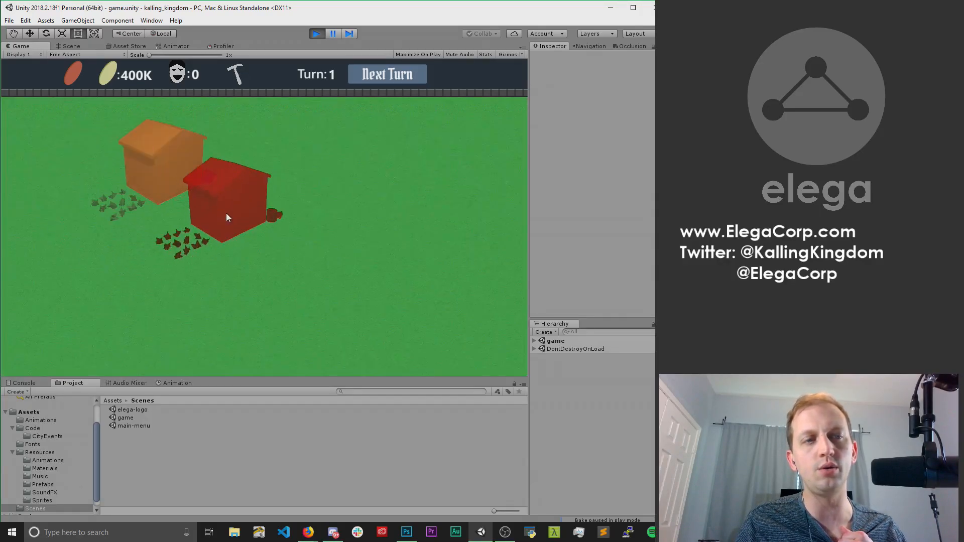
{"action": "left_click", "coordinate": [254, 161]}
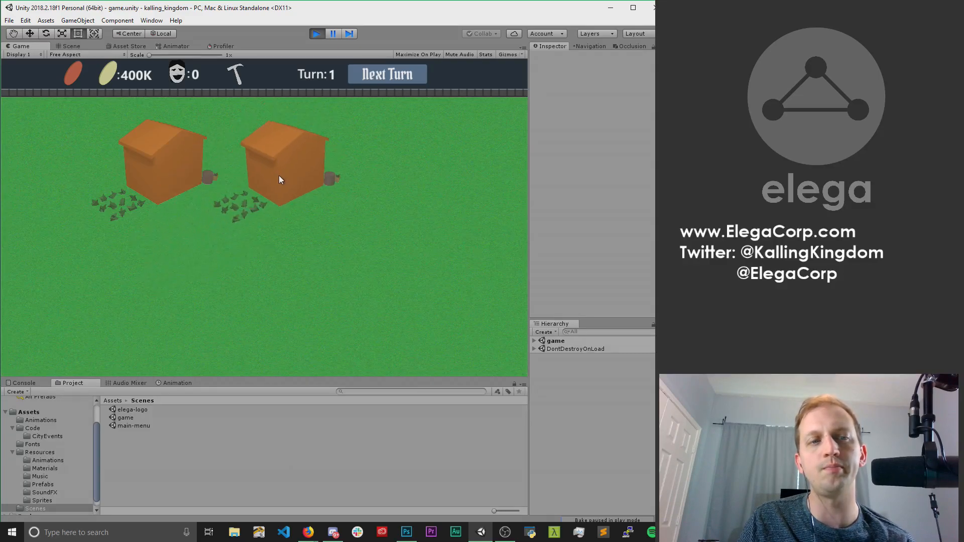
{"action": "left_click", "coordinate": [252, 176]}
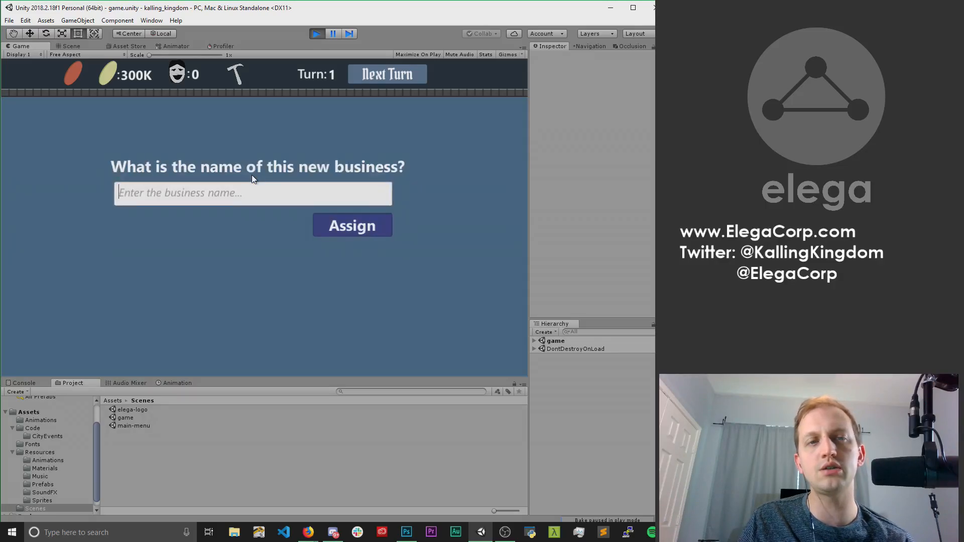
Name the second business Farm 2, then pause the running game.
{"action": "type", "text": "Farm 2"}
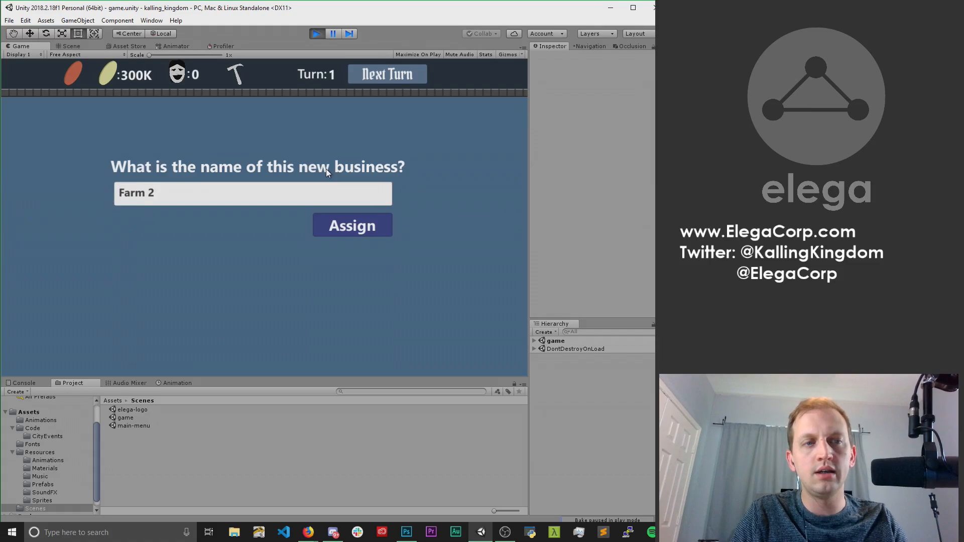
{"action": "key", "text": "Return"}
{"action": "left_click", "coordinate": [489, 117]}
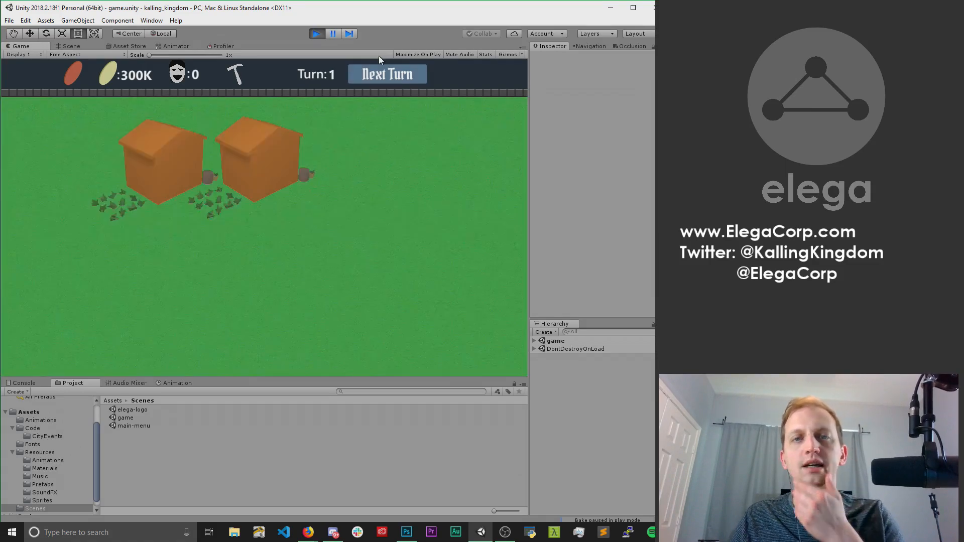
{"action": "left_click", "coordinate": [333, 34]}
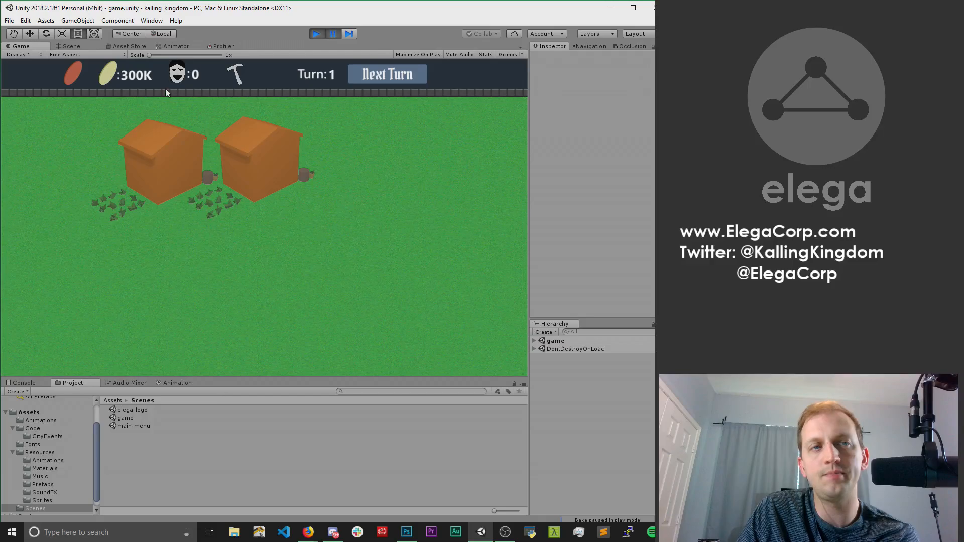
Stop the running game in Unity and switch to Blender to view the farmhouse from its front corner.
{"action": "left_click_drag", "start_coordinate": [155, 55], "coordinate": [132, 82]}
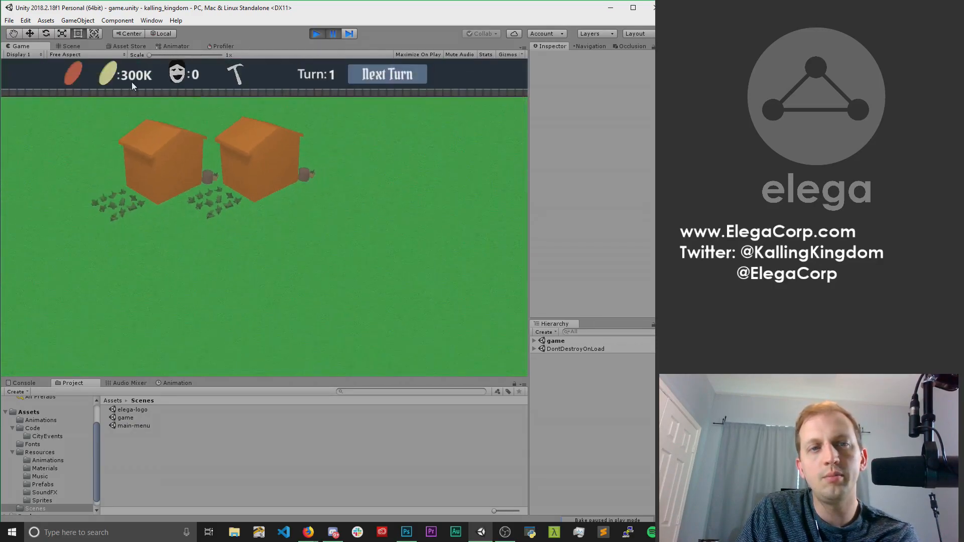
{"action": "left_click", "coordinate": [321, 34]}
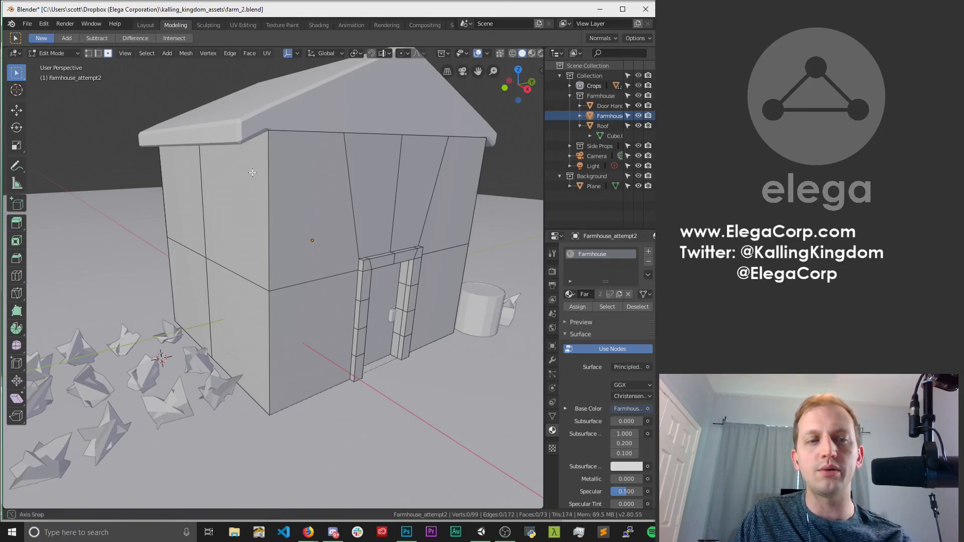
{"action": "middle_click_drag", "start_coordinate": [326, 211], "coordinate": [257, 174]}
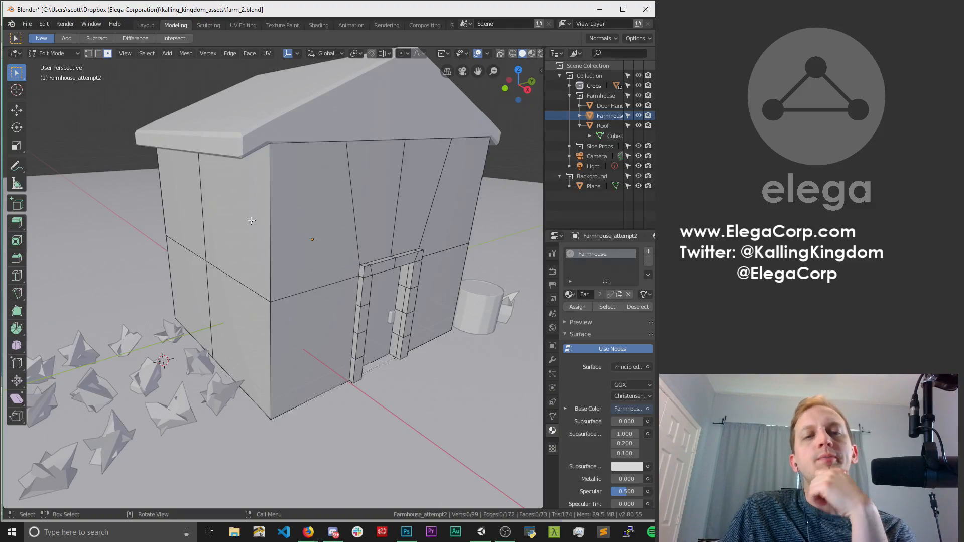
Switch to Photoshop and examine the painted wood and door areas of the farmhouse base color texture.
{"action": "left_click", "coordinate": [405, 536]}
{"action": "scroll", "coordinate": [444, 232], "scroll_direction": "down", "scroll_amount": 5}
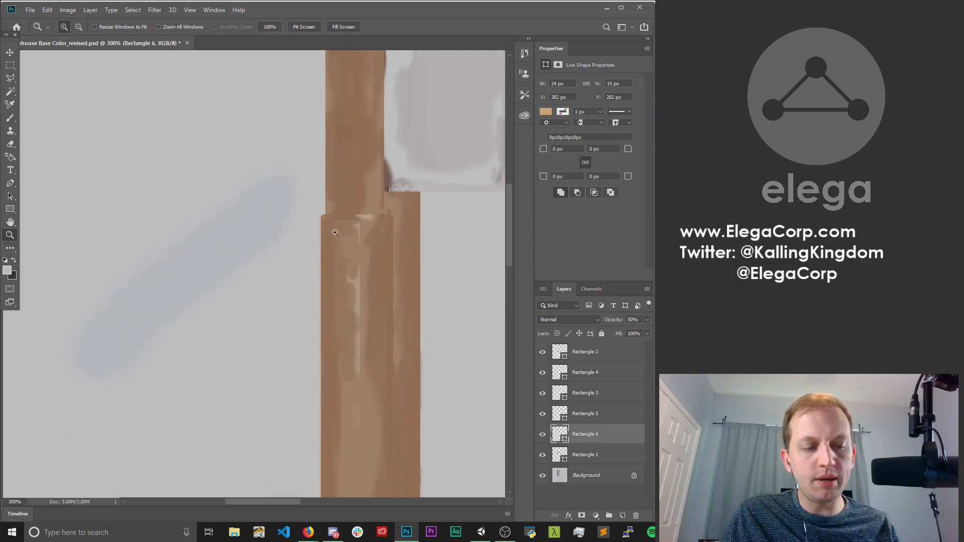
{"action": "left_click", "coordinate": [397, 240], "text": "alt"}
{"action": "left_click", "coordinate": [397, 241], "text": "alt"}
{"action": "left_click", "coordinate": [396, 226], "text": "alt"}
{"action": "left_click", "coordinate": [397, 211], "text": "alt"}
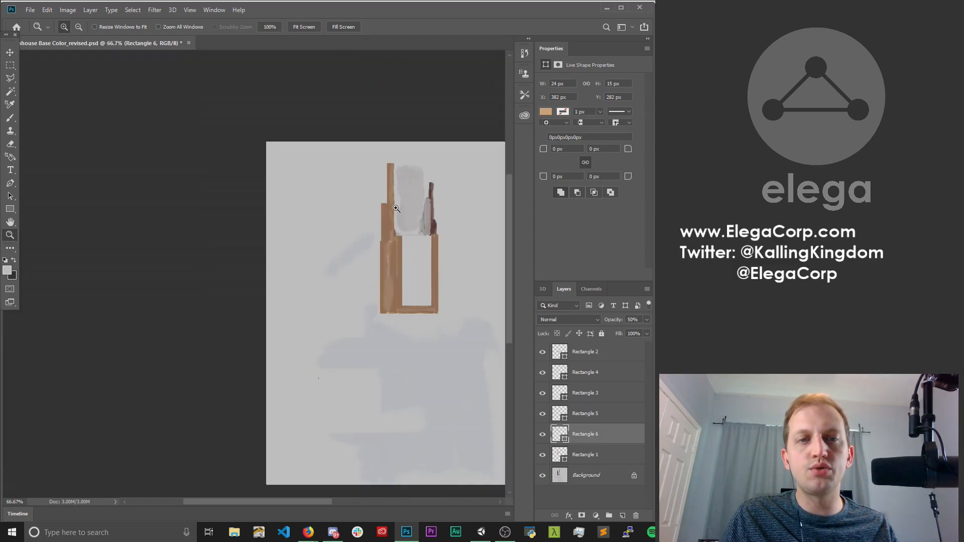
{"action": "left_click", "coordinate": [451, 223]}
{"action": "left_click", "coordinate": [428, 236], "text": "alt"}
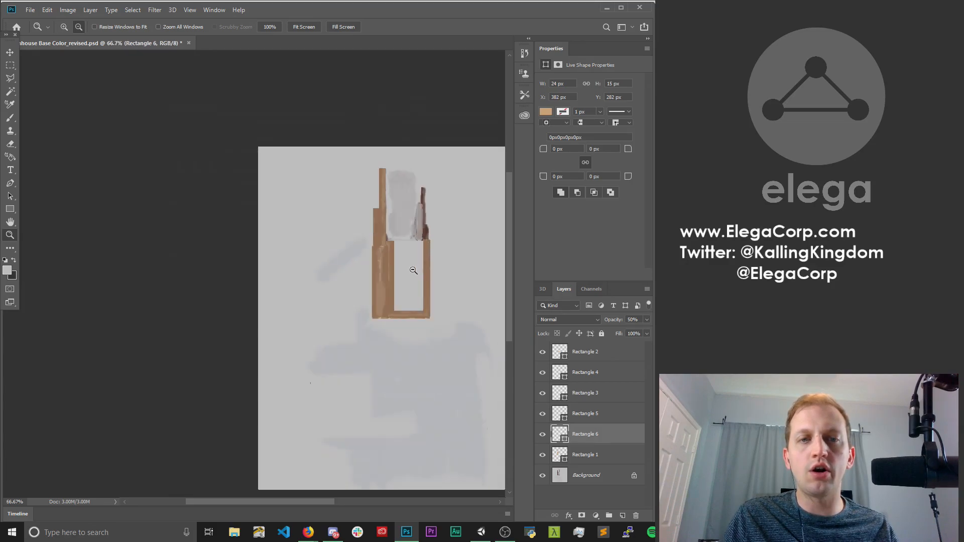
{"action": "left_click", "coordinate": [413, 271], "text": "alt"}
{"action": "key", "text": "space"}
{"action": "left_click_drag", "start_coordinate": [421, 242], "coordinate": [289, 204]}
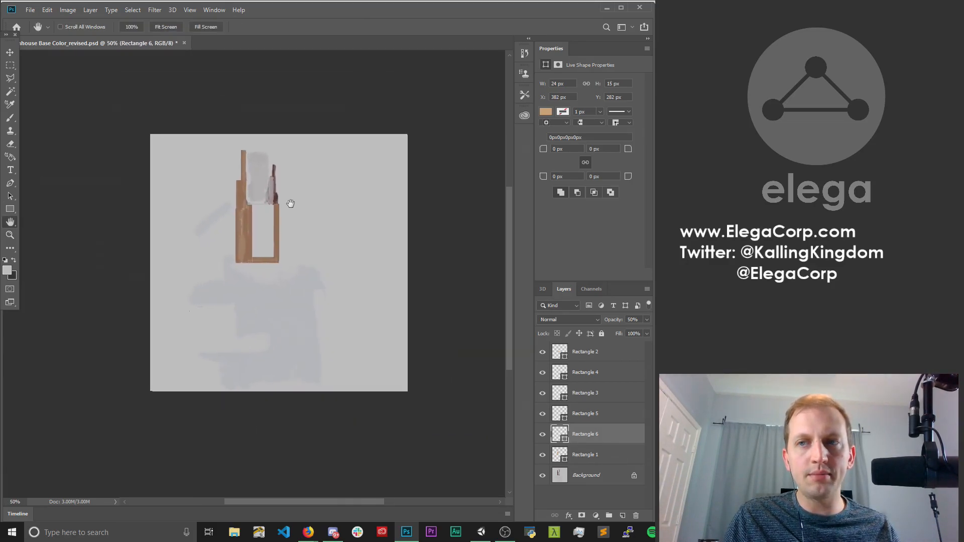
{"action": "left_click", "coordinate": [10, 234]}
{"action": "left_click", "coordinate": [273, 218]}
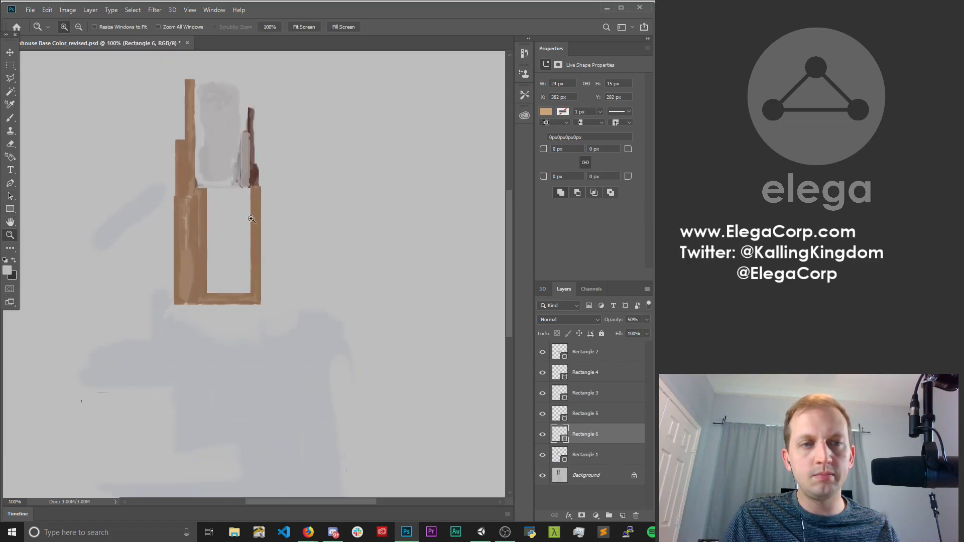
{"action": "left_click", "coordinate": [278, 211], "text": "alt"}
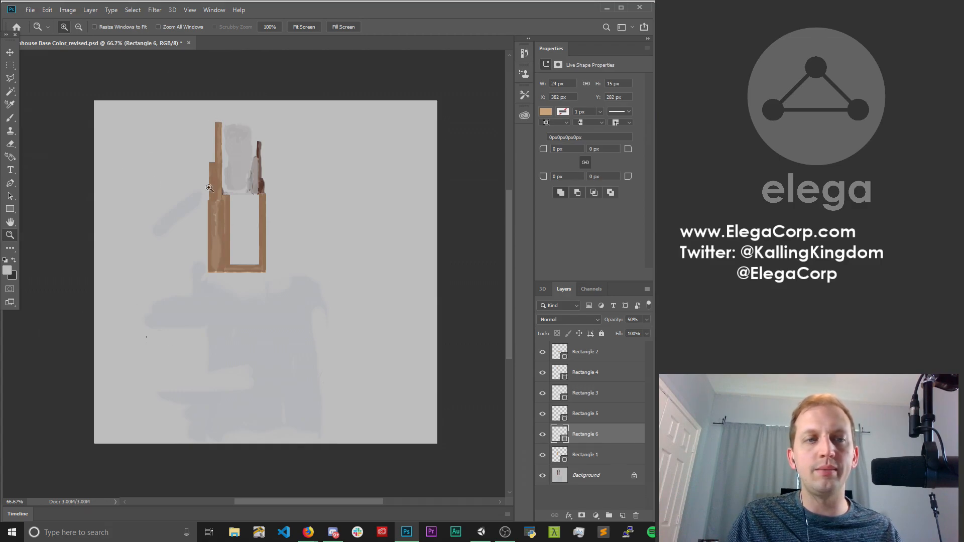
{"action": "left_click", "coordinate": [249, 192]}
{"action": "left_click", "coordinate": [243, 189]}
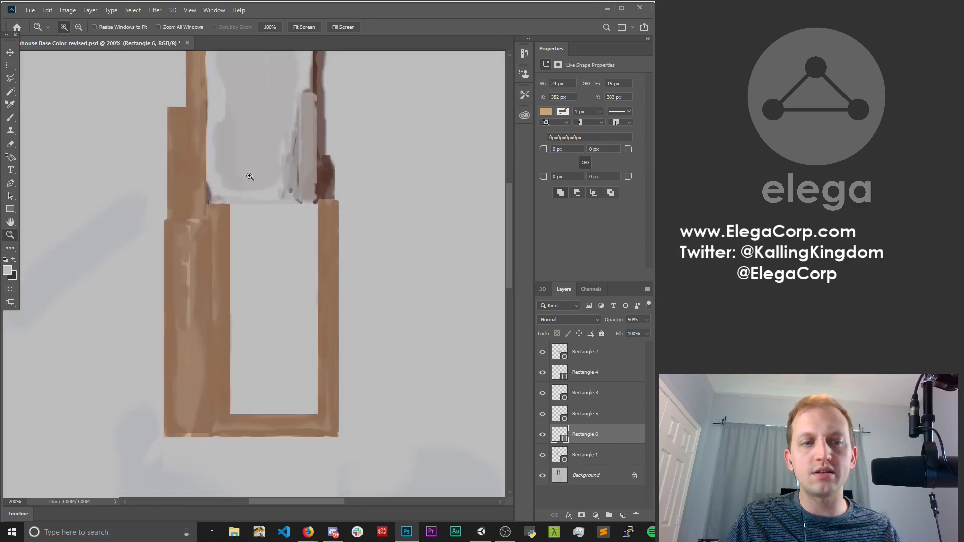
{"action": "left_click", "coordinate": [238, 229]}
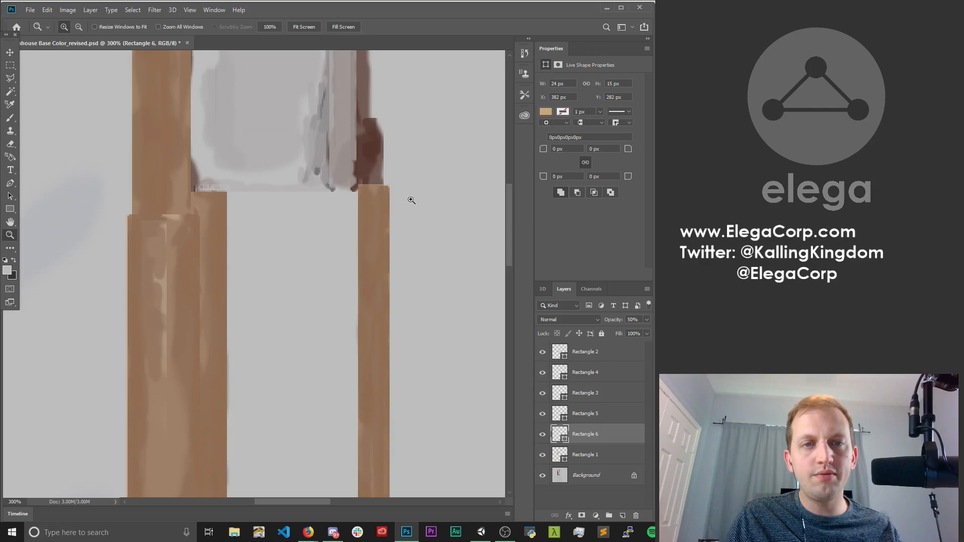
{"action": "scroll", "coordinate": [403, 171], "scroll_direction": "up", "scroll_amount": 6}
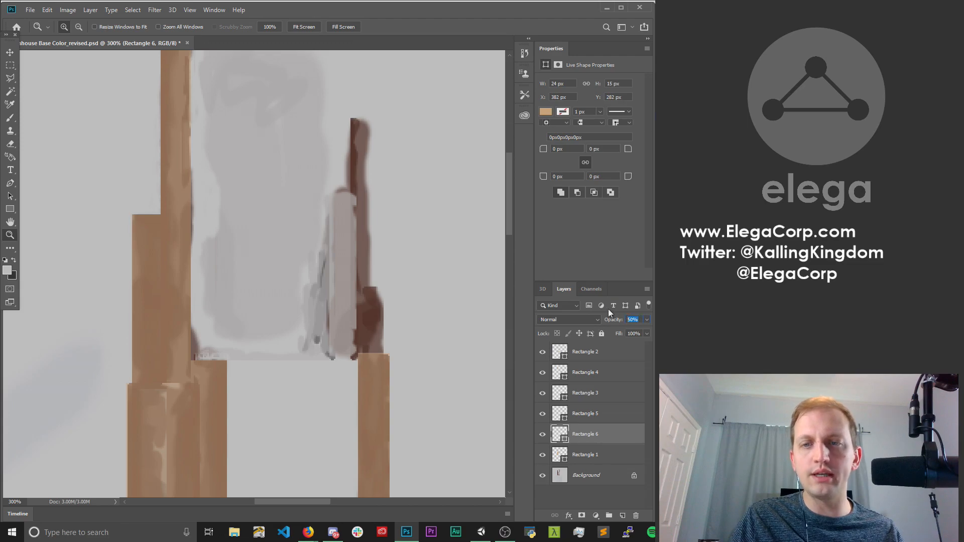
Set the Rectangle 6 layer's opacity to 100% to compare the tan overlay, and return it to 50%.
{"action": "type", "text": "100"}
{"action": "key", "text": "Return"}
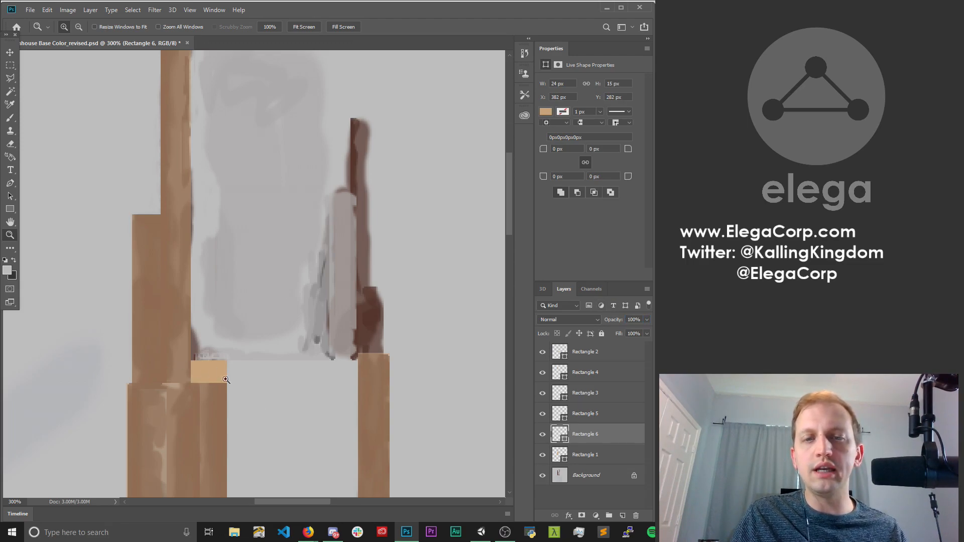
{"action": "left_click", "coordinate": [633, 319]}
{"action": "type", "text": "50"}
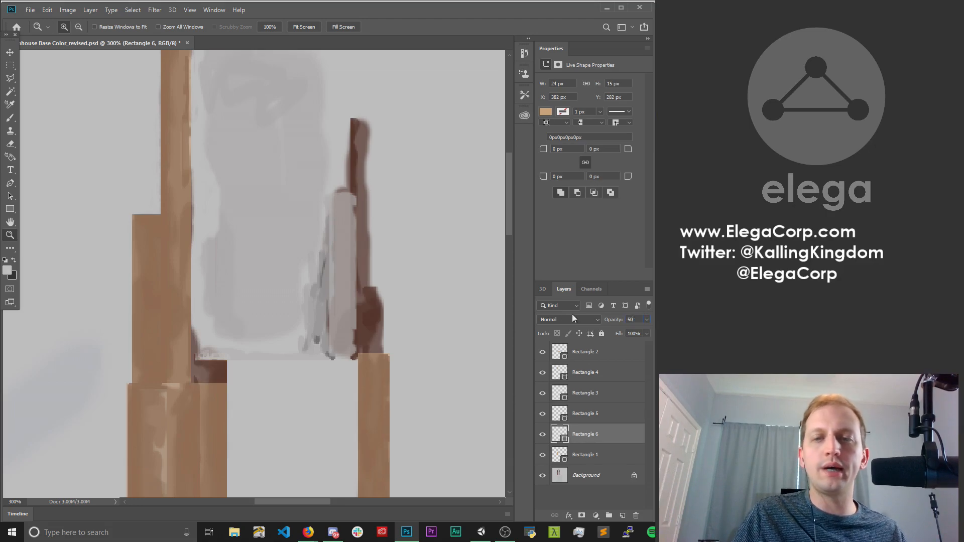
{"action": "key", "text": "Return"}
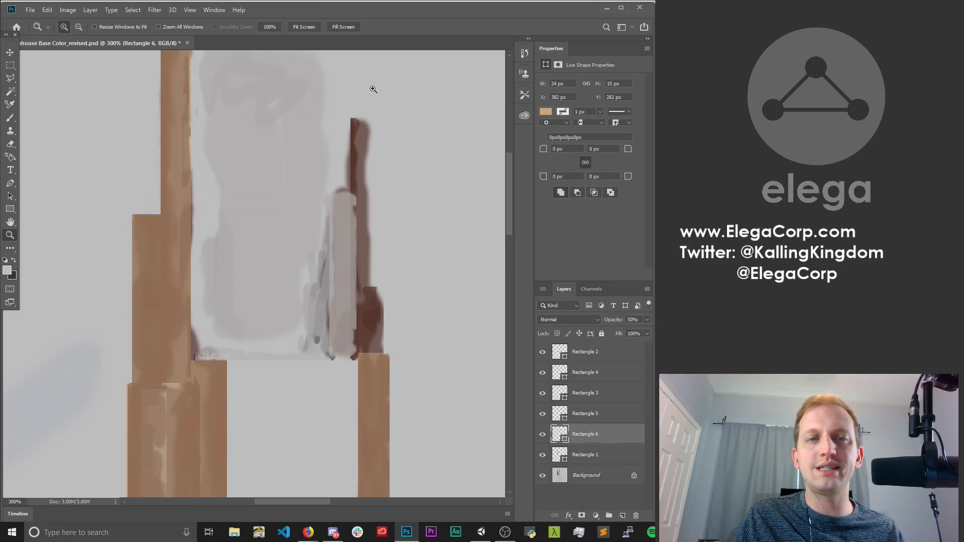
Set the Rectangle 3 layer's opacity to 100% and sample its tan as the foreground color.
{"action": "left_click", "coordinate": [356, 163]}
{"action": "left_click", "coordinate": [366, 146]}
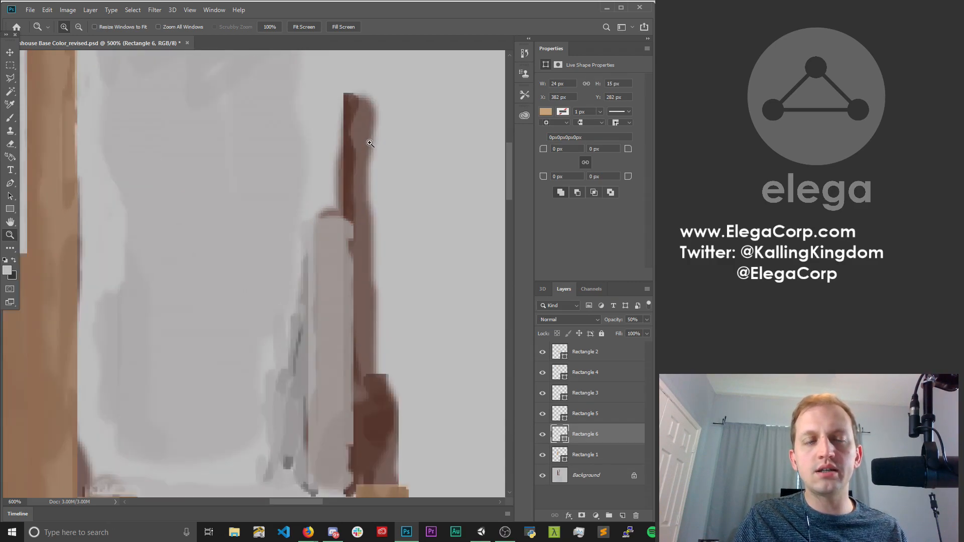
{"action": "left_click", "coordinate": [10, 209]}
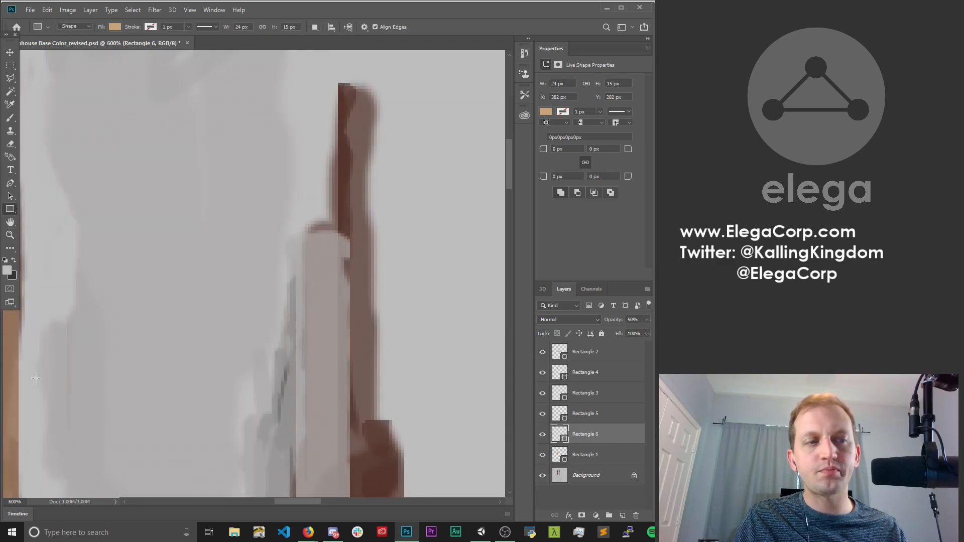
{"action": "scroll", "coordinate": [284, 352], "scroll_direction": "down", "scroll_amount": 5}
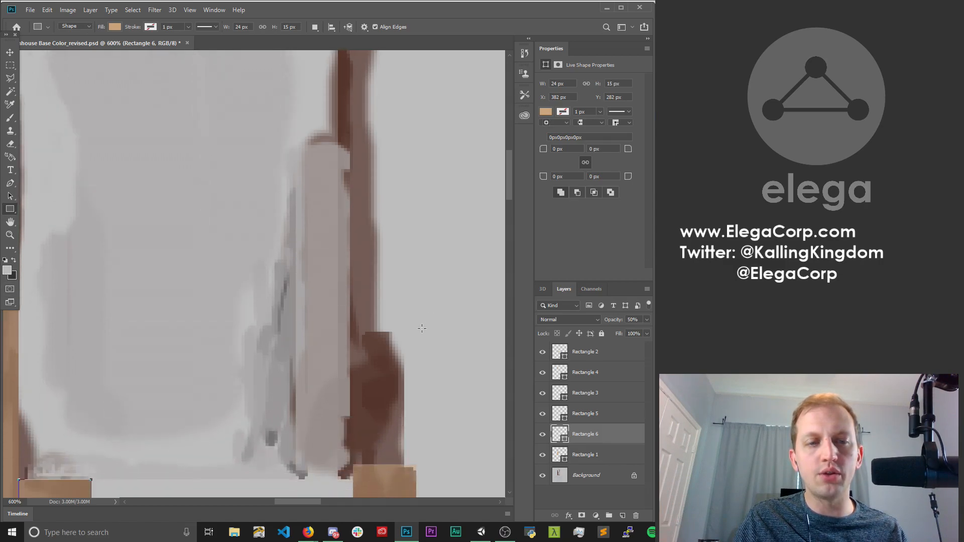
{"action": "left_click", "coordinate": [11, 53]}
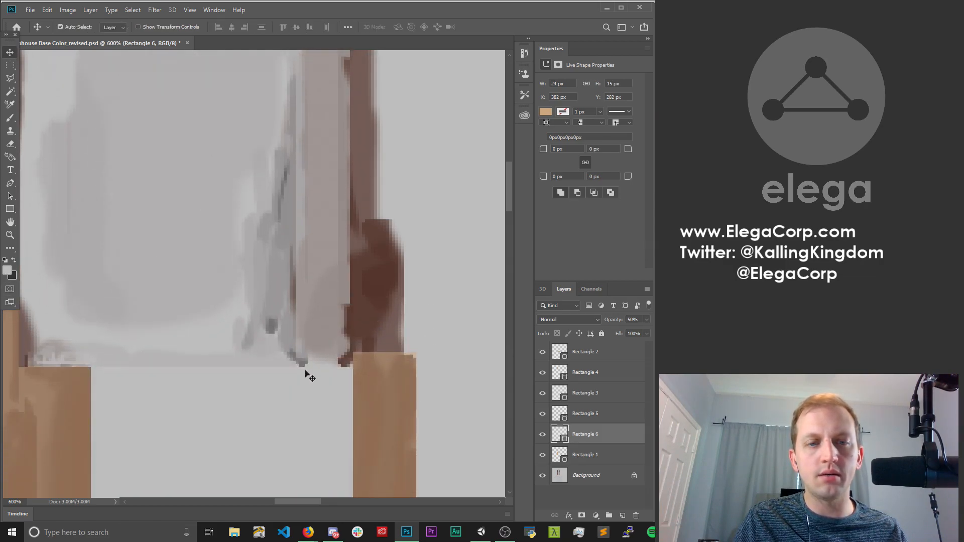
{"action": "left_click", "coordinate": [395, 395]}
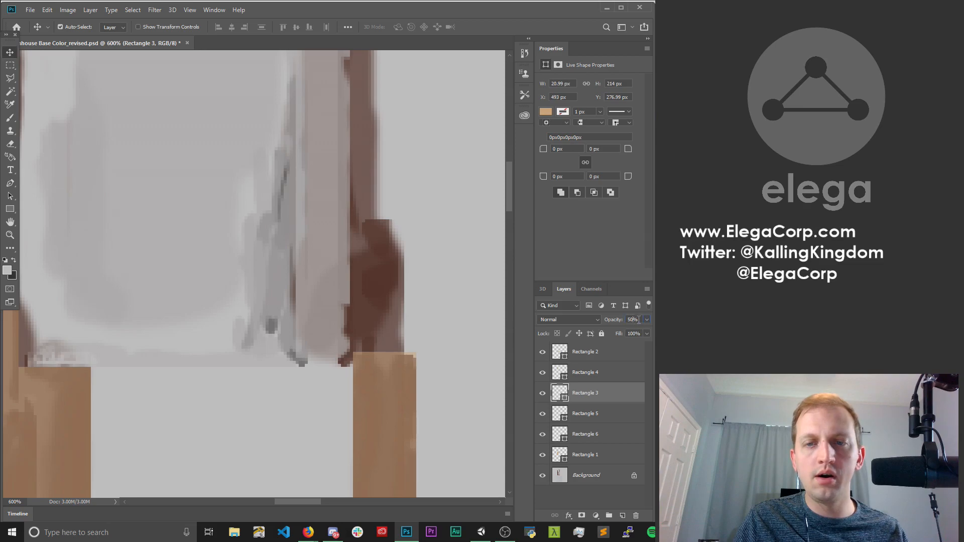
{"action": "type", "text": "100"}
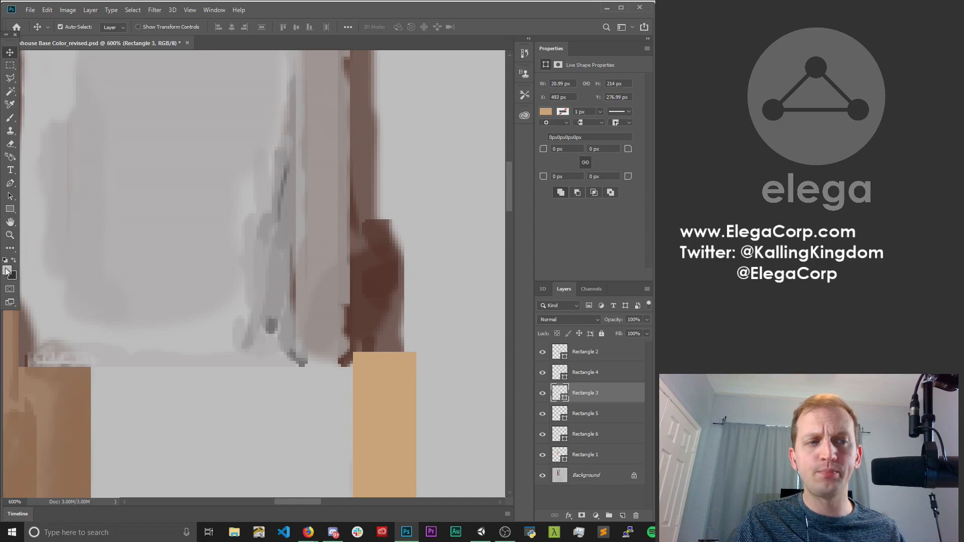
{"action": "key", "text": "i"}
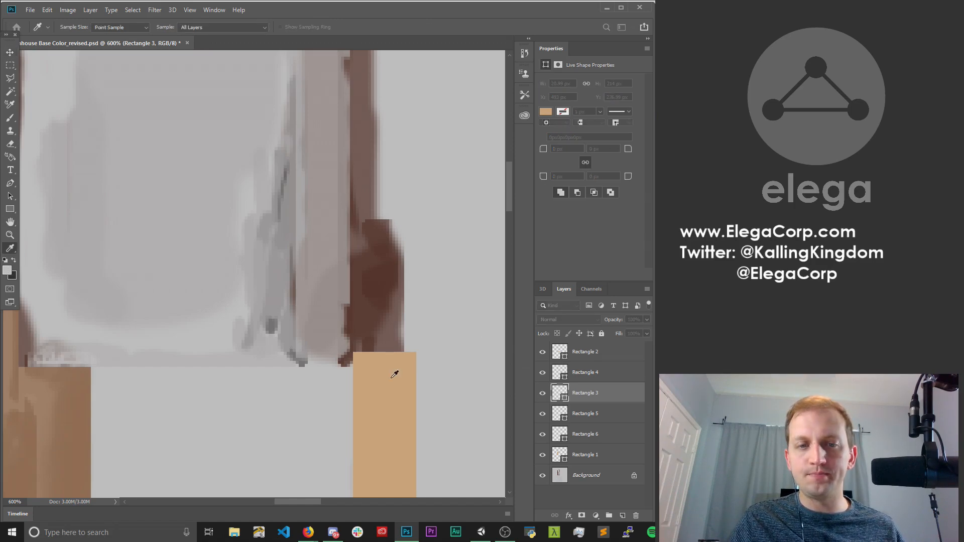
{"action": "key", "text": "Return"}
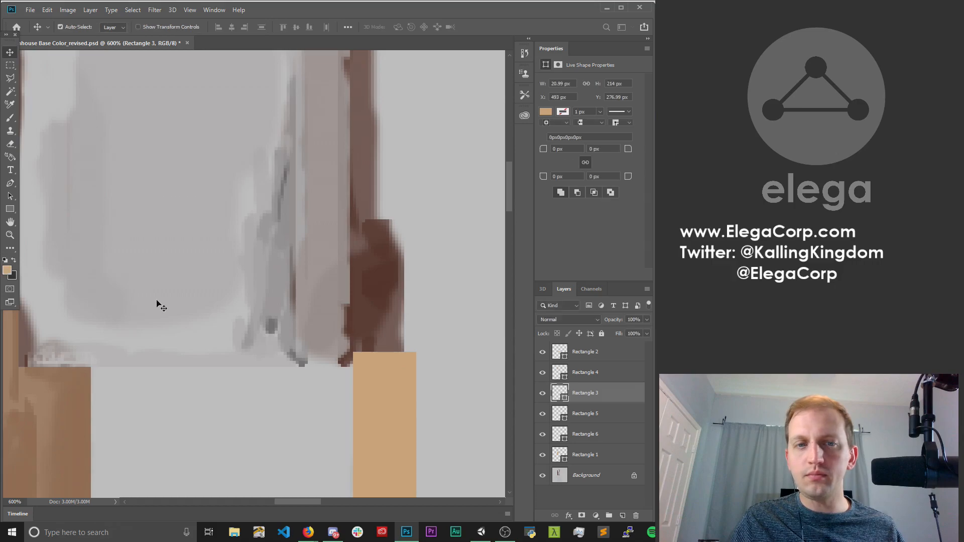
Draw a tan rectangle about 18 × 45 px over the dark brown patch directly above Rectangle 3, and set its opacity to 50%.
{"action": "left_click", "coordinate": [13, 212]}
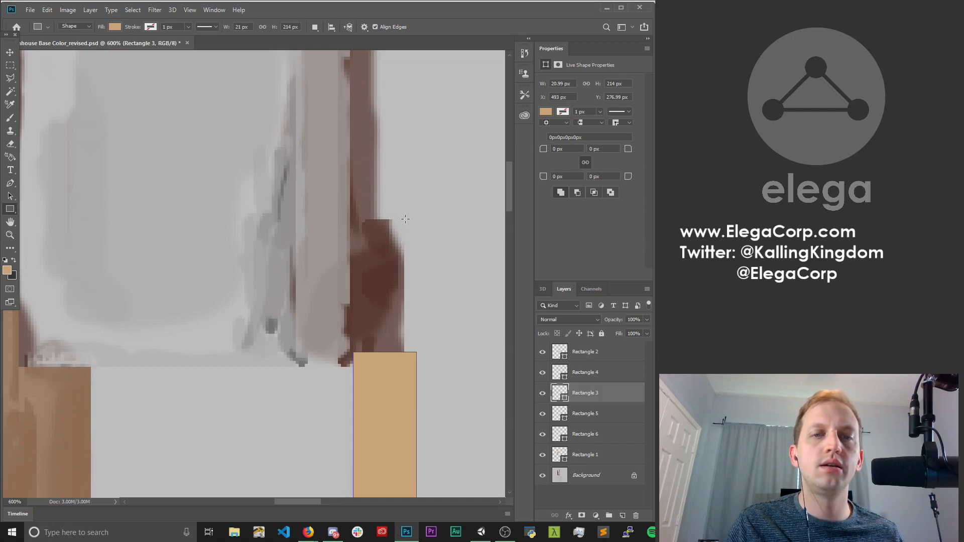
{"action": "left_click_drag", "start_coordinate": [406, 217], "coordinate": [353, 352]}
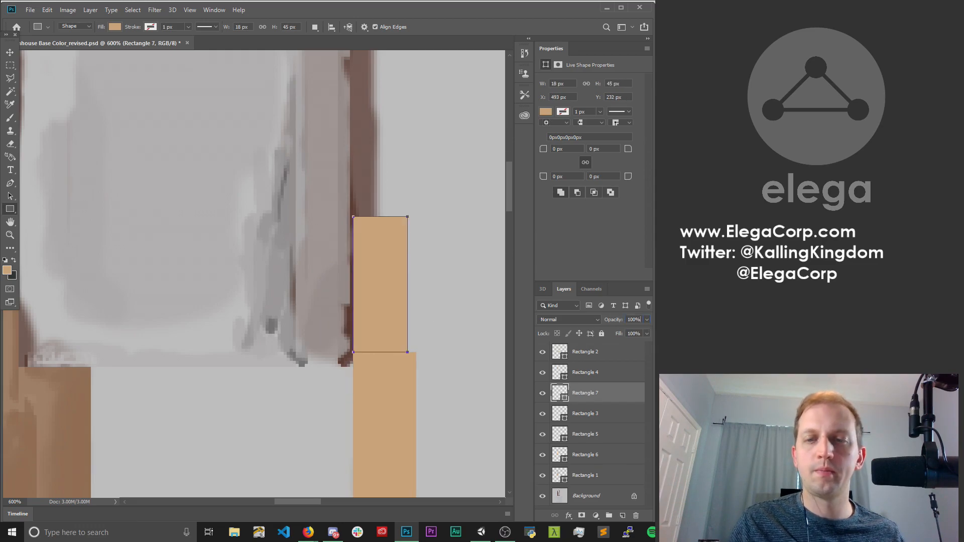
{"action": "key", "text": "BackSpace"}
{"action": "type", "text": "50"}
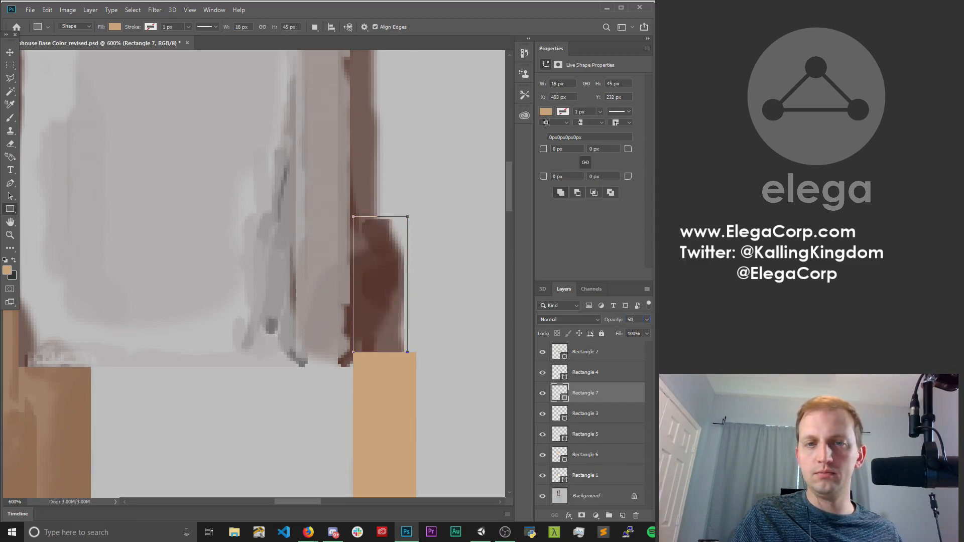
{"action": "key", "text": "Return"}
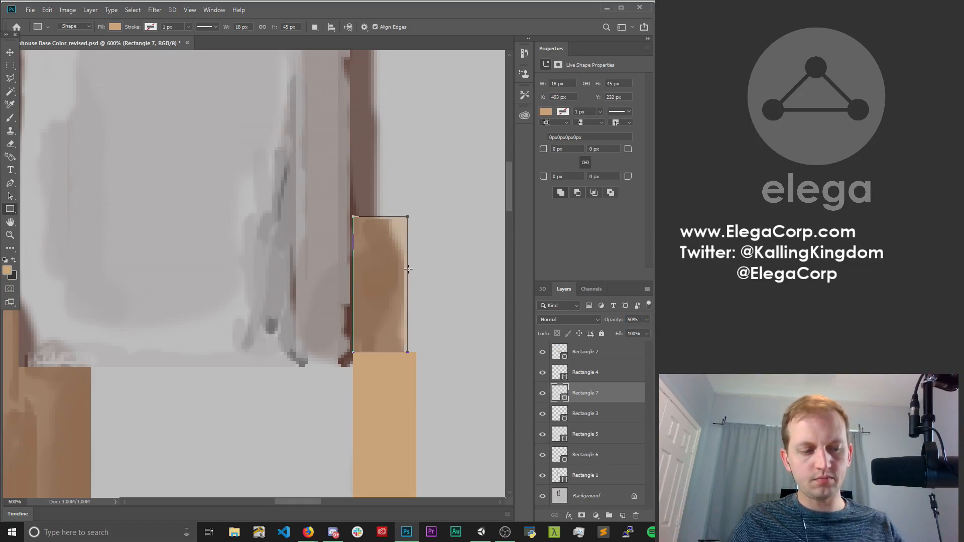
Narrow the new rectangle over the brown patch to 17 px wide by moving its outer side edge inward.
{"action": "key", "text": "ctrl+t"}
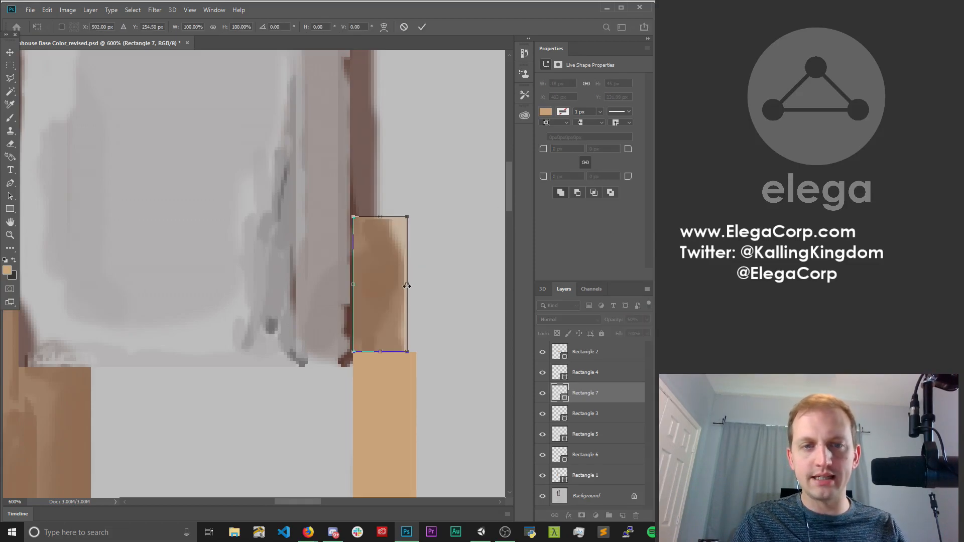
{"action": "left_click_drag", "start_coordinate": [407, 285], "coordinate": [405, 286]}
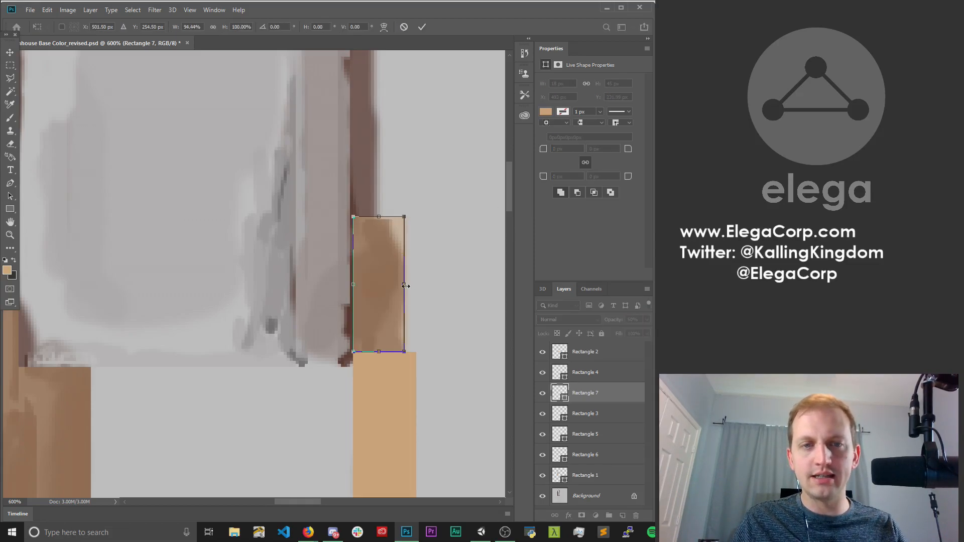
{"action": "left_click", "coordinate": [10, 235]}
Shorten the Rectangle 7 overlay to 44 px high by lowering its upper edge to meet the brown patch.
{"action": "left_click", "coordinate": [406, 242]}
{"action": "left_click", "coordinate": [406, 236]}
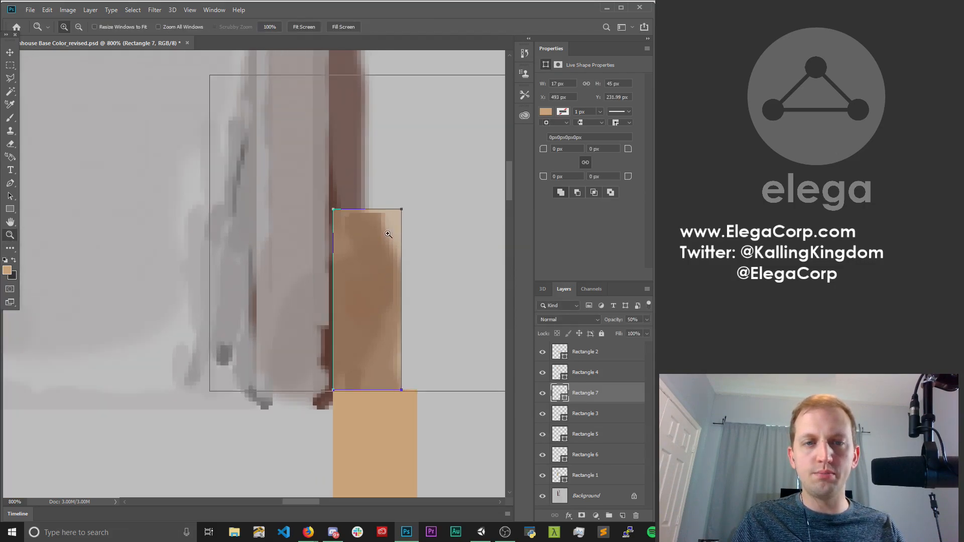
{"action": "left_click", "coordinate": [406, 226]}
{"action": "left_click", "coordinate": [406, 216]}
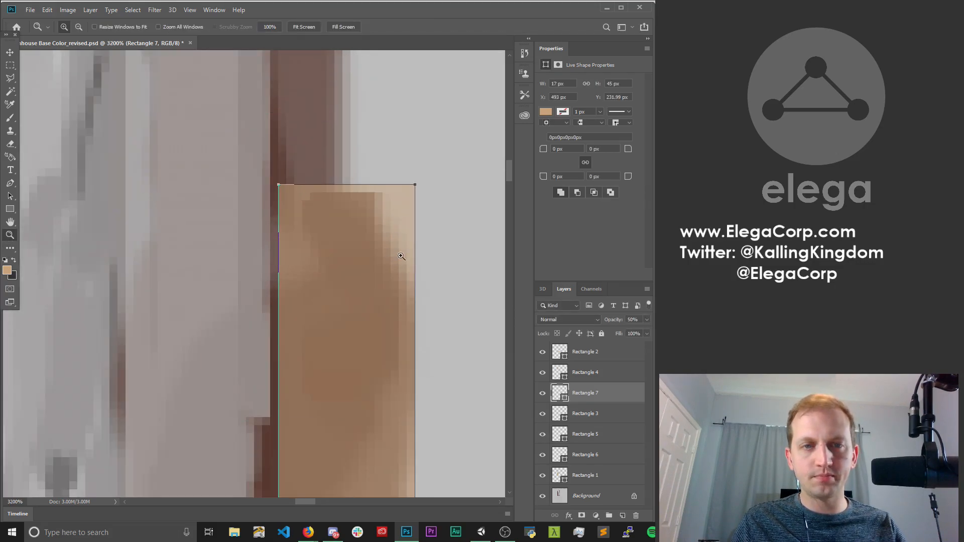
{"action": "left_click", "coordinate": [397, 260]}
{"action": "key", "text": "h"}
{"action": "scroll", "coordinate": [399, 231], "scroll_direction": "down", "scroll_amount": 5}
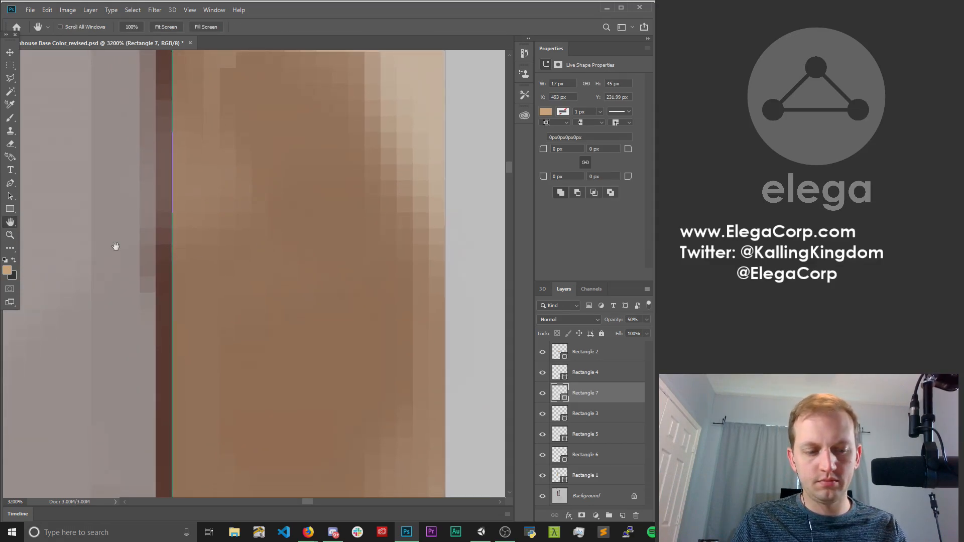
{"action": "key", "text": "z"}
{"action": "left_click", "coordinate": [285, 239], "text": "alt"}
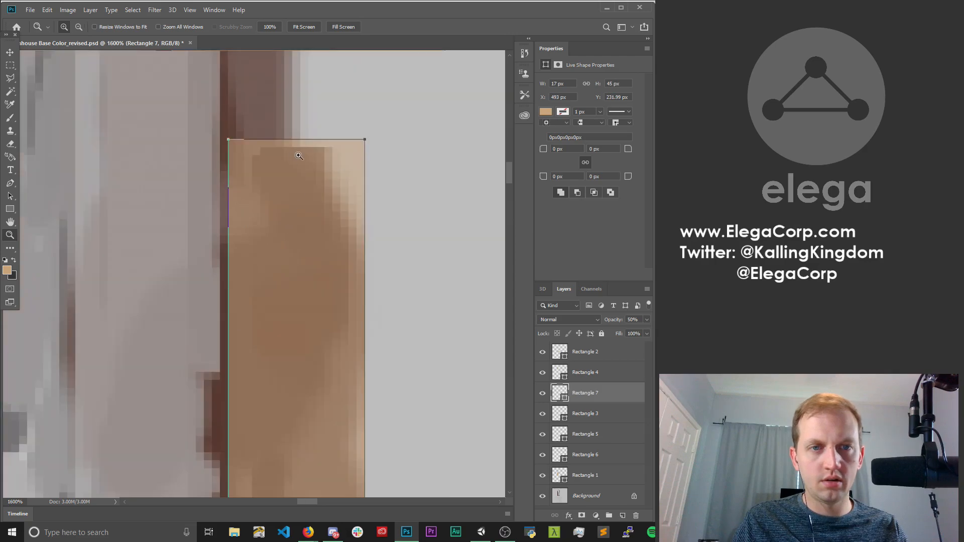
{"action": "key", "text": "ctrl+t"}
{"action": "key", "text": "Return"}
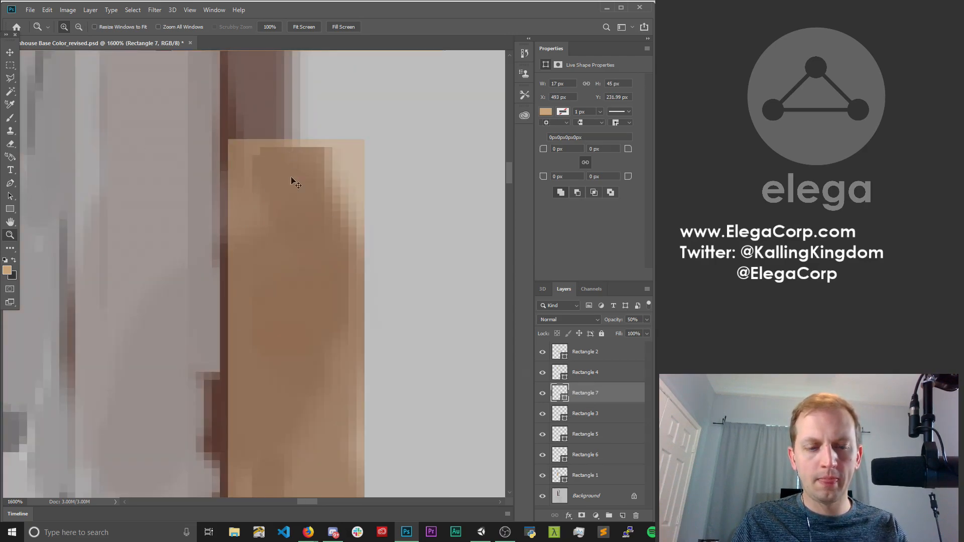
{"action": "key", "text": "ctrl+t"}
{"action": "left_click_drag", "start_coordinate": [296, 138], "coordinate": [296, 147]}
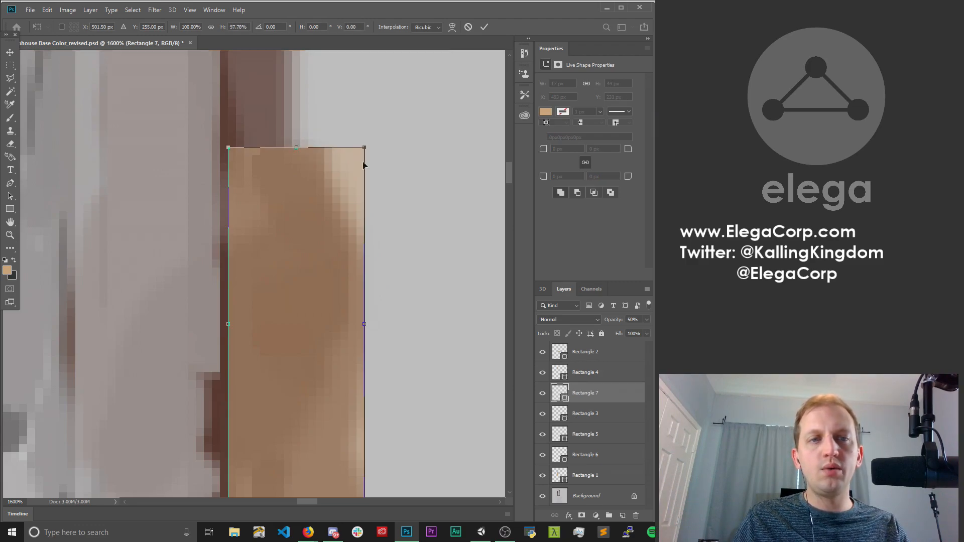
{"action": "scroll", "coordinate": [267, 228], "scroll_direction": "down", "scroll_amount": 2}
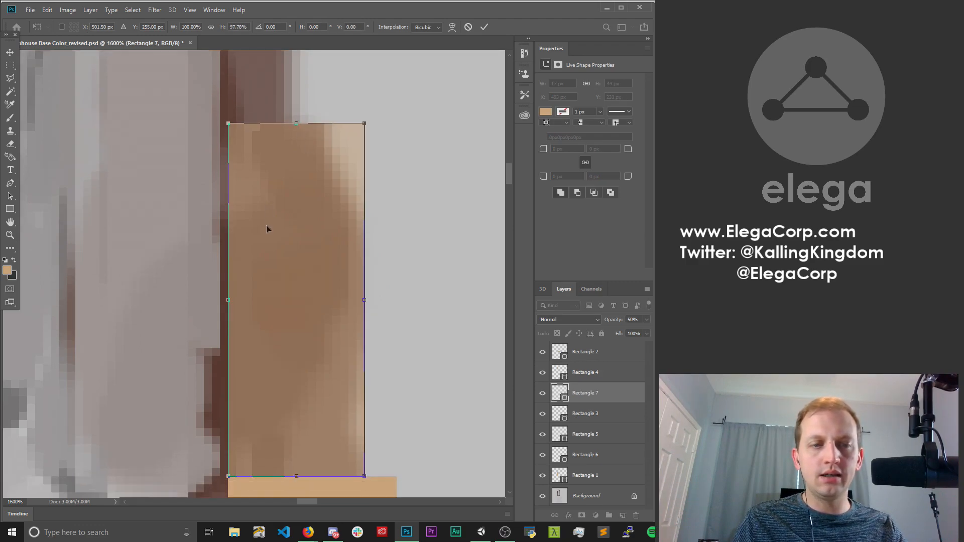
{"action": "scroll", "coordinate": [251, 279], "scroll_direction": "down", "scroll_amount": 1}
{"action": "scroll", "coordinate": [258, 276], "scroll_direction": "down", "scroll_amount": 1}
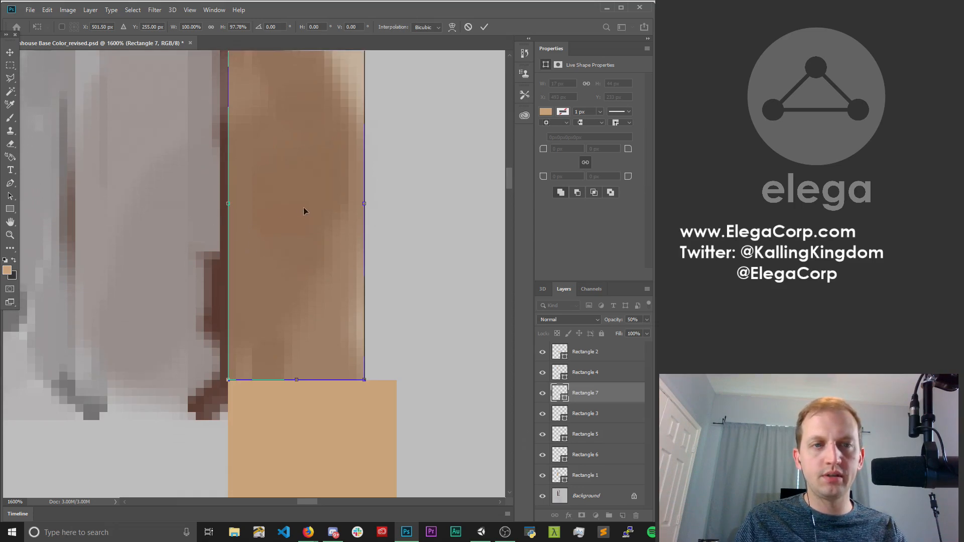
{"action": "scroll", "coordinate": [283, 205], "scroll_direction": "down", "scroll_amount": 2}
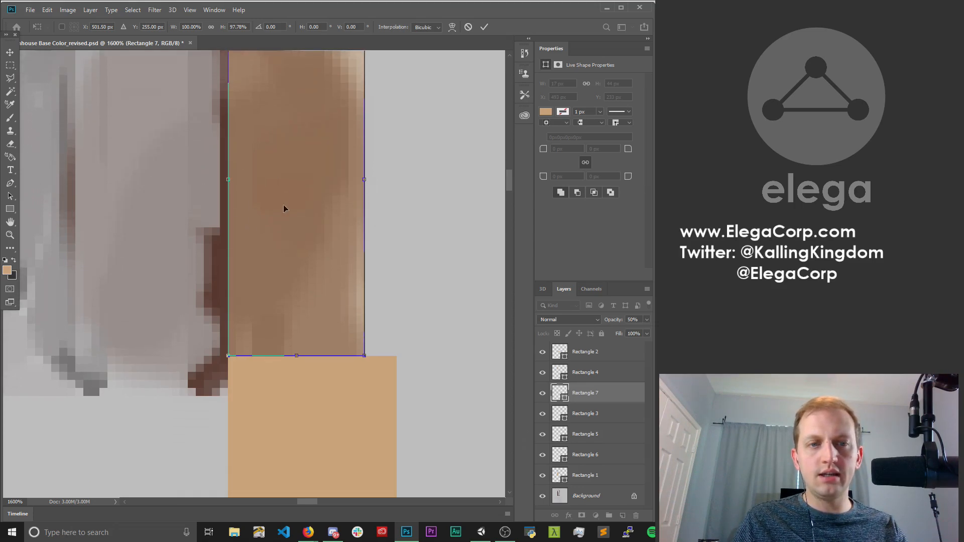
{"action": "left_click", "coordinate": [10, 235]}
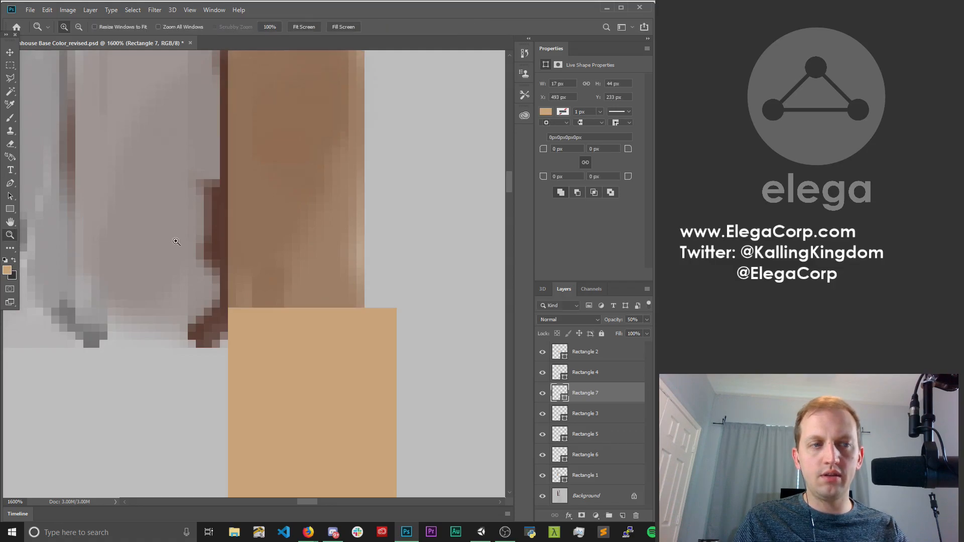
Set the Rectangle 3 layer's opacity back to 50%.
{"action": "left_click", "coordinate": [279, 226], "text": "alt"}
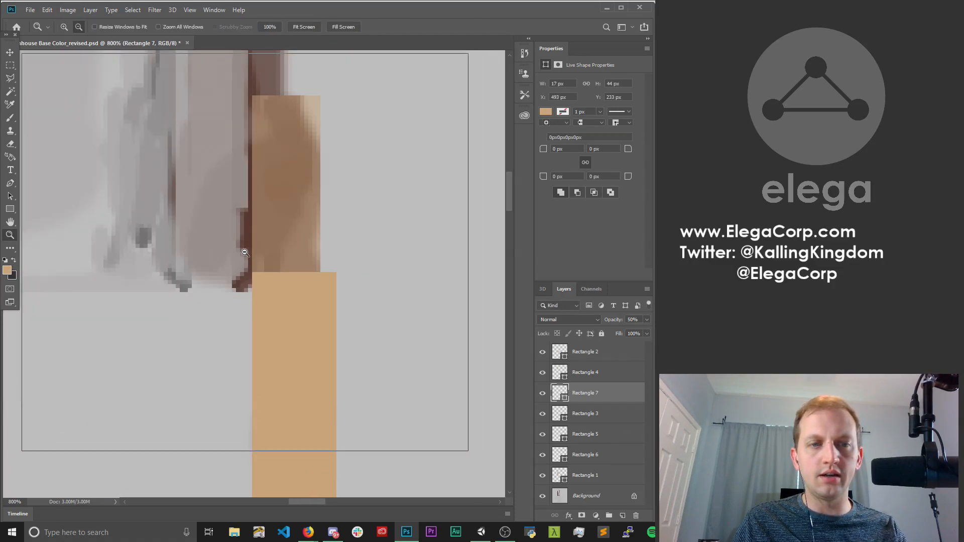
{"action": "left_click", "coordinate": [245, 253], "text": "alt"}
{"action": "left_click", "coordinate": [243, 246], "text": "alt"}
{"action": "left_click", "coordinate": [213, 239], "text": "alt"}
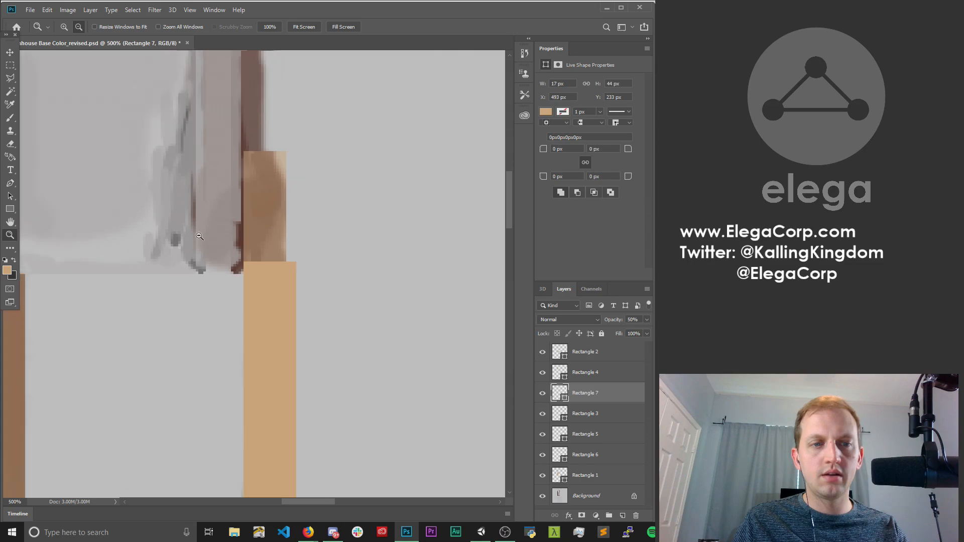
{"action": "left_click", "coordinate": [200, 239], "text": "alt"}
{"action": "left_click", "coordinate": [221, 246], "text": "alt"}
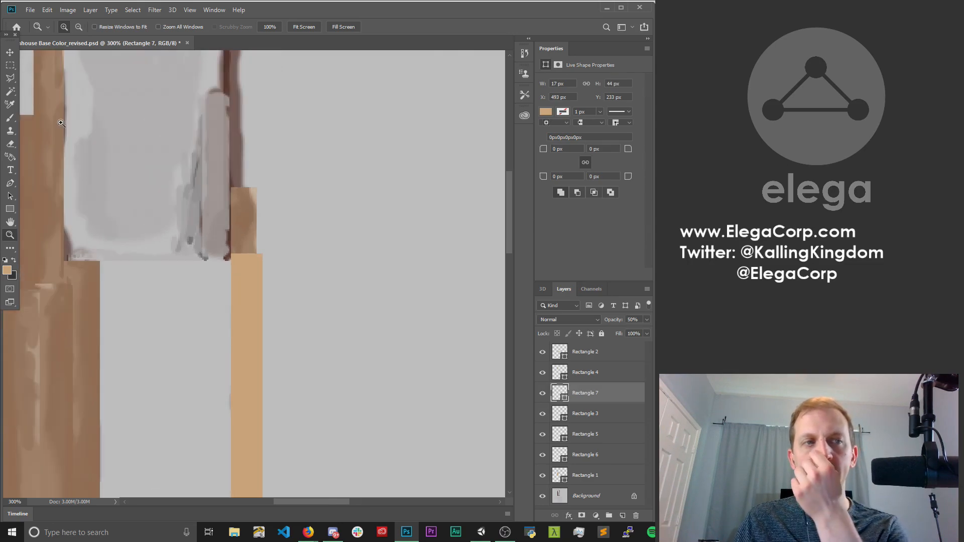
{"action": "key", "text": "v"}
{"action": "left_click", "coordinate": [260, 333]}
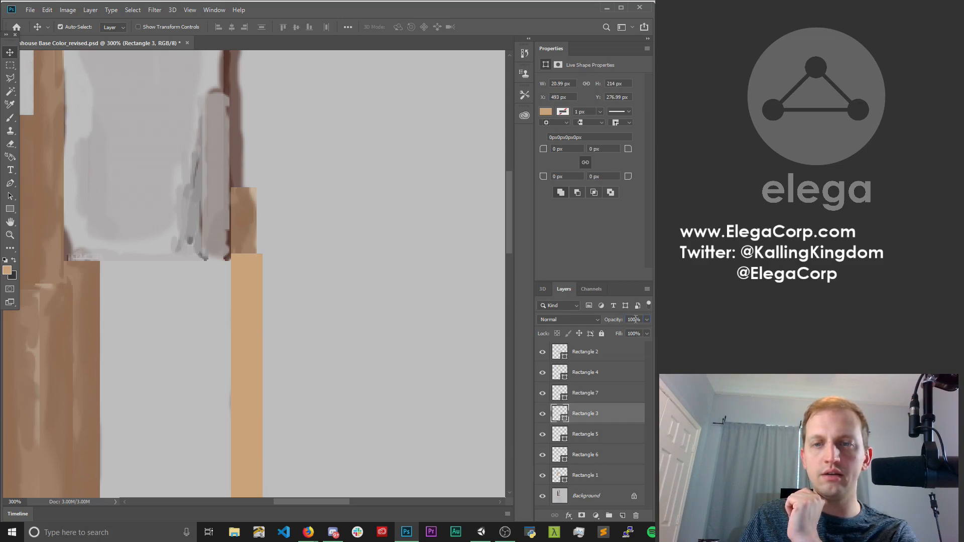
{"action": "type", "text": "50"}
{"action": "key", "text": "Return"}
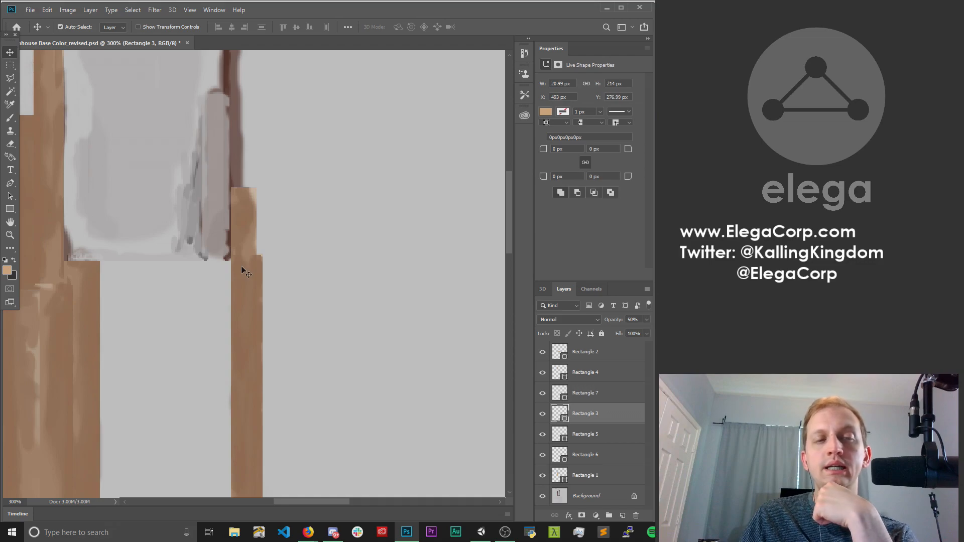
Make the Background layer active and sample the light gray beside the brown strip as the foreground color for the brush.
{"action": "left_click", "coordinate": [10, 235]}
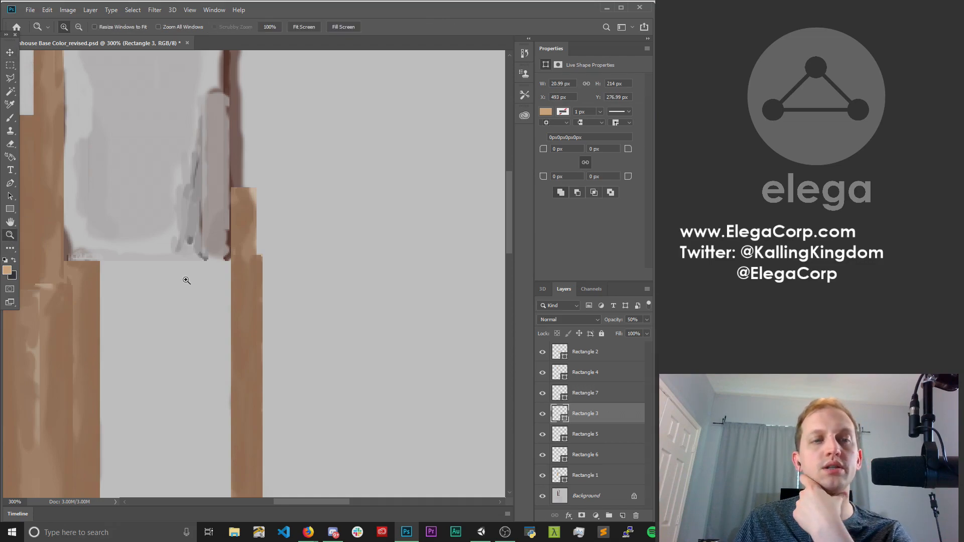
{"action": "left_click", "coordinate": [222, 253]}
{"action": "left_click", "coordinate": [235, 267]}
{"action": "left_click", "coordinate": [228, 246]}
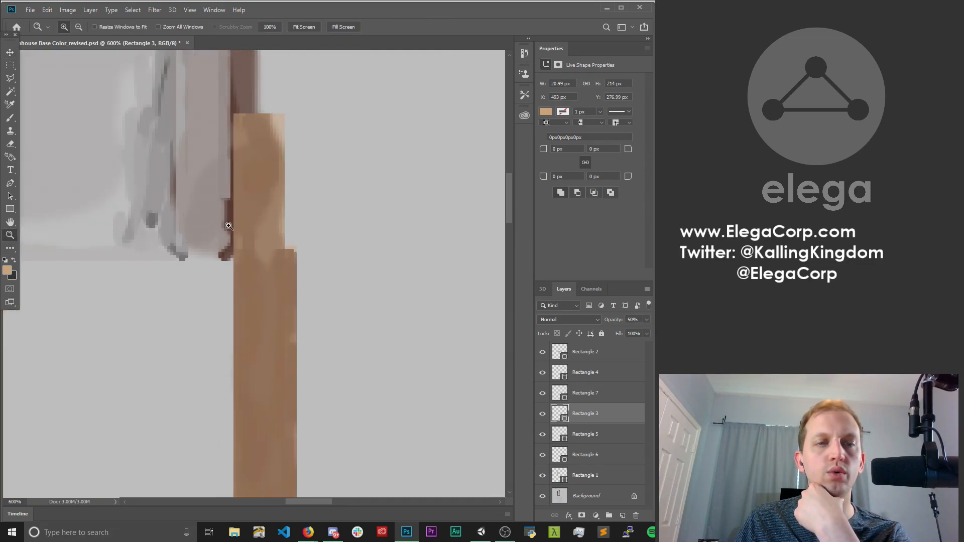
{"action": "left_click", "coordinate": [222, 228]}
{"action": "left_click", "coordinate": [217, 214]}
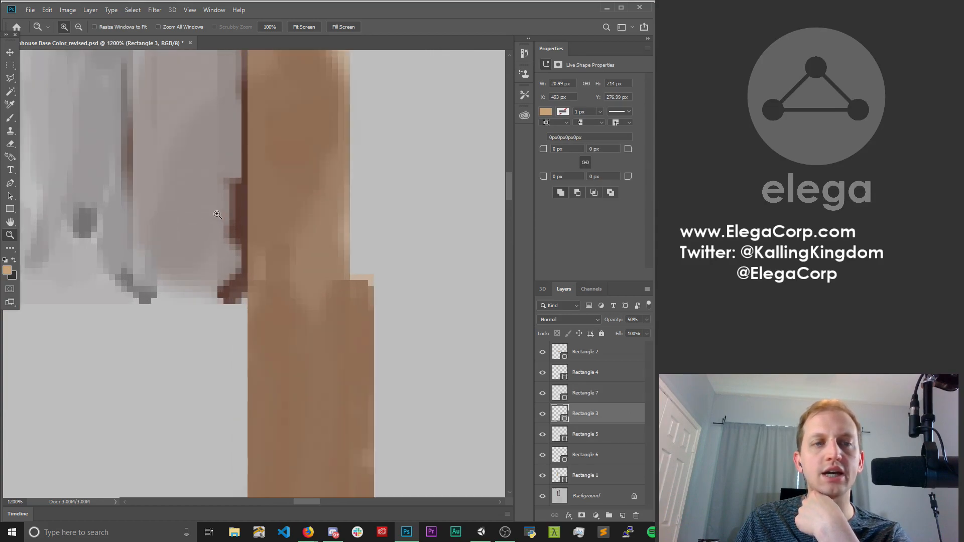
{"action": "left_click", "coordinate": [213, 214]}
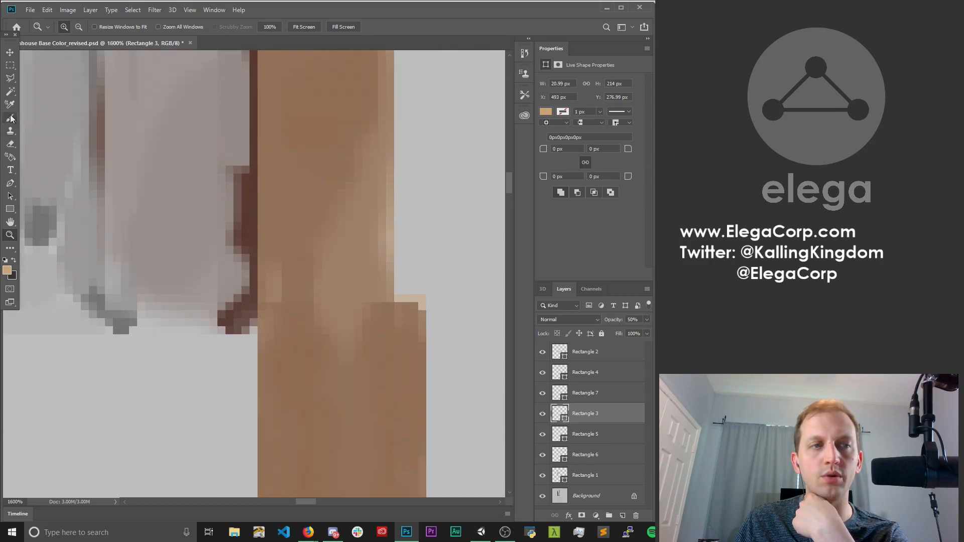
{"action": "key", "text": "b"}
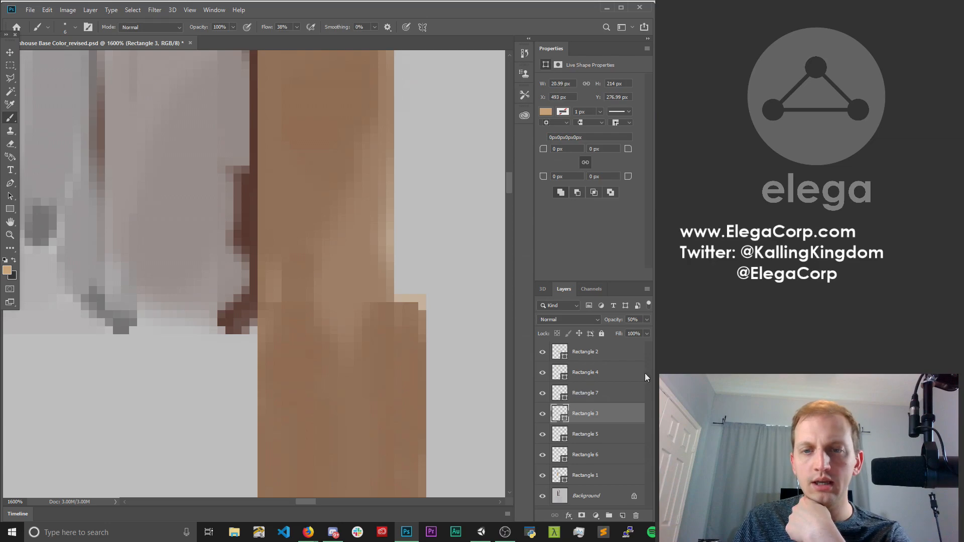
{"action": "left_click", "coordinate": [591, 501]}
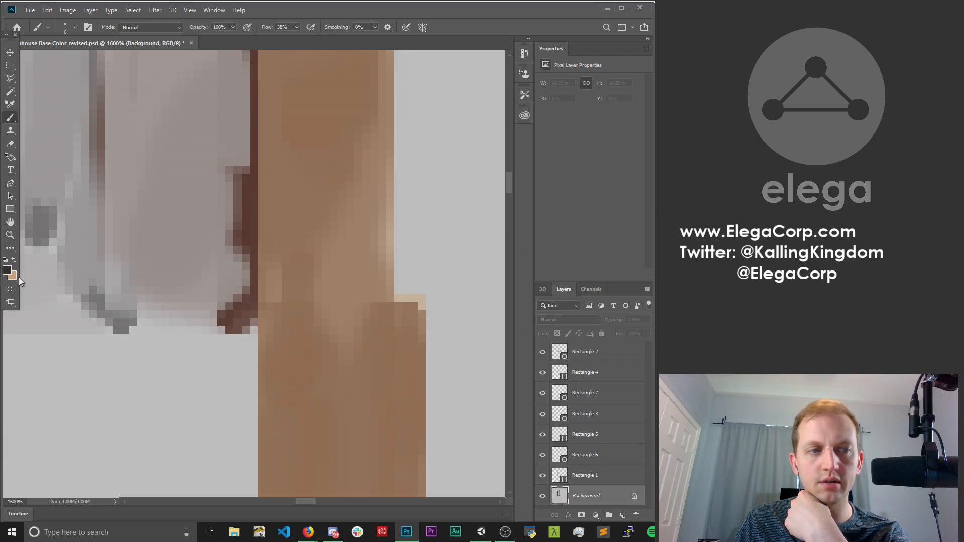
{"action": "key", "text": "i"}
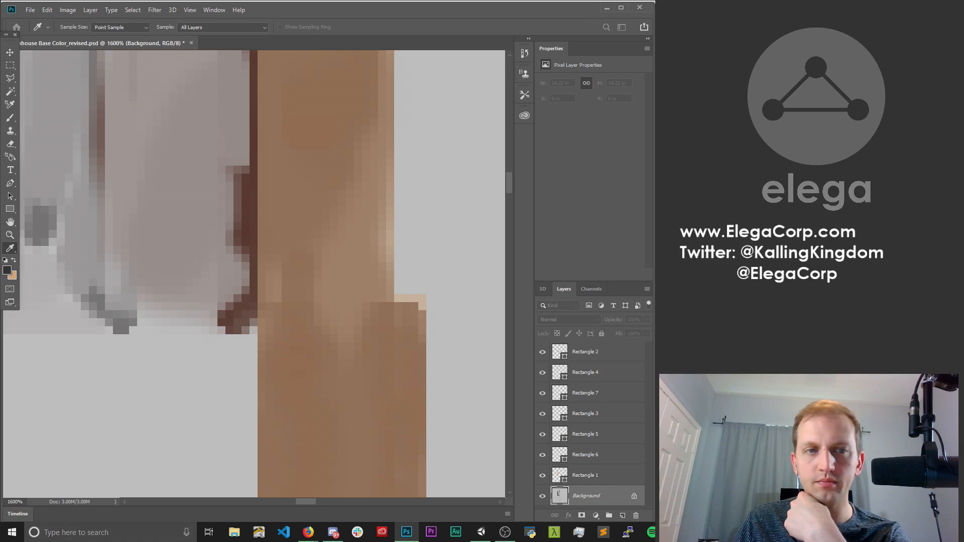
{"action": "key", "text": "b"}
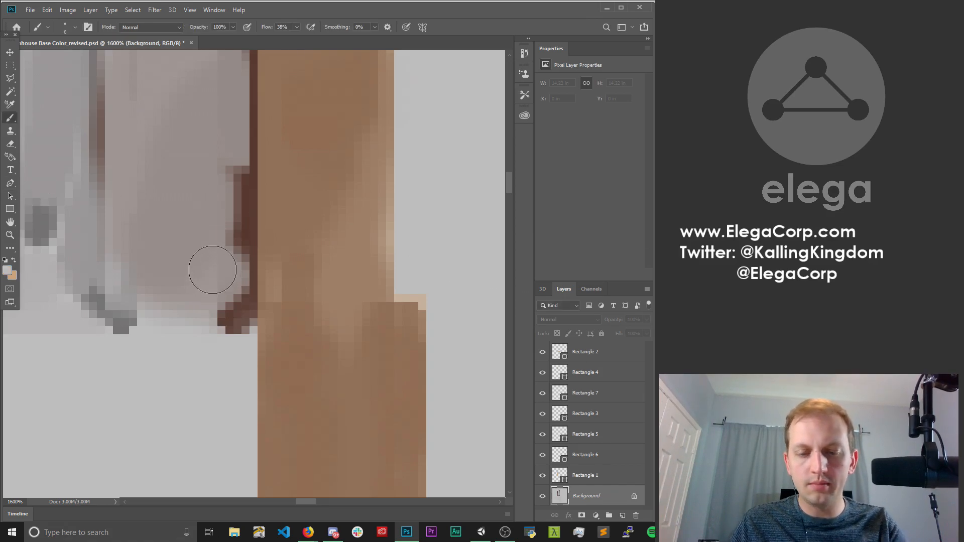
Paint light gray with a 1 px brush over the dark brown pixels at the gray wall's lower corner beside Rectangle 7.
{"action": "key", "text": "bracketleft"}
{"action": "key", "text": "bracketleft"}
{"action": "key", "text": "bracketleft"}
{"action": "key", "text": "bracketleft"}
{"action": "key", "text": "bracketleft"}
{"action": "mouse_move", "coordinate": [222, 322]}
{"action": "left_mouse_down"}
{"action": "mouse_move", "coordinate": [230, 346]}
{"action": "mouse_move", "coordinate": [222, 299]}
{"action": "mouse_move", "coordinate": [230, 348]}
{"action": "mouse_move", "coordinate": [244, 296]}
{"action": "mouse_move", "coordinate": [248, 320]}
{"action": "mouse_move", "coordinate": [246, 215]}
{"action": "mouse_move", "coordinate": [220, 296]}
{"action": "left_mouse_up"}
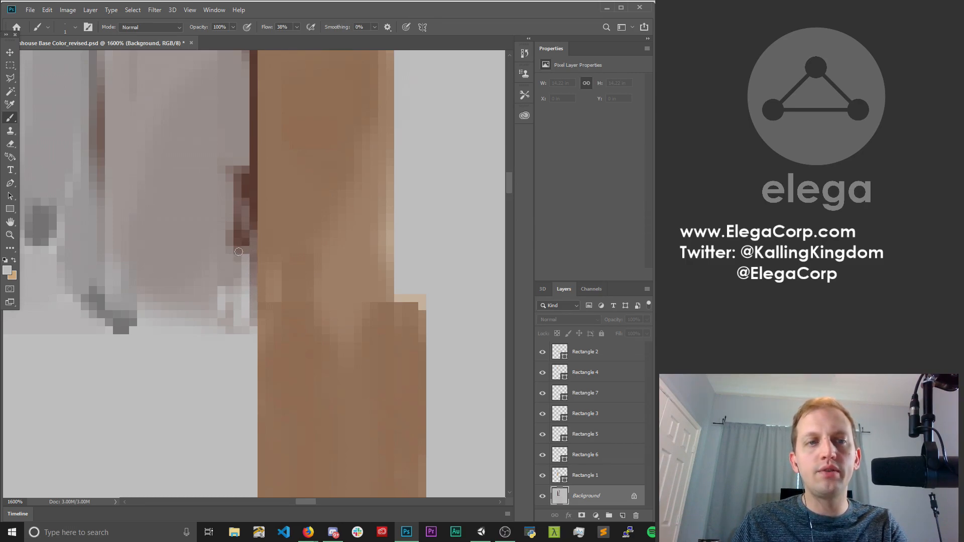
{"action": "mouse_move", "coordinate": [238, 251]}
{"action": "left_mouse_down"}
{"action": "mouse_move", "coordinate": [236, 216]}
{"action": "mouse_move", "coordinate": [226, 256]}
{"action": "mouse_move", "coordinate": [238, 208]}
{"action": "mouse_move", "coordinate": [235, 145]}
{"action": "mouse_move", "coordinate": [244, 259]}
{"action": "left_mouse_up"}
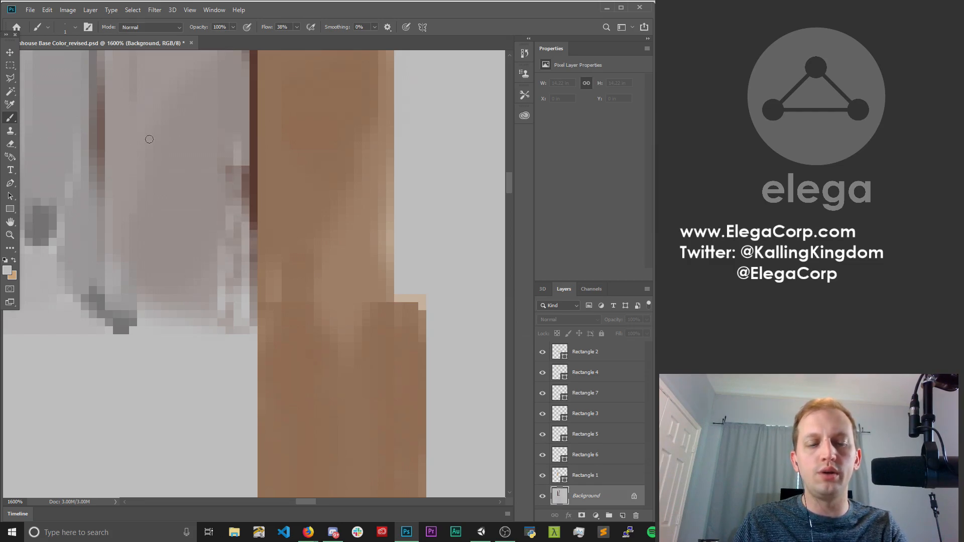
Paint light gray with a 5 px brush over the thin brown streak and dark marks along the gray wall's lower part.
{"action": "key", "text": "space"}
{"action": "left_click_drag", "start_coordinate": [199, 157], "coordinate": [306, 272]}
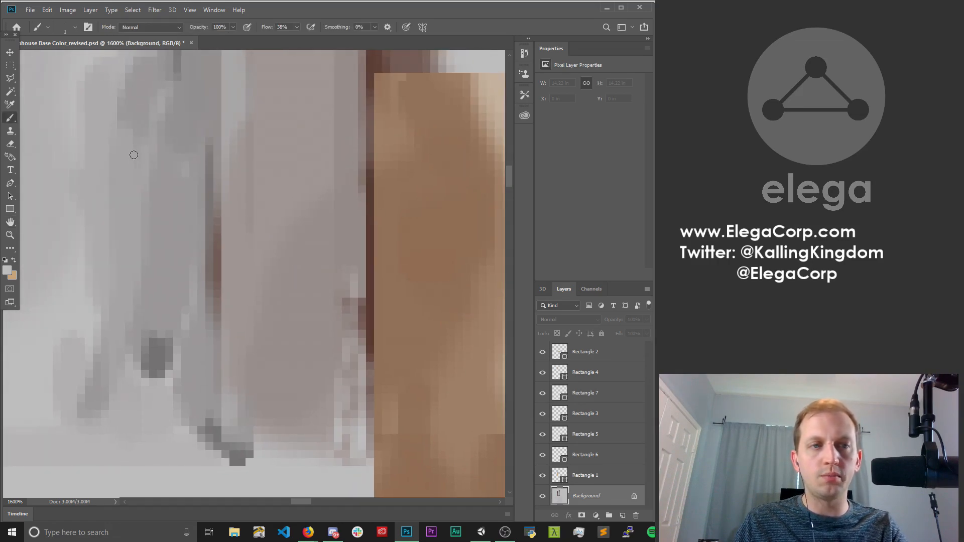
{"action": "key", "text": "bracketright"}
{"action": "key", "text": "bracketright"}
{"action": "mouse_move", "coordinate": [216, 150]}
{"action": "left_mouse_down"}
{"action": "mouse_move", "coordinate": [226, 266]}
{"action": "mouse_move", "coordinate": [206, 156]}
{"action": "left_mouse_up"}
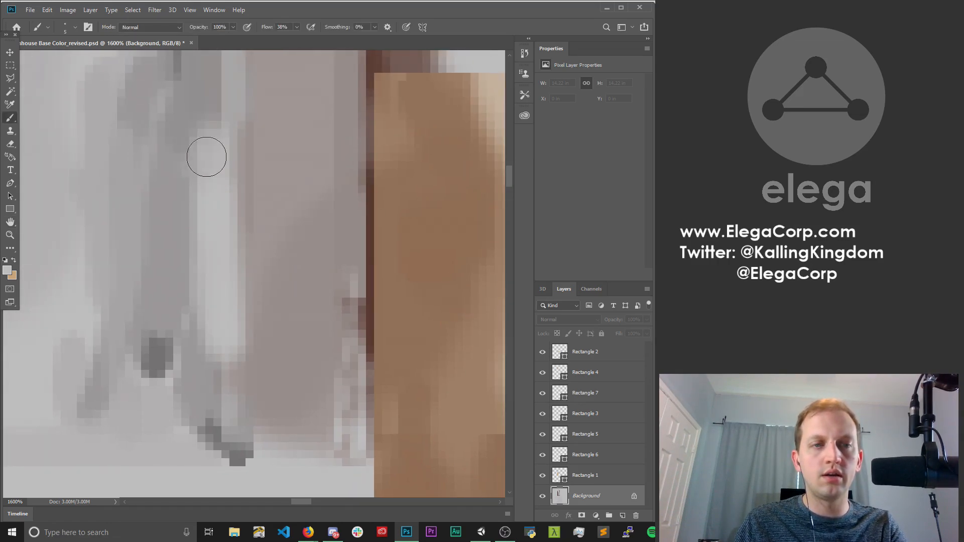
{"action": "mouse_move", "coordinate": [308, 448]}
{"action": "left_mouse_down"}
{"action": "mouse_move", "coordinate": [323, 323]}
{"action": "mouse_move", "coordinate": [338, 458]}
{"action": "mouse_move", "coordinate": [338, 422]}
{"action": "mouse_move", "coordinate": [225, 444]}
{"action": "mouse_move", "coordinate": [167, 340]}
{"action": "mouse_move", "coordinate": [196, 346]}
{"action": "mouse_move", "coordinate": [191, 407]}
{"action": "mouse_move", "coordinate": [312, 377]}
{"action": "mouse_move", "coordinate": [353, 422]}
{"action": "mouse_move", "coordinate": [299, 393]}
{"action": "mouse_move", "coordinate": [303, 443]}
{"action": "mouse_move", "coordinate": [256, 461]}
{"action": "mouse_move", "coordinate": [290, 341]}
{"action": "left_mouse_up"}
Reduce the brush size and paint light gray over the dark marks and lower end of the brownish-gray patch on the wall.
{"action": "key", "text": "bracketleft"}
{"action": "key", "text": "bracketleft"}
{"action": "key", "text": "bracketleft"}
{"action": "key", "text": "h"}
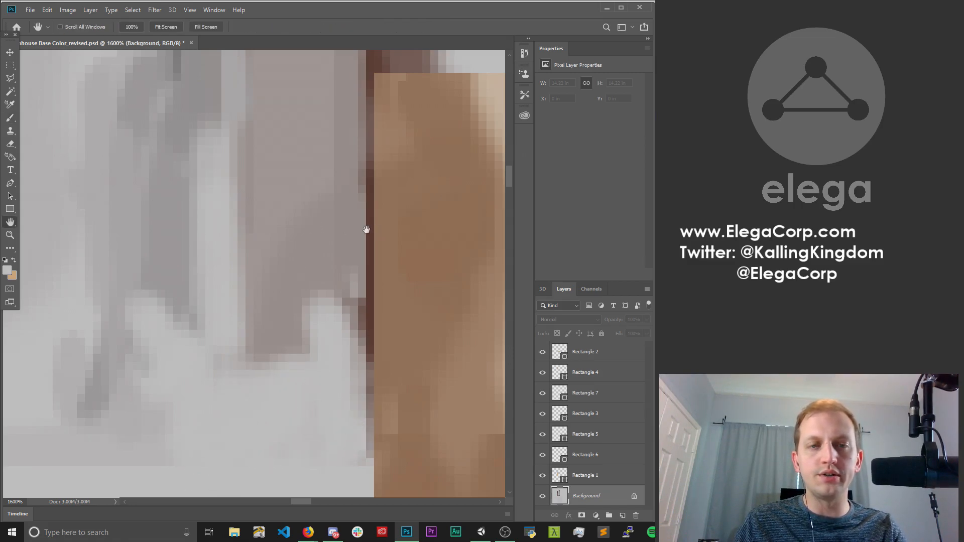
Paint light gray with a 1 px brush over the purplish pixels along the wall's lower edge beside the tan strip.
{"action": "left_click_drag", "start_coordinate": [366, 235], "coordinate": [323, 202]}
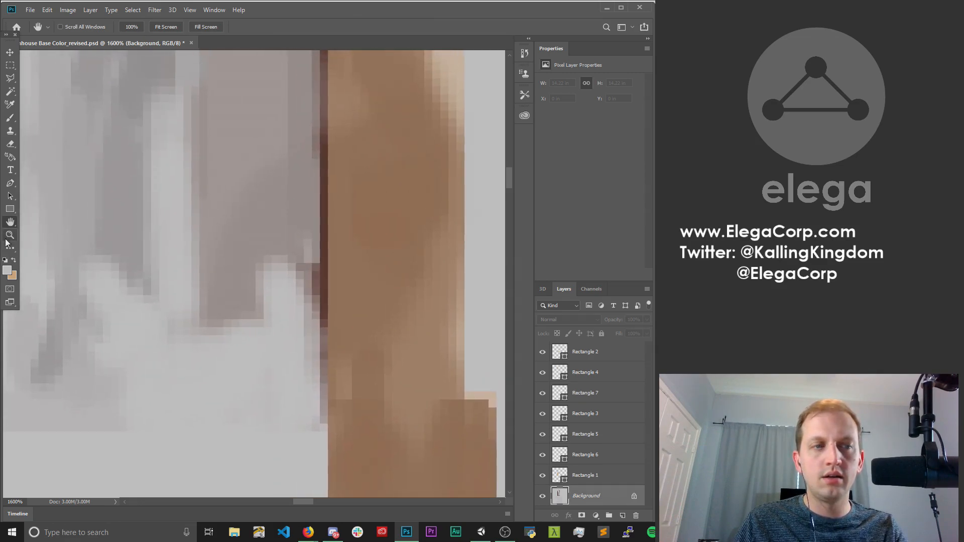
{"action": "key", "text": "z"}
{"action": "left_click", "coordinate": [316, 261]}
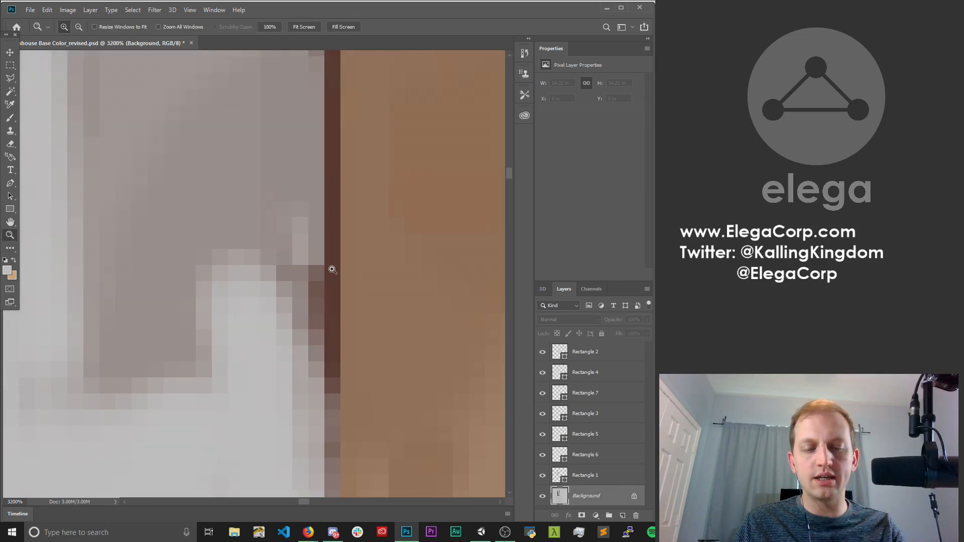
{"action": "key", "text": "h"}
{"action": "left_click_drag", "start_coordinate": [355, 323], "coordinate": [328, 190]}
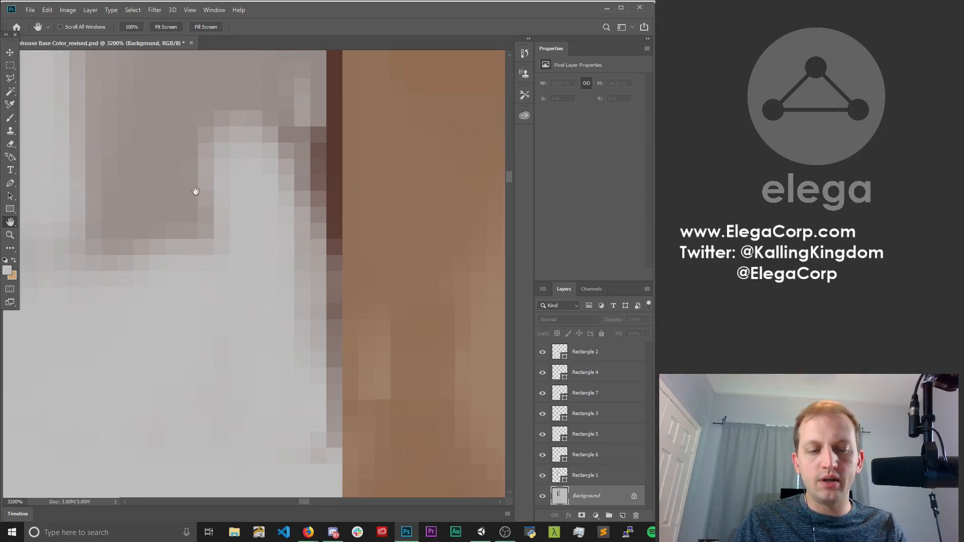
{"action": "key", "text": "b"}
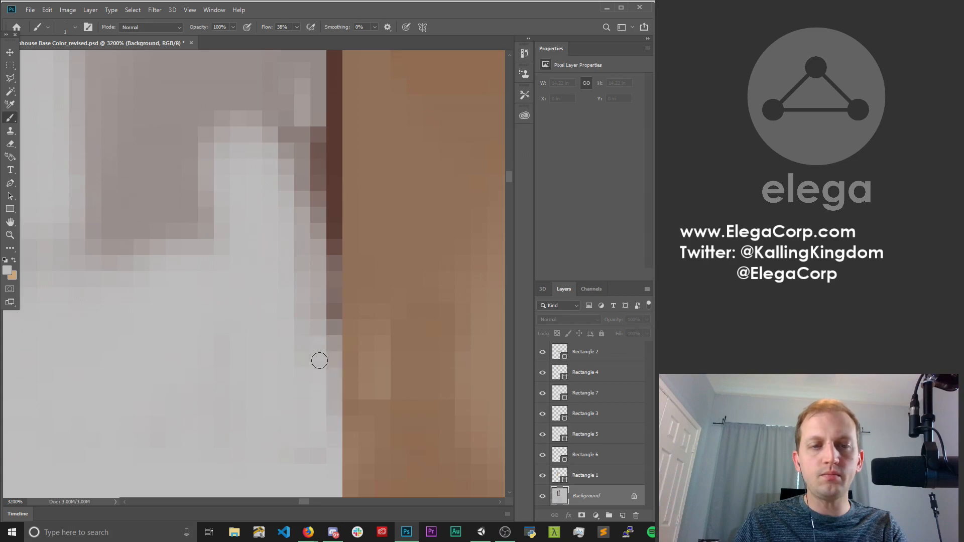
{"action": "left_click_drag", "start_coordinate": [319, 360], "coordinate": [337, 316]}
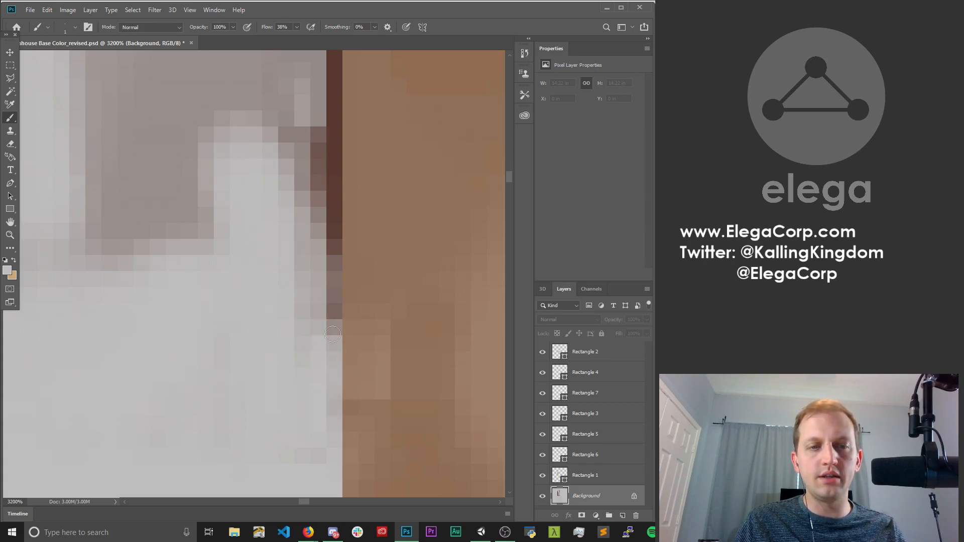
{"action": "key", "text": "ctrl+z"}
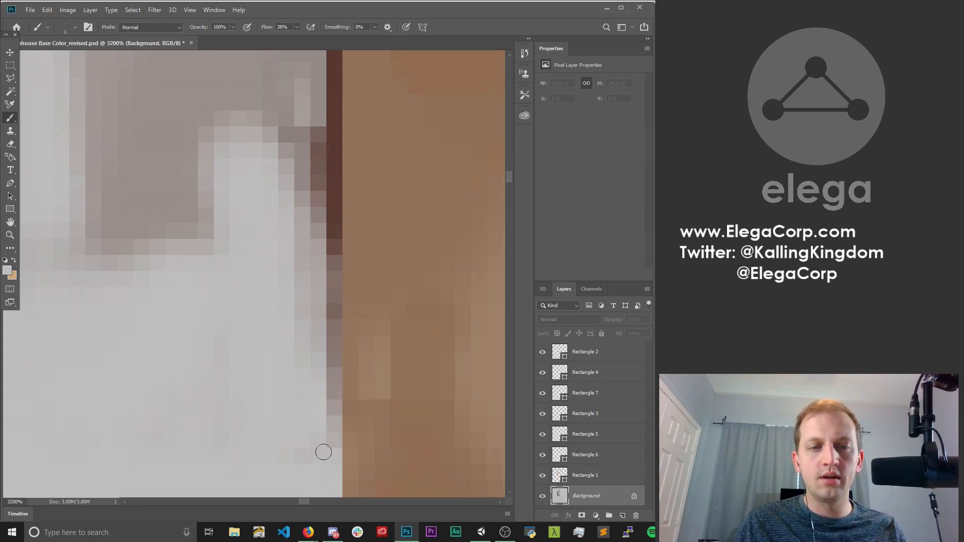
{"action": "mouse_move", "coordinate": [327, 410]}
{"action": "left_mouse_down"}
{"action": "mouse_move", "coordinate": [331, 402]}
{"action": "mouse_move", "coordinate": [326, 442]}
{"action": "left_mouse_up"}
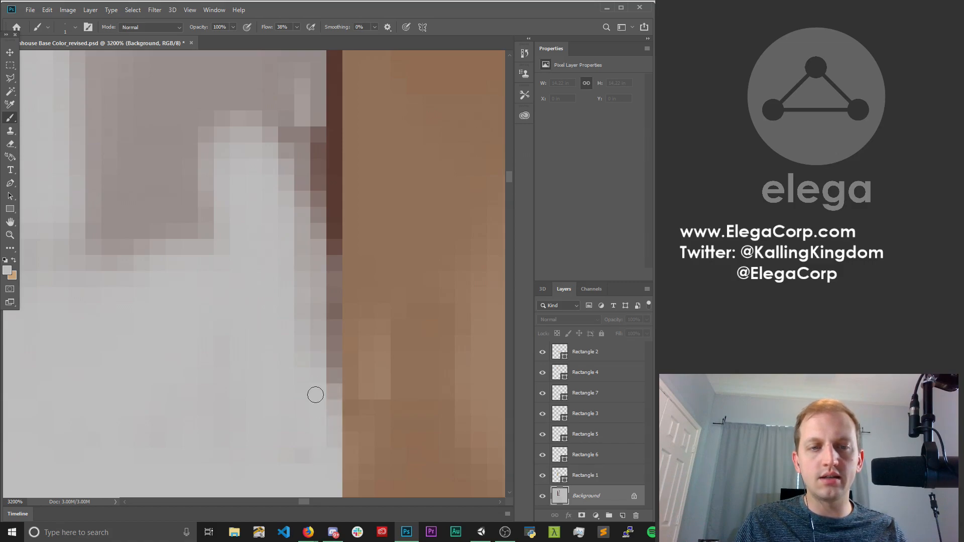
{"action": "mouse_move", "coordinate": [320, 348]}
{"action": "left_mouse_down"}
{"action": "mouse_move", "coordinate": [320, 360]}
{"action": "mouse_move", "coordinate": [332, 360]}
{"action": "mouse_move", "coordinate": [327, 340]}
{"action": "left_mouse_up"}
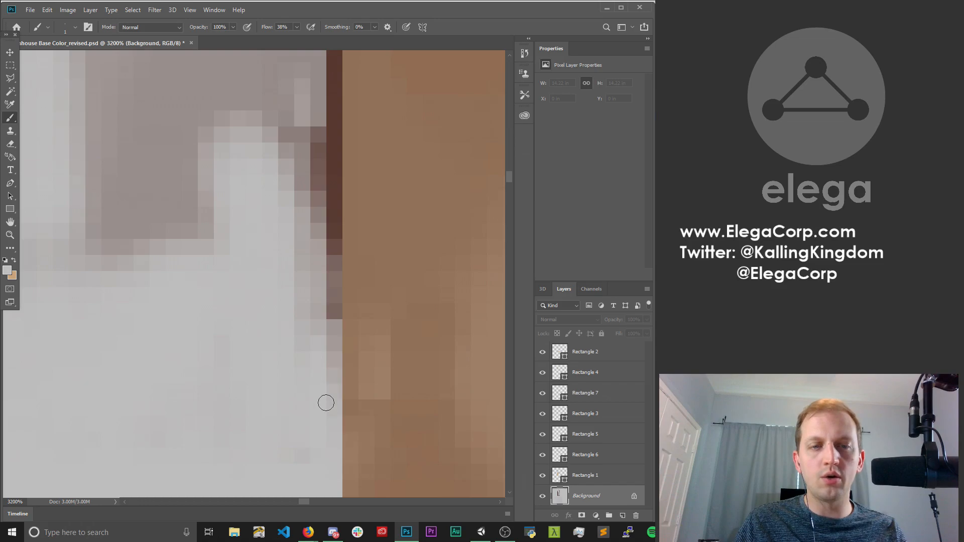
{"action": "left_click", "coordinate": [330, 276]}
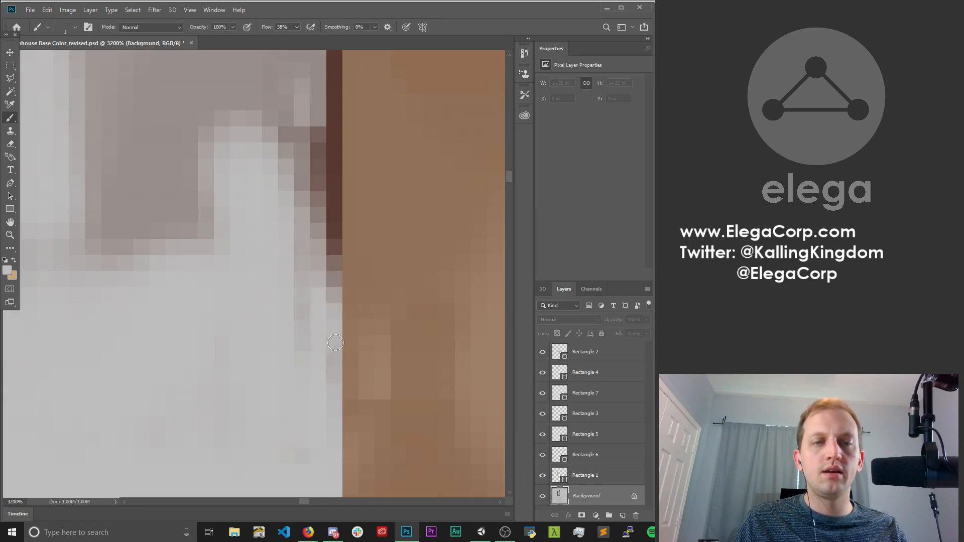
Extend the 1 px light gray painting upward over the dark brown pixels between the wall and the tan strip.
{"action": "mouse_move", "coordinate": [320, 355]}
{"action": "left_mouse_down"}
{"action": "mouse_move", "coordinate": [302, 317]}
{"action": "mouse_move", "coordinate": [329, 315]}
{"action": "mouse_move", "coordinate": [326, 171]}
{"action": "mouse_move", "coordinate": [326, 312]}
{"action": "left_mouse_up"}
{"action": "left_click_drag", "start_coordinate": [321, 227], "coordinate": [355, 408]}
{"action": "left_click", "coordinate": [353, 317]}
{"action": "mouse_move", "coordinate": [354, 325]}
{"action": "left_mouse_down"}
{"action": "mouse_move", "coordinate": [351, 368]}
{"action": "mouse_move", "coordinate": [323, 348]}
{"action": "mouse_move", "coordinate": [334, 422]}
{"action": "mouse_move", "coordinate": [364, 469]}
{"action": "mouse_move", "coordinate": [366, 301]}
{"action": "mouse_move", "coordinate": [359, 459]}
{"action": "left_mouse_up"}
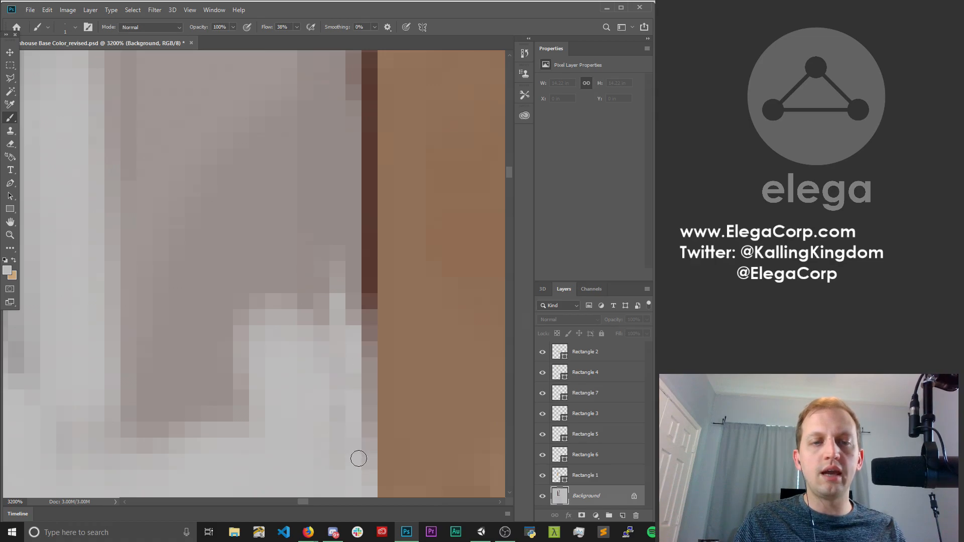
{"action": "mouse_move", "coordinate": [359, 363]}
{"action": "left_mouse_down"}
{"action": "mouse_move", "coordinate": [357, 248]}
{"action": "mouse_move", "coordinate": [359, 340]}
{"action": "left_mouse_up"}
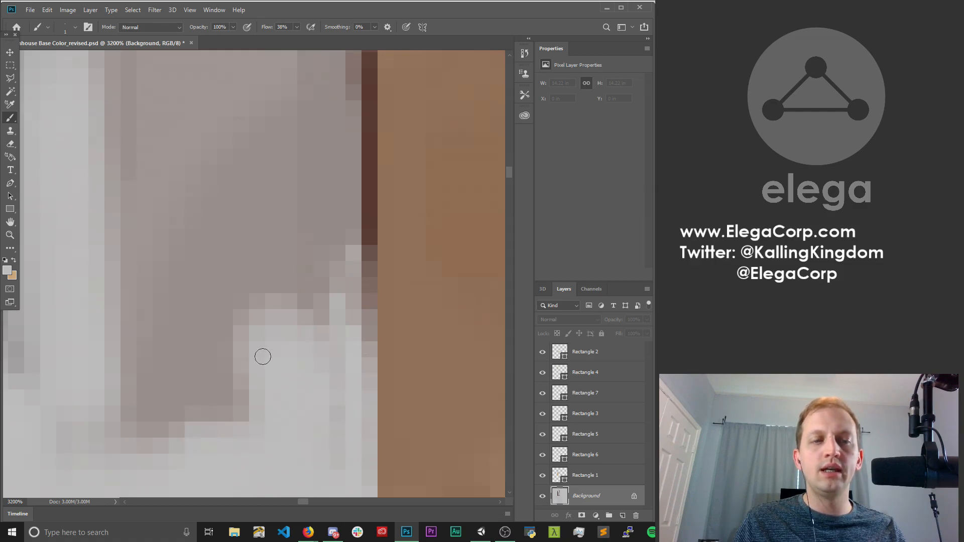
Paint light gray with a 4 px brush over the brownish-gray patch's lower part, and touch up its ragged edge with a 1 px brush.
{"action": "mouse_move", "coordinate": [263, 356]}
{"action": "left_mouse_down"}
{"action": "mouse_move", "coordinate": [278, 330]}
{"action": "mouse_move", "coordinate": [120, 423]}
{"action": "mouse_move", "coordinate": [185, 280]}
{"action": "mouse_move", "coordinate": [211, 286]}
{"action": "mouse_move", "coordinate": [214, 357]}
{"action": "mouse_move", "coordinate": [144, 196]}
{"action": "mouse_move", "coordinate": [107, 311]}
{"action": "mouse_move", "coordinate": [194, 420]}
{"action": "mouse_move", "coordinate": [265, 398]}
{"action": "left_mouse_up"}
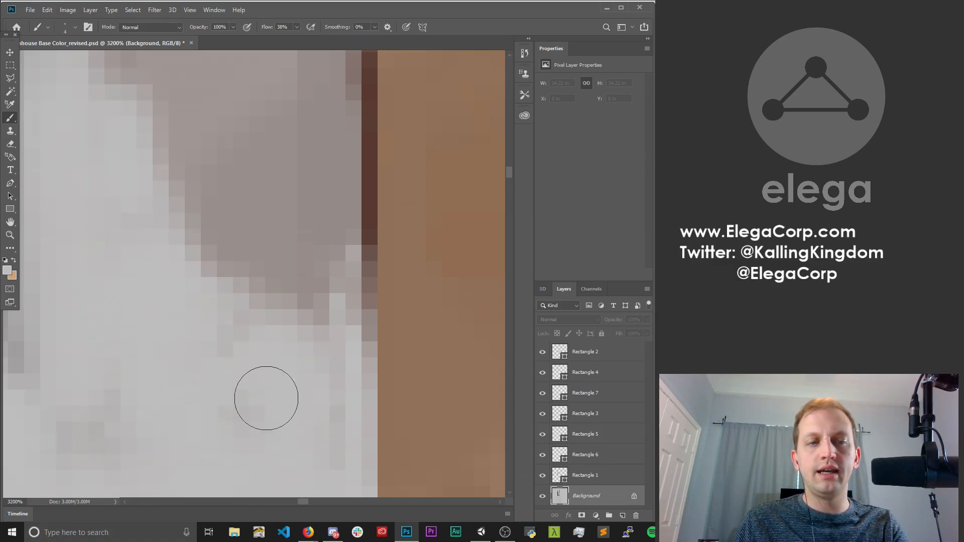
{"action": "key", "text": "bracketleft"}
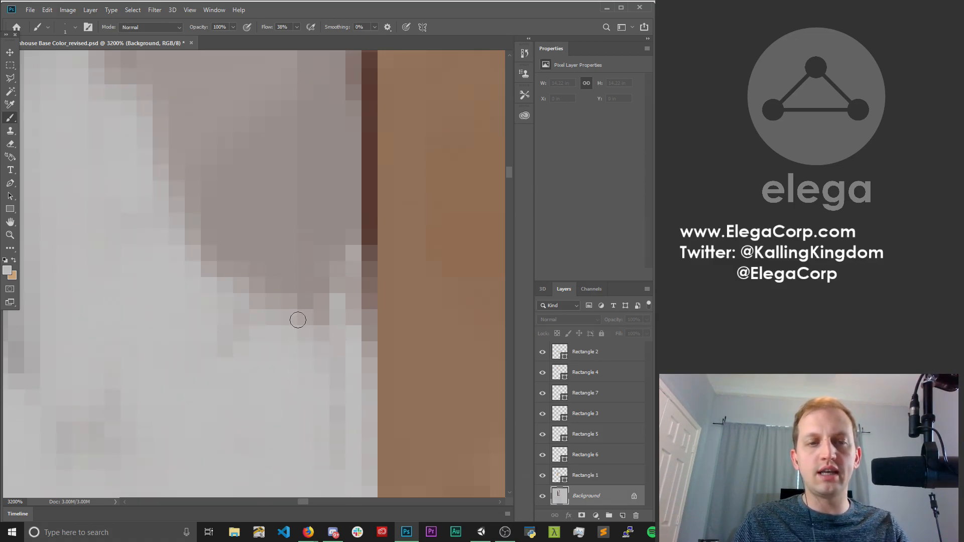
{"action": "left_click_drag", "start_coordinate": [298, 320], "coordinate": [308, 299]}
{"action": "mouse_move", "coordinate": [360, 377]}
{"action": "left_mouse_down"}
{"action": "mouse_move", "coordinate": [356, 206]}
{"action": "mouse_move", "coordinate": [351, 402]}
{"action": "left_mouse_up"}
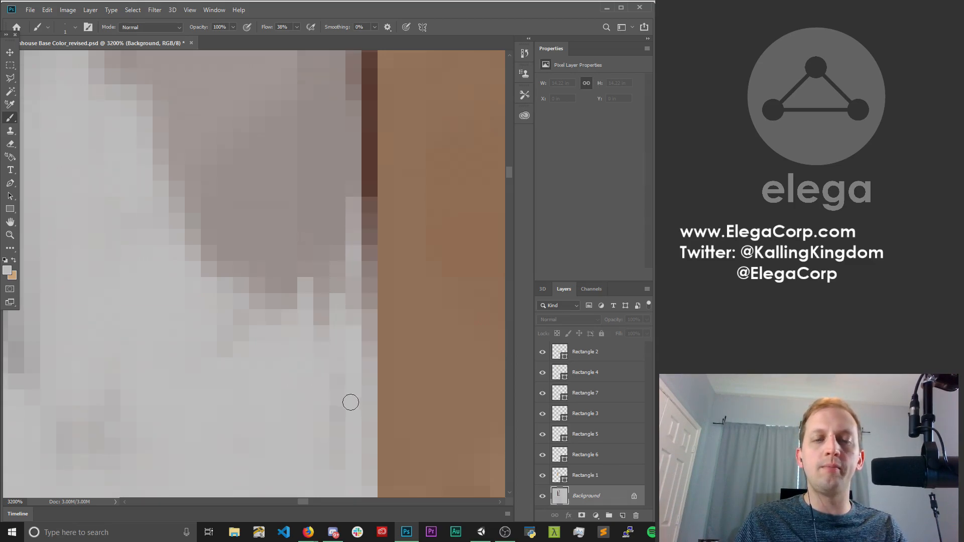
Paint light gray with a 1 px brush over the next stretch of the dark brown line higher up the tan strip's edge.
{"action": "key", "text": "space"}
{"action": "mouse_move", "coordinate": [289, 214]}
{"action": "left_mouse_down"}
{"action": "mouse_move", "coordinate": [312, 323]}
{"action": "mouse_move", "coordinate": [330, 350]}
{"action": "left_mouse_up"}
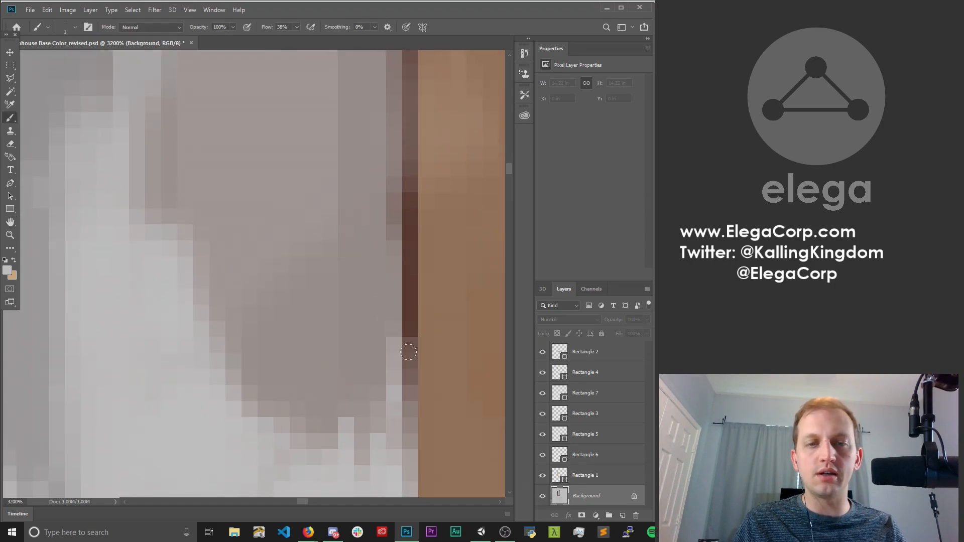
{"action": "left_click_drag", "start_coordinate": [403, 324], "coordinate": [404, 463]}
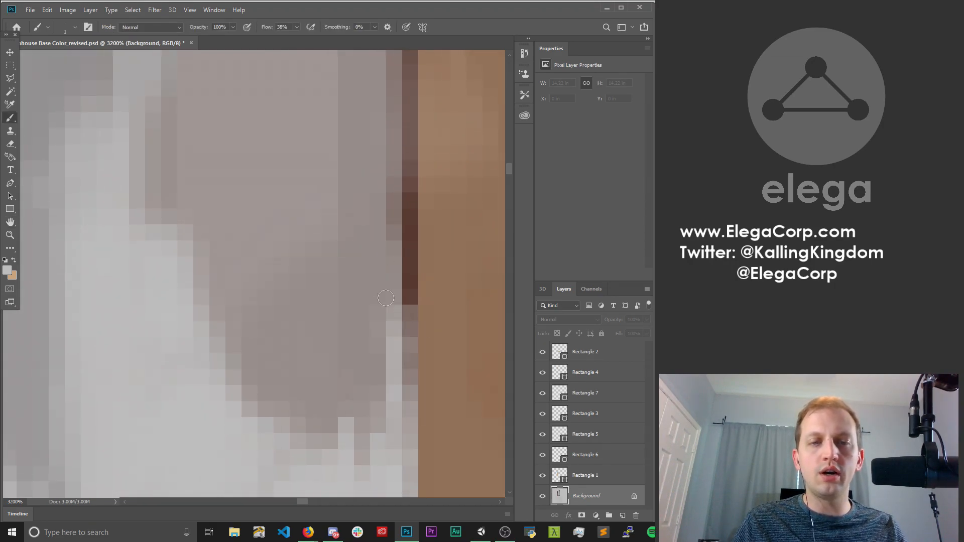
{"action": "mouse_move", "coordinate": [386, 298]}
{"action": "left_mouse_down"}
{"action": "mouse_move", "coordinate": [394, 274]}
{"action": "mouse_move", "coordinate": [391, 293]}
{"action": "left_mouse_up"}
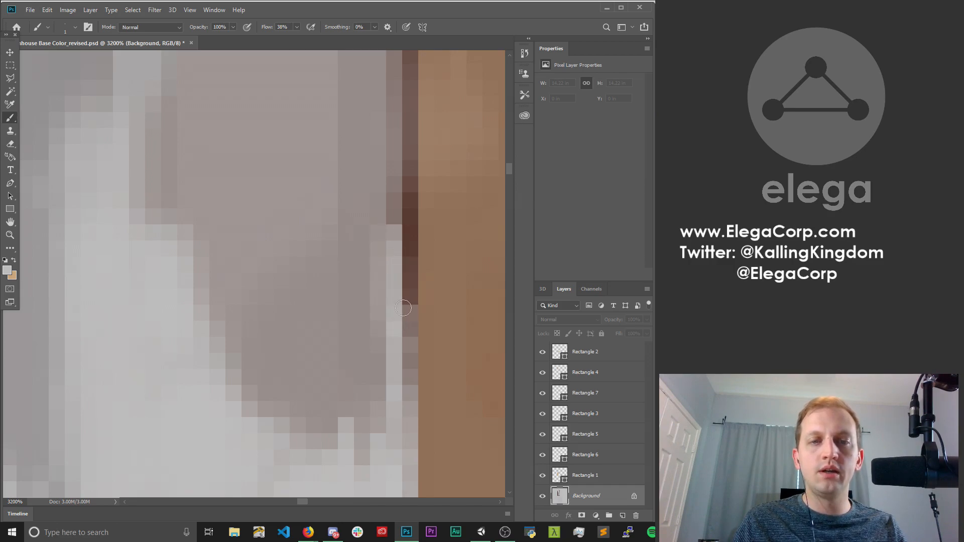
{"action": "mouse_move", "coordinate": [405, 223]}
{"action": "left_mouse_down"}
{"action": "mouse_move", "coordinate": [408, 160]}
{"action": "mouse_move", "coordinate": [411, 339]}
{"action": "mouse_move", "coordinate": [395, 316]}
{"action": "left_mouse_up"}
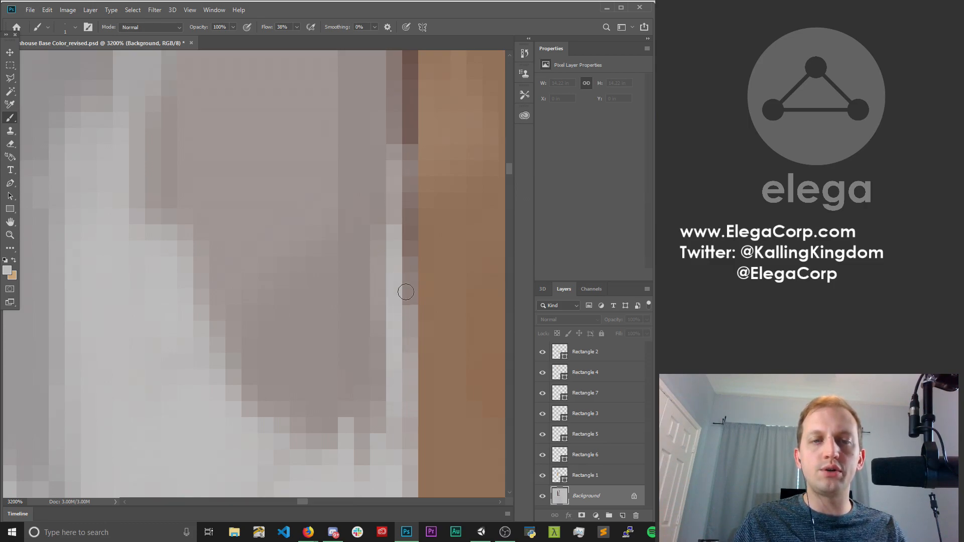
{"action": "left_click_drag", "start_coordinate": [406, 291], "coordinate": [403, 284]}
{"action": "mouse_move", "coordinate": [403, 231]}
{"action": "left_mouse_down"}
{"action": "mouse_move", "coordinate": [397, 177]}
{"action": "mouse_move", "coordinate": [408, 265]}
{"action": "left_mouse_up"}
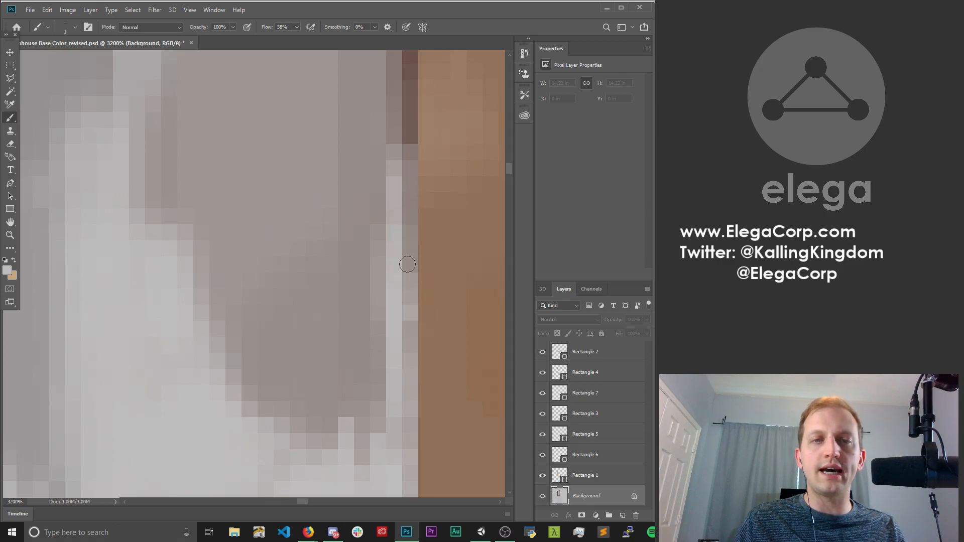
{"action": "mouse_move", "coordinate": [403, 161]}
{"action": "left_mouse_down"}
{"action": "mouse_move", "coordinate": [397, 105]}
{"action": "mouse_move", "coordinate": [388, 217]}
{"action": "left_mouse_up"}
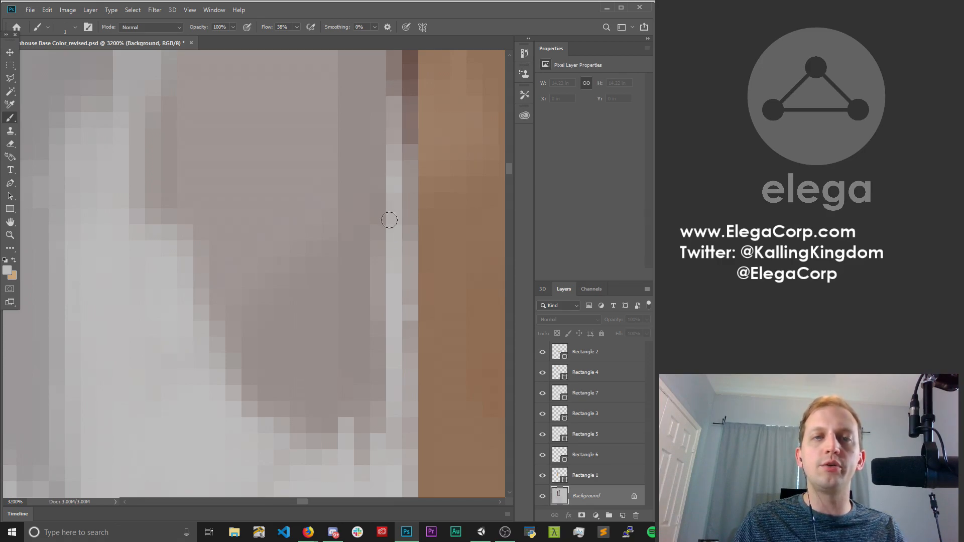
Paint light gray over more of the brownish-gray patch and over the dark brown pixels just below the tan strip's upper corner.
{"action": "mouse_move", "coordinate": [362, 332]}
{"action": "left_mouse_down"}
{"action": "mouse_move", "coordinate": [370, 282]}
{"action": "mouse_move", "coordinate": [340, 409]}
{"action": "mouse_move", "coordinate": [297, 391]}
{"action": "mouse_move", "coordinate": [281, 433]}
{"action": "mouse_move", "coordinate": [351, 284]}
{"action": "mouse_move", "coordinate": [300, 355]}
{"action": "mouse_move", "coordinate": [226, 344]}
{"action": "mouse_move", "coordinate": [192, 290]}
{"action": "mouse_move", "coordinate": [338, 200]}
{"action": "mouse_move", "coordinate": [373, 243]}
{"action": "mouse_move", "coordinate": [318, 328]}
{"action": "mouse_move", "coordinate": [295, 325]}
{"action": "mouse_move", "coordinate": [170, 209]}
{"action": "mouse_move", "coordinate": [105, 200]}
{"action": "mouse_move", "coordinate": [277, 190]}
{"action": "mouse_move", "coordinate": [223, 304]}
{"action": "mouse_move", "coordinate": [106, 211]}
{"action": "mouse_move", "coordinate": [235, 236]}
{"action": "mouse_move", "coordinate": [216, 183]}
{"action": "left_mouse_up"}
{"action": "key", "text": "bracketleft"}
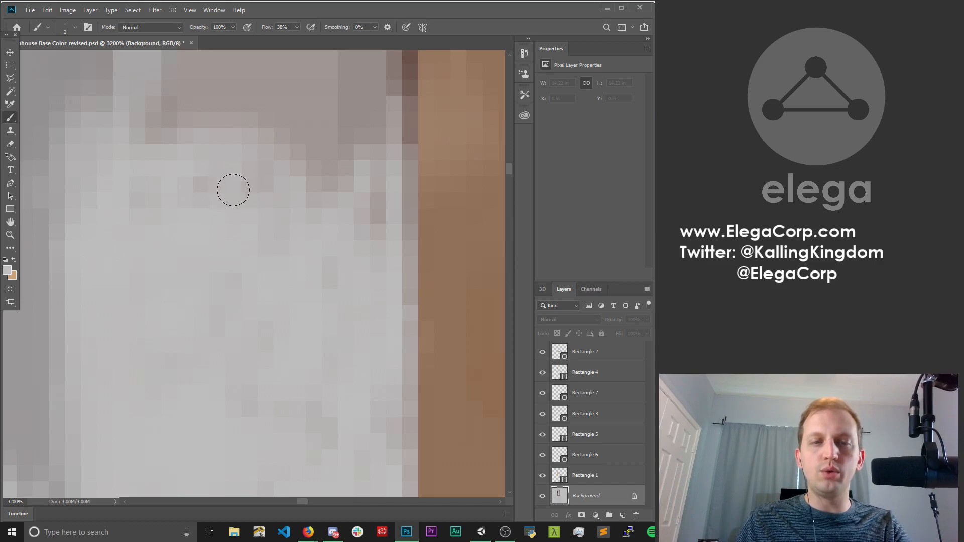
{"action": "key", "text": "space"}
{"action": "left_click_drag", "start_coordinate": [328, 135], "coordinate": [311, 409]}
{"action": "left_click_drag", "start_coordinate": [305, 281], "coordinate": [294, 291]}
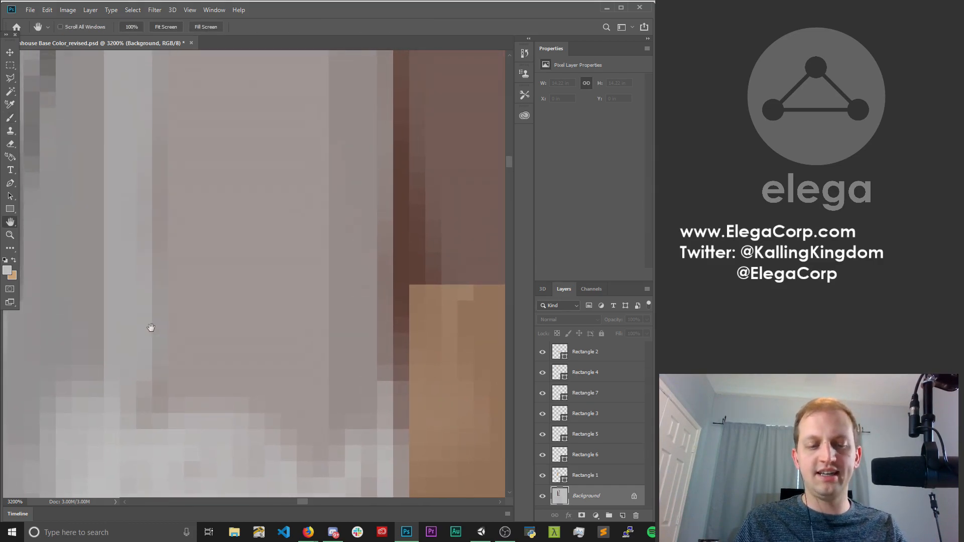
{"action": "left_click_drag", "start_coordinate": [369, 390], "coordinate": [381, 407]}
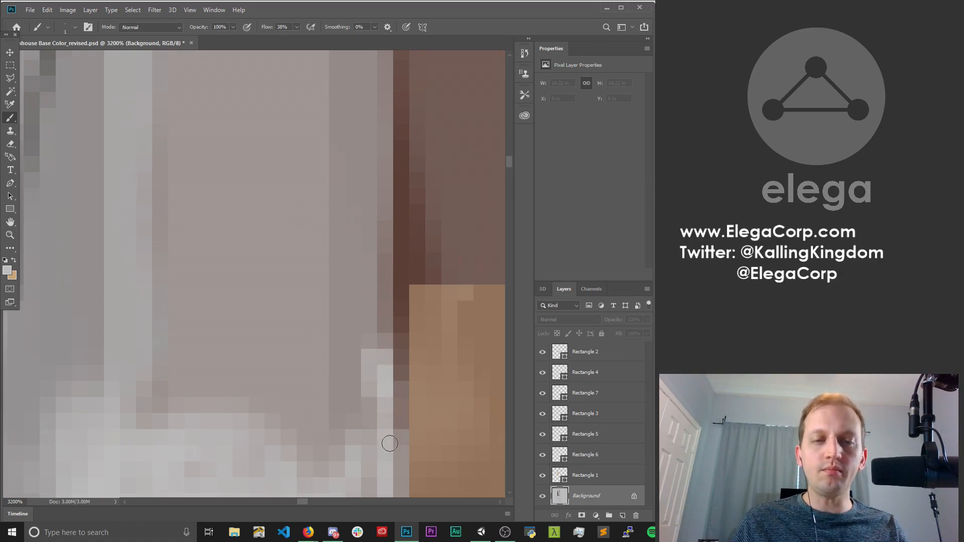
{"action": "left_click_drag", "start_coordinate": [394, 437], "coordinate": [392, 399]}
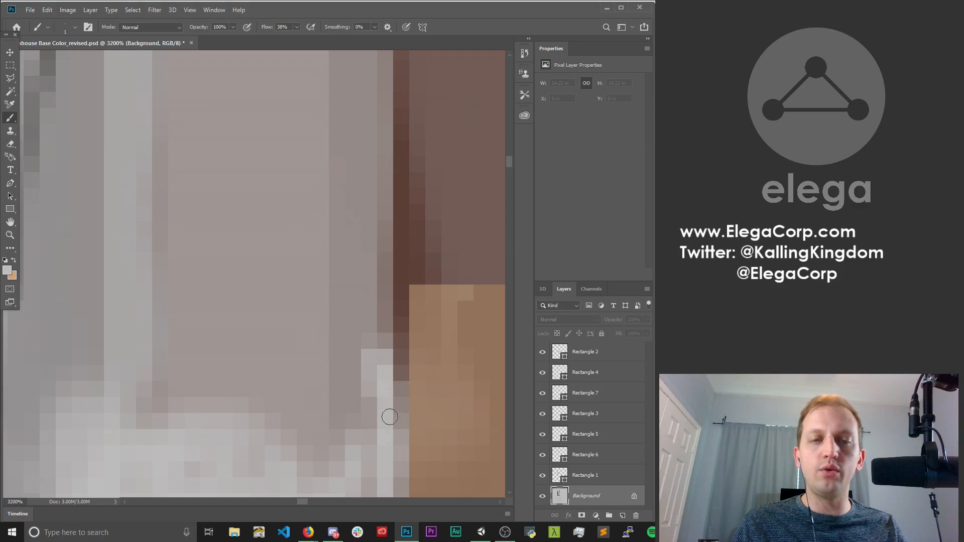
{"action": "mouse_move", "coordinate": [394, 437]}
{"action": "left_mouse_down"}
{"action": "mouse_move", "coordinate": [395, 306]}
{"action": "mouse_move", "coordinate": [392, 441]}
{"action": "left_mouse_up"}
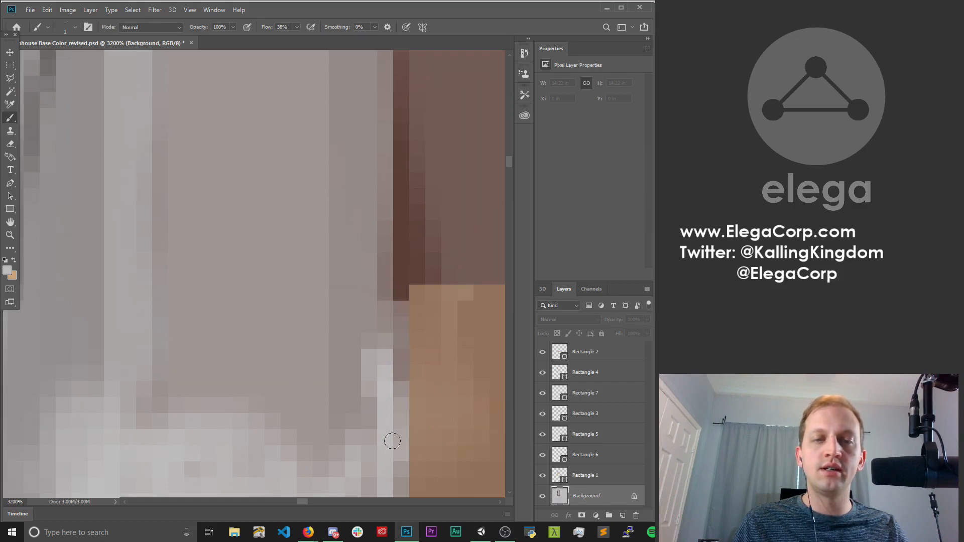
Examine the repainted gray wall along the tan strip down to its lower end for leftover dark pixels.
{"action": "scroll", "coordinate": [353, 279], "scroll_direction": "down", "scroll_amount": 3}
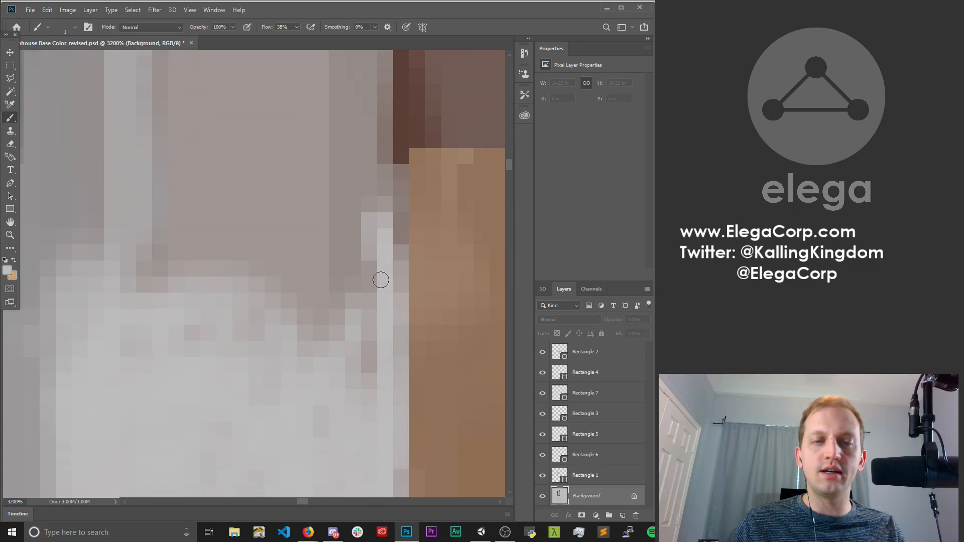
{"action": "scroll", "coordinate": [381, 266], "scroll_direction": "down", "scroll_amount": 3}
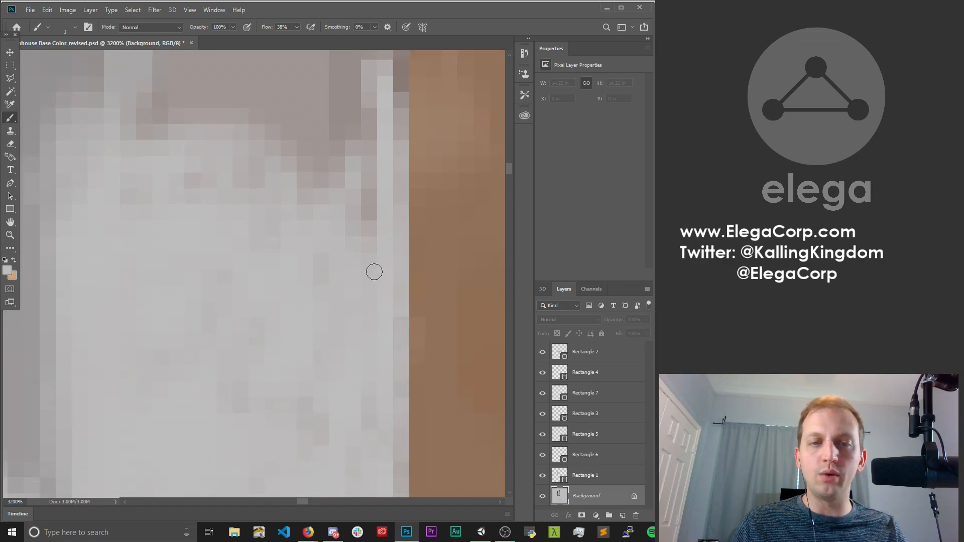
{"action": "scroll", "coordinate": [327, 321], "scroll_direction": "down", "scroll_amount": 5}
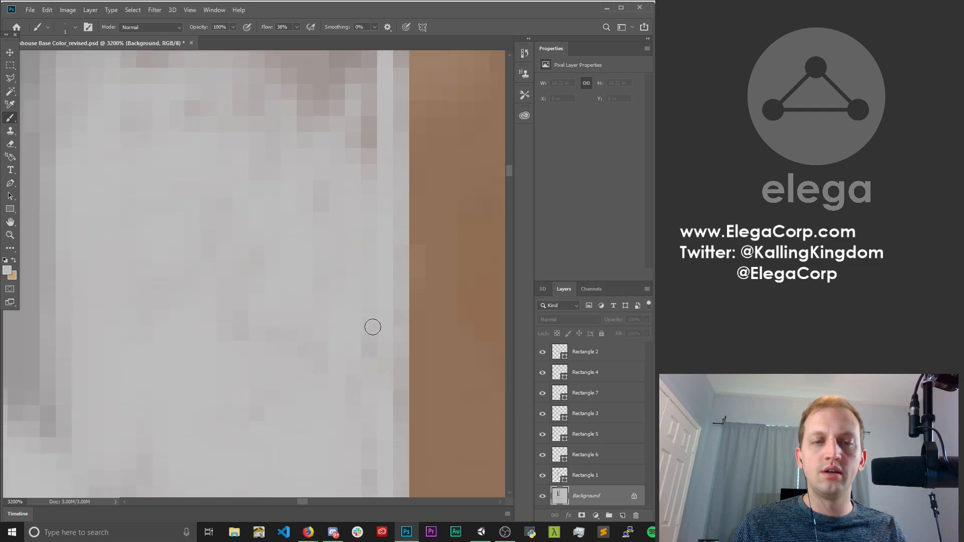
{"action": "scroll", "coordinate": [392, 276], "scroll_direction": "down", "scroll_amount": 1}
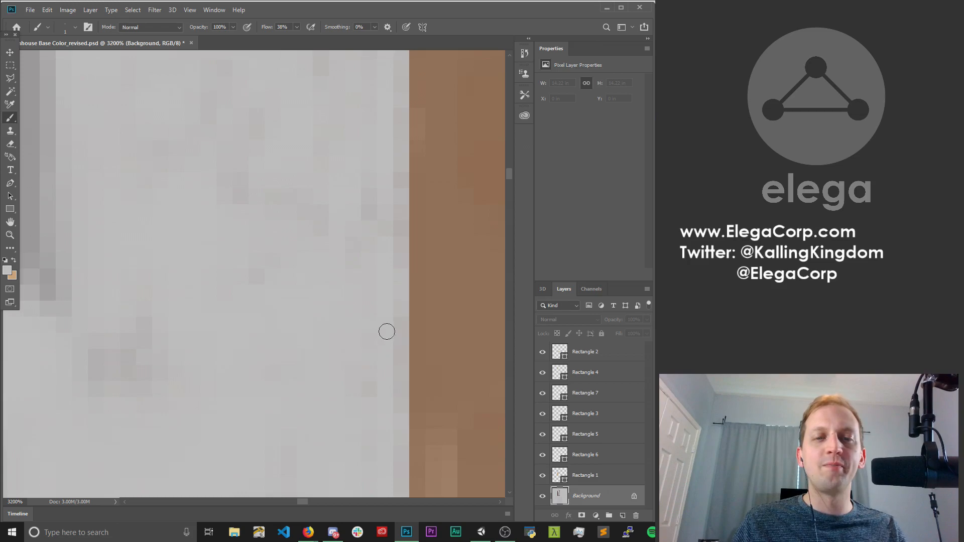
{"action": "scroll", "coordinate": [312, 203], "scroll_direction": "down", "scroll_amount": 5}
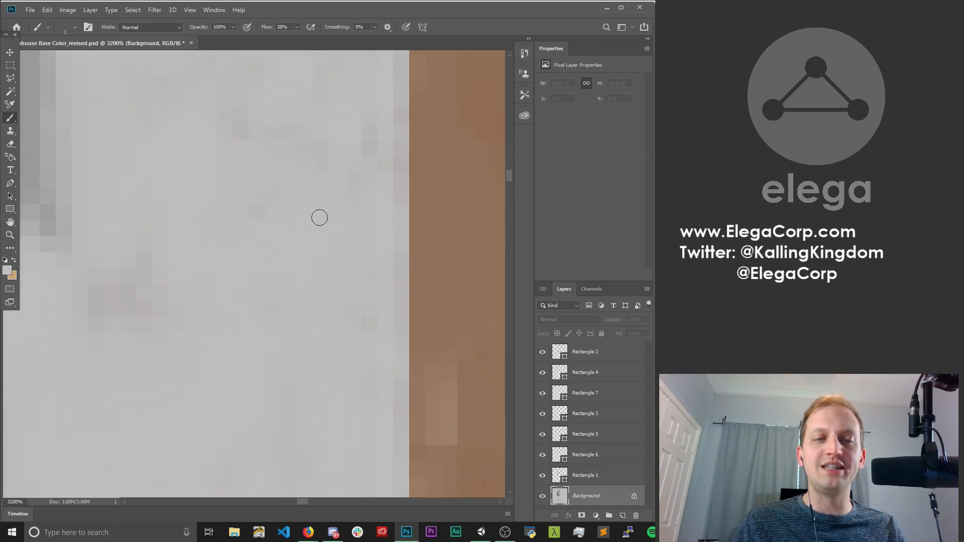
{"action": "scroll", "coordinate": [343, 243], "scroll_direction": "down", "scroll_amount": 5}
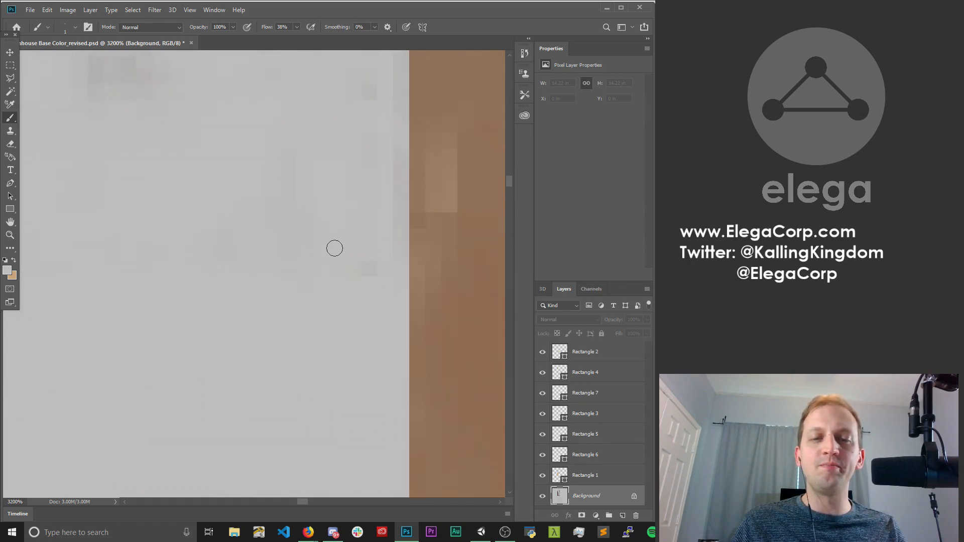
{"action": "scroll", "coordinate": [343, 239], "scroll_direction": "down", "scroll_amount": 2}
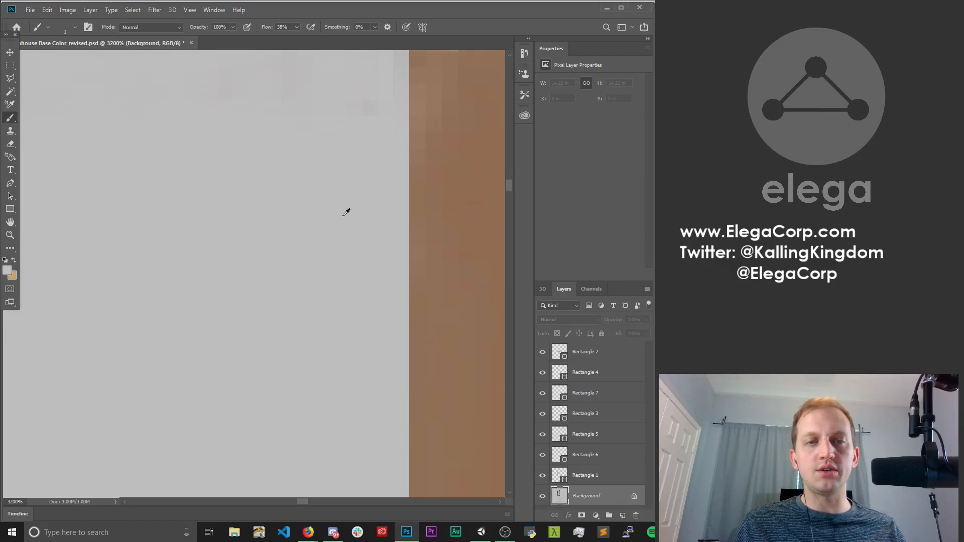
{"action": "key", "text": "z"}
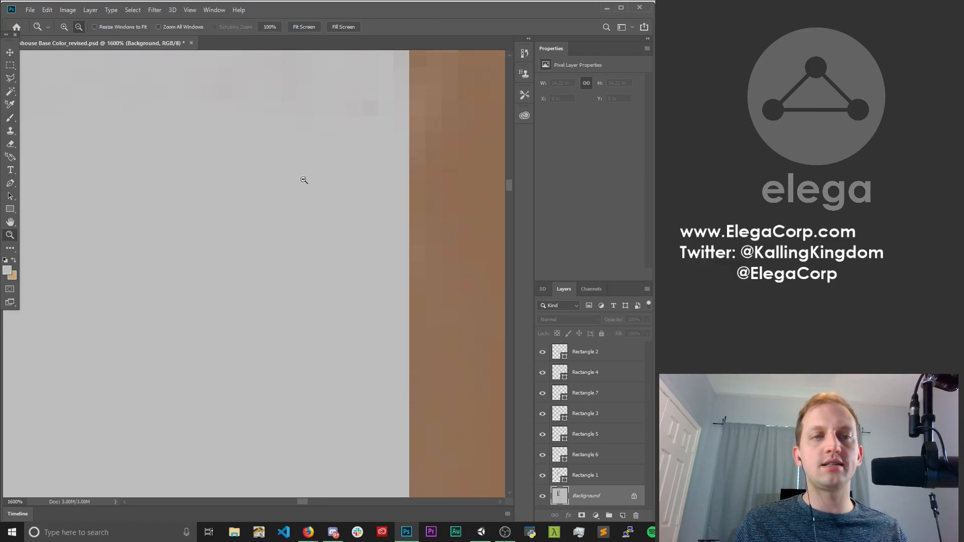
{"action": "left_click", "coordinate": [304, 177], "text": "alt"}
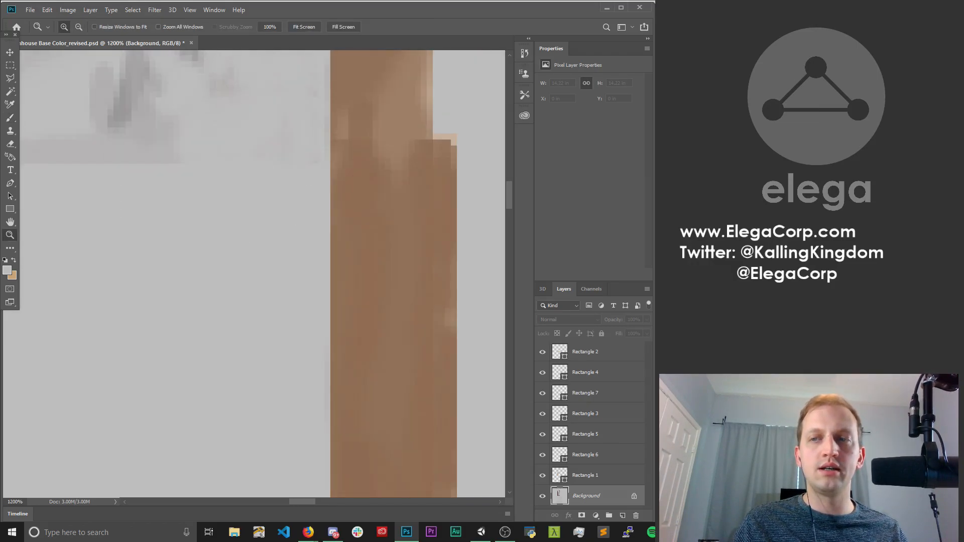
Examine the gray wall above the tan strip and the dark brown vertical band continuing upward from it.
{"action": "key", "text": "alt+Tab"}
{"action": "key", "text": "alt+Tab"}
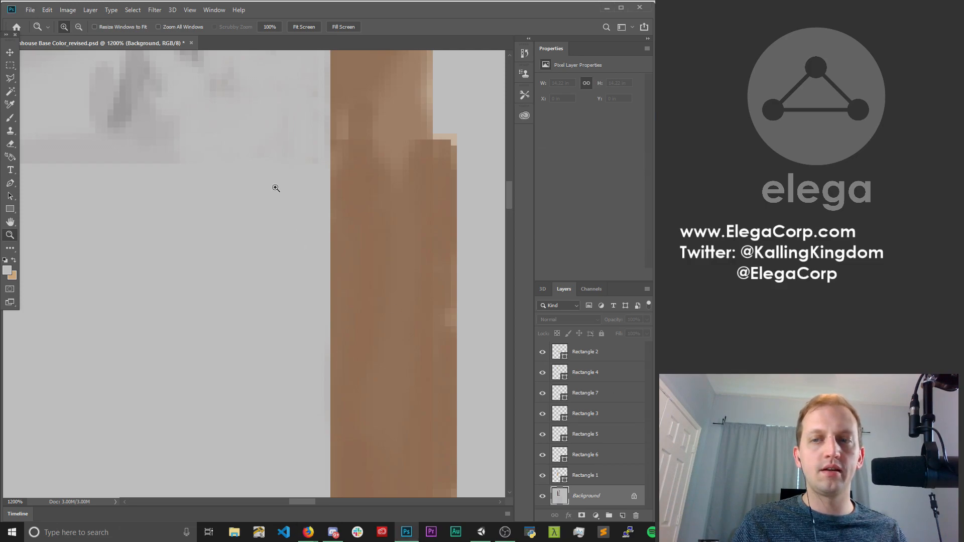
{"action": "key", "text": "h"}
{"action": "left_click_drag", "start_coordinate": [293, 198], "coordinate": [330, 413]}
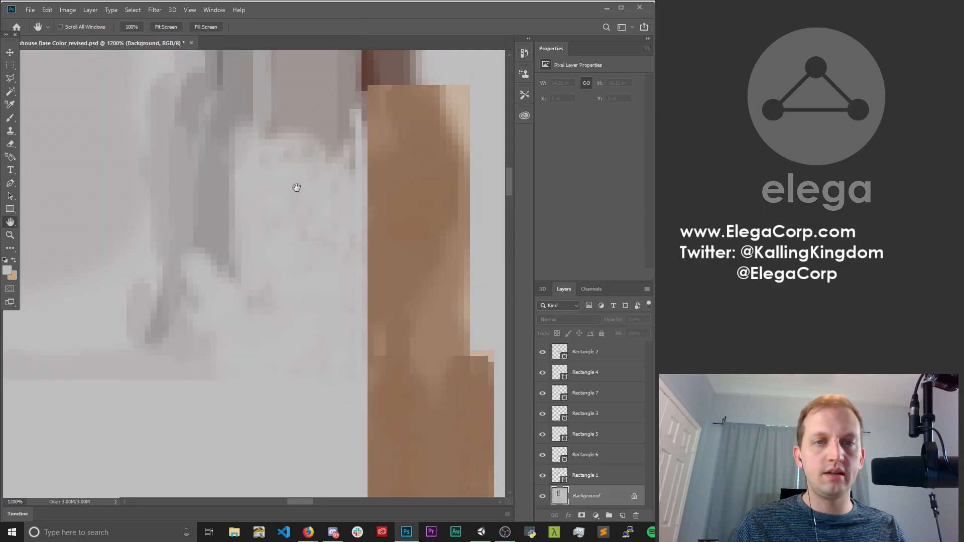
{"action": "left_click_drag", "start_coordinate": [266, 123], "coordinate": [326, 227]}
{"action": "left_click_drag", "start_coordinate": [266, 216], "coordinate": [226, 366]}
{"action": "left_click_drag", "start_coordinate": [284, 138], "coordinate": [296, 267]}
{"action": "left_click_drag", "start_coordinate": [329, 200], "coordinate": [368, 156]}
{"action": "scroll", "coordinate": [367, 162], "scroll_direction": "down", "scroll_amount": 2}
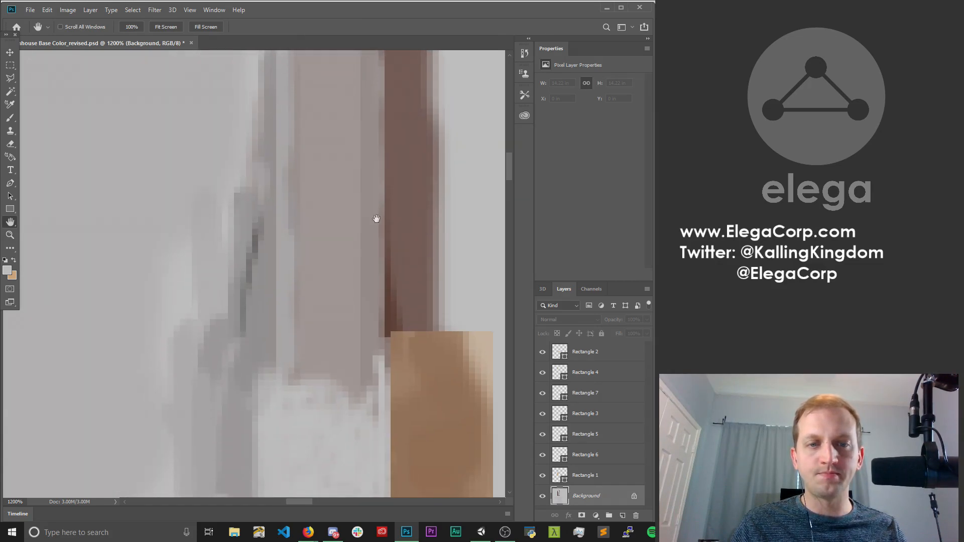
{"action": "mouse_move", "coordinate": [511, 170]}
{"action": "left_mouse_down"}
{"action": "mouse_move", "coordinate": [510, 161]}
{"action": "mouse_move", "coordinate": [505, 210]}
{"action": "mouse_move", "coordinate": [502, 161]}
{"action": "left_mouse_up"}
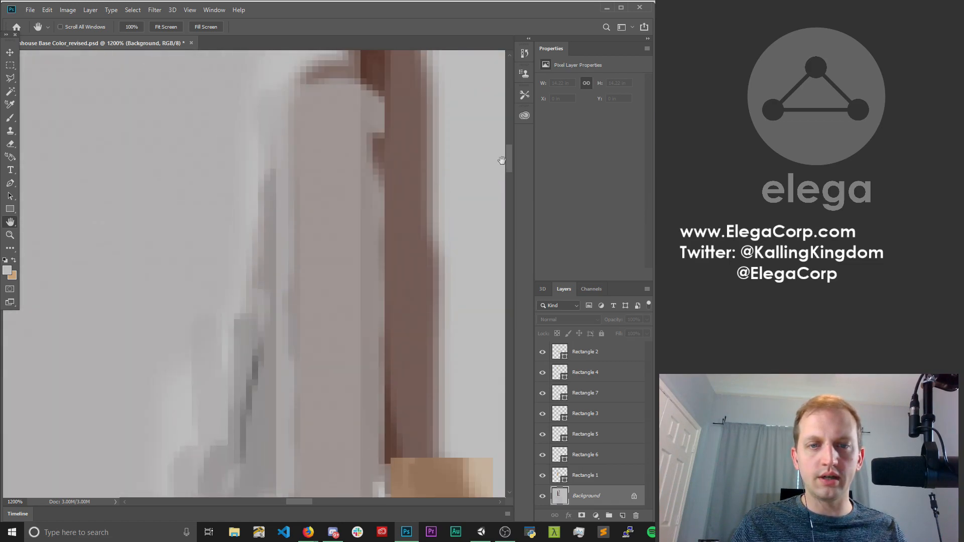
{"action": "left_click", "coordinate": [10, 235]}
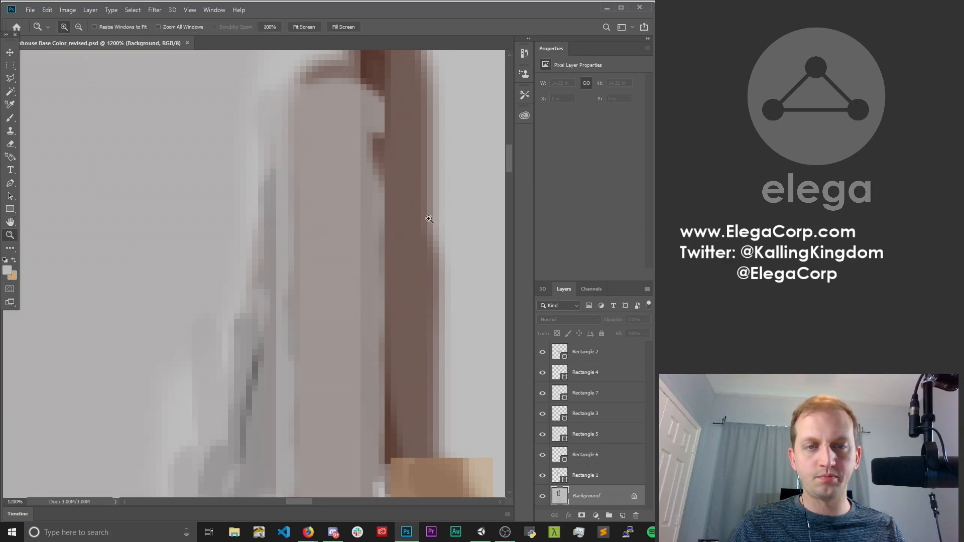
{"action": "left_click", "coordinate": [411, 215], "text": "alt"}
{"action": "left_click", "coordinate": [412, 208], "text": "alt"}
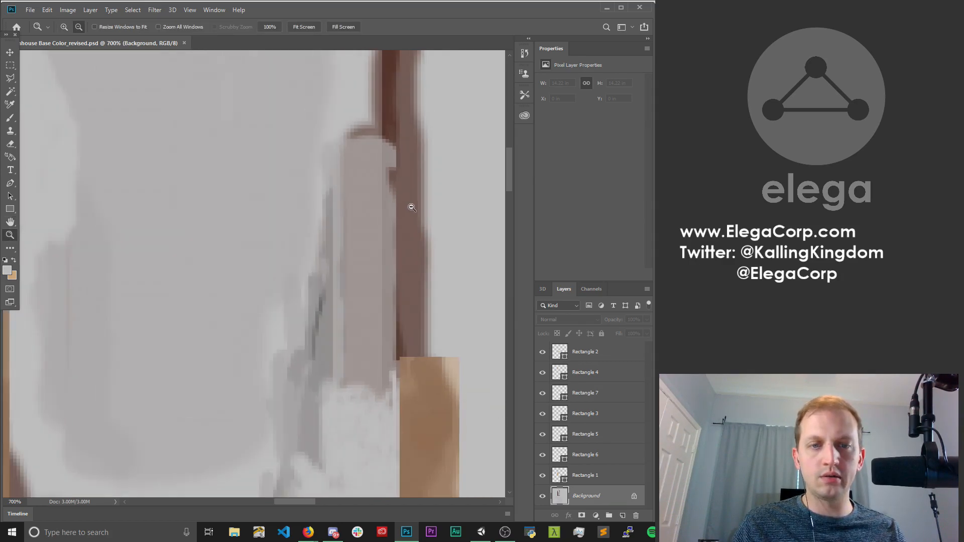
{"action": "left_click", "coordinate": [411, 207], "text": "alt"}
{"action": "left_click", "coordinate": [411, 207], "text": "alt"}
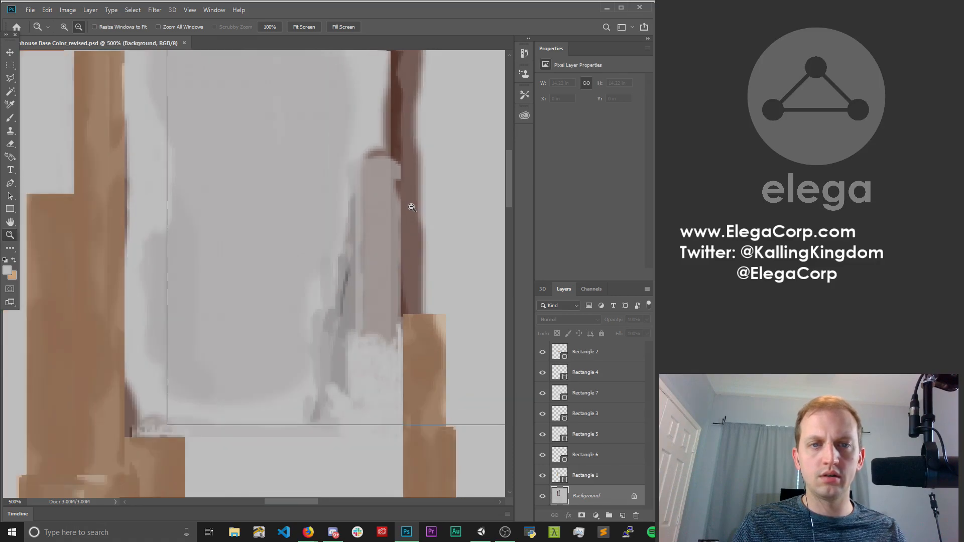
{"action": "left_click", "coordinate": [411, 208], "text": "alt"}
{"action": "key", "text": "h"}
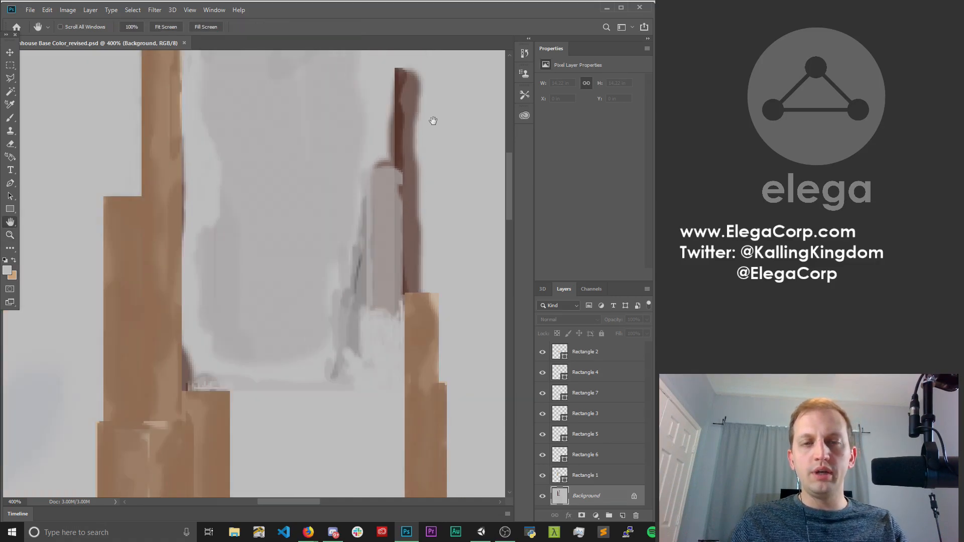
{"action": "left_click_drag", "start_coordinate": [433, 123], "coordinate": [361, 185]}
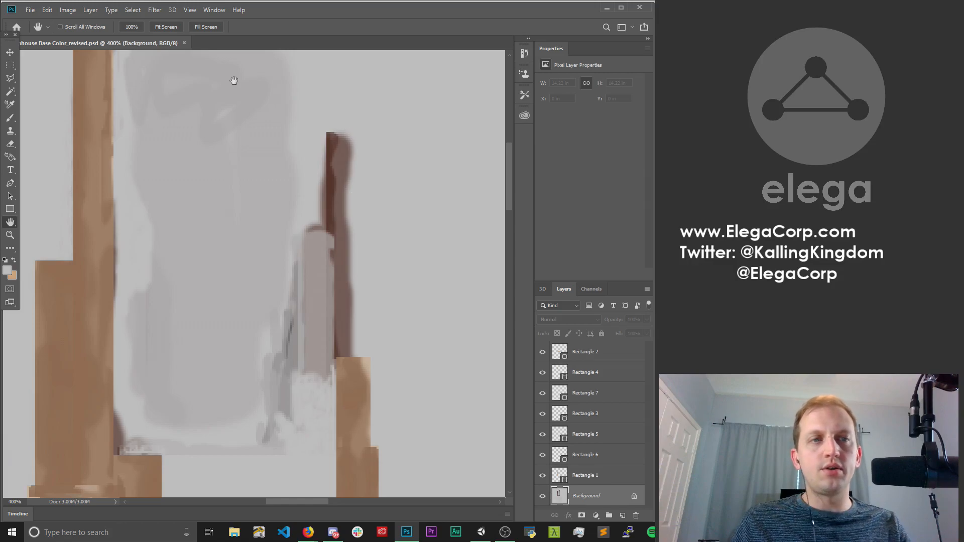
Draw a 13 × 112 px tan rectangle over the dark brown band, from its upper corner down to the existing tan strip.
{"action": "left_click", "coordinate": [10, 208]}
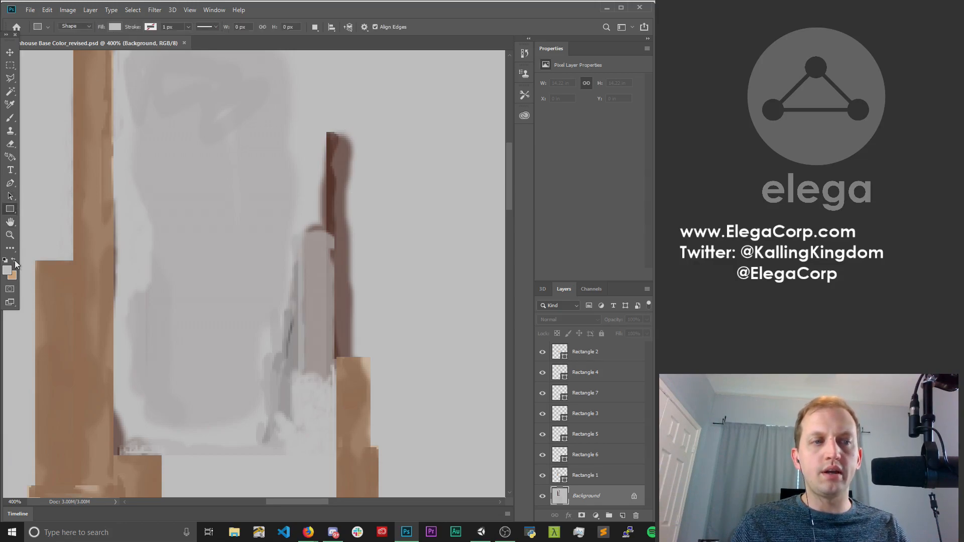
{"action": "left_click", "coordinate": [9, 235]}
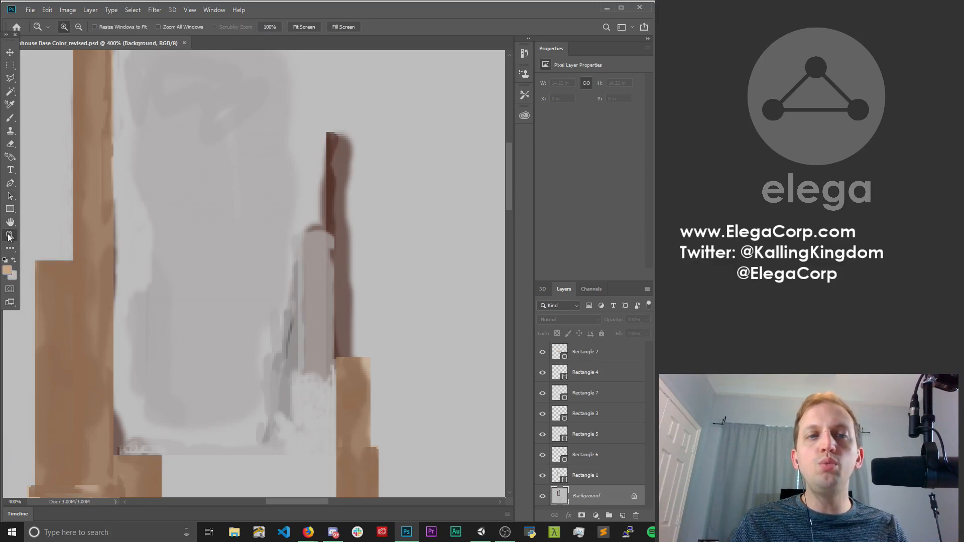
{"action": "left_click", "coordinate": [332, 142]}
{"action": "left_click", "coordinate": [348, 138]}
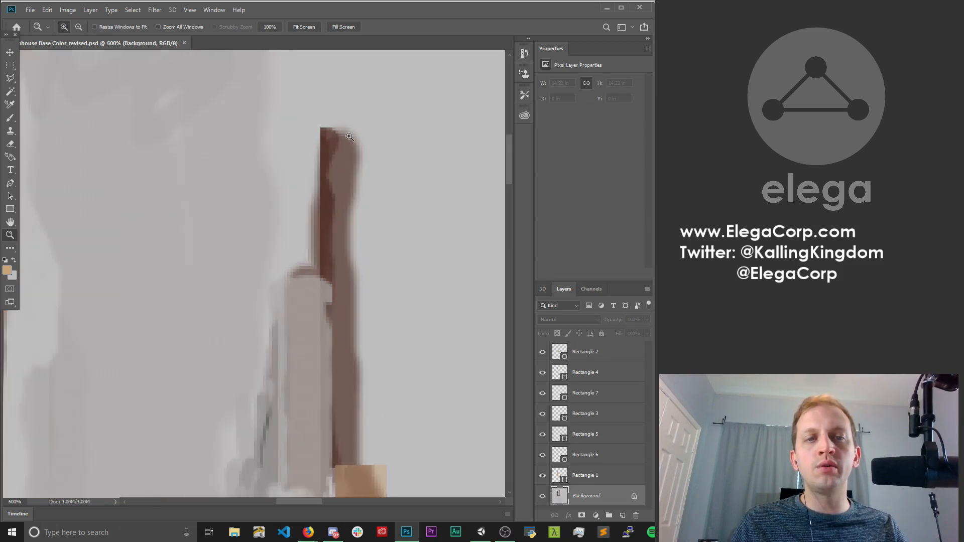
{"action": "left_click", "coordinate": [348, 136]}
{"action": "left_click", "coordinate": [337, 133]}
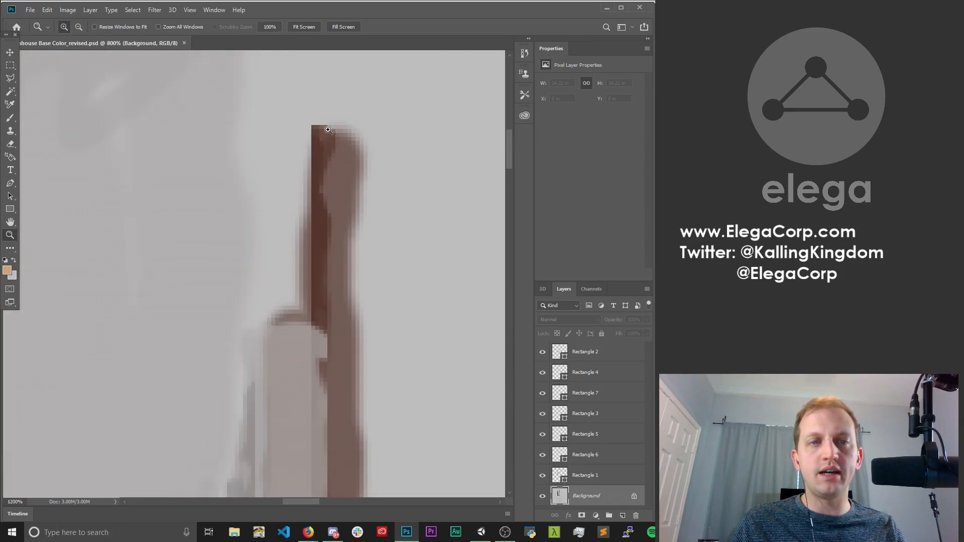
{"action": "left_click", "coordinate": [329, 131]}
{"action": "left_click", "coordinate": [329, 131]}
{"action": "left_click", "coordinate": [329, 129]}
{"action": "left_click", "coordinate": [329, 129]}
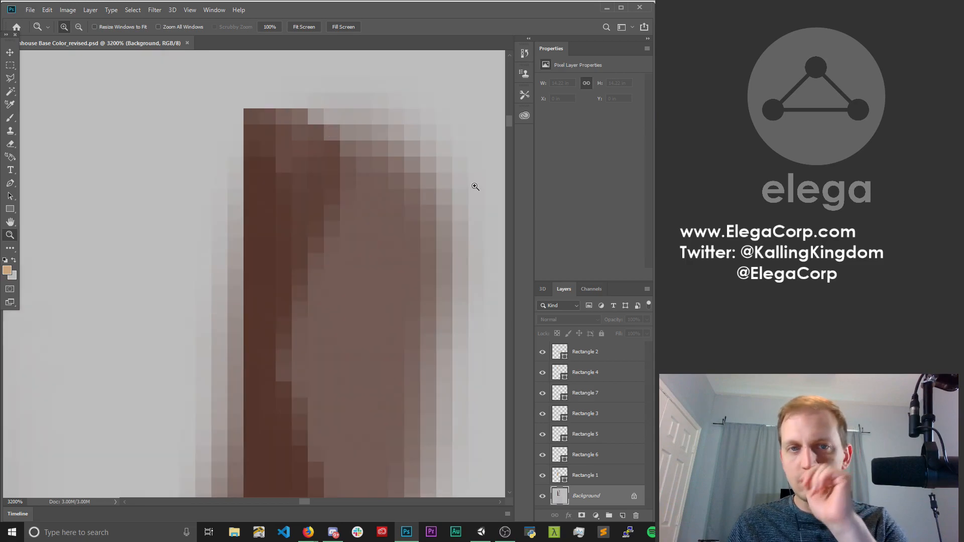
{"action": "left_click", "coordinate": [10, 209]}
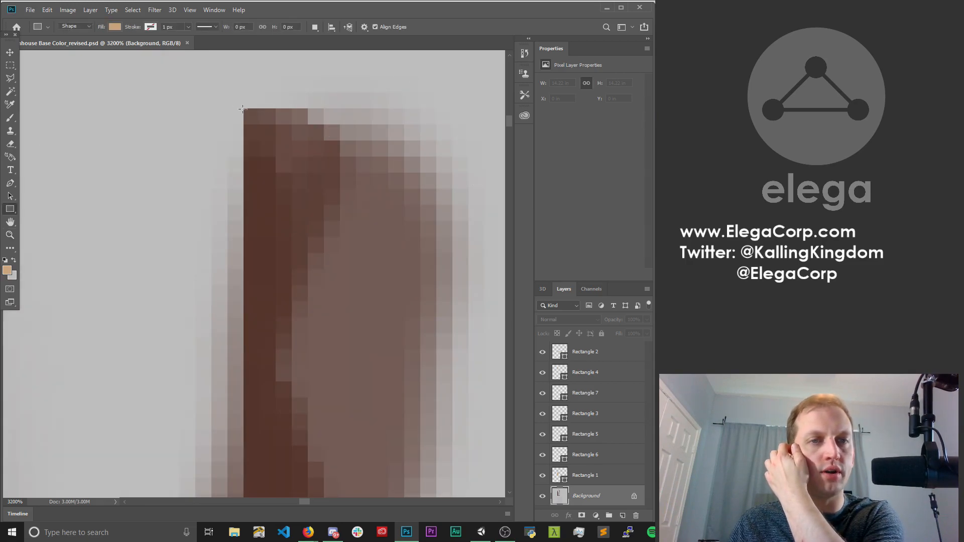
{"action": "left_click_drag", "start_coordinate": [243, 109], "coordinate": [296, 415]}
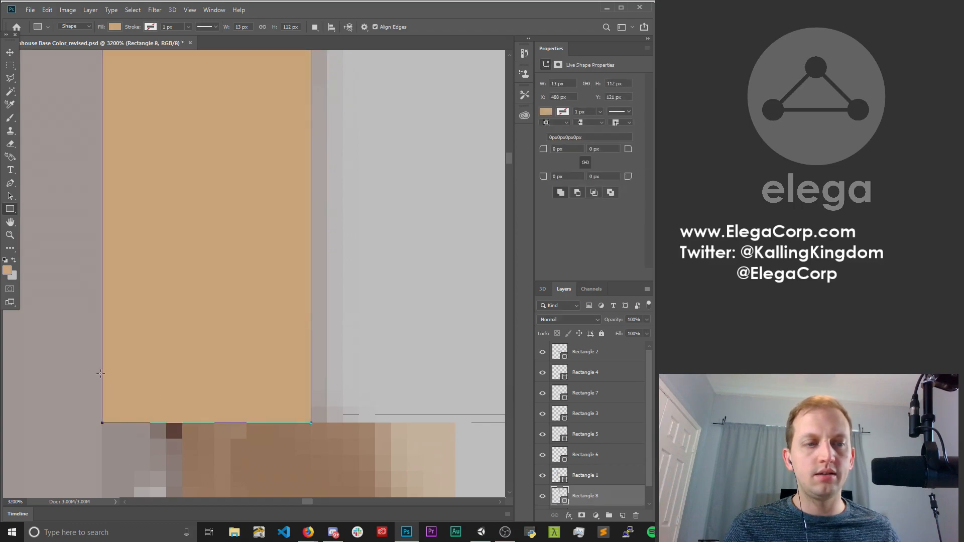
Examine how the new tan rectangle covers the brown band and meets the existing strip below.
{"action": "key", "text": "ctrl+t"}
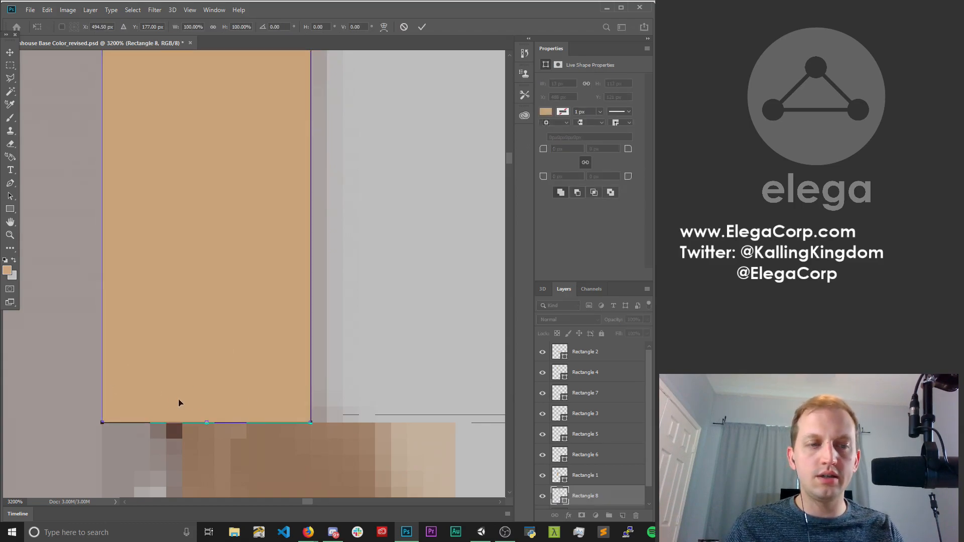
{"action": "scroll", "coordinate": [384, 224], "scroll_direction": "up", "scroll_amount": 2}
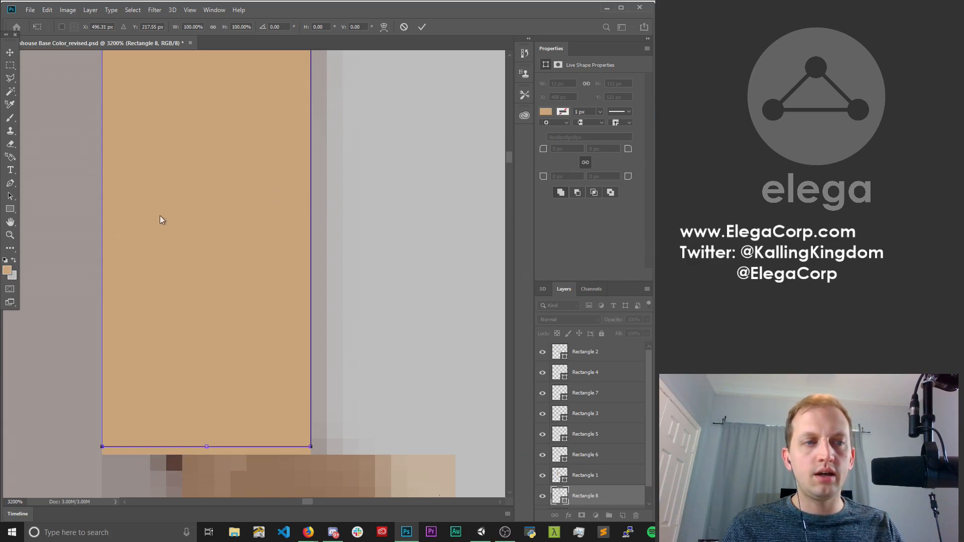
{"action": "left_click", "coordinate": [10, 235]}
{"action": "left_click", "coordinate": [257, 206], "text": "alt"}
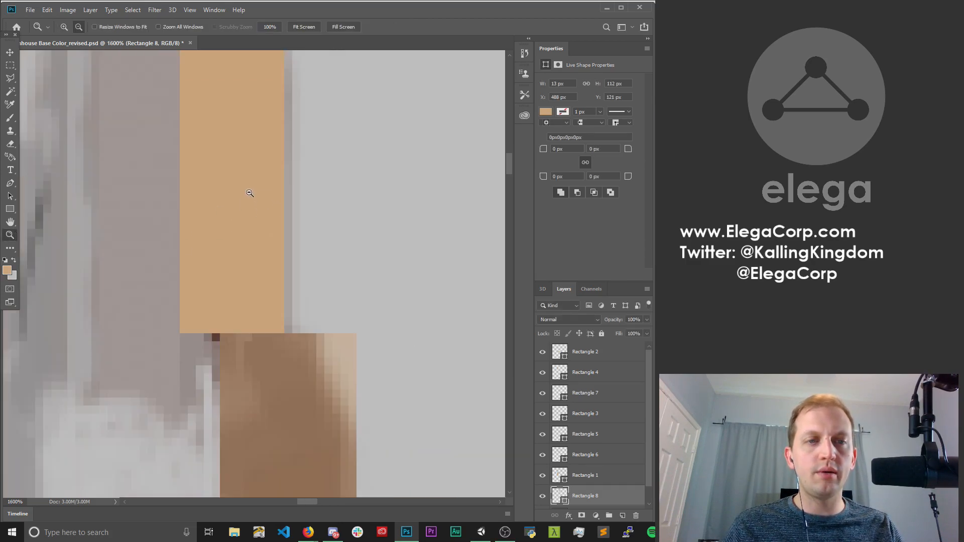
{"action": "left_click", "coordinate": [348, 146], "text": "alt"}
{"action": "key", "text": "h"}
{"action": "left_click_drag", "start_coordinate": [288, 107], "coordinate": [406, 362]}
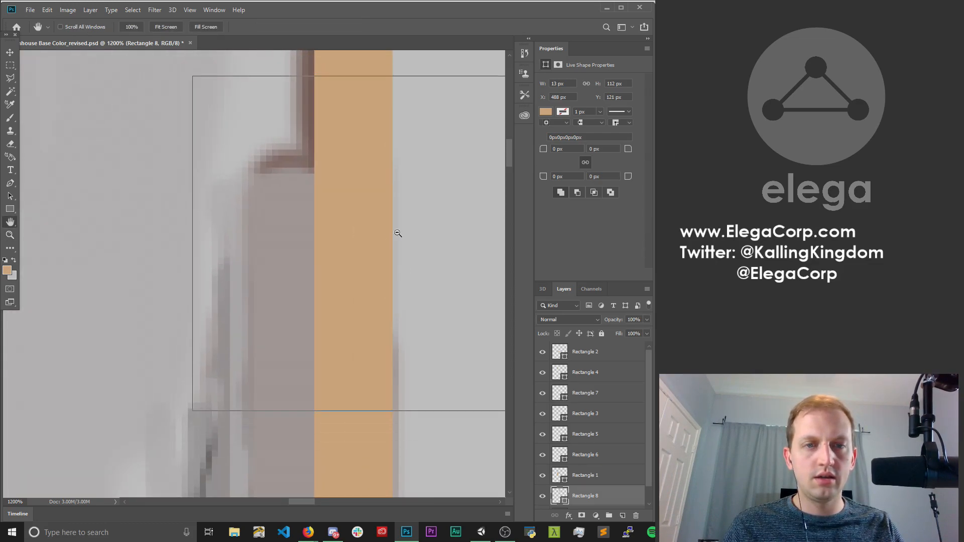
{"action": "left_click", "coordinate": [371, 217], "text": "alt"}
{"action": "left_click", "coordinate": [403, 193], "text": "alt"}
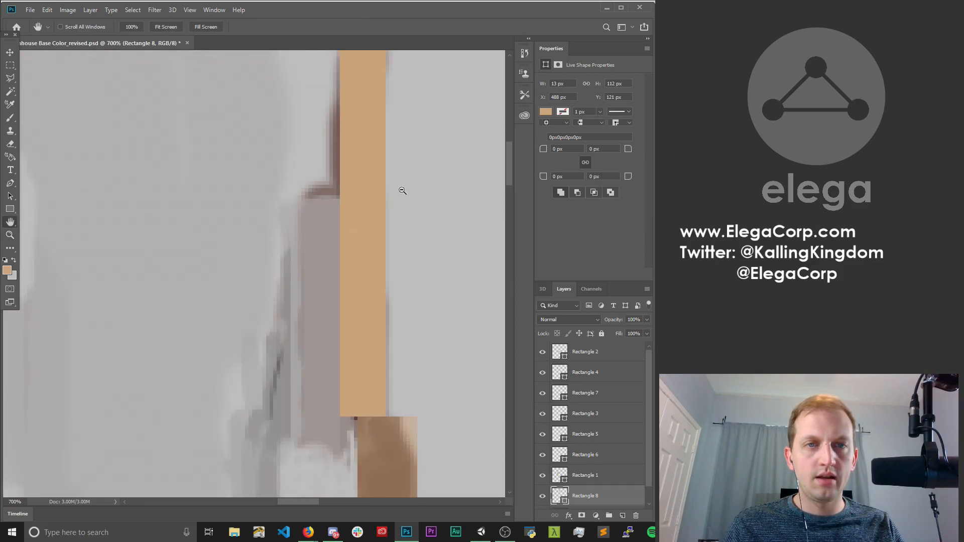
{"action": "left_click", "coordinate": [401, 164], "text": "alt"}
{"action": "mouse_move", "coordinate": [379, 168]}
{"action": "left_mouse_down"}
{"action": "mouse_move", "coordinate": [359, 209]}
{"action": "mouse_move", "coordinate": [366, 179]}
{"action": "left_mouse_up"}
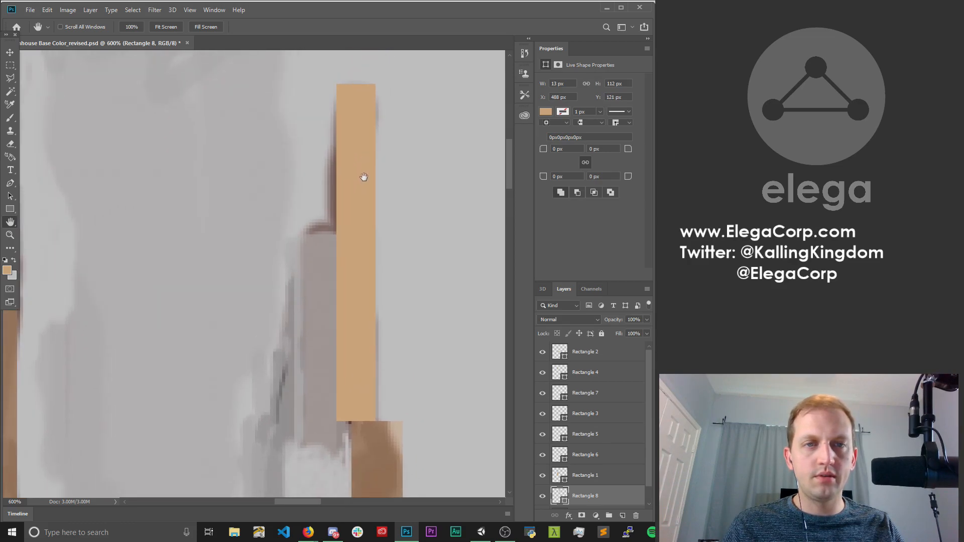
{"action": "left_click", "coordinate": [10, 235]}
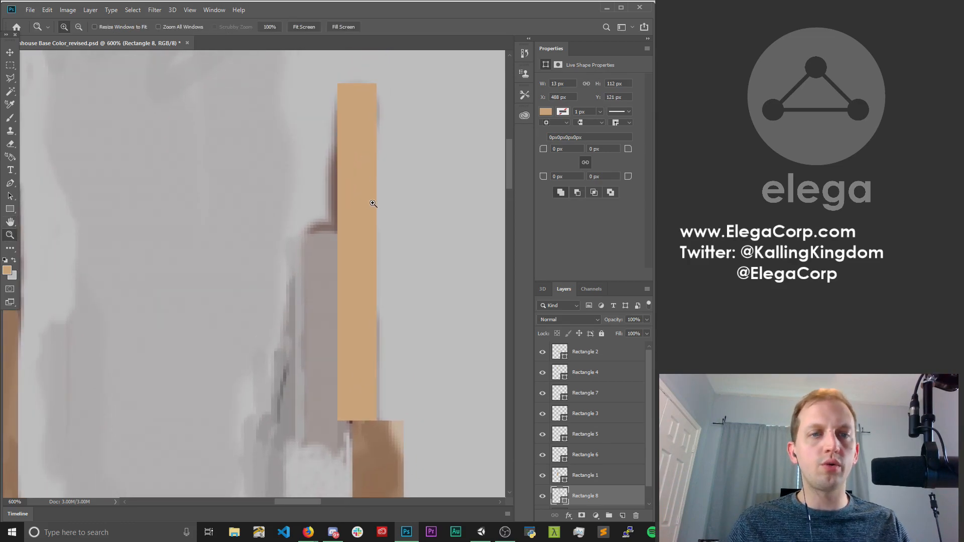
{"action": "left_click", "coordinate": [351, 189]}
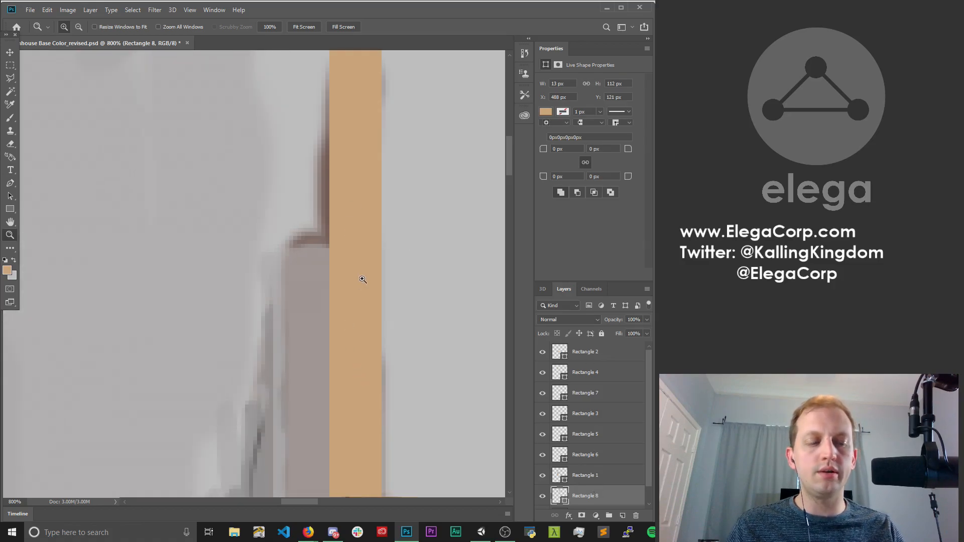
Narrow the new tan rectangle to 9 px by moving its left edge inward, and set its opacity to 50%.
{"action": "key", "text": "ctrl+t"}
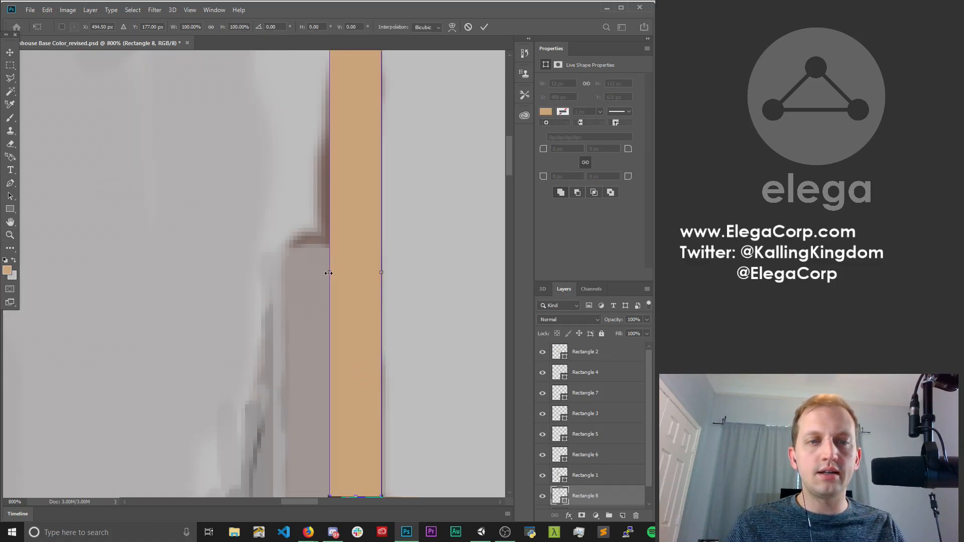
{"action": "mouse_move", "coordinate": [328, 273]}
{"action": "left_mouse_down"}
{"action": "mouse_move", "coordinate": [362, 271]}
{"action": "mouse_move", "coordinate": [343, 278]}
{"action": "left_mouse_up"}
{"action": "scroll", "coordinate": [405, 257], "scroll_direction": "down", "scroll_amount": 3}
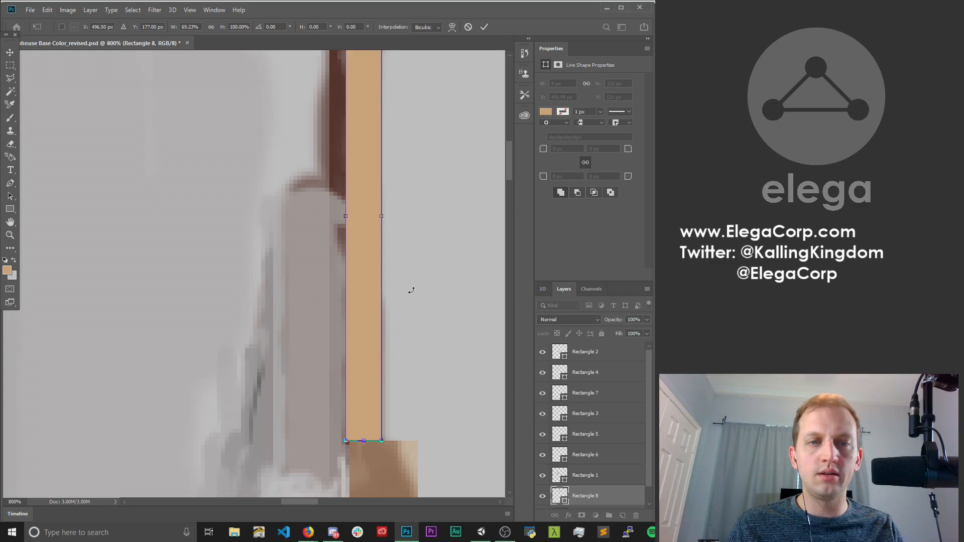
{"action": "left_click", "coordinate": [643, 321]}
{"action": "left_click_drag", "start_coordinate": [642, 320], "coordinate": [613, 317]}
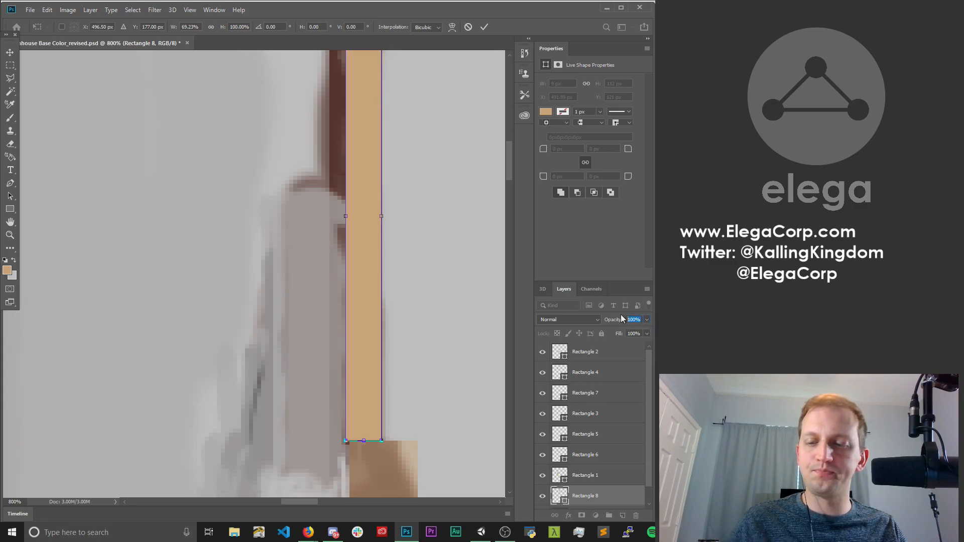
{"action": "type", "text": "50"}
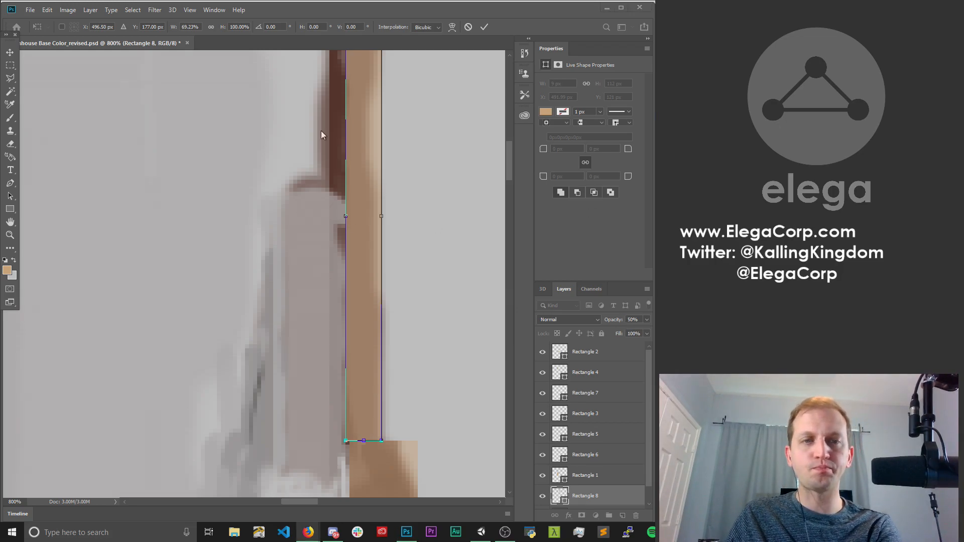
{"action": "left_click", "coordinate": [366, 110]}
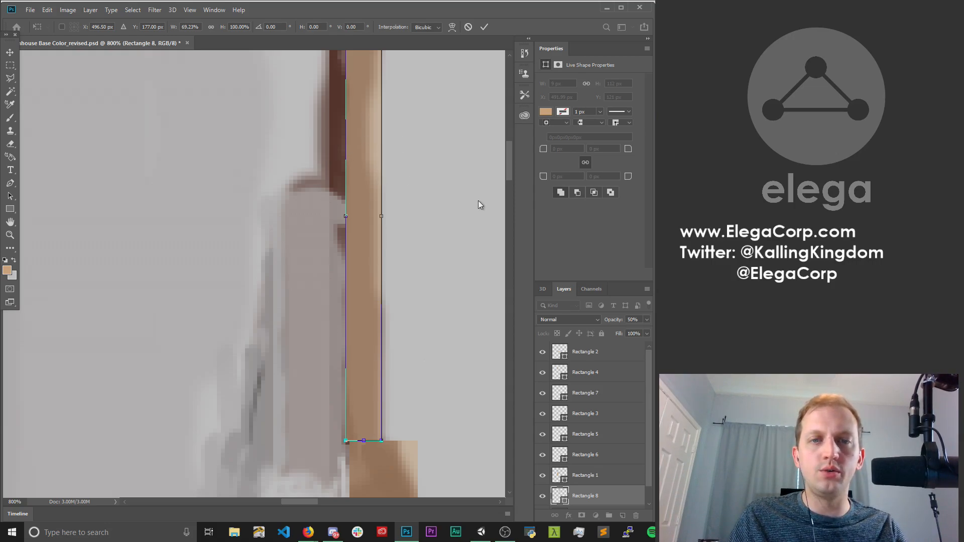
{"action": "mouse_move", "coordinate": [509, 158]}
{"action": "left_mouse_down"}
{"action": "mouse_move", "coordinate": [515, 132]}
{"action": "mouse_move", "coordinate": [513, 145]}
{"action": "left_mouse_up"}
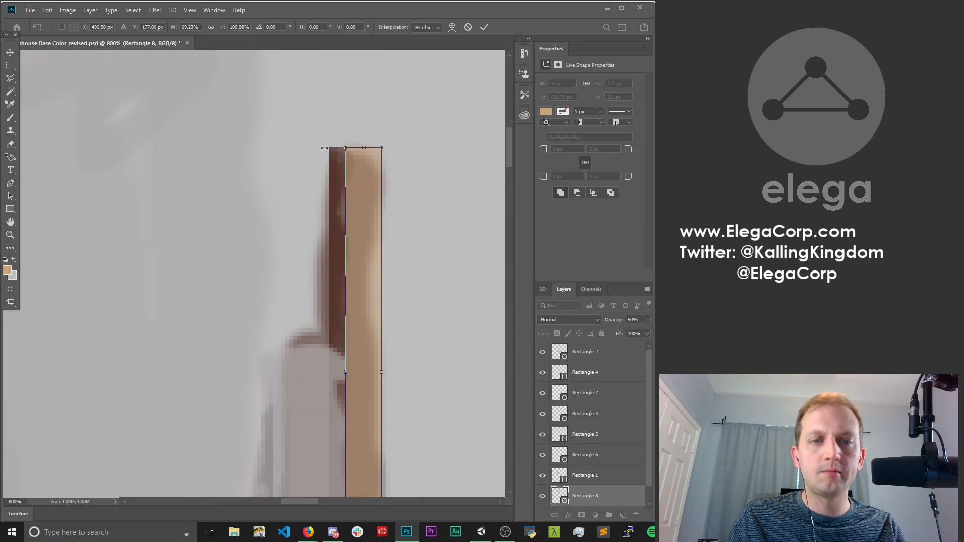
{"action": "left_click_drag", "start_coordinate": [349, 221], "coordinate": [360, 203]}
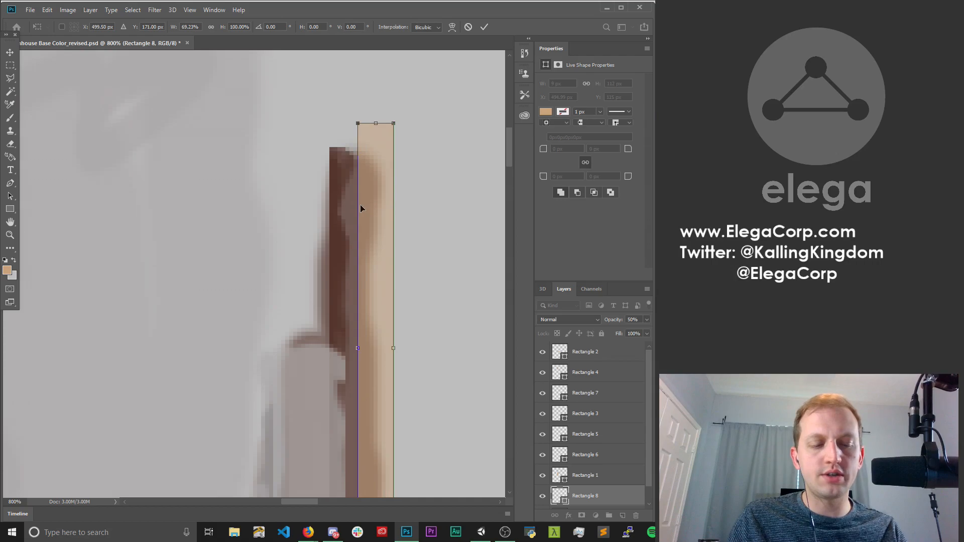
{"action": "left_click_drag", "start_coordinate": [507, 143], "coordinate": [484, 151]}
Apply the tan rectangle's resize and inspect the uncovered dark brown strip along its left edge.
{"action": "left_click", "coordinate": [10, 235]}
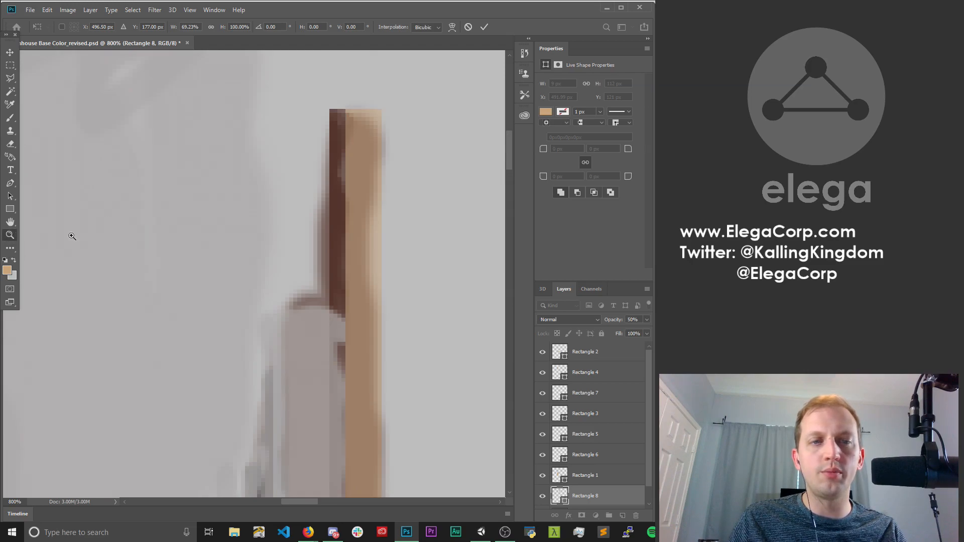
{"action": "left_click", "coordinate": [320, 151]}
{"action": "left_click", "coordinate": [319, 152]}
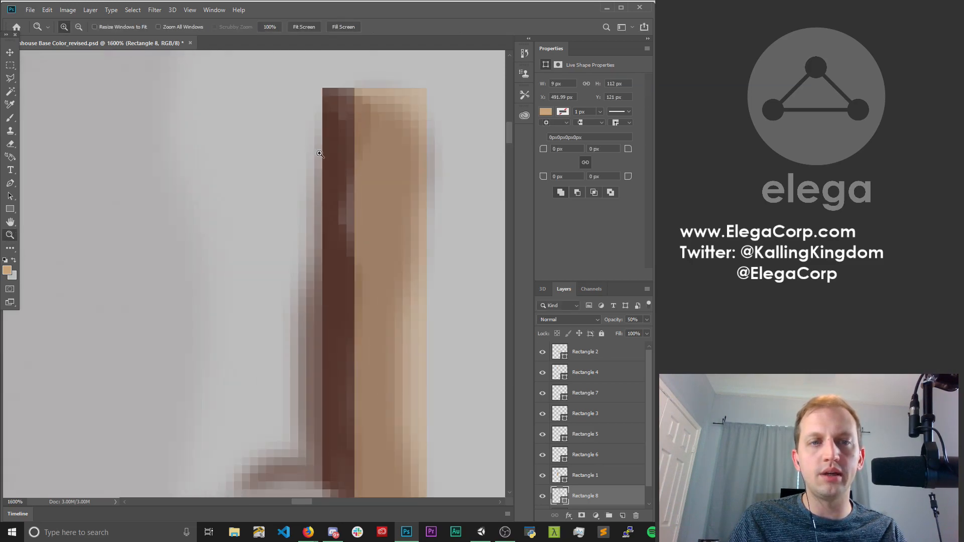
{"action": "left_click", "coordinate": [330, 162]}
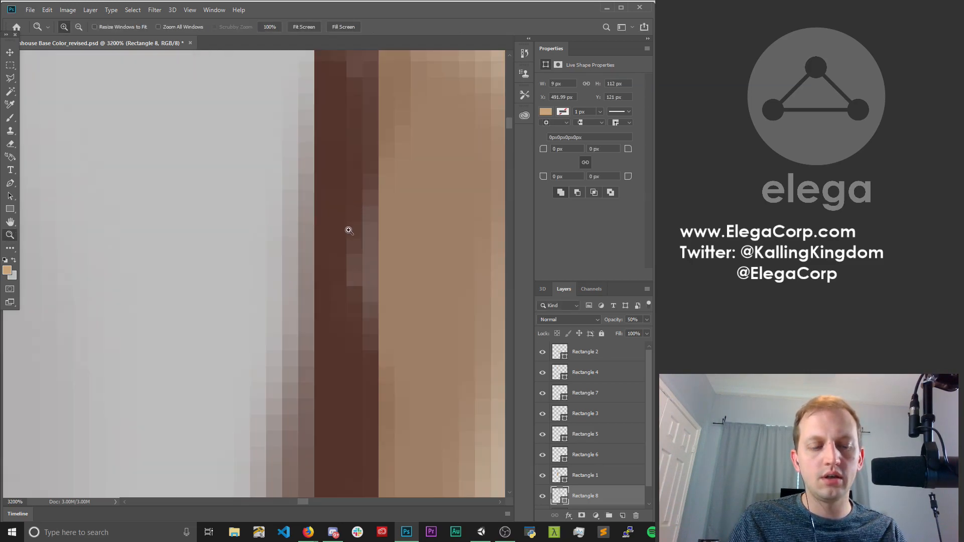
{"action": "left_click", "coordinate": [348, 230], "text": "alt"}
{"action": "left_click", "coordinate": [349, 230], "text": "alt"}
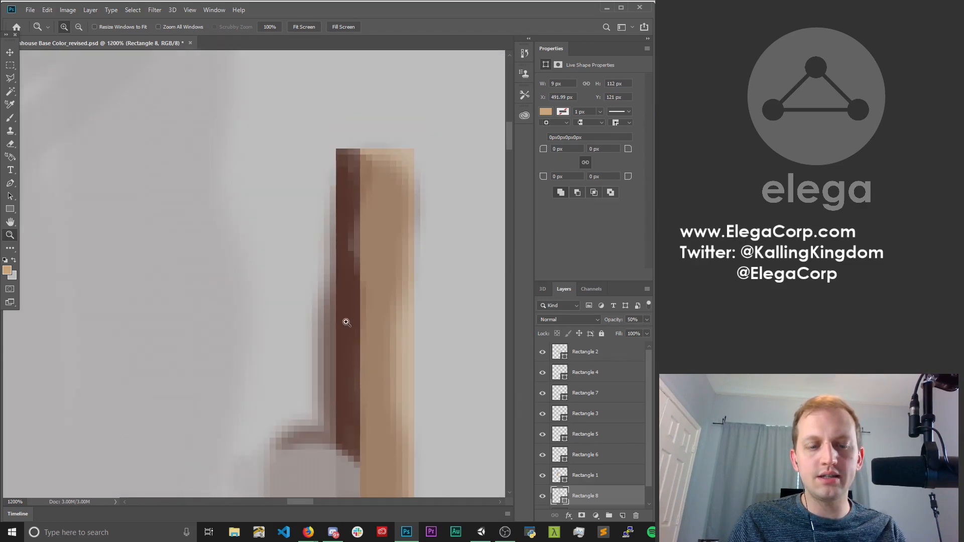
Save the revised farmhouse base color document with the new tan rectangle.
{"action": "key", "text": "h"}
{"action": "left_click_drag", "start_coordinate": [327, 351], "coordinate": [357, 259]}
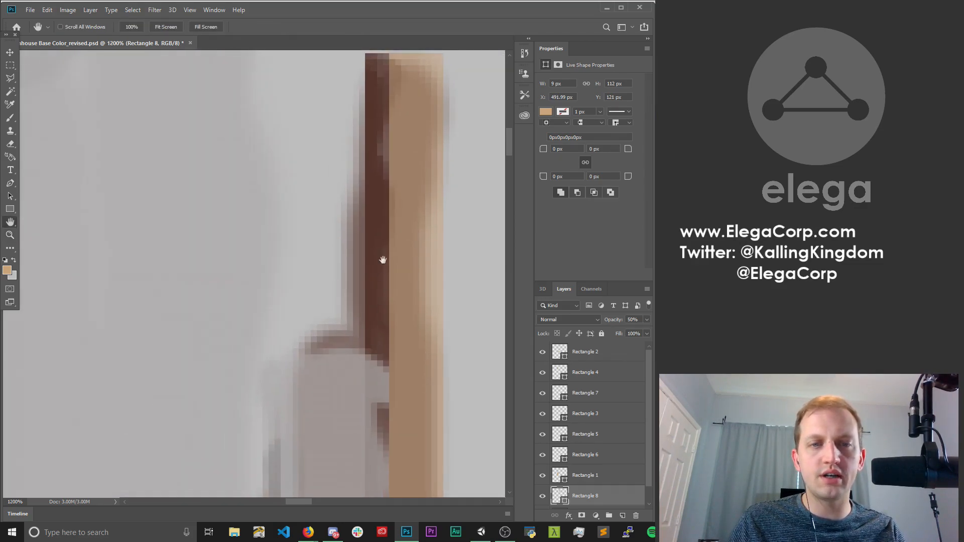
{"action": "left_click", "coordinate": [31, 10]}
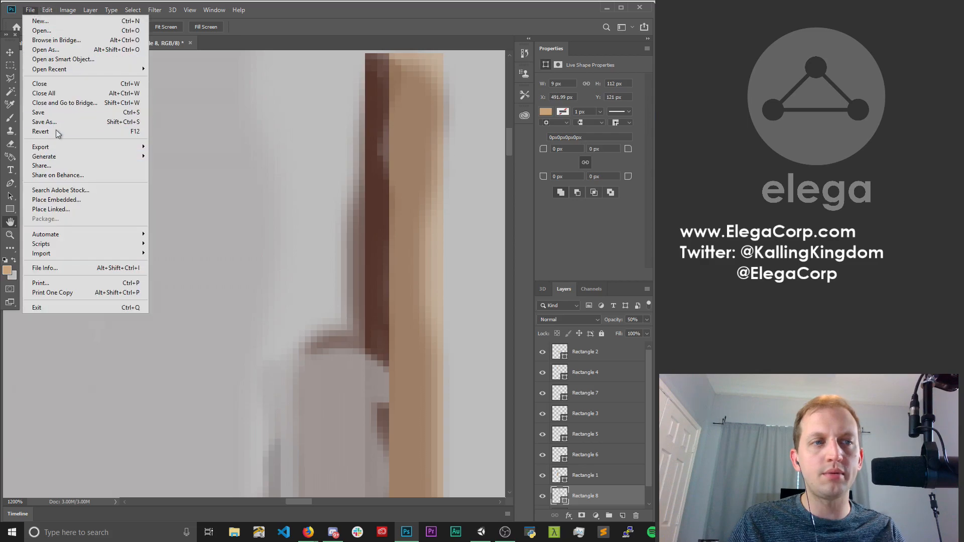
{"action": "left_click", "coordinate": [52, 115]}
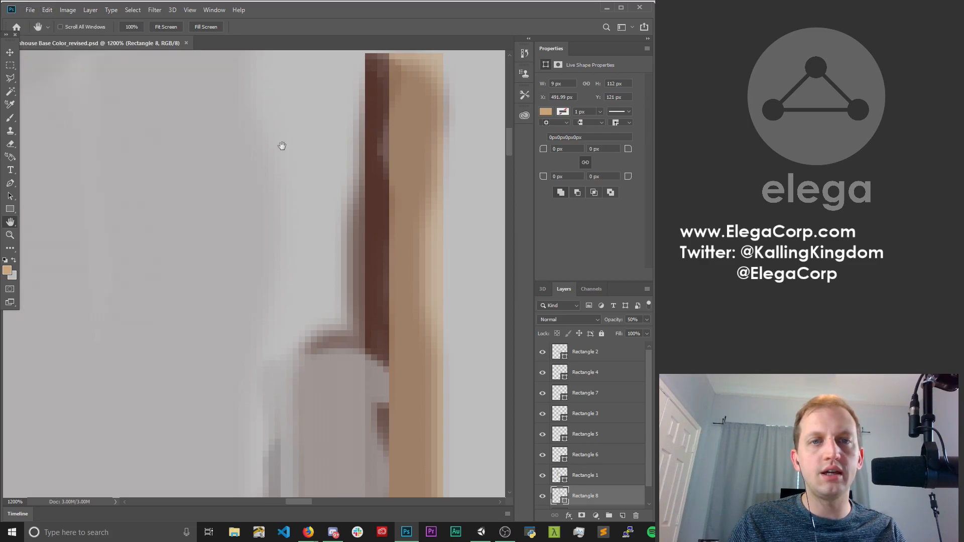
Switch to Blender's UV Editing workspace and display the Farmhouse Base Color image in the UV editor.
{"action": "key", "text": "alt+Tab"}
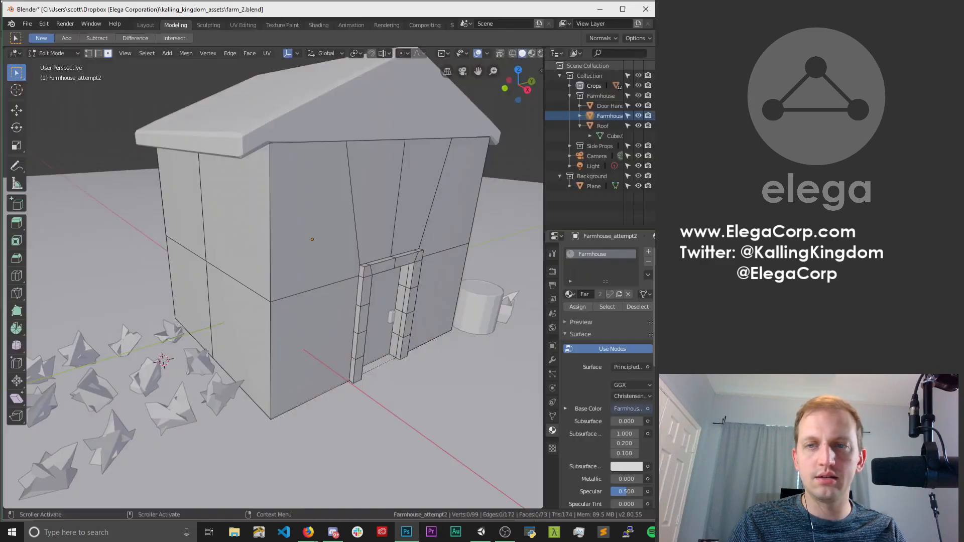
{"action": "left_click", "coordinate": [243, 25]}
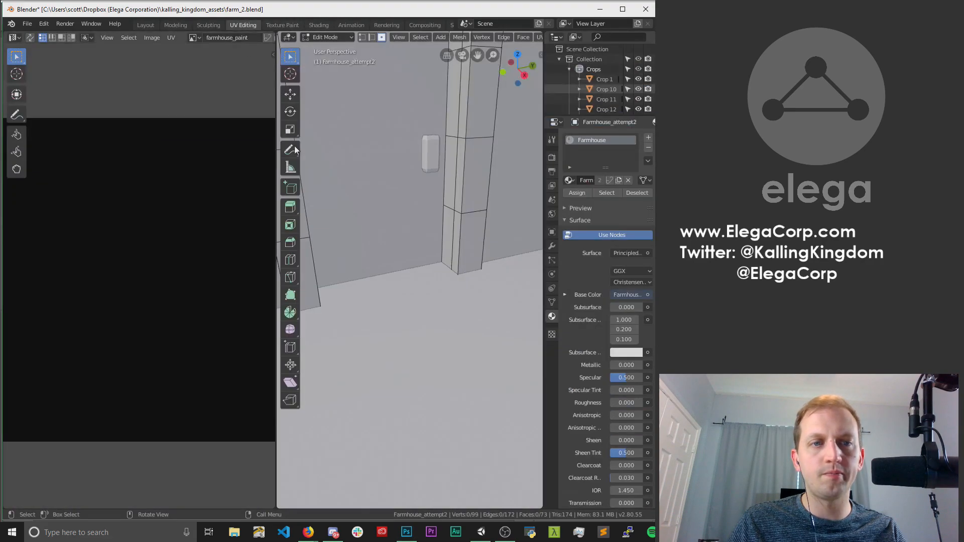
{"action": "scroll", "coordinate": [159, 219], "scroll_direction": "up", "scroll_amount": 1}
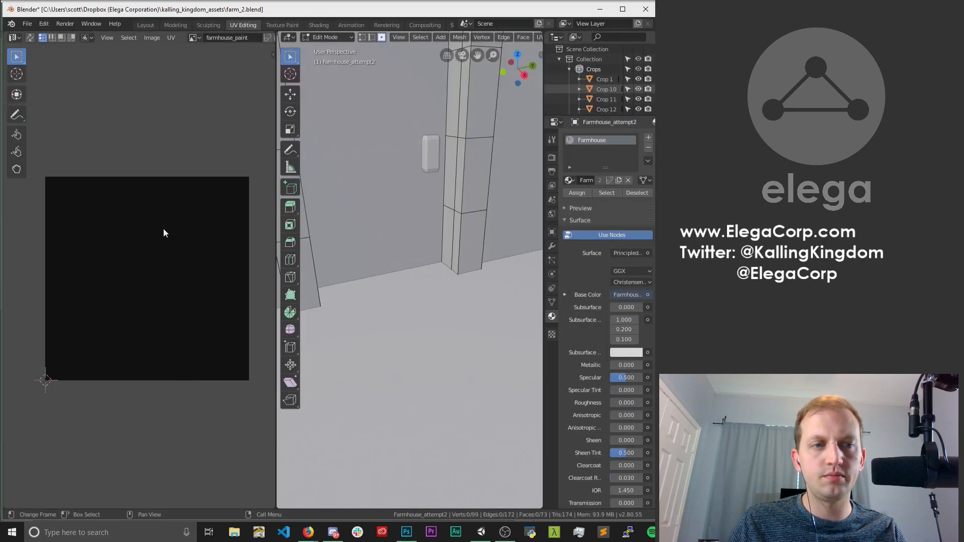
{"action": "left_click", "coordinate": [194, 38]}
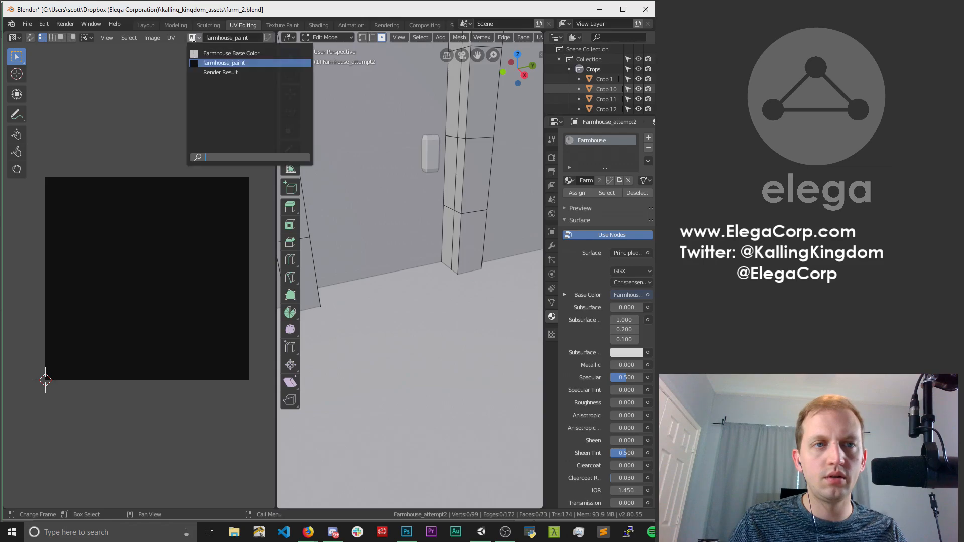
{"action": "left_click", "coordinate": [221, 57]}
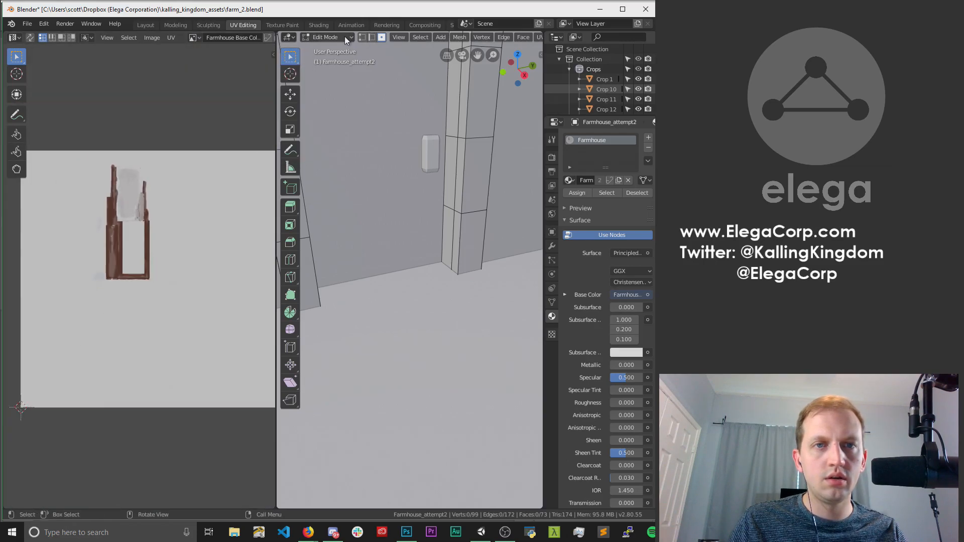
Select all faces of the farmhouse mesh to show its full UV layout over the base color image.
{"action": "left_click", "coordinate": [466, 165]}
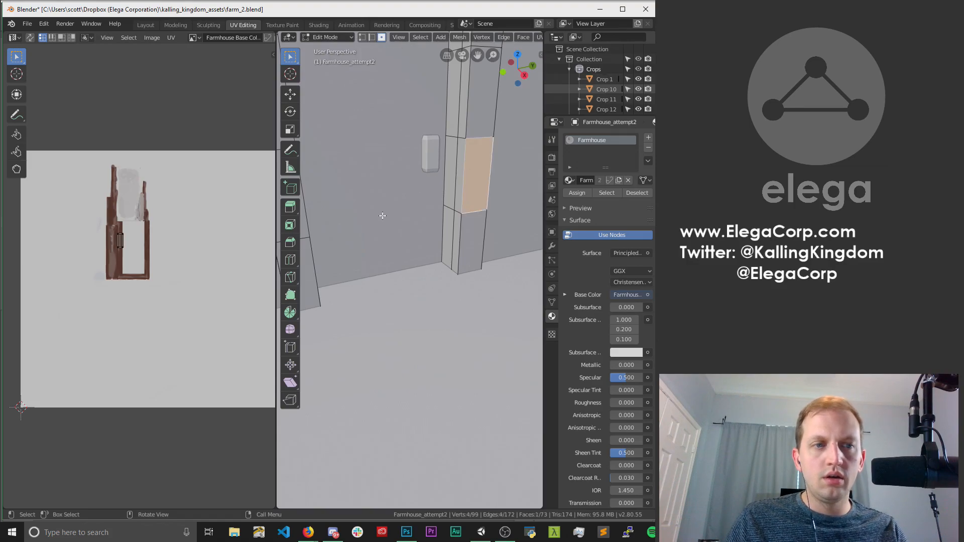
{"action": "scroll", "coordinate": [417, 117], "scroll_direction": "down", "scroll_amount": 10}
{"action": "scroll", "coordinate": [427, 158], "scroll_direction": "up", "scroll_amount": 3}
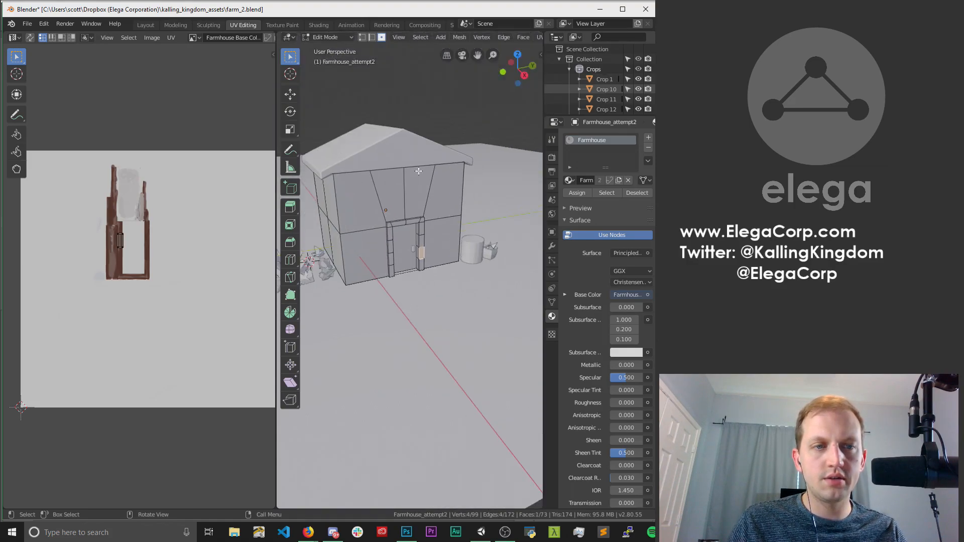
{"action": "key", "text": "a"}
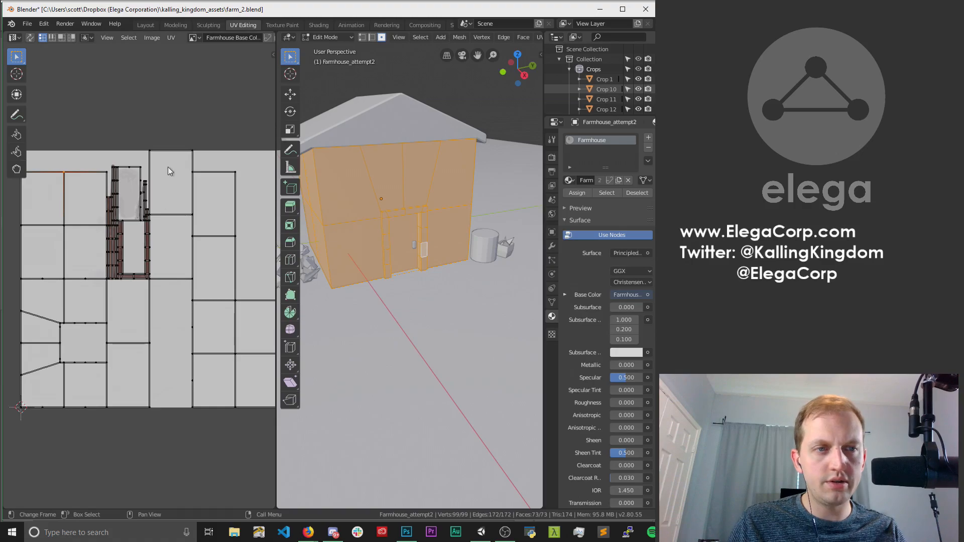
{"action": "scroll", "coordinate": [137, 198], "scroll_direction": "down", "scroll_amount": 3}
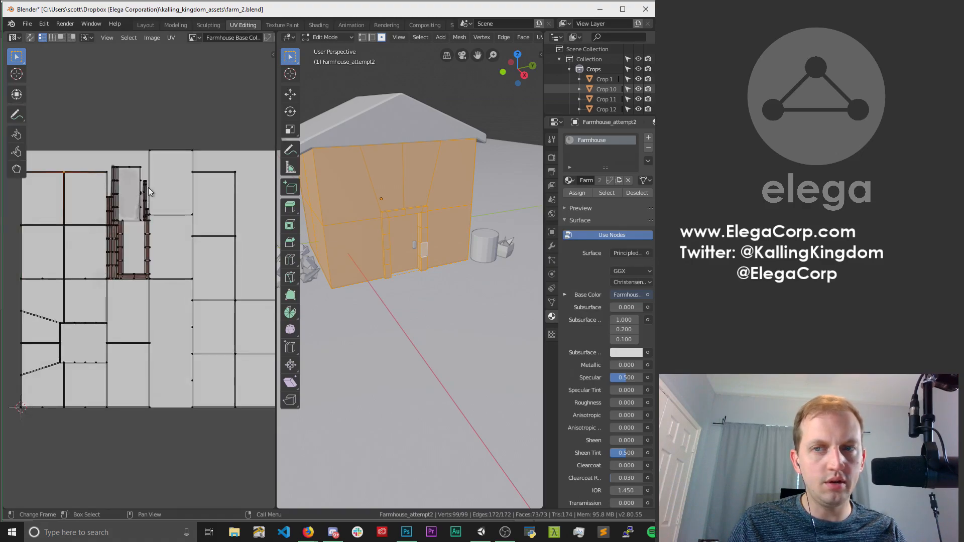
{"action": "scroll", "coordinate": [148, 189], "scroll_direction": "up", "scroll_amount": 1}
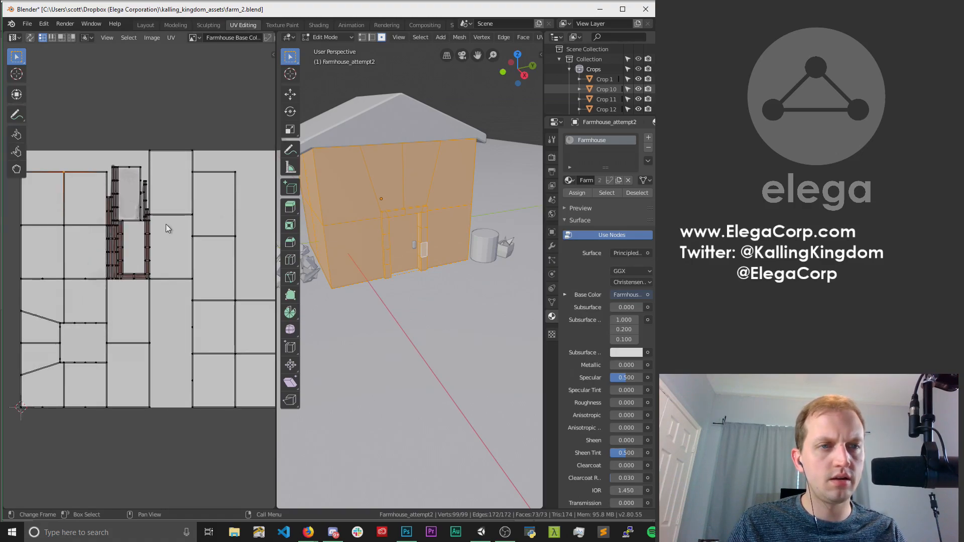
Examine where the UV edges run along the narrow dark brown strip beside the gray wall panel.
{"action": "scroll", "coordinate": [135, 178], "scroll_direction": "up", "scroll_amount": 2}
{"action": "scroll", "coordinate": [136, 176], "scroll_direction": "up", "scroll_amount": 2}
{"action": "scroll", "coordinate": [143, 108], "scroll_direction": "up", "scroll_amount": 1}
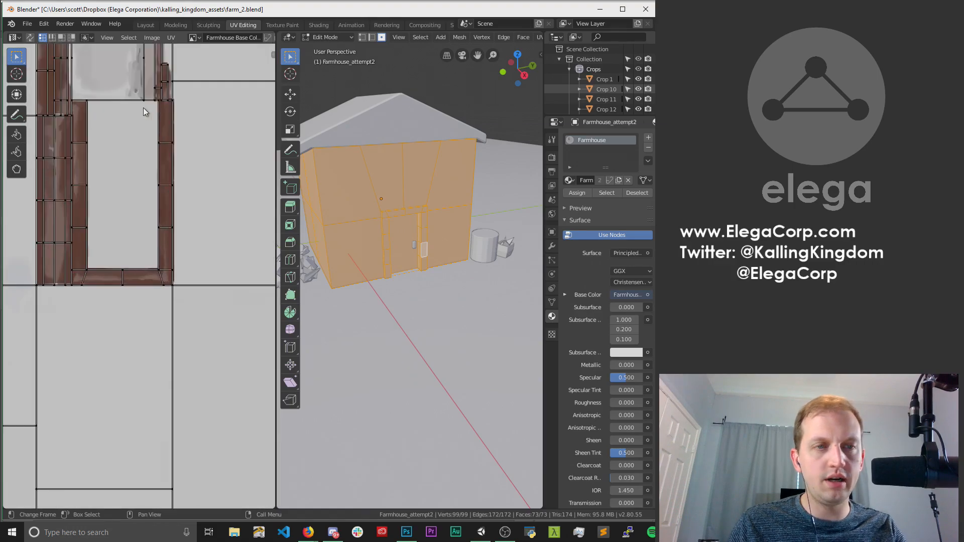
{"action": "middle_click_drag", "start_coordinate": [162, 113], "coordinate": [227, 287]}
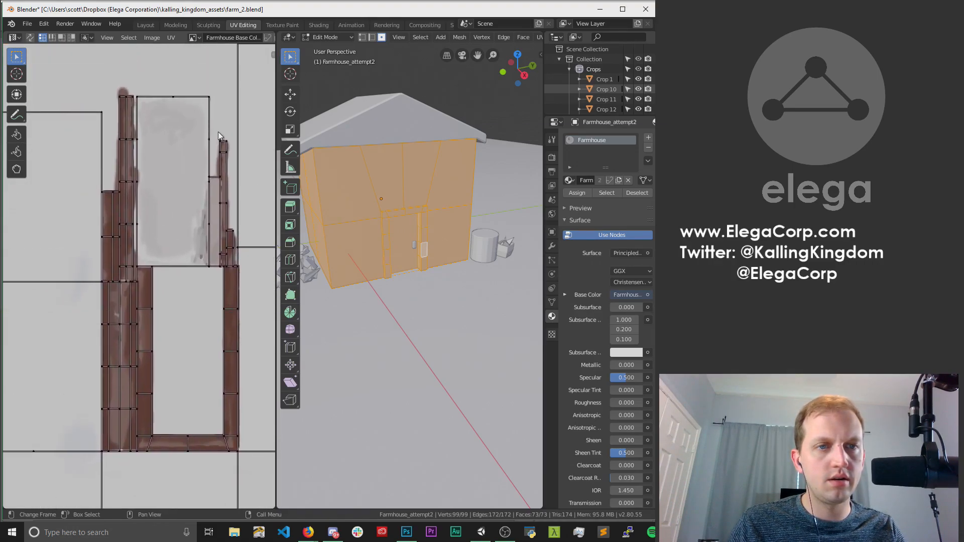
{"action": "scroll", "coordinate": [219, 134], "scroll_direction": "up", "scroll_amount": 1}
{"action": "middle_click_drag", "start_coordinate": [235, 143], "coordinate": [165, 225]}
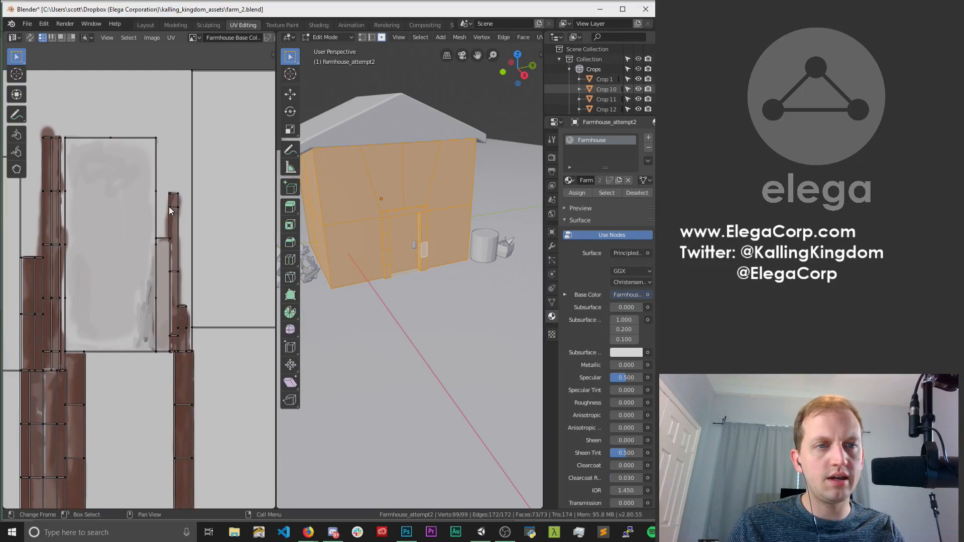
{"action": "scroll", "coordinate": [168, 205], "scroll_direction": "up", "scroll_amount": 1}
{"action": "scroll", "coordinate": [179, 181], "scroll_direction": "up", "scroll_amount": 1}
{"action": "scroll", "coordinate": [182, 173], "scroll_direction": "up", "scroll_amount": 4}
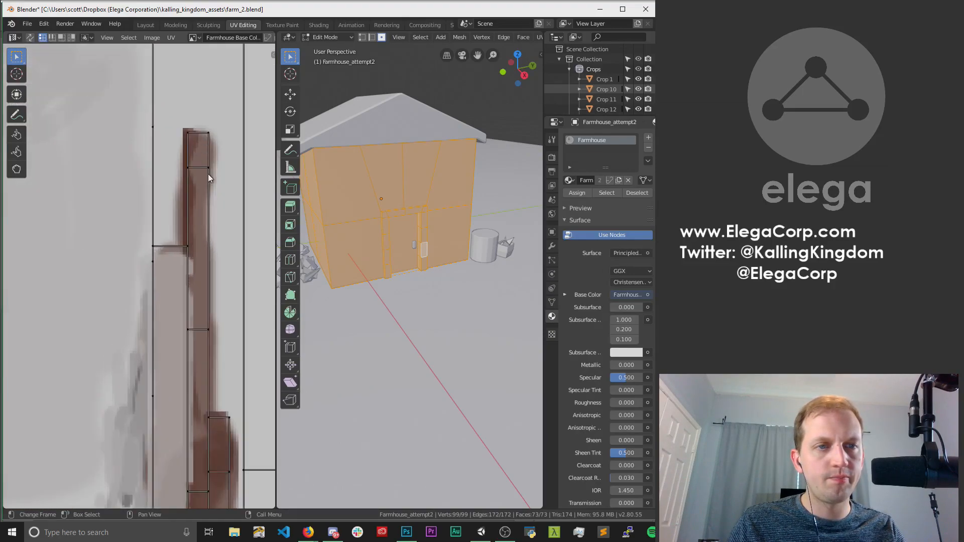
{"action": "middle_click_drag", "start_coordinate": [216, 222], "coordinate": [191, 369]}
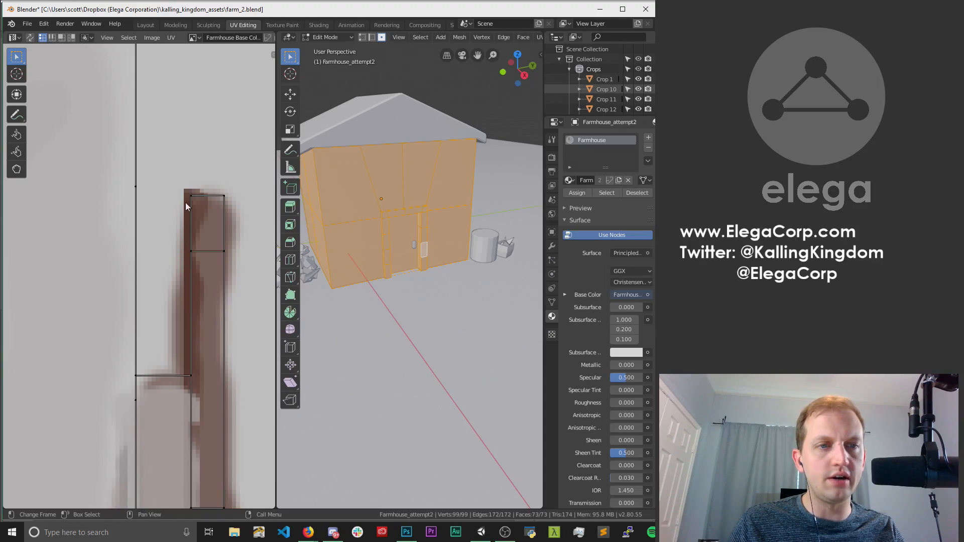
{"action": "scroll", "coordinate": [186, 209], "scroll_direction": "up", "scroll_amount": 2}
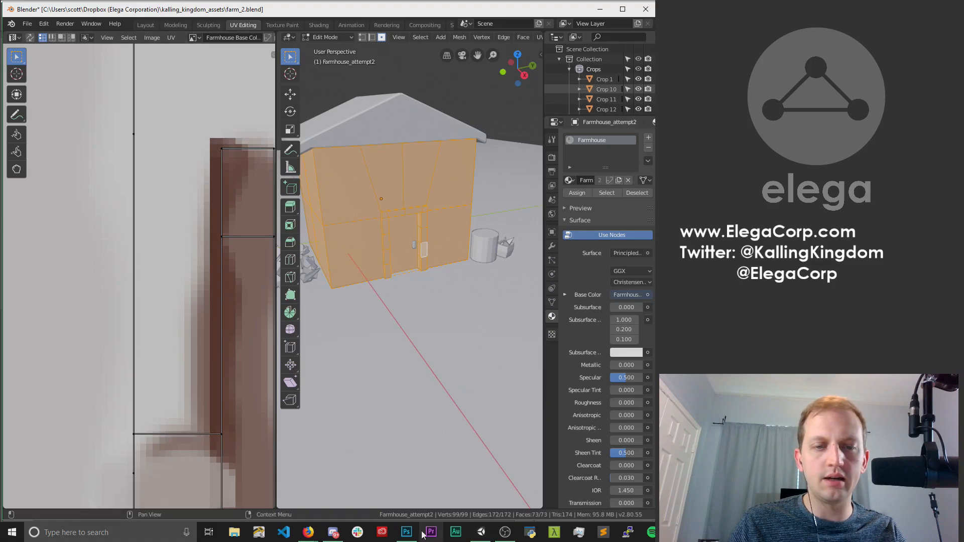
Switch back to Photoshop and examine the dark brown strip beside the tan rectangle against the UV boundaries.
{"action": "left_click", "coordinate": [407, 533]}
{"action": "scroll", "coordinate": [416, 265], "scroll_direction": "down", "scroll_amount": 6}
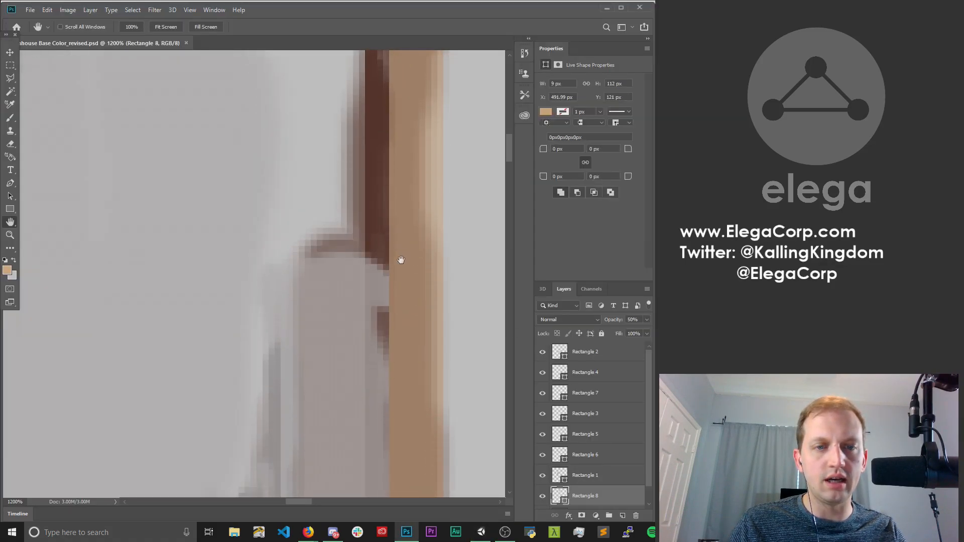
{"action": "scroll", "coordinate": [385, 293], "scroll_direction": "down", "scroll_amount": 3}
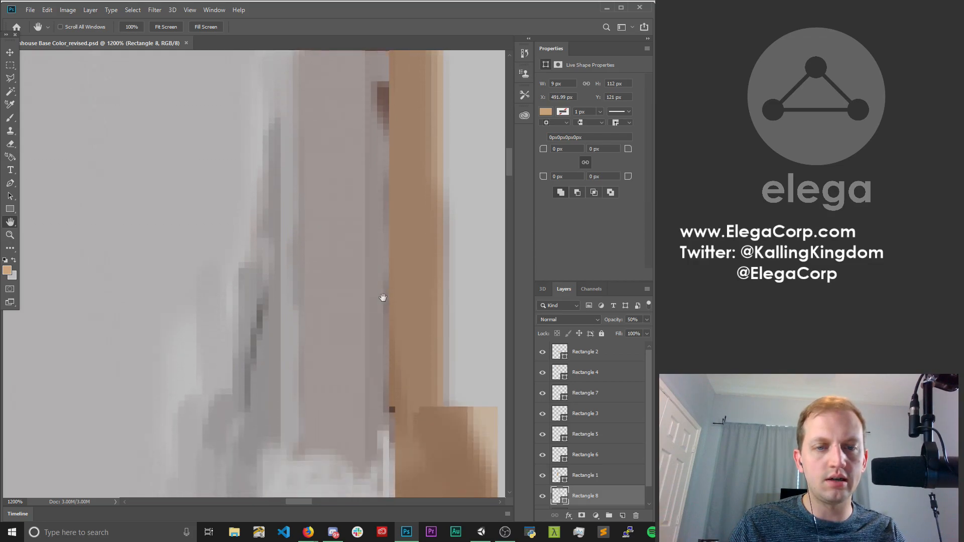
{"action": "scroll", "coordinate": [387, 291], "scroll_direction": "up", "scroll_amount": 6}
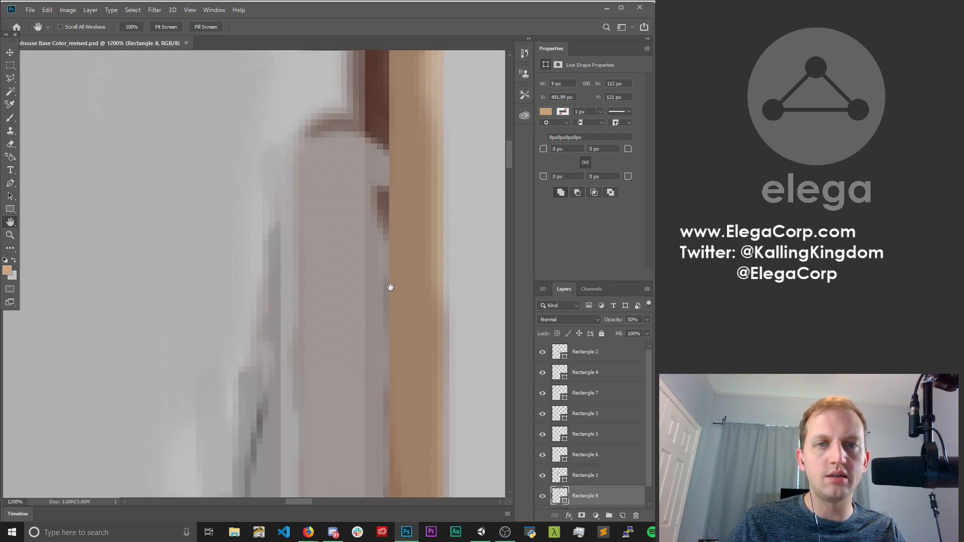
{"action": "left_click", "coordinate": [10, 235]}
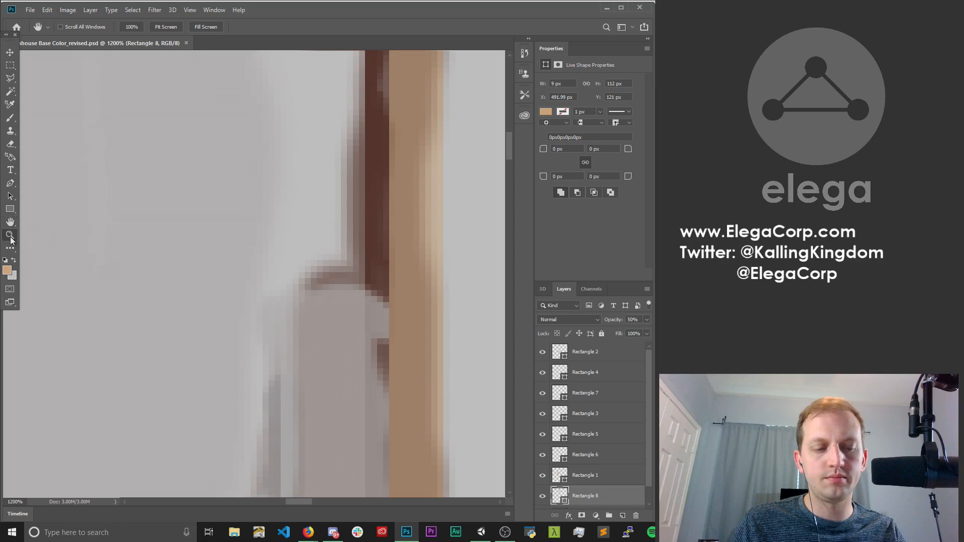
{"action": "left_click", "coordinate": [342, 182], "text": "alt"}
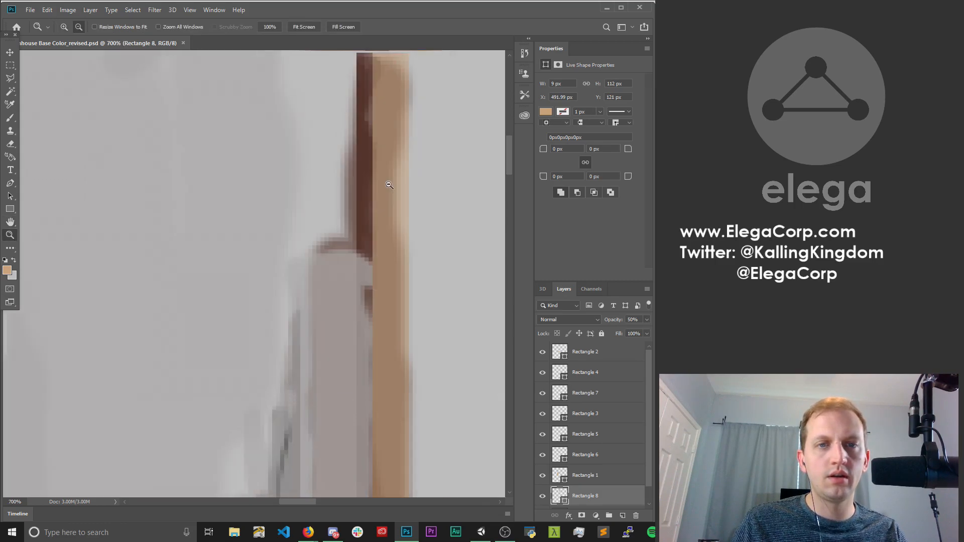
{"action": "left_click", "coordinate": [361, 185], "text": "alt"}
{"action": "left_click", "coordinate": [381, 188], "text": "alt"}
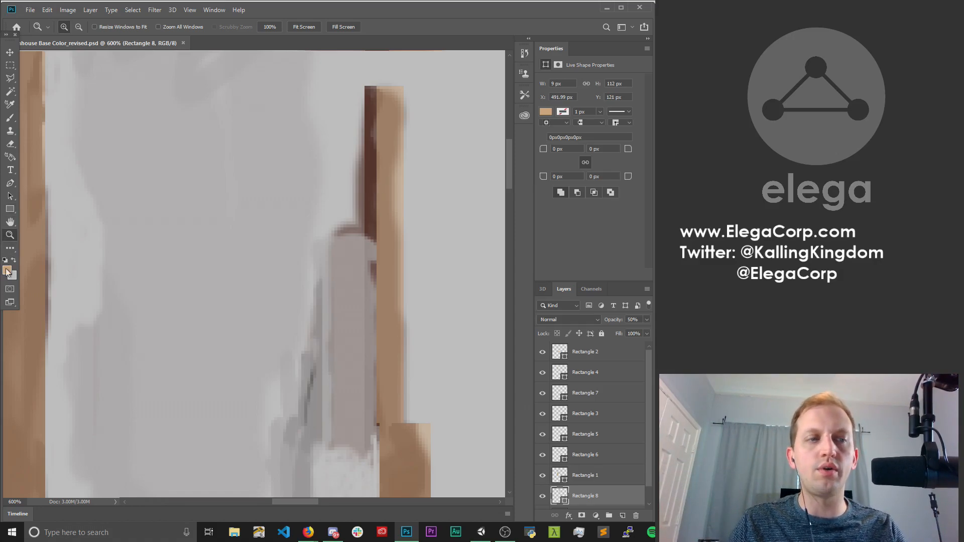
{"action": "key", "text": "i"}
{"action": "key", "text": "z"}
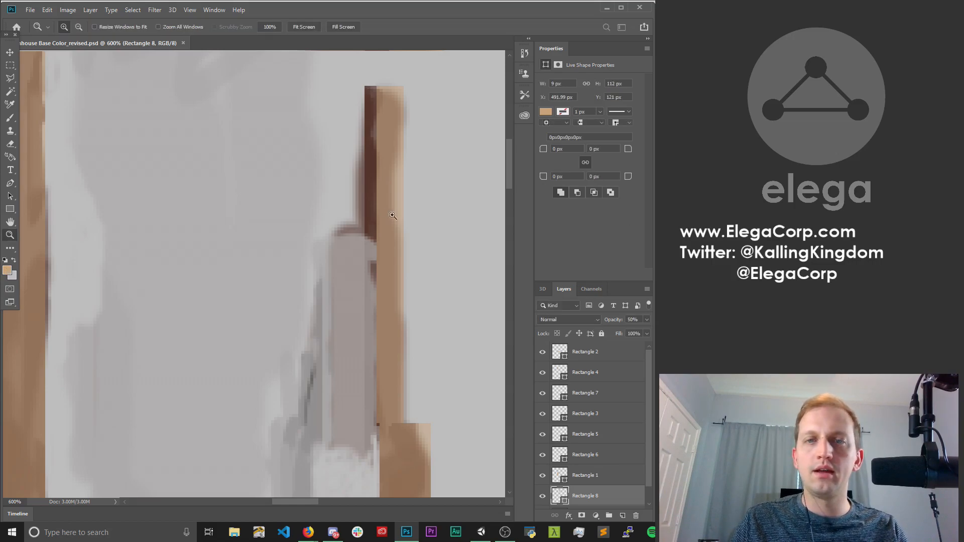
Select the Background layer for retouching the dark brown strip's upper end.
{"action": "left_click", "coordinate": [362, 90]}
{"action": "left_click", "coordinate": [362, 90]}
{"action": "left_click", "coordinate": [363, 90]}
{"action": "left_click", "coordinate": [362, 90]}
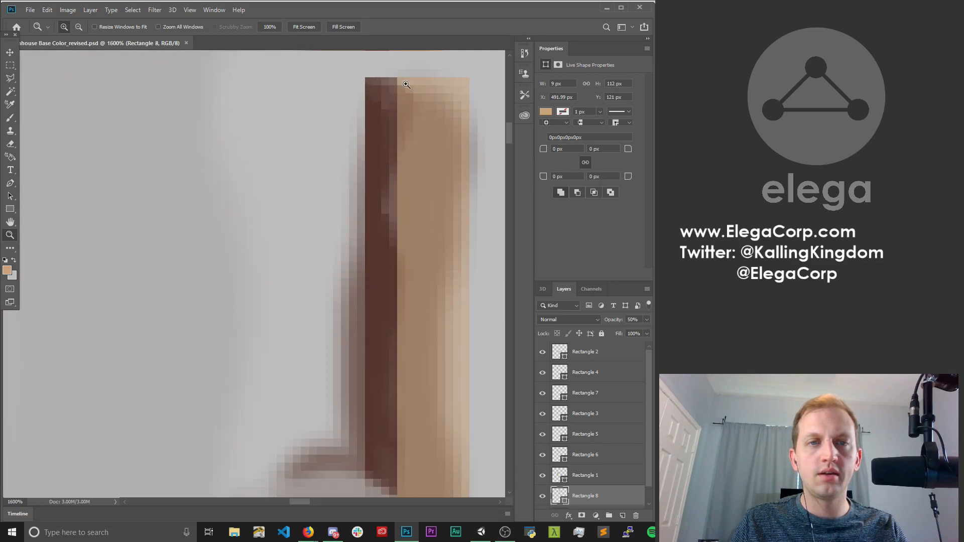
{"action": "scroll", "coordinate": [382, 111], "scroll_direction": "down", "scroll_amount": 2}
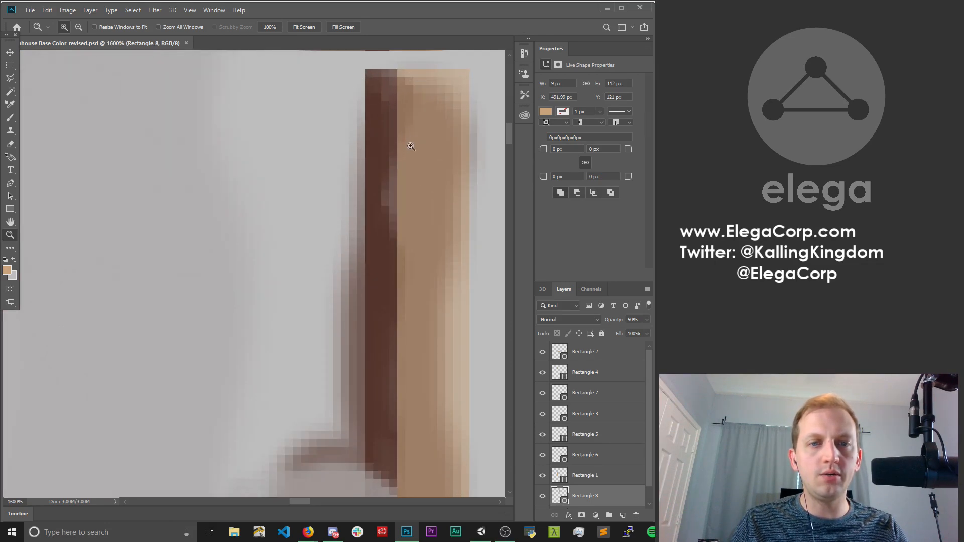
{"action": "scroll", "coordinate": [381, 159], "scroll_direction": "up", "scroll_amount": 3}
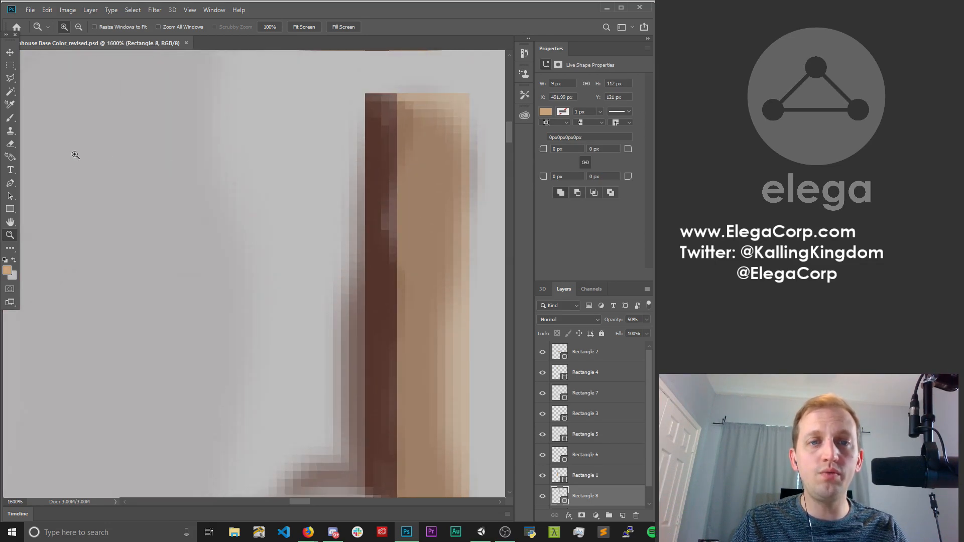
{"action": "scroll", "coordinate": [595, 474], "scroll_direction": "down", "scroll_amount": 1}
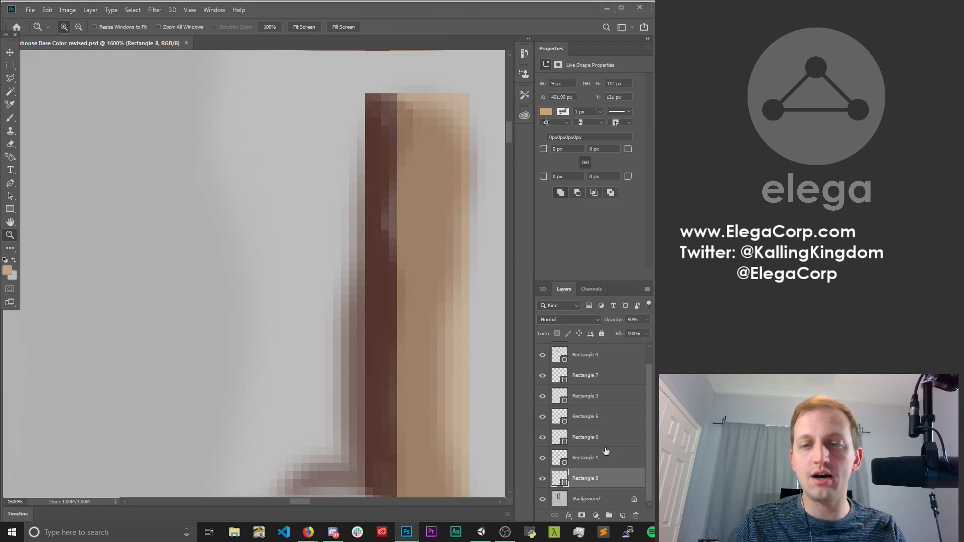
{"action": "left_click", "coordinate": [584, 497]}
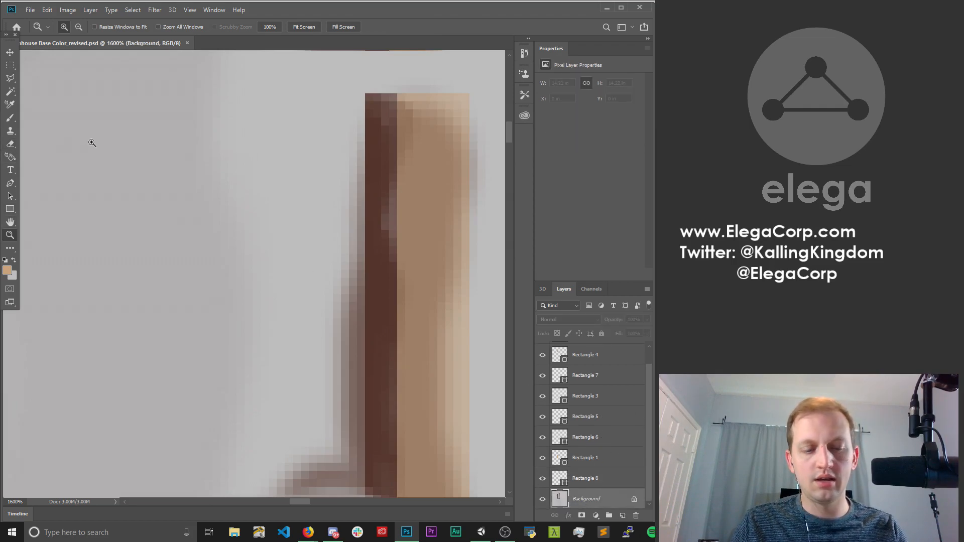
Choose the Brush tool, undo the trial tan stroke, and make light gray the foreground color.
{"action": "key", "text": "b"}
{"action": "left_click_drag", "start_coordinate": [371, 96], "coordinate": [359, 87]}
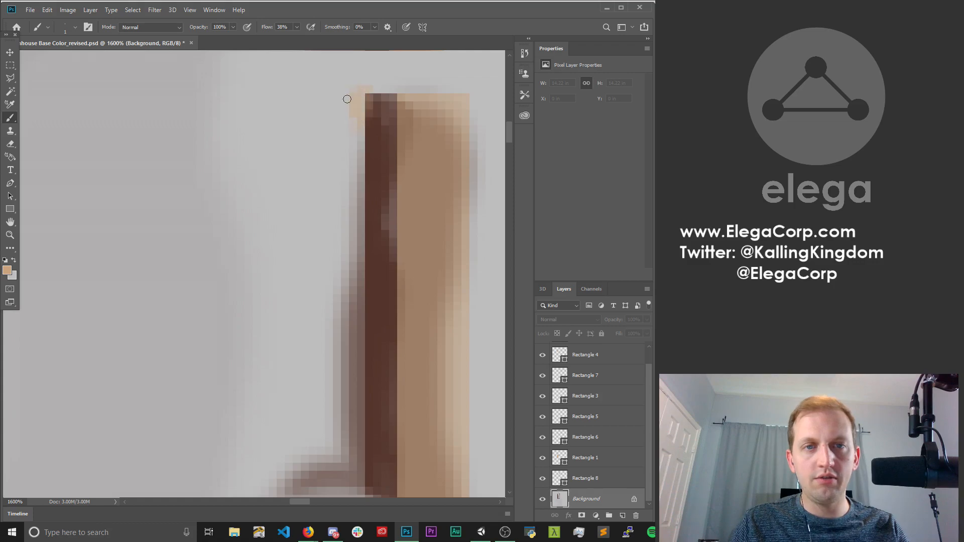
{"action": "key", "text": "ctrl+z"}
{"action": "left_click", "coordinate": [14, 260]}
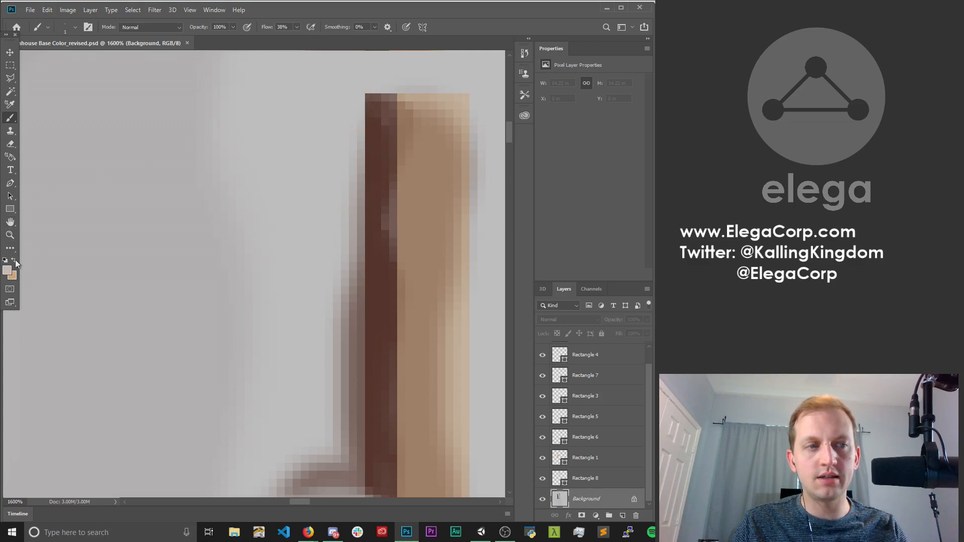
Paint light gray over the upper part of the dark brown strip beside the tan rectangle, adjusting the brush size as needed.
{"action": "mouse_move", "coordinate": [348, 100]}
{"action": "left_mouse_down"}
{"action": "mouse_move", "coordinate": [377, 131]}
{"action": "mouse_move", "coordinate": [374, 105]}
{"action": "mouse_move", "coordinate": [384, 118]}
{"action": "mouse_move", "coordinate": [372, 121]}
{"action": "mouse_move", "coordinate": [377, 98]}
{"action": "mouse_move", "coordinate": [387, 100]}
{"action": "mouse_move", "coordinate": [390, 128]}
{"action": "mouse_move", "coordinate": [378, 89]}
{"action": "left_mouse_up"}
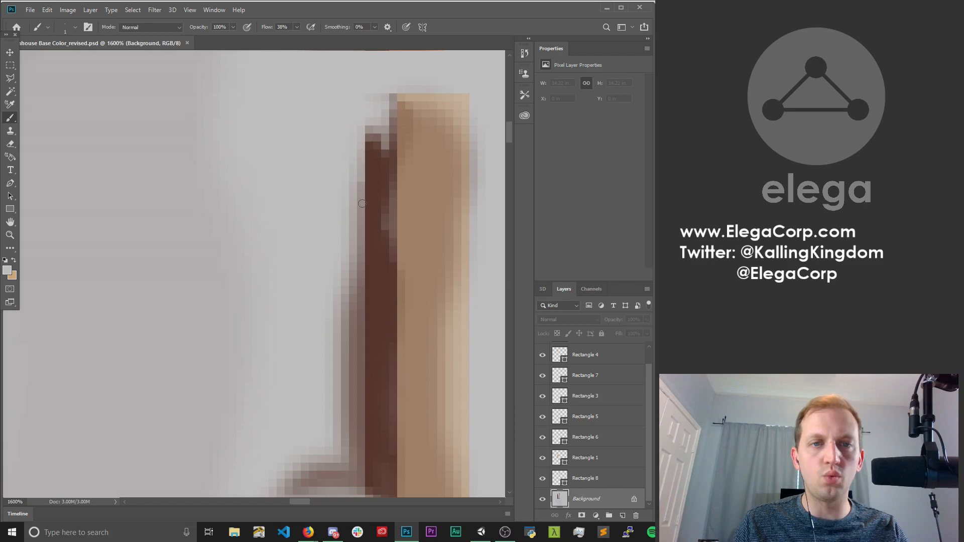
{"action": "mouse_move", "coordinate": [362, 203]}
{"action": "left_mouse_down"}
{"action": "mouse_move", "coordinate": [373, 99]}
{"action": "mouse_move", "coordinate": [382, 221]}
{"action": "mouse_move", "coordinate": [382, 129]}
{"action": "mouse_move", "coordinate": [383, 200]}
{"action": "mouse_move", "coordinate": [392, 191]}
{"action": "mouse_move", "coordinate": [388, 110]}
{"action": "mouse_move", "coordinate": [365, 130]}
{"action": "mouse_move", "coordinate": [389, 226]}
{"action": "mouse_move", "coordinate": [370, 211]}
{"action": "mouse_move", "coordinate": [359, 323]}
{"action": "left_mouse_up"}
{"action": "key", "text": "bracketright"}
{"action": "key", "text": "bracketright"}
{"action": "mouse_move", "coordinate": [353, 255]}
{"action": "left_mouse_down"}
{"action": "mouse_move", "coordinate": [363, 319]}
{"action": "mouse_move", "coordinate": [370, 132]}
{"action": "mouse_move", "coordinate": [369, 213]}
{"action": "mouse_move", "coordinate": [377, 198]}
{"action": "mouse_move", "coordinate": [374, 266]}
{"action": "mouse_move", "coordinate": [368, 126]}
{"action": "mouse_move", "coordinate": [380, 162]}
{"action": "mouse_move", "coordinate": [373, 121]}
{"action": "mouse_move", "coordinate": [365, 305]}
{"action": "mouse_move", "coordinate": [356, 276]}
{"action": "mouse_move", "coordinate": [346, 362]}
{"action": "mouse_move", "coordinate": [367, 308]}
{"action": "mouse_move", "coordinate": [360, 355]}
{"action": "mouse_move", "coordinate": [374, 397]}
{"action": "mouse_move", "coordinate": [366, 234]}
{"action": "mouse_move", "coordinate": [375, 382]}
{"action": "mouse_move", "coordinate": [387, 376]}
{"action": "mouse_move", "coordinate": [385, 352]}
{"action": "mouse_move", "coordinate": [392, 374]}
{"action": "mouse_move", "coordinate": [389, 250]}
{"action": "left_mouse_up"}
{"action": "key", "text": "bracketleft"}
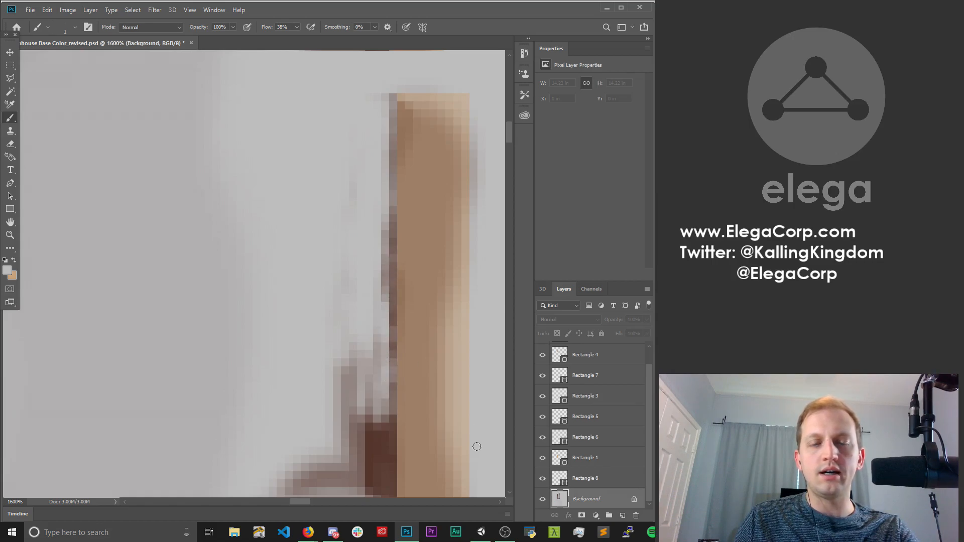
Paint light gray over the thin brown fringe along the upper end of the tan rectangle's inner edge.
{"action": "left_click_drag", "start_coordinate": [306, 502], "coordinate": [309, 502]}
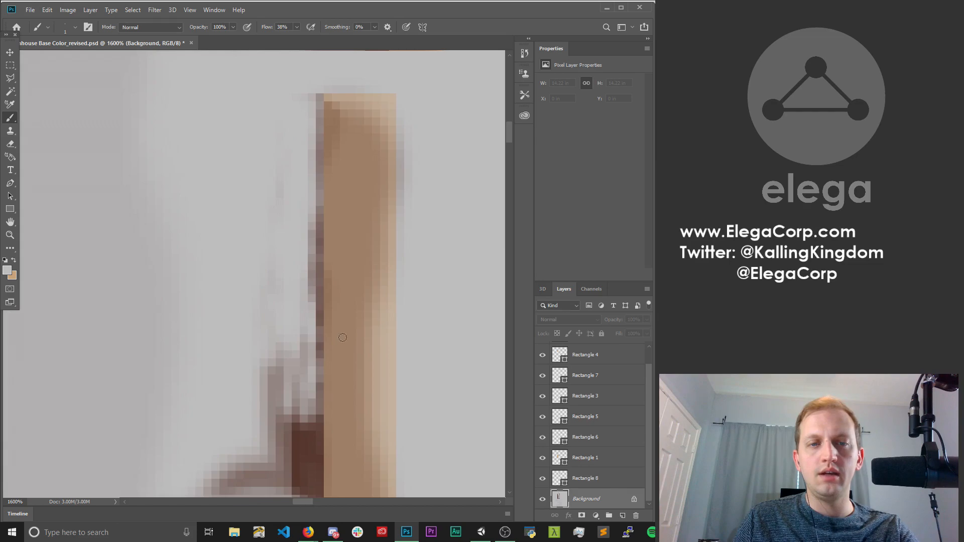
{"action": "mouse_move", "coordinate": [314, 239]}
{"action": "left_mouse_down"}
{"action": "mouse_move", "coordinate": [316, 253]}
{"action": "mouse_move", "coordinate": [314, 166]}
{"action": "left_mouse_up"}
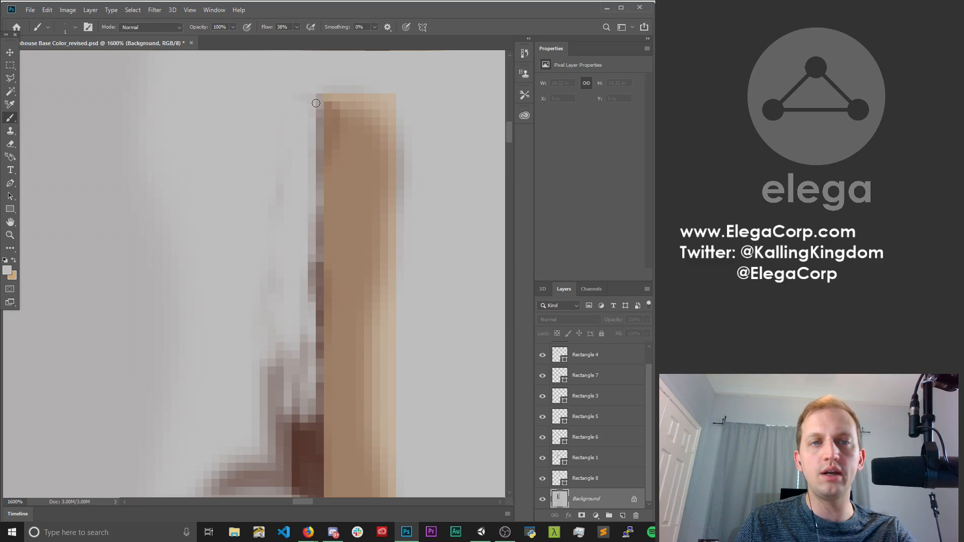
{"action": "mouse_move", "coordinate": [314, 106]}
{"action": "left_mouse_down"}
{"action": "mouse_move", "coordinate": [320, 208]}
{"action": "mouse_move", "coordinate": [319, 145]}
{"action": "left_mouse_up"}
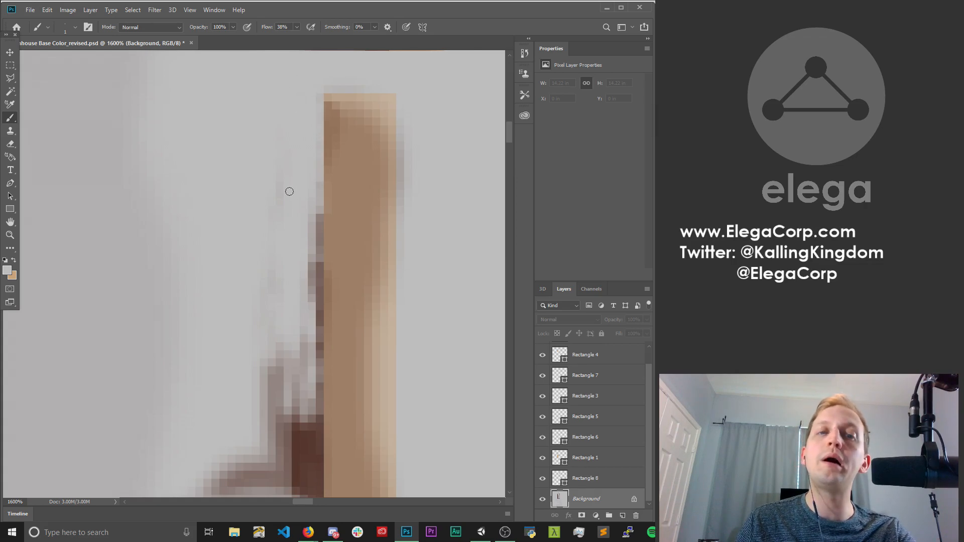
Paint out the brown fringe farther down the tan rectangle's edge, above the remaining dark brown block.
{"action": "left_click_drag", "start_coordinate": [270, 262], "coordinate": [285, 256]}
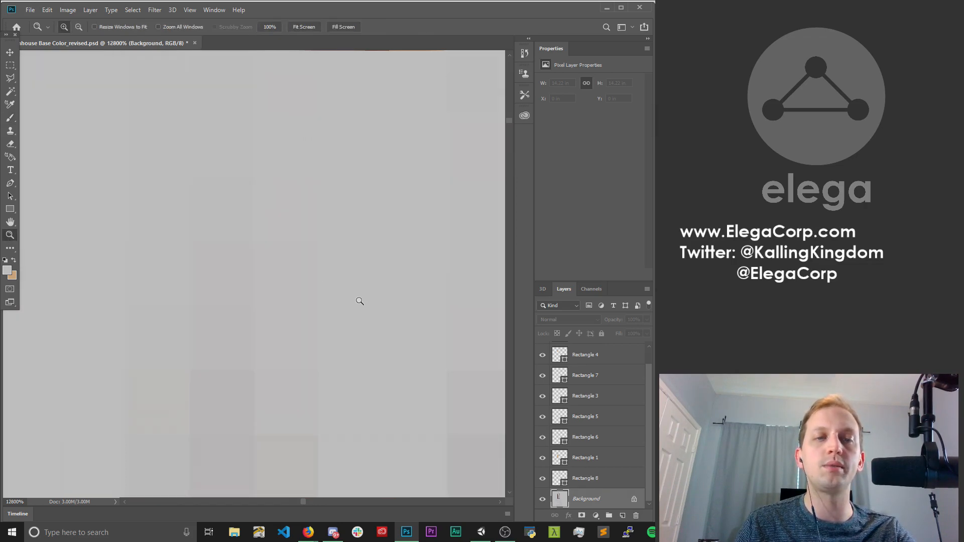
{"action": "left_click", "coordinate": [366, 272], "text": "alt"}
{"action": "left_click", "coordinate": [377, 296], "text": "alt"}
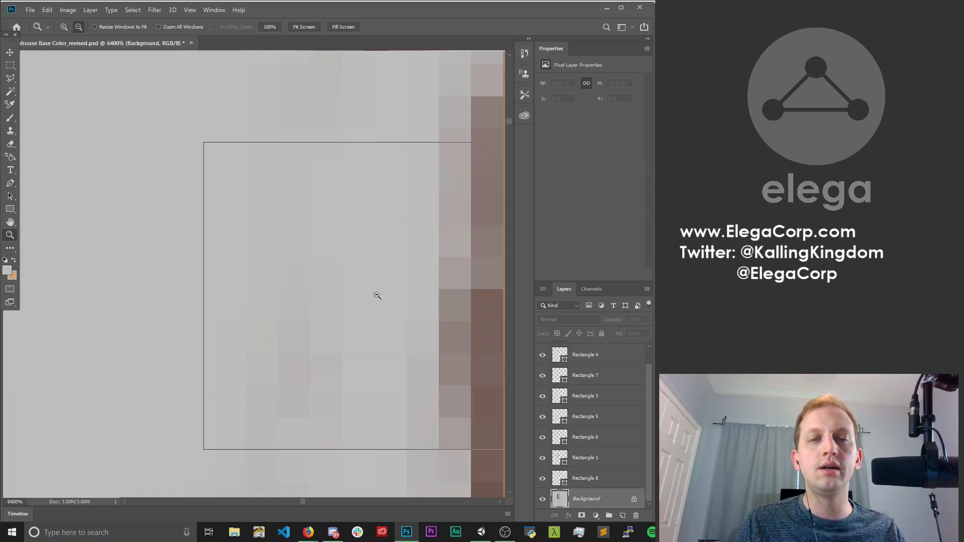
{"action": "left_click", "coordinate": [395, 285], "text": "alt"}
{"action": "key", "text": "h"}
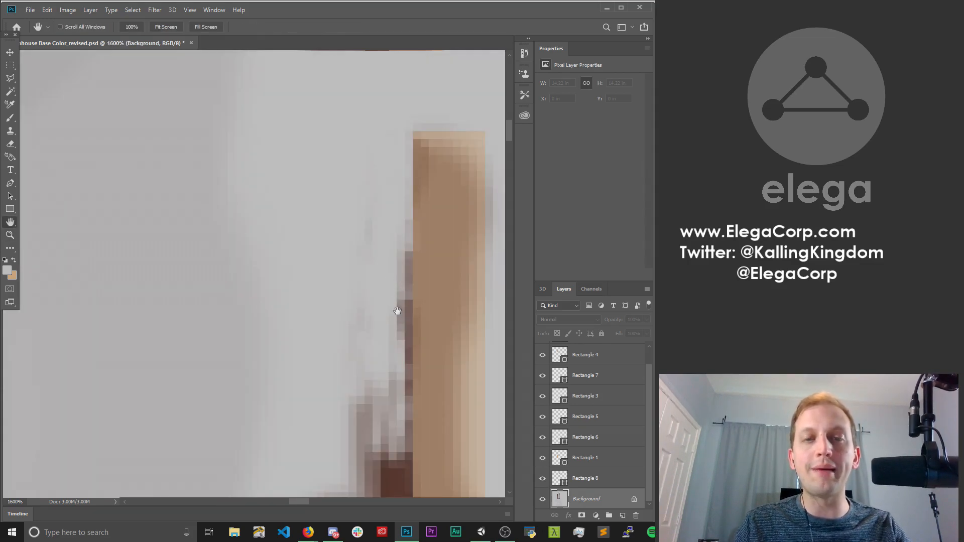
{"action": "left_click_drag", "start_coordinate": [398, 313], "coordinate": [309, 172]}
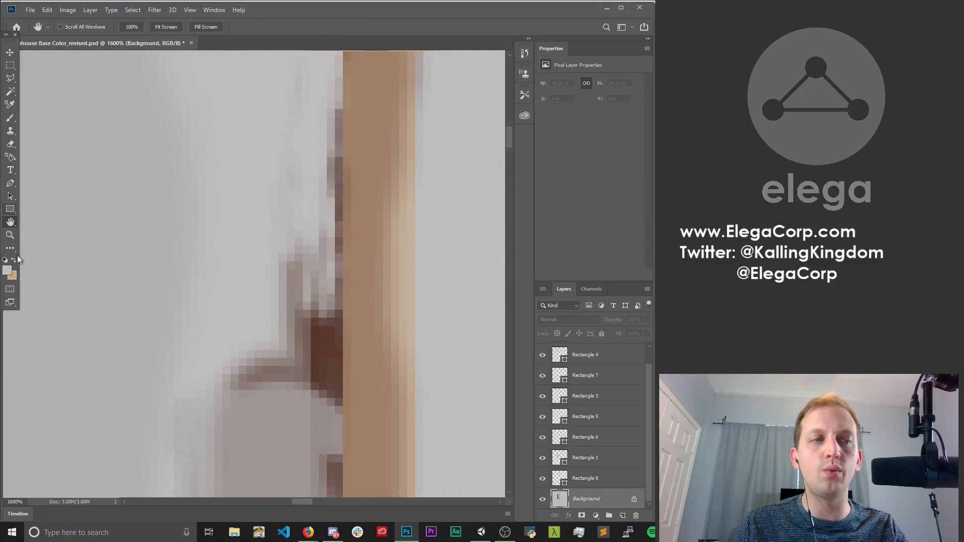
{"action": "key", "text": "b"}
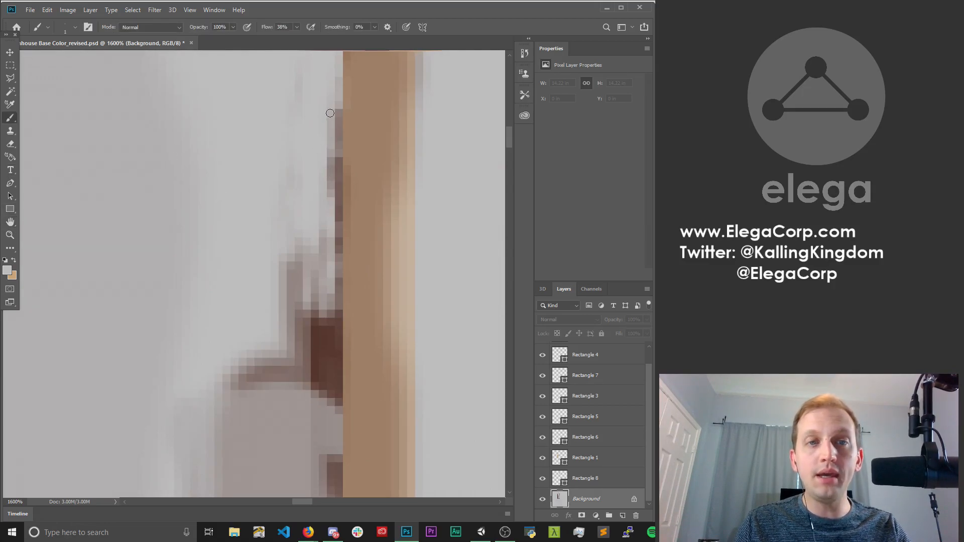
{"action": "left_click_drag", "start_coordinate": [336, 119], "coordinate": [338, 274]}
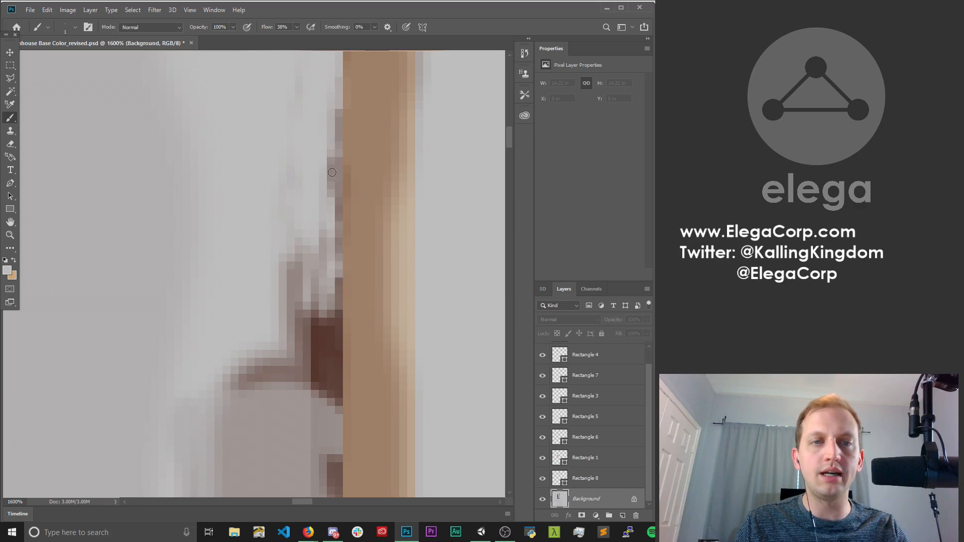
{"action": "left_click_drag", "start_coordinate": [332, 172], "coordinate": [331, 219]}
{"action": "mouse_move", "coordinate": [326, 138]}
{"action": "left_mouse_down"}
{"action": "mouse_move", "coordinate": [330, 203]}
{"action": "mouse_move", "coordinate": [331, 116]}
{"action": "left_mouse_up"}
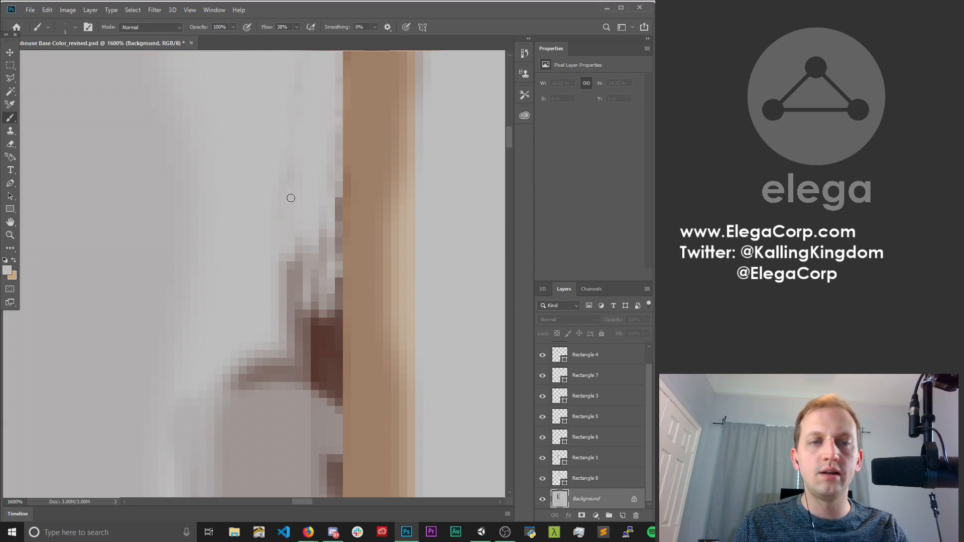
Cover the remaining dark brown block and its horizontal brown band above the gray-brown area with light gray strokes.
{"action": "mouse_move", "coordinate": [291, 198]}
{"action": "left_mouse_down"}
{"action": "mouse_move", "coordinate": [286, 251]}
{"action": "mouse_move", "coordinate": [317, 351]}
{"action": "mouse_move", "coordinate": [298, 308]}
{"action": "left_mouse_up"}
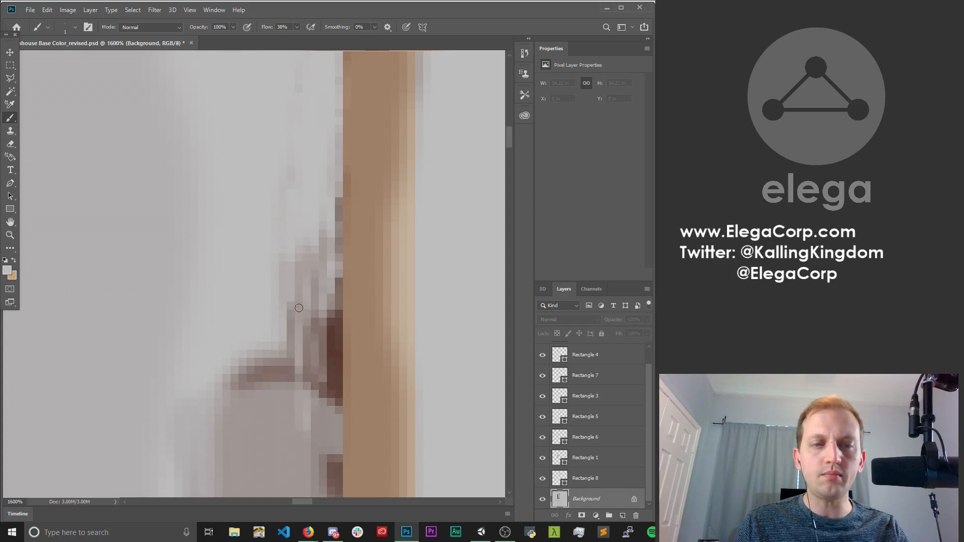
{"action": "mouse_move", "coordinate": [294, 379]}
{"action": "left_mouse_down"}
{"action": "mouse_move", "coordinate": [249, 367]}
{"action": "mouse_move", "coordinate": [312, 374]}
{"action": "mouse_move", "coordinate": [239, 383]}
{"action": "mouse_move", "coordinate": [247, 392]}
{"action": "mouse_move", "coordinate": [296, 356]}
{"action": "left_mouse_up"}
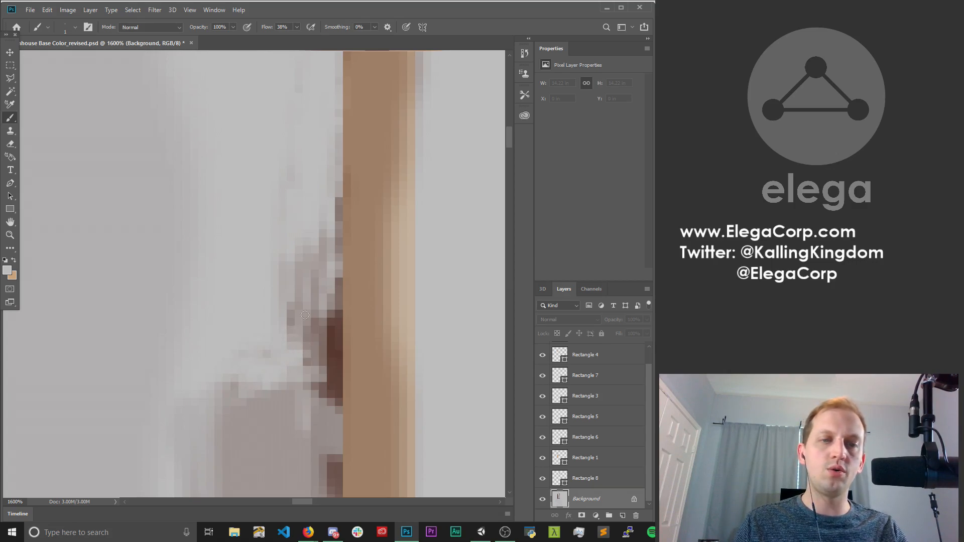
{"action": "mouse_move", "coordinate": [305, 315]}
{"action": "left_mouse_down"}
{"action": "mouse_move", "coordinate": [308, 355]}
{"action": "mouse_move", "coordinate": [327, 325]}
{"action": "mouse_move", "coordinate": [312, 418]}
{"action": "mouse_move", "coordinate": [334, 391]}
{"action": "mouse_move", "coordinate": [331, 363]}
{"action": "mouse_move", "coordinate": [330, 405]}
{"action": "left_mouse_up"}
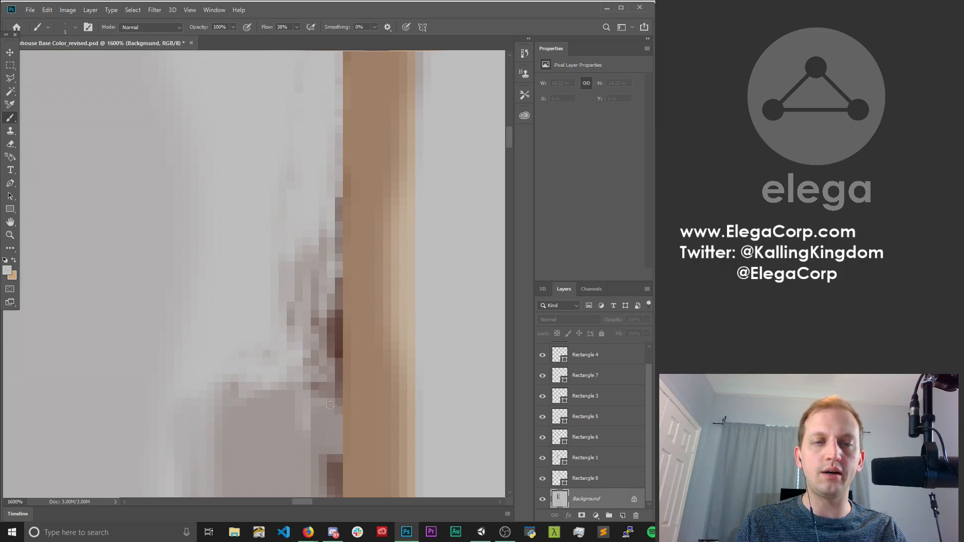
{"action": "left_click_drag", "start_coordinate": [328, 363], "coordinate": [329, 417]}
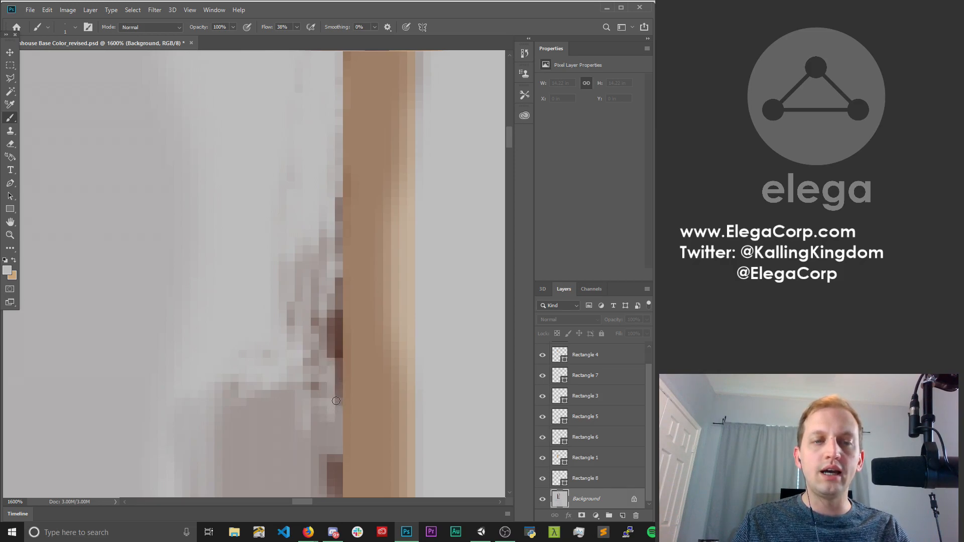
{"action": "left_click_drag", "start_coordinate": [337, 380], "coordinate": [334, 296]}
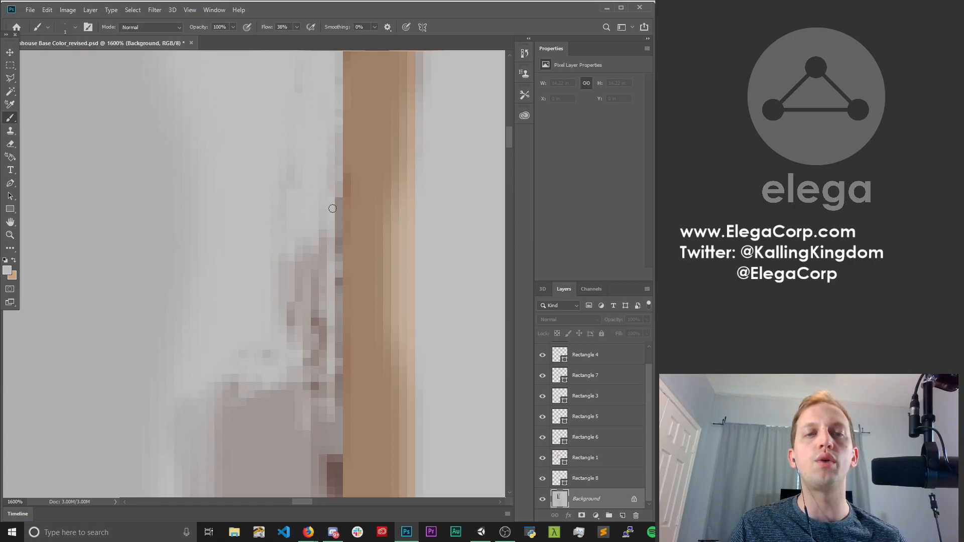
{"action": "left_click_drag", "start_coordinate": [338, 202], "coordinate": [331, 256]}
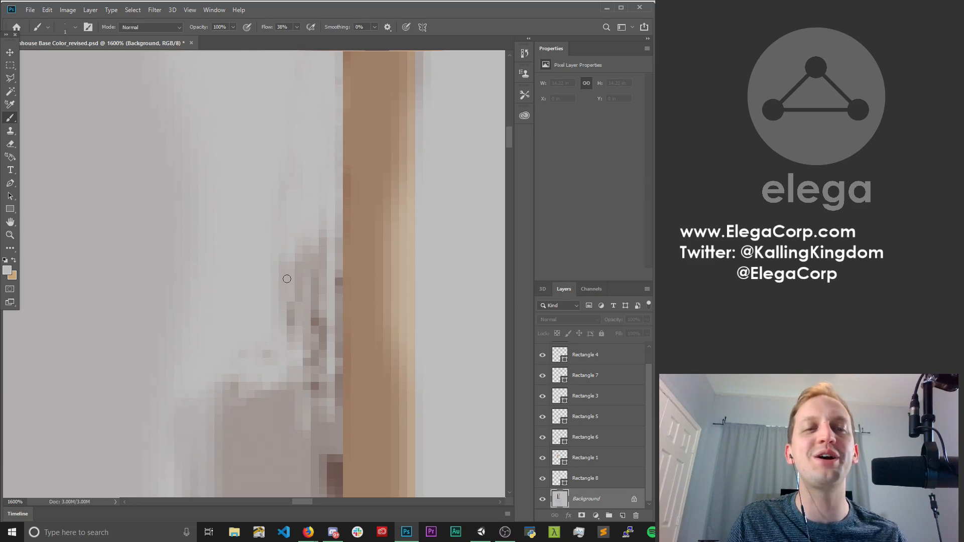
Smooth the mottled brown pixels above the gray-brown area into light gray, finishing with a larger brush.
{"action": "mouse_move", "coordinate": [287, 279]}
{"action": "left_mouse_down"}
{"action": "mouse_move", "coordinate": [303, 259]}
{"action": "mouse_move", "coordinate": [306, 362]}
{"action": "mouse_move", "coordinate": [322, 324]}
{"action": "mouse_move", "coordinate": [315, 321]}
{"action": "mouse_move", "coordinate": [324, 355]}
{"action": "left_mouse_up"}
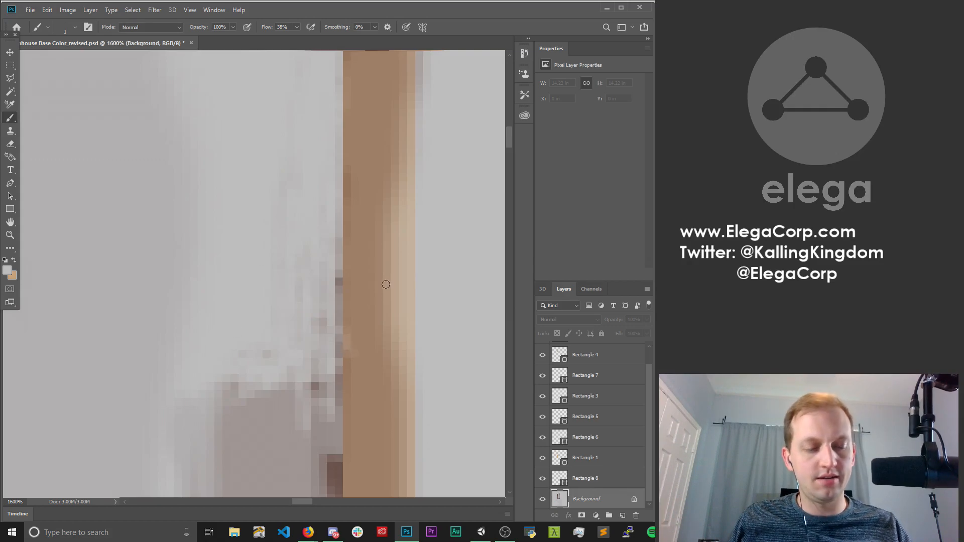
{"action": "left_click_drag", "start_coordinate": [353, 297], "coordinate": [326, 301]}
{"action": "left_click_drag", "start_coordinate": [304, 386], "coordinate": [281, 333]}
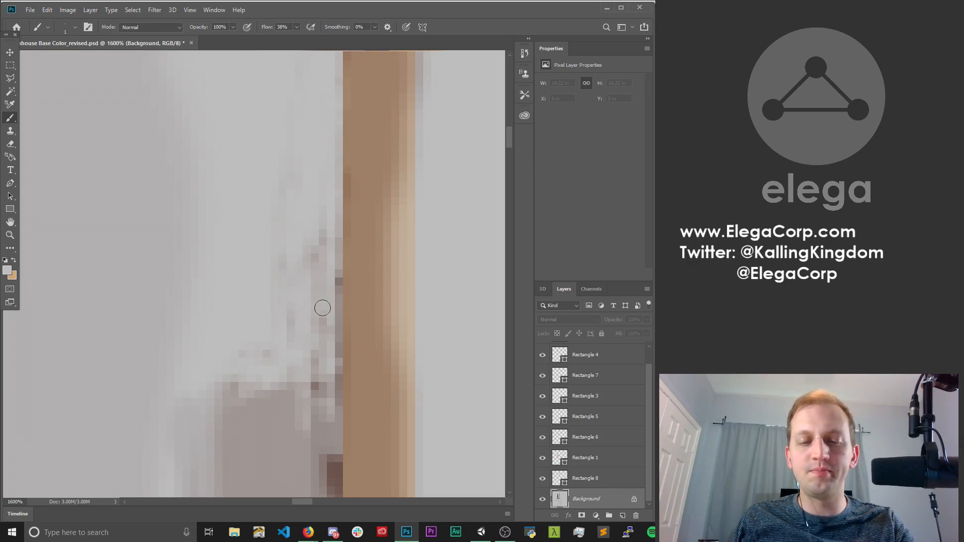
{"action": "key", "text": "bracketright"}
{"action": "key", "text": "bracketright"}
{"action": "key", "text": "bracketright"}
{"action": "mouse_move", "coordinate": [318, 286]}
{"action": "left_mouse_down"}
{"action": "mouse_move", "coordinate": [317, 362]}
{"action": "mouse_move", "coordinate": [296, 299]}
{"action": "mouse_move", "coordinate": [318, 233]}
{"action": "mouse_move", "coordinate": [301, 299]}
{"action": "mouse_move", "coordinate": [295, 273]}
{"action": "left_mouse_up"}
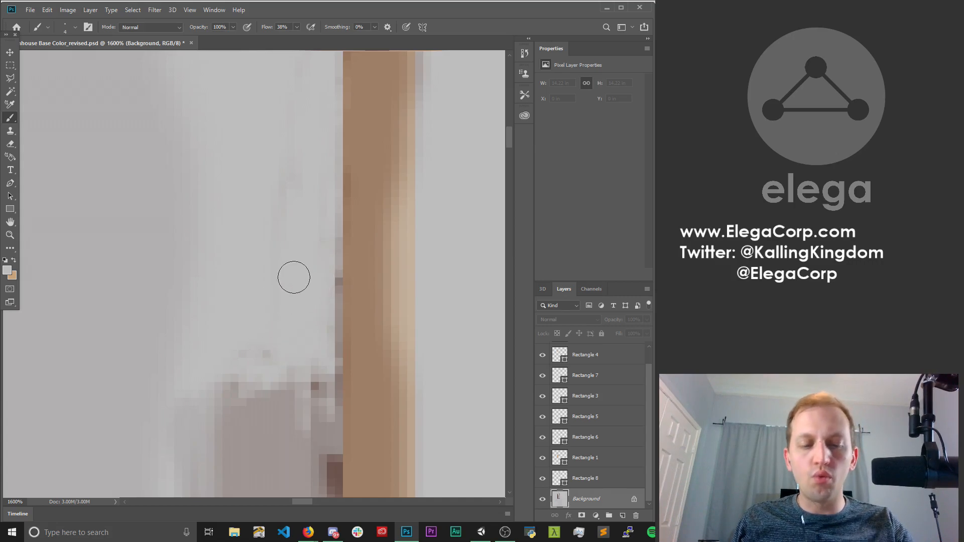
Paint out the small dark brown patch farther down beside the tan rectangle, using a smaller light gray brush.
{"action": "key", "text": "space"}
{"action": "mouse_move", "coordinate": [321, 312]}
{"action": "left_mouse_down"}
{"action": "mouse_move", "coordinate": [315, 222]}
{"action": "mouse_move", "coordinate": [324, 137]}
{"action": "left_mouse_up"}
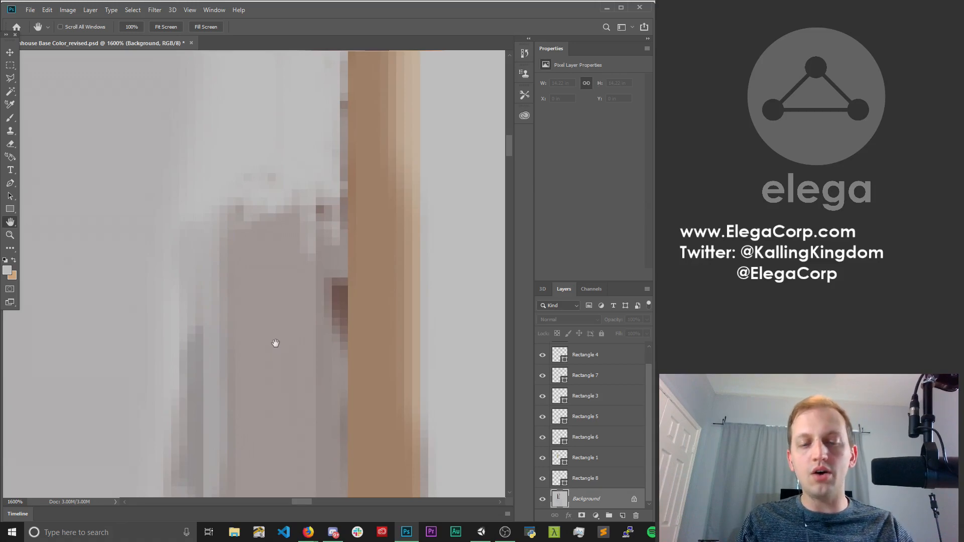
{"action": "key", "text": "b"}
{"action": "key", "text": "bracketleft"}
{"action": "key", "text": "bracketleft"}
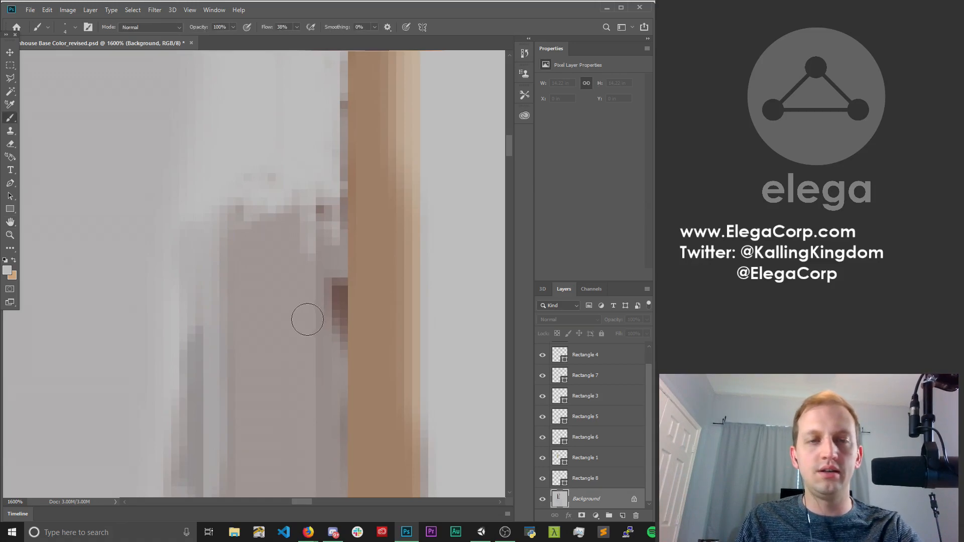
{"action": "mouse_move", "coordinate": [321, 275]}
{"action": "left_mouse_down"}
{"action": "mouse_move", "coordinate": [319, 355]}
{"action": "mouse_move", "coordinate": [328, 261]}
{"action": "mouse_move", "coordinate": [341, 334]}
{"action": "mouse_move", "coordinate": [339, 280]}
{"action": "mouse_move", "coordinate": [337, 339]}
{"action": "mouse_move", "coordinate": [342, 289]}
{"action": "mouse_move", "coordinate": [341, 385]}
{"action": "mouse_move", "coordinate": [317, 197]}
{"action": "mouse_move", "coordinate": [343, 231]}
{"action": "mouse_move", "coordinate": [343, 98]}
{"action": "mouse_move", "coordinate": [340, 178]}
{"action": "left_mouse_up"}
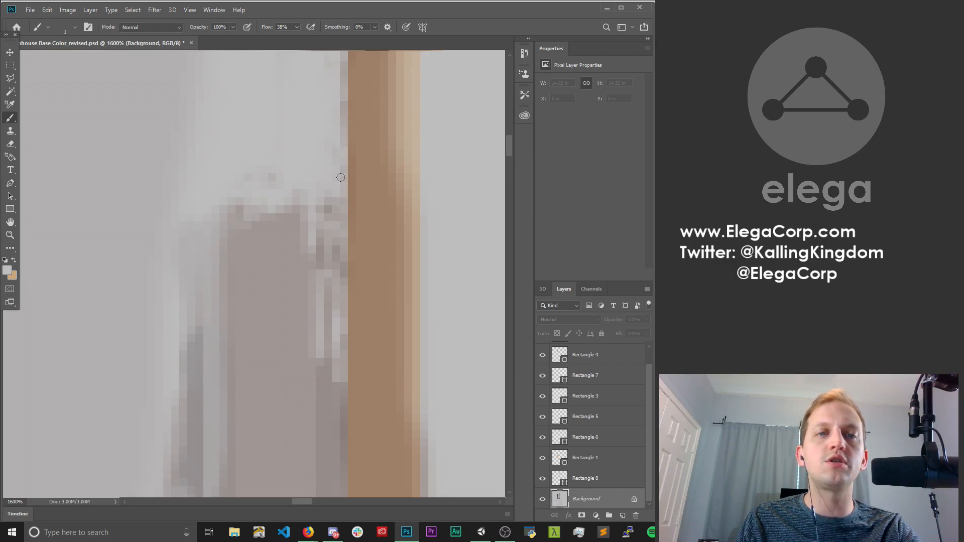
Lighten the faint brown fringe left along the tan rectangle's edge above the gray-brown area.
{"action": "key", "text": "h"}
{"action": "mouse_move", "coordinate": [333, 119]}
{"action": "left_mouse_down"}
{"action": "mouse_move", "coordinate": [340, 216]}
{"action": "mouse_move", "coordinate": [360, 207]}
{"action": "left_mouse_up"}
{"action": "left_click", "coordinate": [10, 234]}
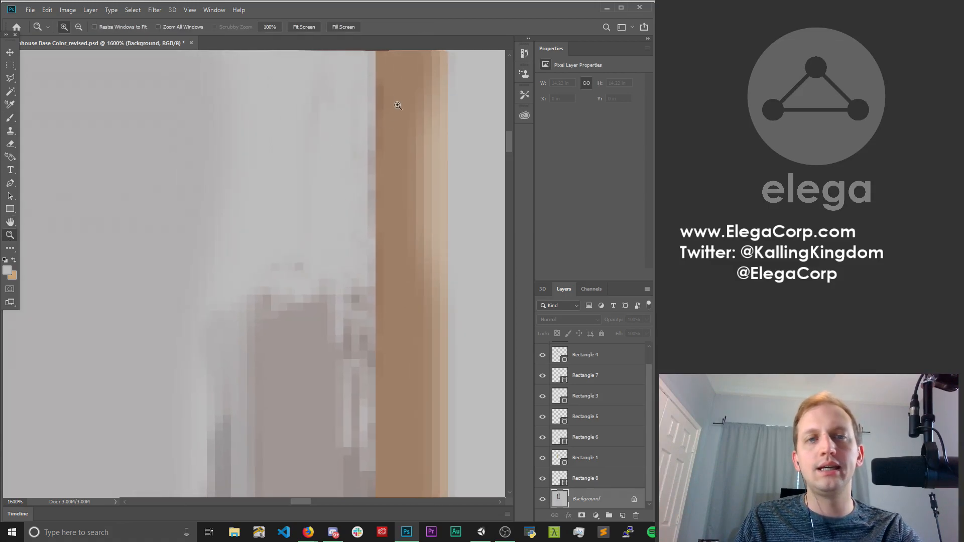
{"action": "key", "text": "b"}
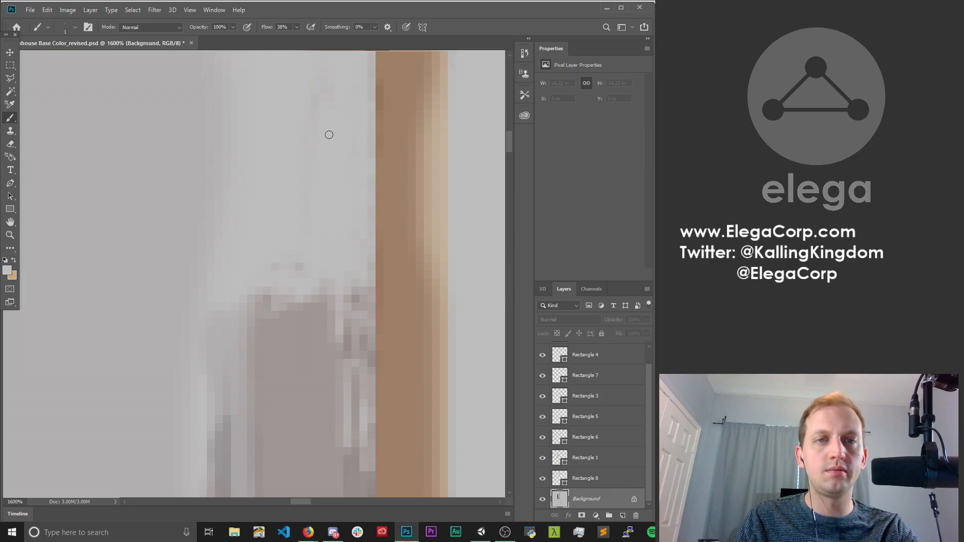
Paint light gray over the mottled brown specks and streaks between the top of the gray-brown area and the tan rectangle.
{"action": "key", "text": "h"}
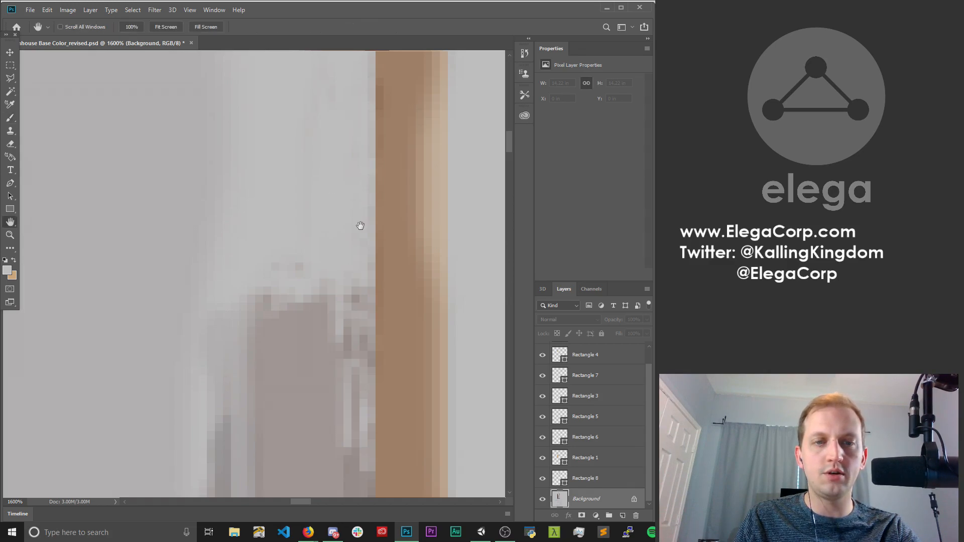
{"action": "left_click_drag", "start_coordinate": [359, 224], "coordinate": [338, 137]}
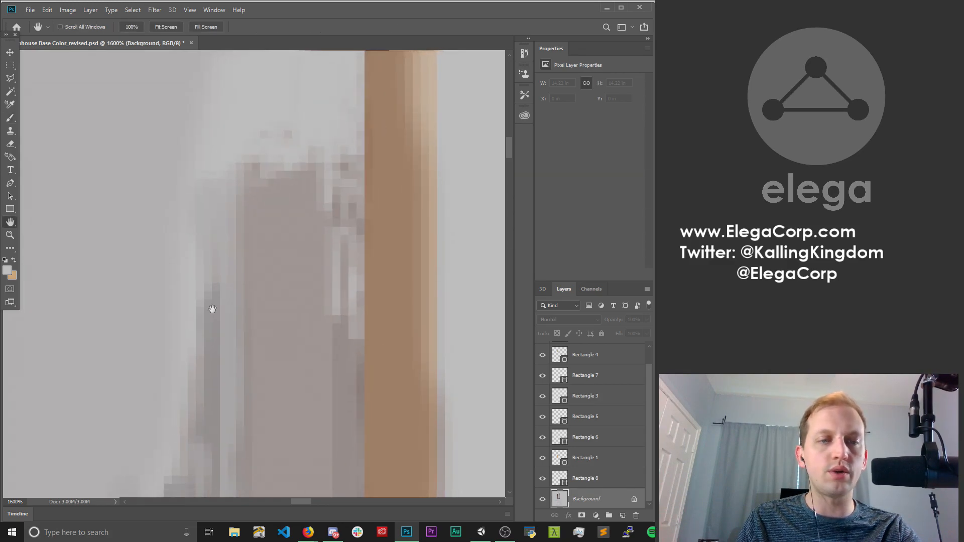
{"action": "key", "text": "b"}
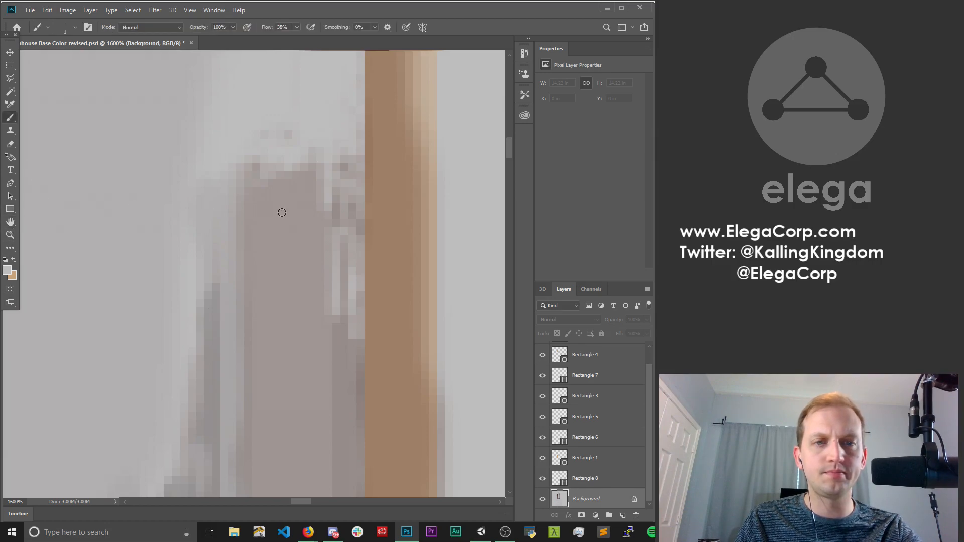
{"action": "left_click_drag", "start_coordinate": [352, 195], "coordinate": [347, 164]}
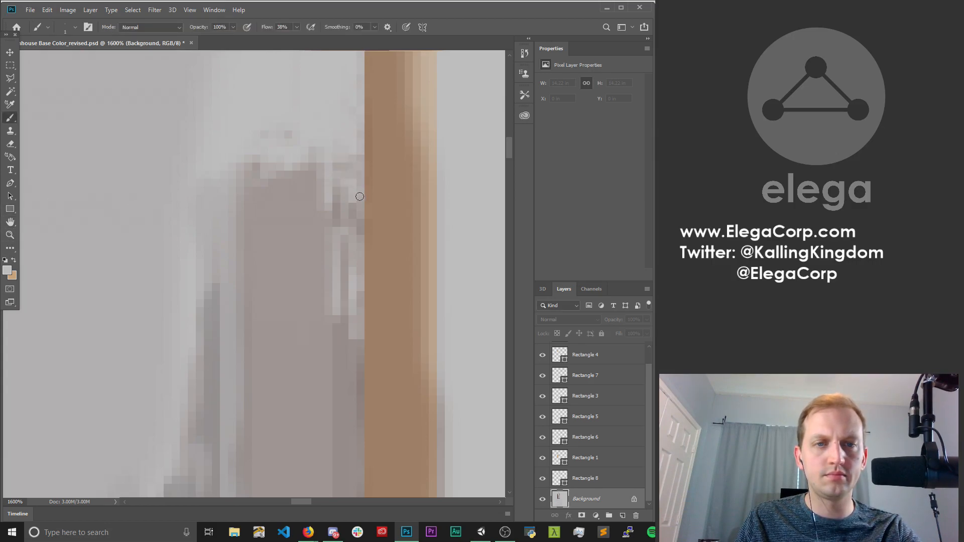
{"action": "left_click_drag", "start_coordinate": [360, 197], "coordinate": [357, 190]}
{"action": "mouse_move", "coordinate": [343, 224]}
{"action": "left_mouse_down"}
{"action": "mouse_move", "coordinate": [333, 179]}
{"action": "mouse_move", "coordinate": [340, 215]}
{"action": "left_mouse_up"}
{"action": "mouse_move", "coordinate": [345, 256]}
{"action": "left_mouse_down"}
{"action": "mouse_move", "coordinate": [349, 211]}
{"action": "mouse_move", "coordinate": [359, 274]}
{"action": "mouse_move", "coordinate": [355, 237]}
{"action": "mouse_move", "coordinate": [345, 254]}
{"action": "mouse_move", "coordinate": [336, 187]}
{"action": "mouse_move", "coordinate": [328, 289]}
{"action": "mouse_move", "coordinate": [287, 119]}
{"action": "mouse_move", "coordinate": [312, 255]}
{"action": "mouse_move", "coordinate": [327, 268]}
{"action": "mouse_move", "coordinate": [357, 232]}
{"action": "mouse_move", "coordinate": [371, 151]}
{"action": "left_mouse_up"}
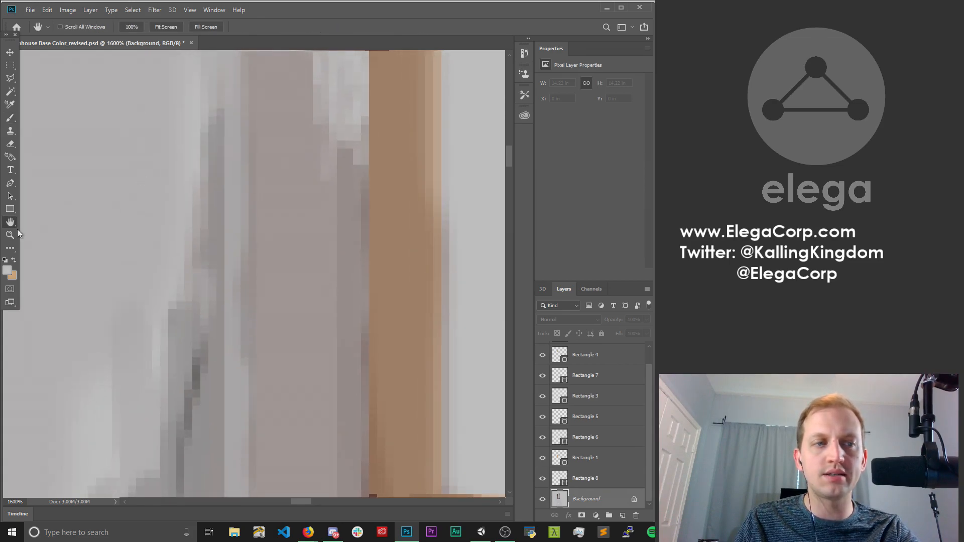
Paint light gray streaks over the gray-brown strip beside the tan rectangle's edge using a small brush.
{"action": "key", "text": "b"}
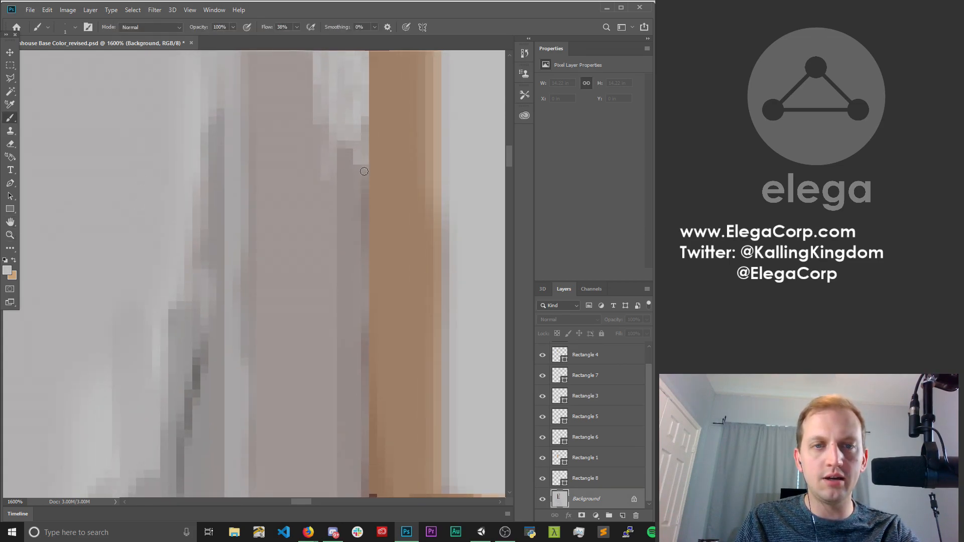
{"action": "mouse_move", "coordinate": [364, 171]}
{"action": "left_mouse_down"}
{"action": "mouse_move", "coordinate": [358, 332]}
{"action": "mouse_move", "coordinate": [355, 154]}
{"action": "left_mouse_up"}
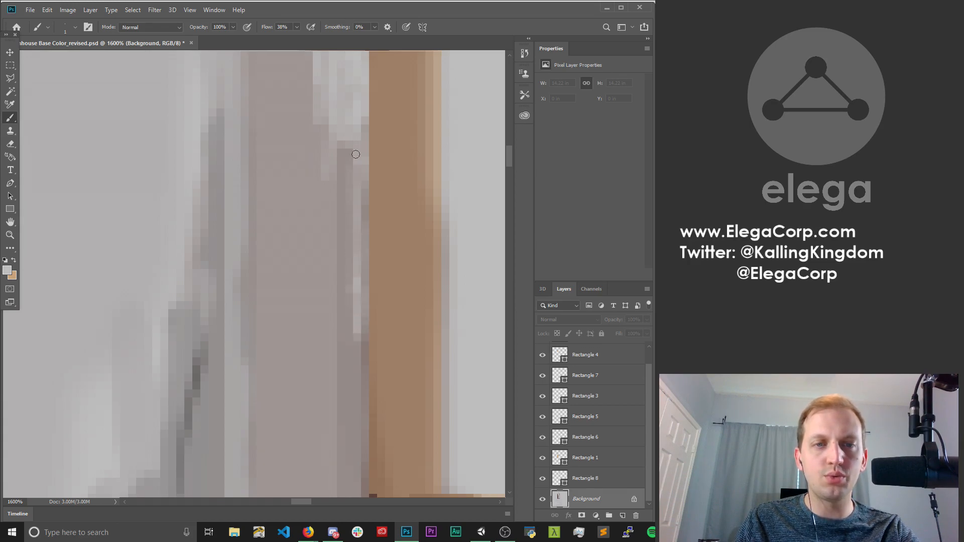
{"action": "left_click_drag", "start_coordinate": [364, 191], "coordinate": [358, 283]}
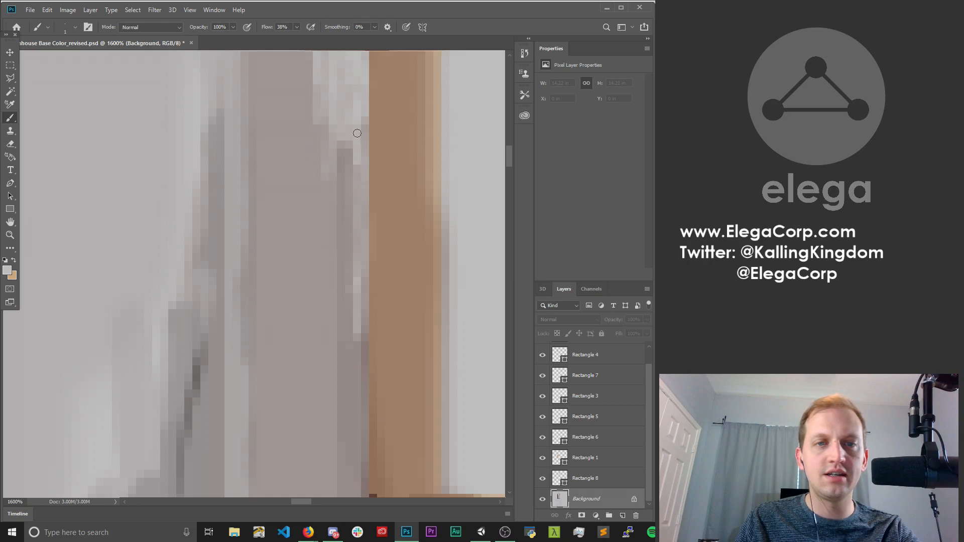
{"action": "mouse_move", "coordinate": [363, 107]}
{"action": "left_mouse_down"}
{"action": "mouse_move", "coordinate": [343, 118]}
{"action": "mouse_move", "coordinate": [345, 173]}
{"action": "mouse_move", "coordinate": [315, 345]}
{"action": "left_mouse_up"}
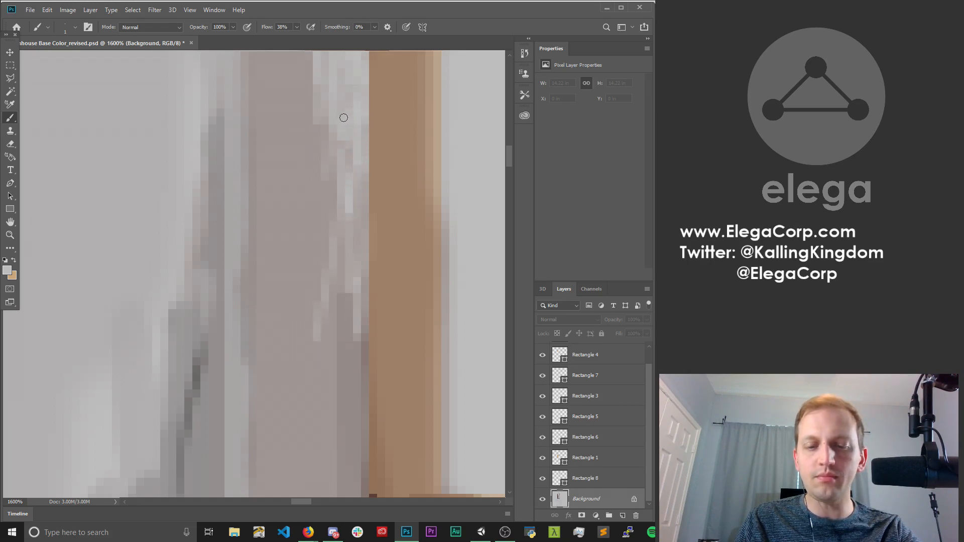
Cover the upper part of the gray-brown area with light gray using a larger brush.
{"action": "key", "text": "bracketright"}
{"action": "key", "text": "bracketright"}
{"action": "key", "text": "bracketright"}
{"action": "key", "text": "bracketright"}
{"action": "mouse_move", "coordinate": [291, 97]}
{"action": "left_mouse_down"}
{"action": "mouse_move", "coordinate": [267, 60]}
{"action": "mouse_move", "coordinate": [250, 184]}
{"action": "mouse_move", "coordinate": [284, 159]}
{"action": "mouse_move", "coordinate": [290, 286]}
{"action": "mouse_move", "coordinate": [259, 119]}
{"action": "mouse_move", "coordinate": [218, 338]}
{"action": "mouse_move", "coordinate": [211, 215]}
{"action": "mouse_move", "coordinate": [191, 191]}
{"action": "mouse_move", "coordinate": [252, 291]}
{"action": "mouse_move", "coordinate": [262, 241]}
{"action": "mouse_move", "coordinate": [221, 382]}
{"action": "mouse_move", "coordinate": [194, 394]}
{"action": "mouse_move", "coordinate": [298, 138]}
{"action": "mouse_move", "coordinate": [304, 258]}
{"action": "mouse_move", "coordinate": [263, 355]}
{"action": "mouse_move", "coordinate": [333, 148]}
{"action": "left_mouse_up"}
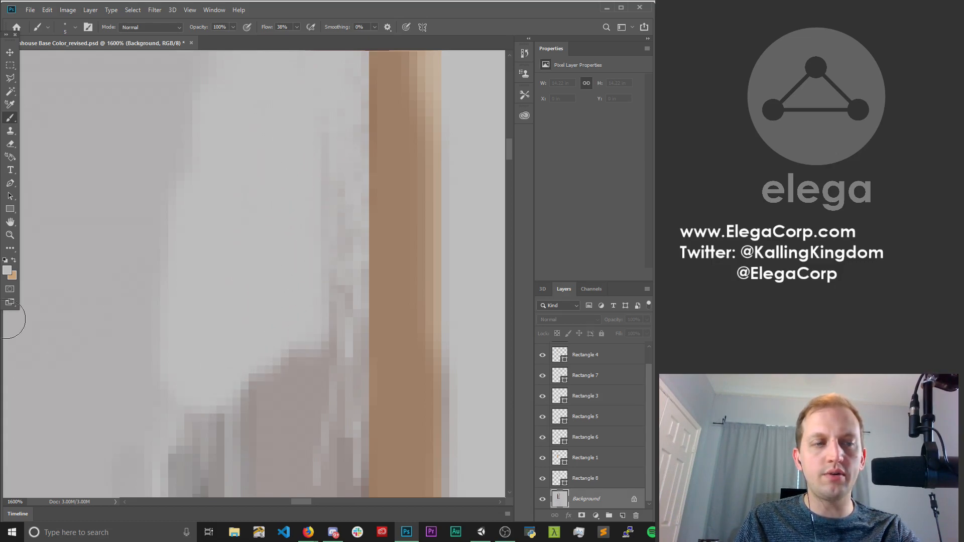
Inspect the gray wall panel and the surrounding brown wood frame for leftover discolored patches.
{"action": "left_click", "coordinate": [10, 234]}
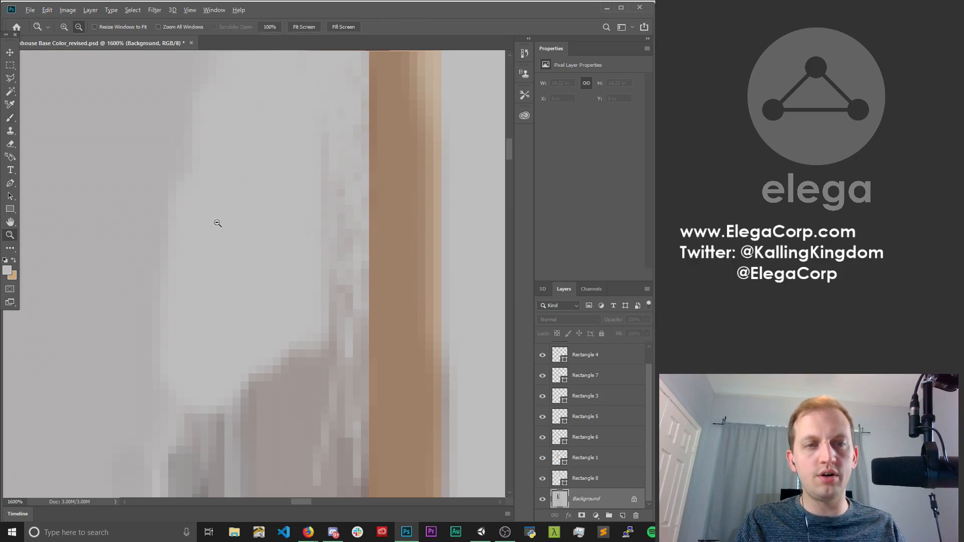
{"action": "left_click", "coordinate": [295, 340]}
{"action": "left_click", "coordinate": [295, 339]}
{"action": "left_click", "coordinate": [295, 340]}
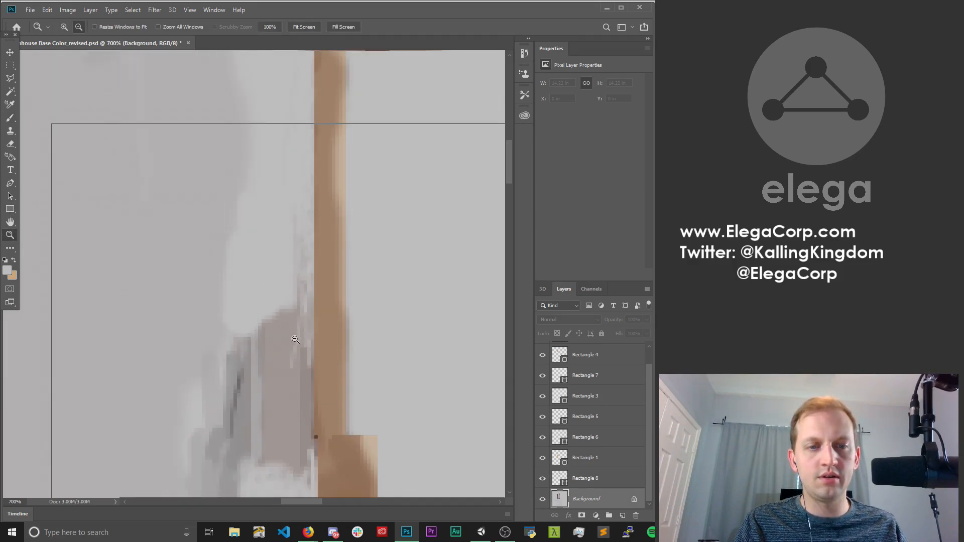
{"action": "left_click", "coordinate": [295, 339]}
{"action": "left_click", "coordinate": [297, 351]}
{"action": "left_click", "coordinate": [260, 359]}
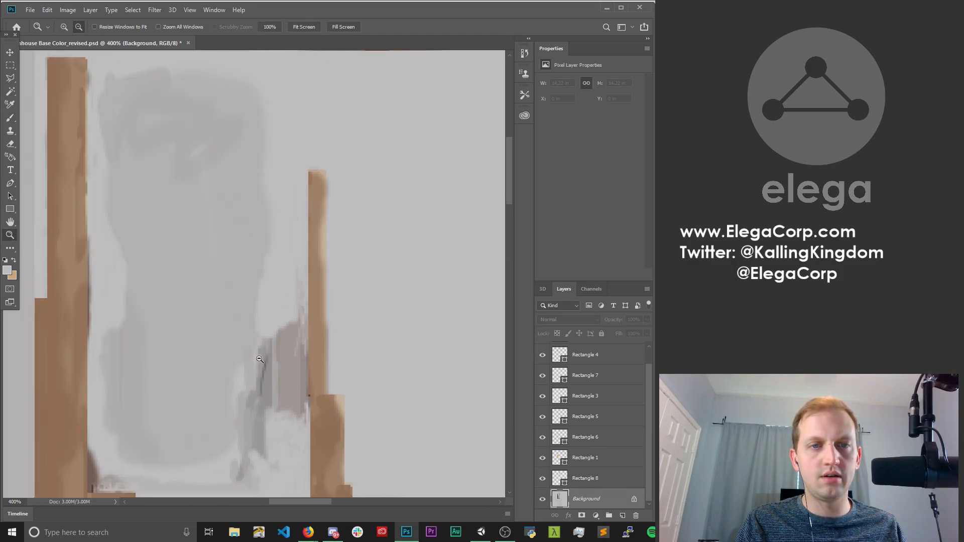
{"action": "left_click", "coordinate": [260, 359]}
{"action": "key", "text": "h"}
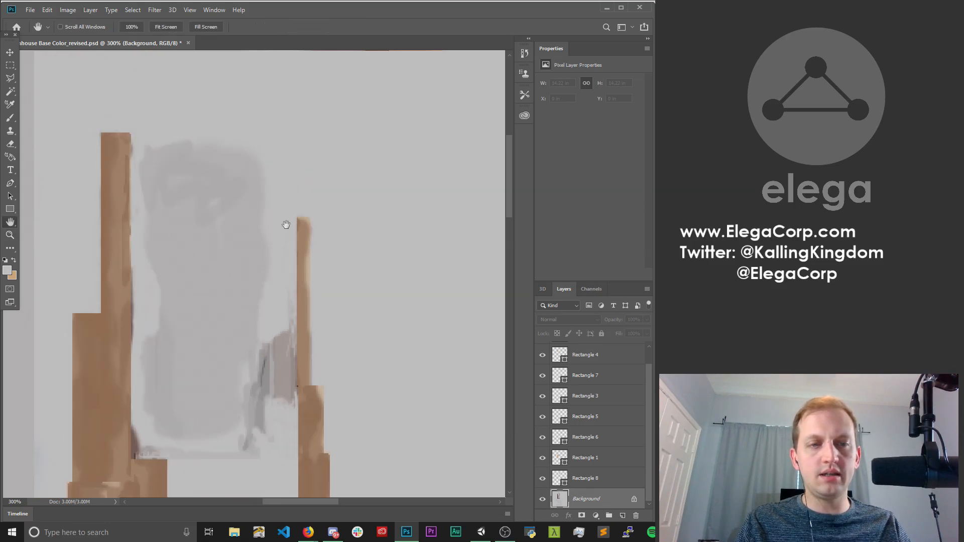
{"action": "left_click_drag", "start_coordinate": [208, 388], "coordinate": [300, 231]}
{"action": "scroll", "coordinate": [309, 279], "scroll_direction": "down", "scroll_amount": 5}
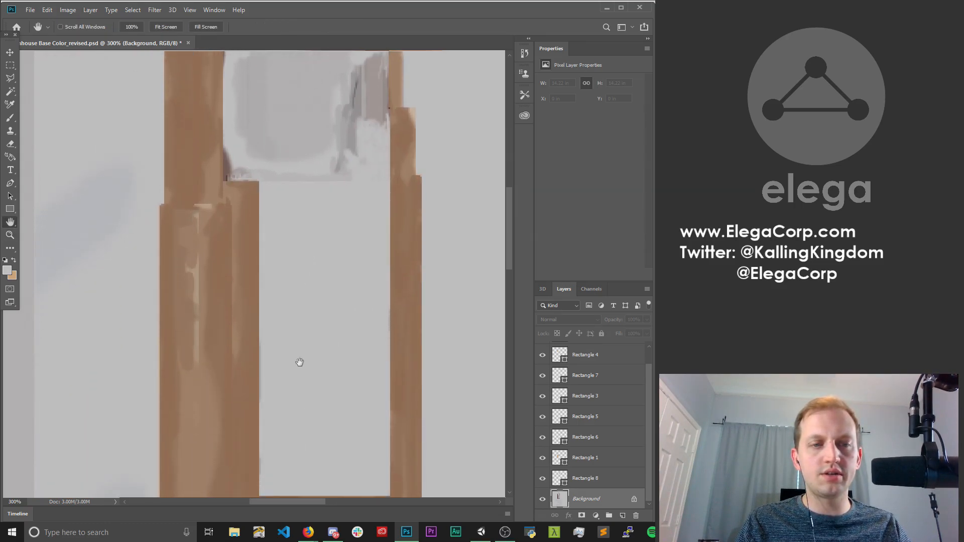
{"action": "scroll", "coordinate": [299, 362], "scroll_direction": "down", "scroll_amount": 5}
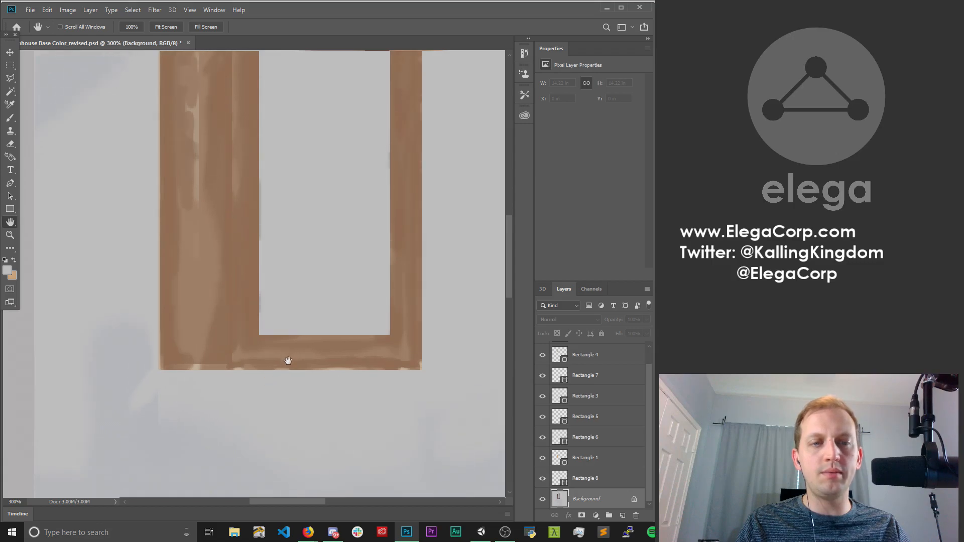
{"action": "scroll", "coordinate": [288, 360], "scroll_direction": "up", "scroll_amount": 5}
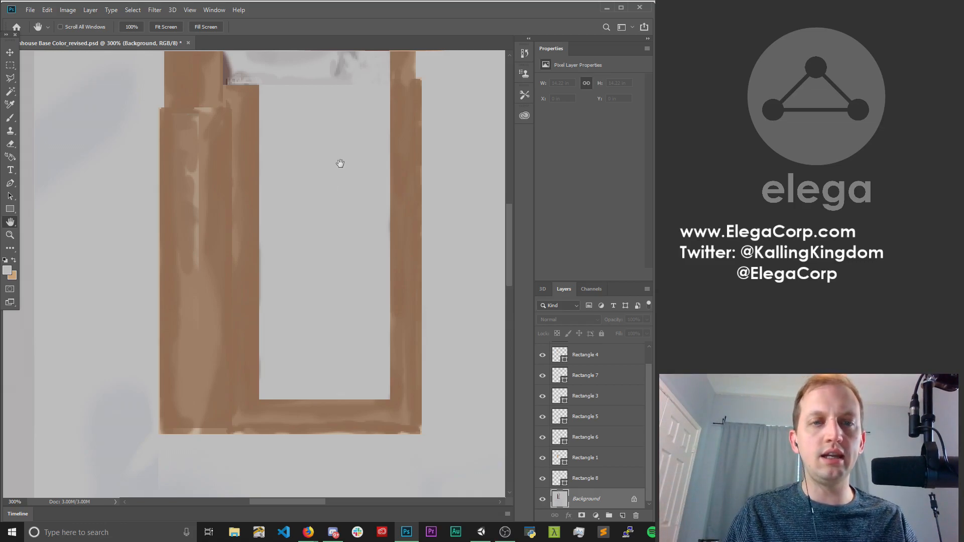
{"action": "scroll", "coordinate": [340, 164], "scroll_direction": "up", "scroll_amount": 10}
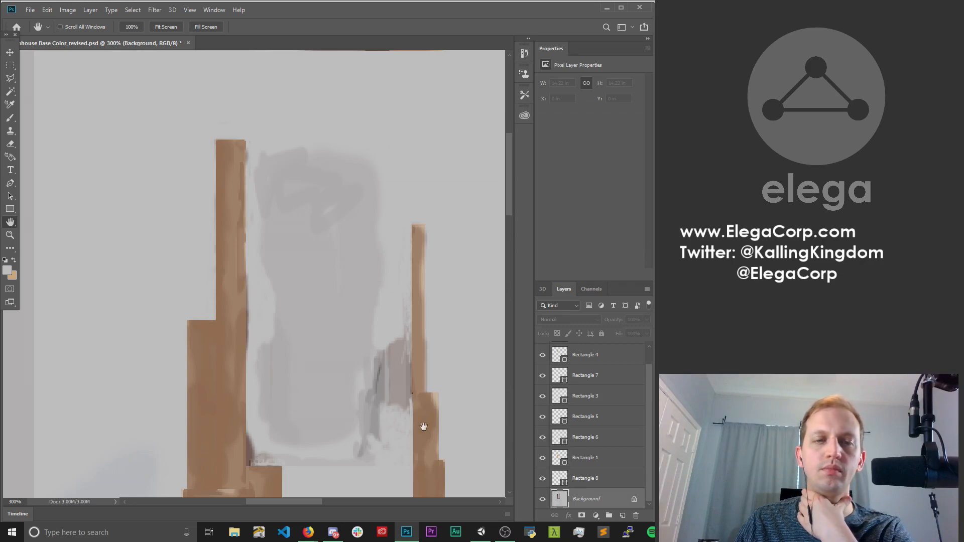
Paint light gray over the remaining gray-brown patch and the dark streak beside it with a larger brush.
{"action": "left_click", "coordinate": [10, 234]}
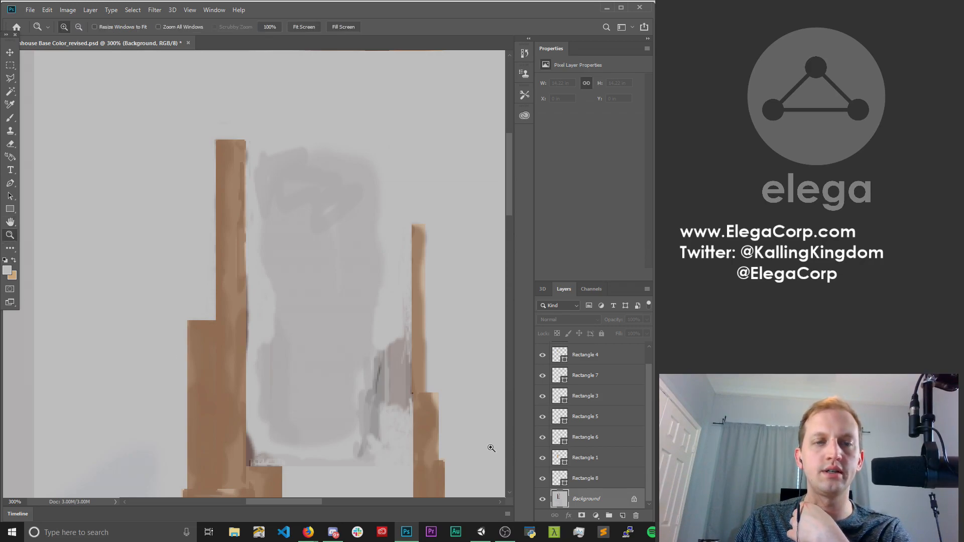
{"action": "left_click", "coordinate": [385, 391]}
{"action": "left_click", "coordinate": [384, 389]}
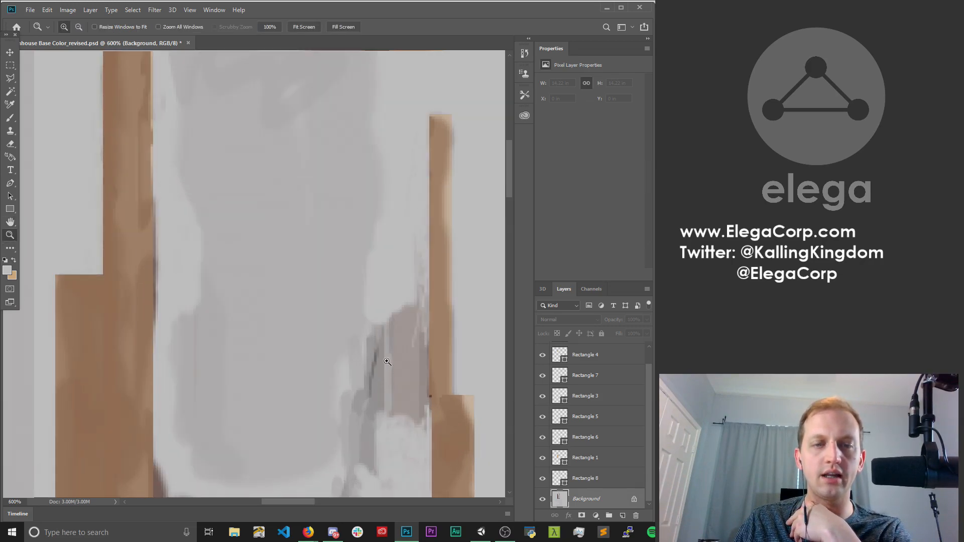
{"action": "left_click", "coordinate": [383, 377]}
{"action": "left_click", "coordinate": [396, 354]}
{"action": "left_click", "coordinate": [408, 351]}
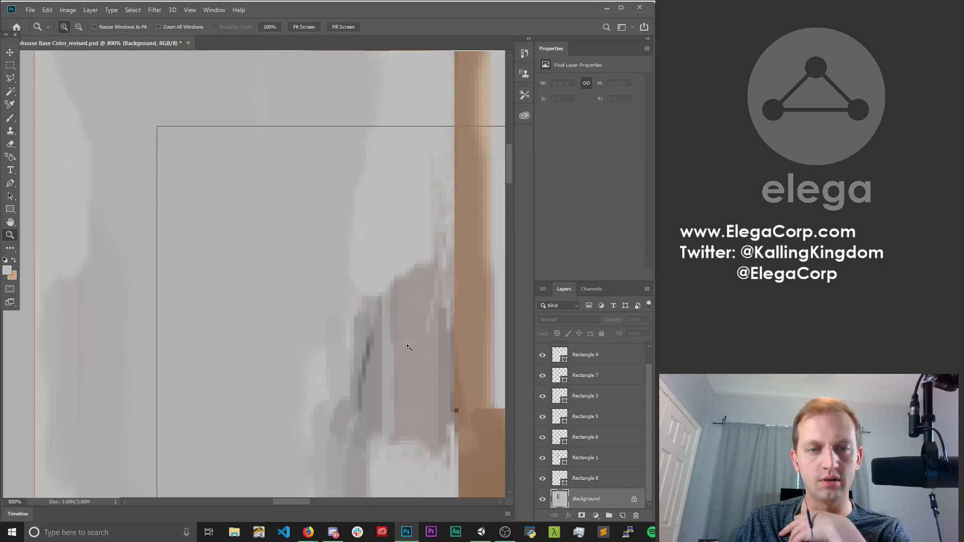
{"action": "left_click", "coordinate": [408, 346]}
{"action": "key", "text": "h"}
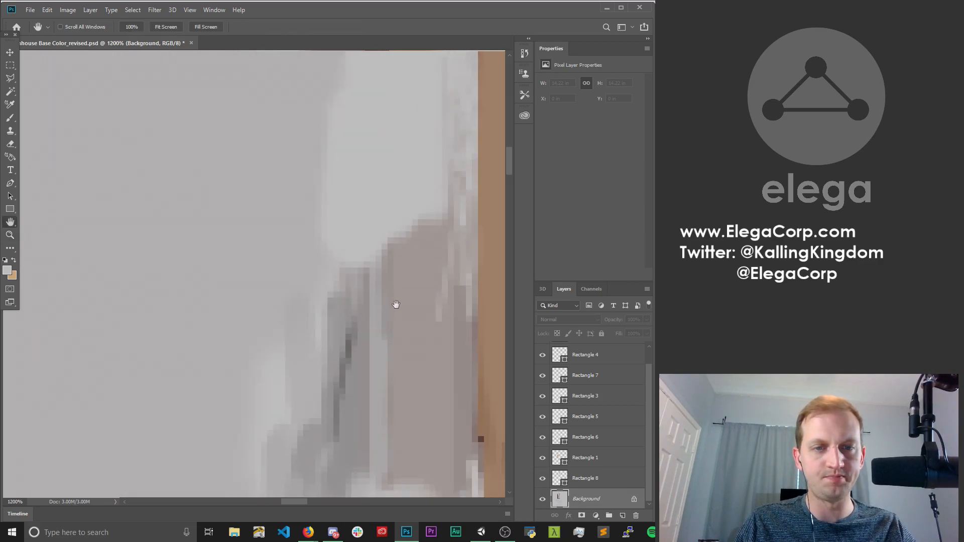
{"action": "left_click_drag", "start_coordinate": [396, 304], "coordinate": [362, 204]}
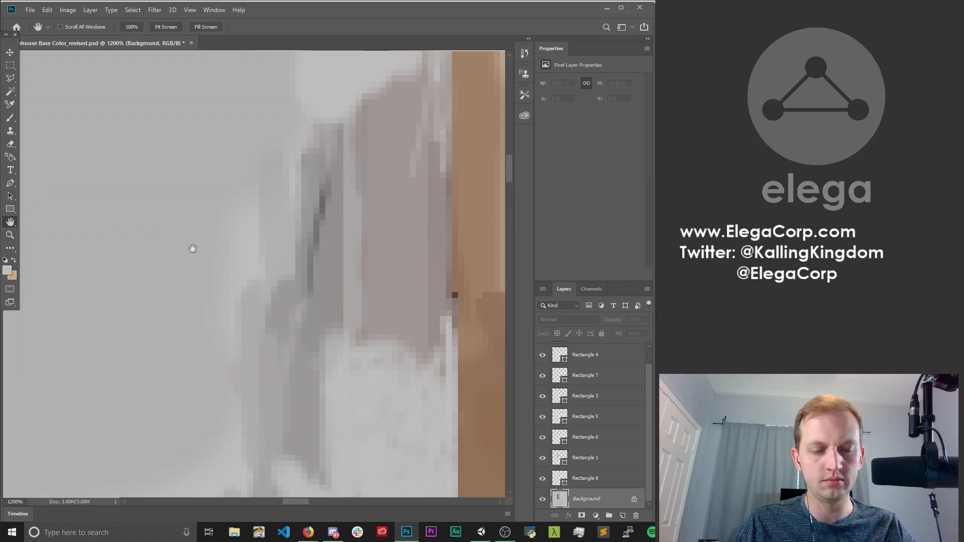
{"action": "key", "text": "b"}
{"action": "key", "text": "bracketright"}
{"action": "key", "text": "bracketright"}
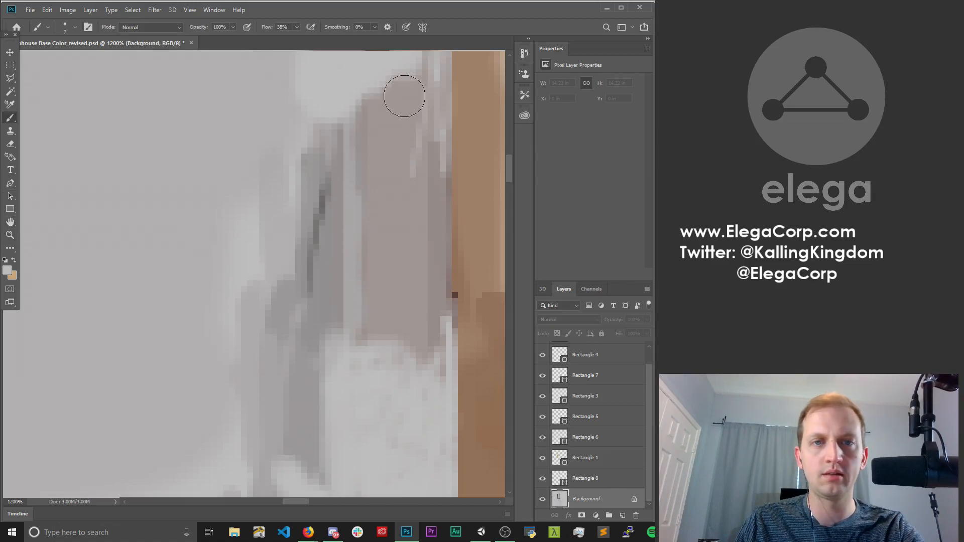
{"action": "mouse_move", "coordinate": [405, 91]}
{"action": "left_mouse_down"}
{"action": "mouse_move", "coordinate": [403, 104]}
{"action": "mouse_move", "coordinate": [393, 86]}
{"action": "mouse_move", "coordinate": [352, 219]}
{"action": "mouse_move", "coordinate": [333, 140]}
{"action": "mouse_move", "coordinate": [308, 178]}
{"action": "mouse_move", "coordinate": [351, 275]}
{"action": "mouse_move", "coordinate": [370, 219]}
{"action": "mouse_move", "coordinate": [398, 245]}
{"action": "mouse_move", "coordinate": [396, 161]}
{"action": "mouse_move", "coordinate": [408, 215]}
{"action": "mouse_move", "coordinate": [423, 159]}
{"action": "mouse_move", "coordinate": [422, 99]}
{"action": "mouse_move", "coordinate": [393, 297]}
{"action": "mouse_move", "coordinate": [381, 332]}
{"action": "mouse_move", "coordinate": [352, 321]}
{"action": "left_mouse_up"}
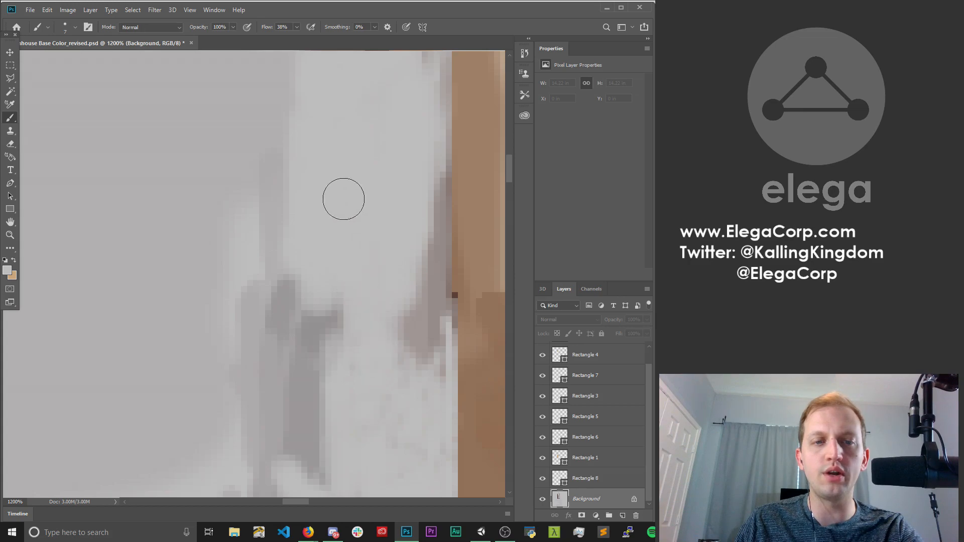
{"action": "left_click_drag", "start_coordinate": [404, 414], "coordinate": [414, 287]}
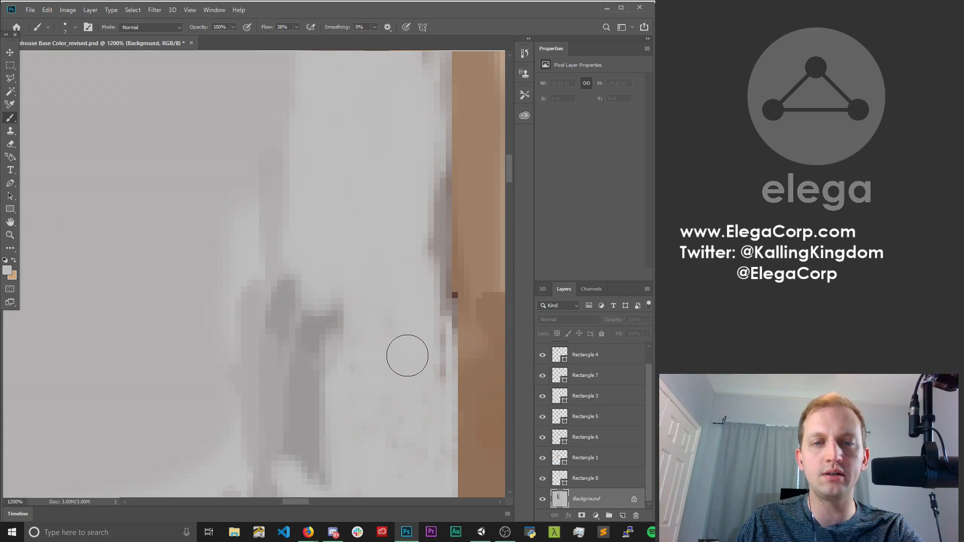
Paint out the dark brown pixel and the brown fringe along the tan rectangle's edge with a very small brush.
{"action": "key", "text": "bracketleft"}
{"action": "key", "text": "bracketleft"}
{"action": "key", "text": "bracketleft"}
{"action": "key", "text": "bracketleft"}
{"action": "key", "text": "bracketleft"}
{"action": "key", "text": "bracketleft"}
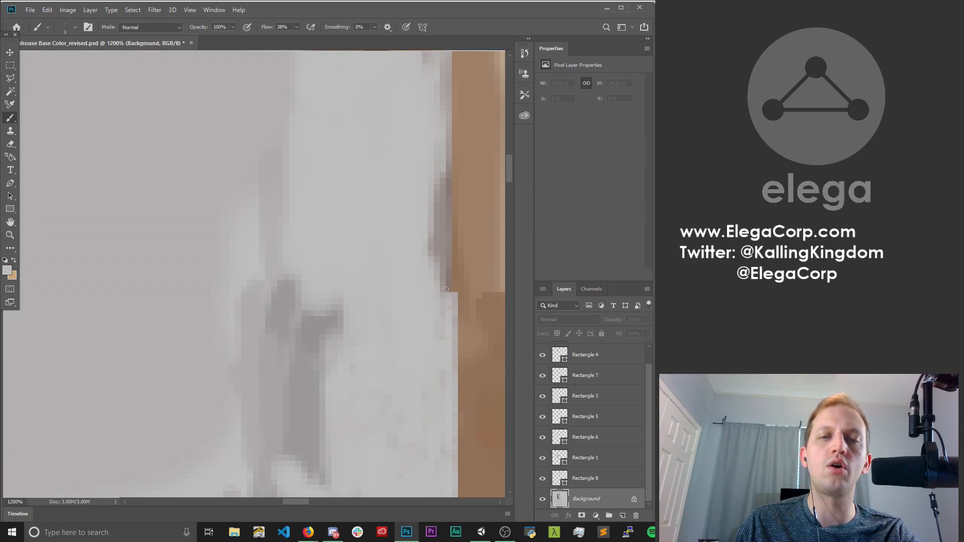
{"action": "left_click_drag", "start_coordinate": [447, 272], "coordinate": [448, 303]}
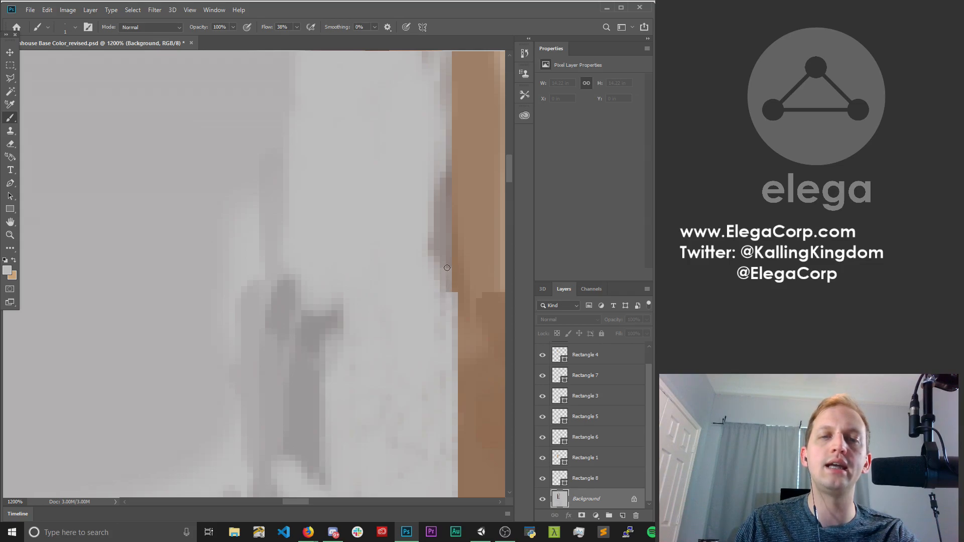
{"action": "left_click_drag", "start_coordinate": [446, 254], "coordinate": [448, 227]}
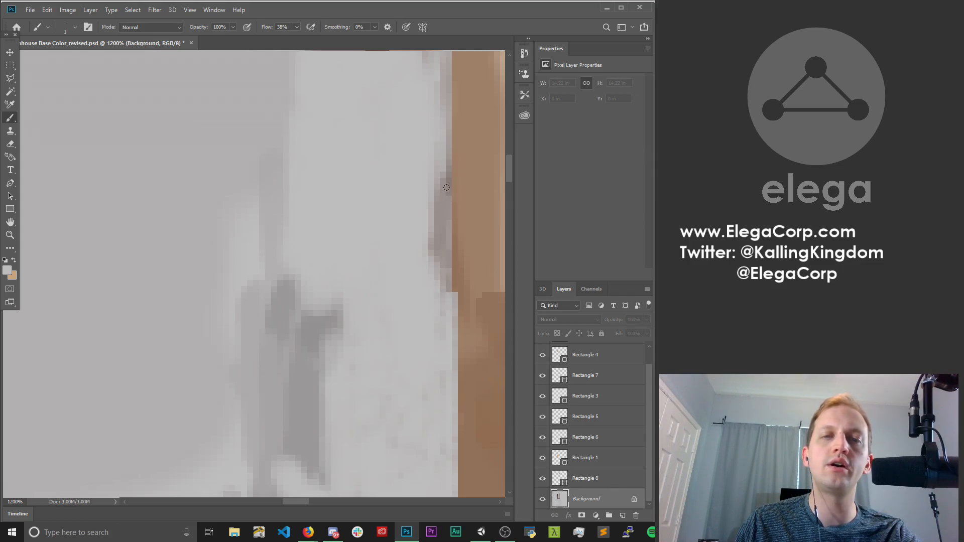
{"action": "mouse_move", "coordinate": [447, 188]}
{"action": "left_mouse_down"}
{"action": "mouse_move", "coordinate": [447, 166]}
{"action": "mouse_move", "coordinate": [440, 280]}
{"action": "left_mouse_up"}
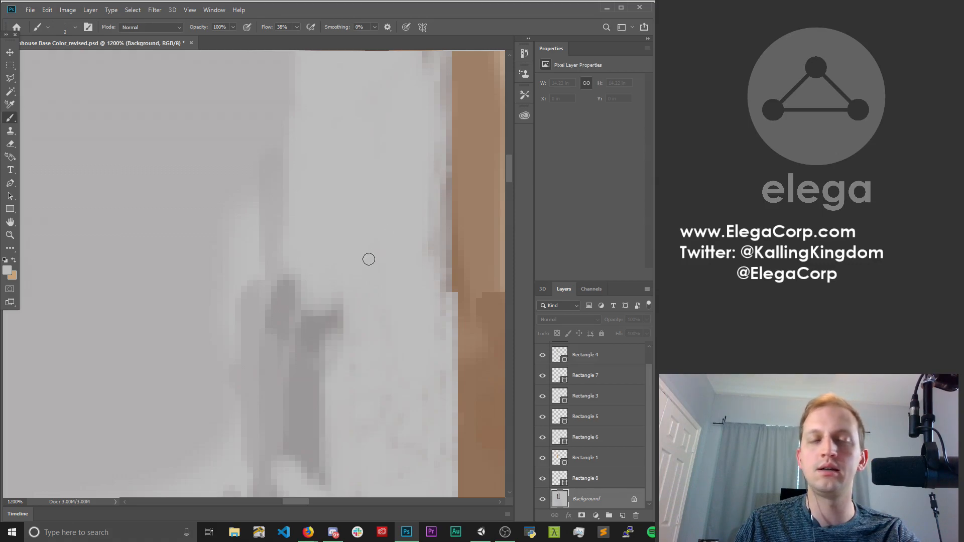
Cover the dark gray vertical streaks in the middle of the wall area with light gray using a larger brush.
{"action": "key", "text": "bracketright"}
{"action": "key", "text": "bracketright"}
{"action": "key", "text": "bracketright"}
{"action": "key", "text": "bracketright"}
{"action": "key", "text": "bracketright"}
{"action": "mouse_move", "coordinate": [332, 340]}
{"action": "left_mouse_down"}
{"action": "mouse_move", "coordinate": [312, 232]}
{"action": "mouse_move", "coordinate": [308, 487]}
{"action": "mouse_move", "coordinate": [237, 262]}
{"action": "mouse_move", "coordinate": [275, 366]}
{"action": "mouse_move", "coordinate": [282, 267]}
{"action": "left_mouse_up"}
Lighten the remaining brownish pixels bordering the tan rectangle just above its wider section, using a very small brush.
{"action": "key", "text": "bracketleft"}
{"action": "key", "text": "bracketleft"}
{"action": "key", "text": "bracketleft"}
{"action": "key", "text": "bracketleft"}
{"action": "key", "text": "bracketleft"}
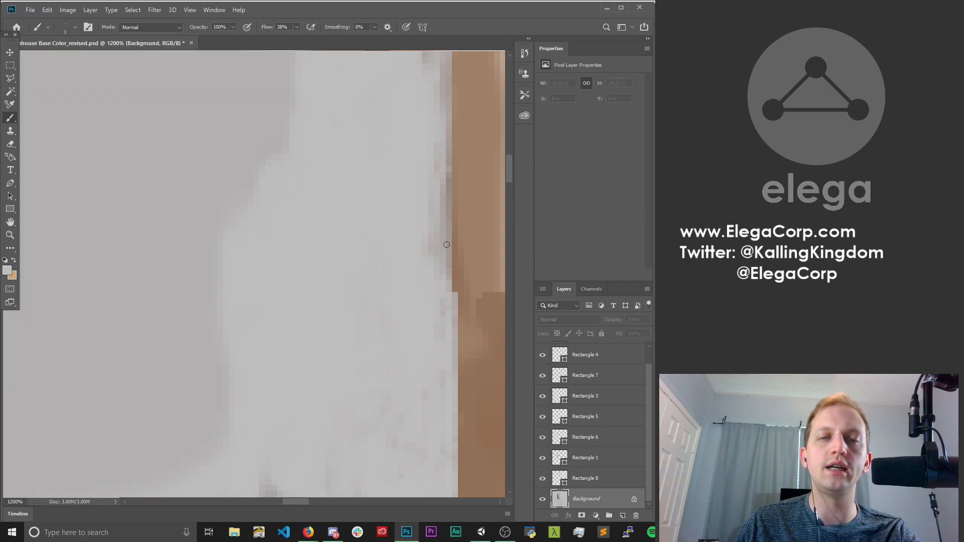
{"action": "left_click_drag", "start_coordinate": [447, 258], "coordinate": [448, 290]}
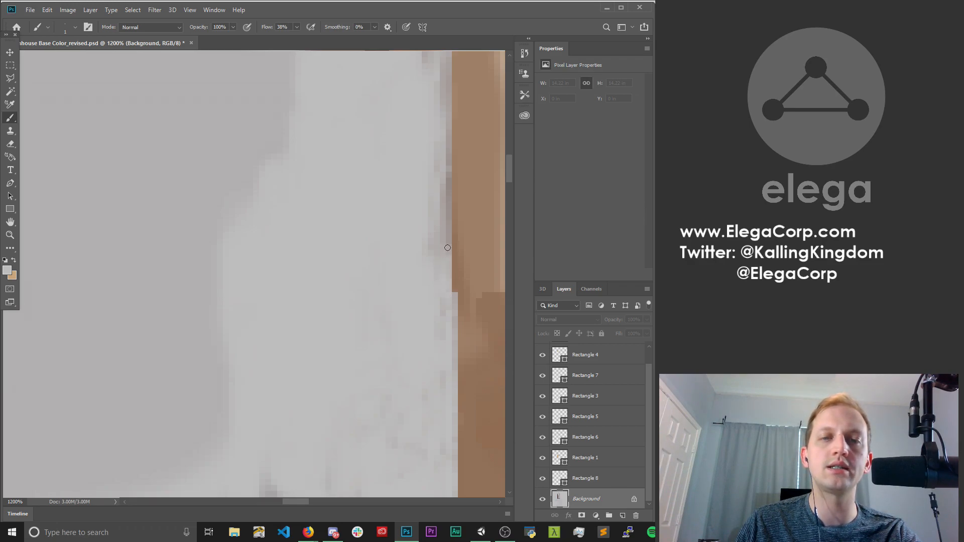
{"action": "left_click_drag", "start_coordinate": [446, 189], "coordinate": [447, 225]}
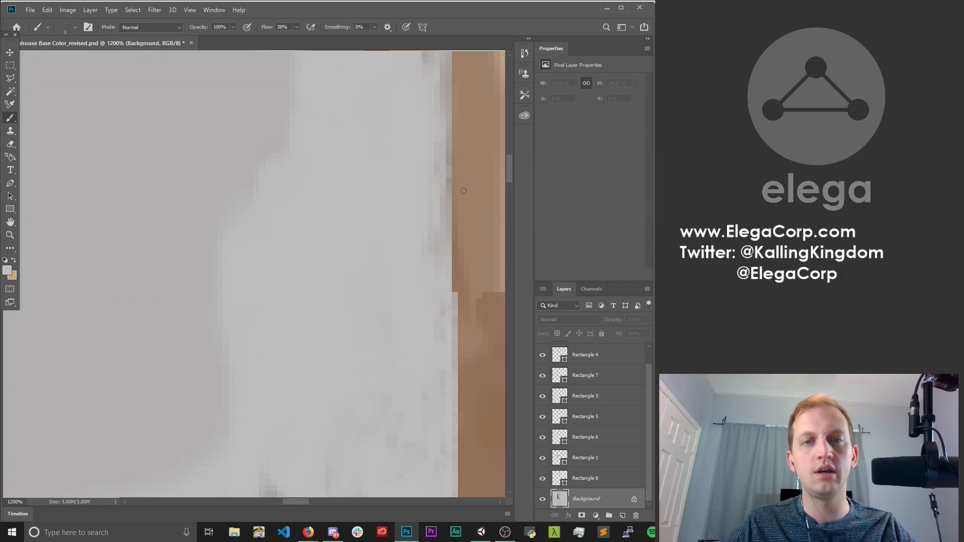
{"action": "left_click_drag", "start_coordinate": [447, 182], "coordinate": [451, 210]}
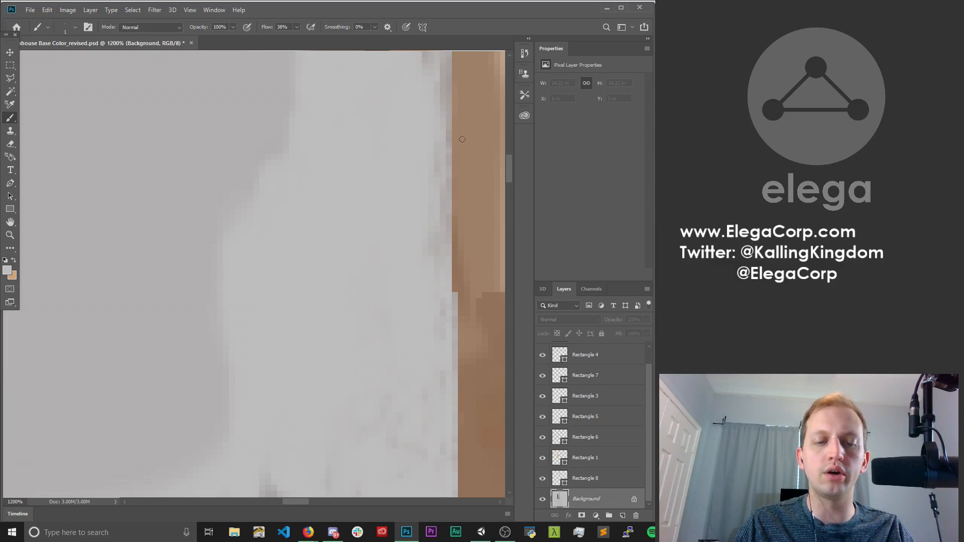
Paint light gray over the dark smudges near the wall area's lower edge with a medium-sized brush.
{"action": "key", "text": "space"}
{"action": "left_click_drag", "start_coordinate": [448, 347], "coordinate": [430, 170]}
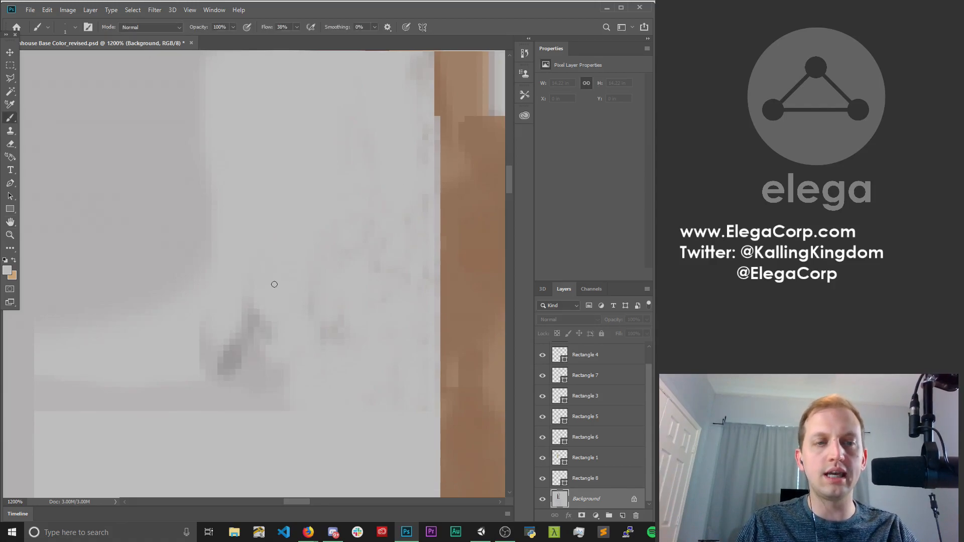
{"action": "key", "text": "bracketright"}
{"action": "key", "text": "bracketright"}
{"action": "key", "text": "bracketright"}
{"action": "key", "text": "bracketright"}
{"action": "mouse_move", "coordinate": [284, 286]}
{"action": "left_mouse_down"}
{"action": "mouse_move", "coordinate": [267, 335]}
{"action": "mouse_move", "coordinate": [215, 344]}
{"action": "mouse_move", "coordinate": [321, 333]}
{"action": "mouse_move", "coordinate": [333, 254]}
{"action": "mouse_move", "coordinate": [376, 197]}
{"action": "left_mouse_up"}
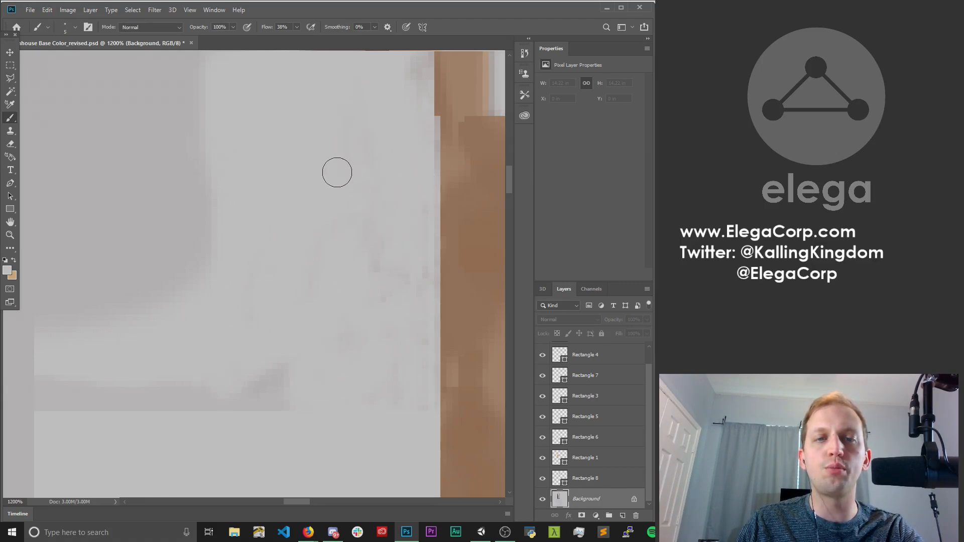
{"action": "key", "text": "space"}
{"action": "left_click_drag", "start_coordinate": [406, 118], "coordinate": [389, 330]}
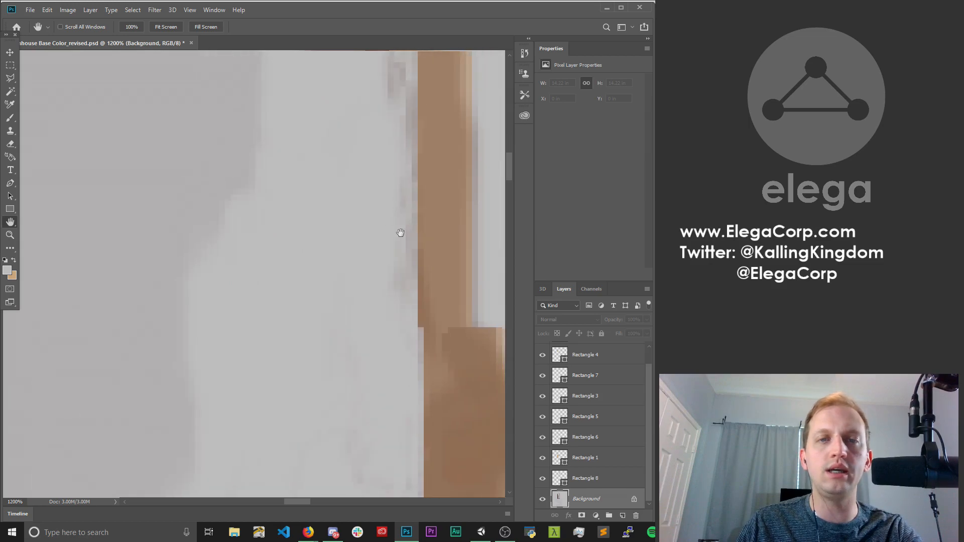
Paint light gray over the dark smudges along the left edge of the thin brown beam with a 1 px brush.
{"action": "left_click_drag", "start_coordinate": [401, 232], "coordinate": [404, 326]}
{"action": "left_click_drag", "start_coordinate": [374, 195], "coordinate": [381, 282]}
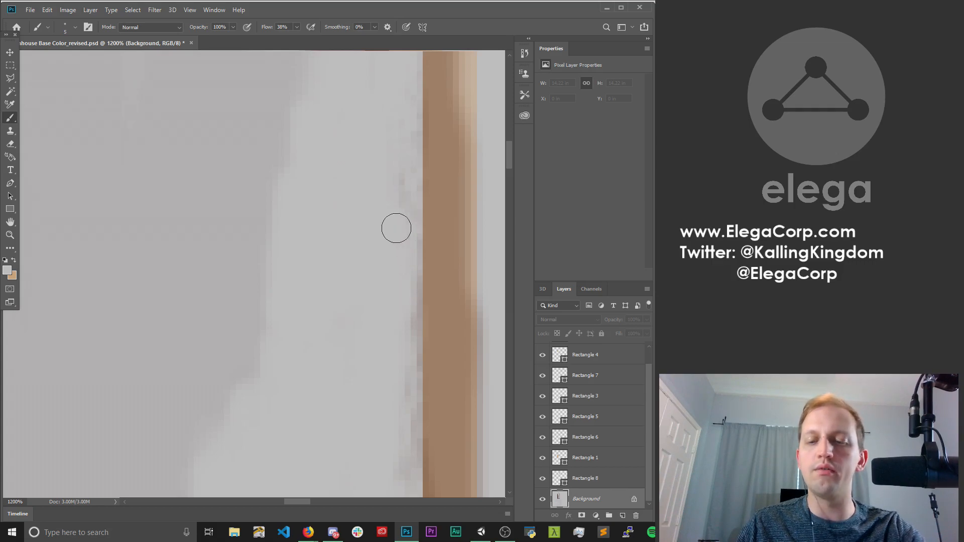
{"action": "key", "text": "bracketleft"}
{"action": "key", "text": "bracketleft"}
{"action": "key", "text": "bracketleft"}
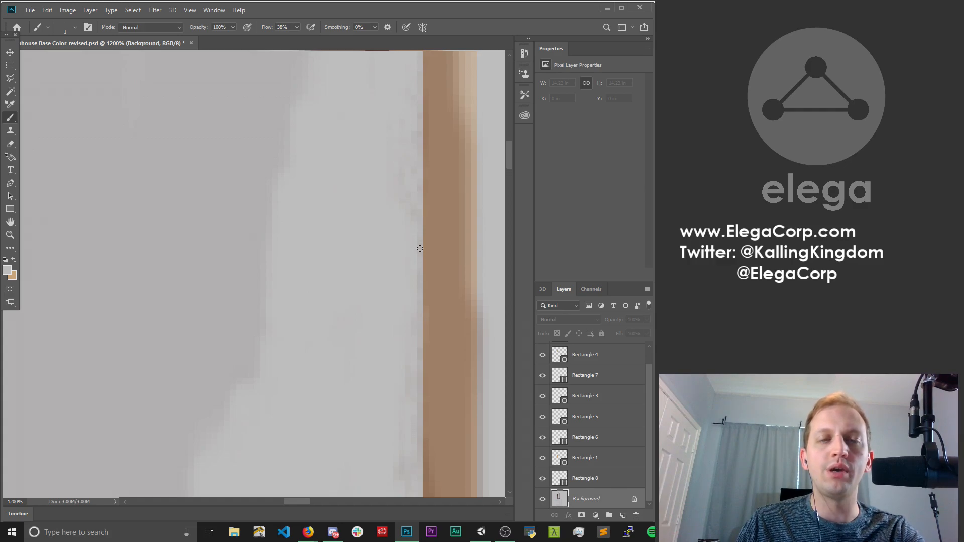
Paint out the gray fringe around the upper end of the thin brown beam in the same light gray.
{"action": "key", "text": "space"}
{"action": "left_click_drag", "start_coordinate": [433, 177], "coordinate": [437, 280]}
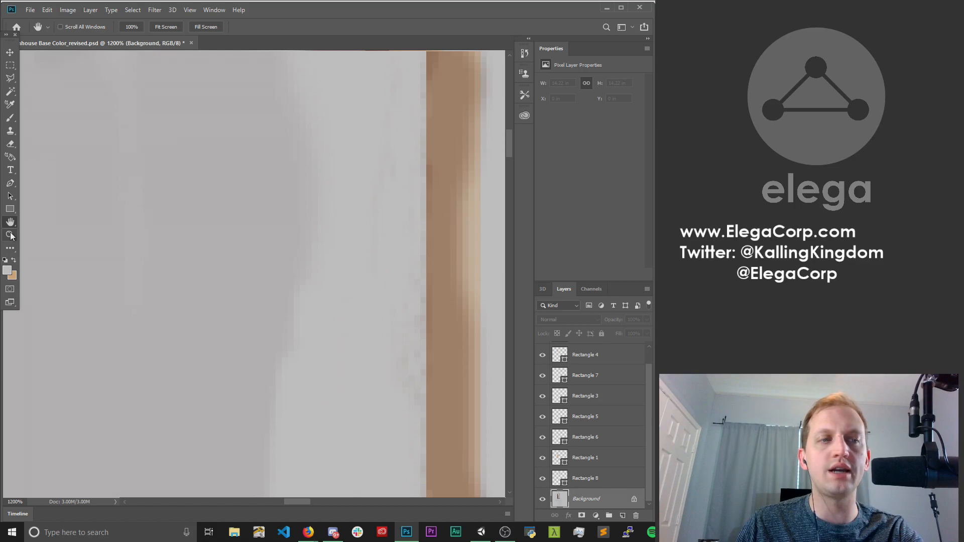
{"action": "key", "text": "b"}
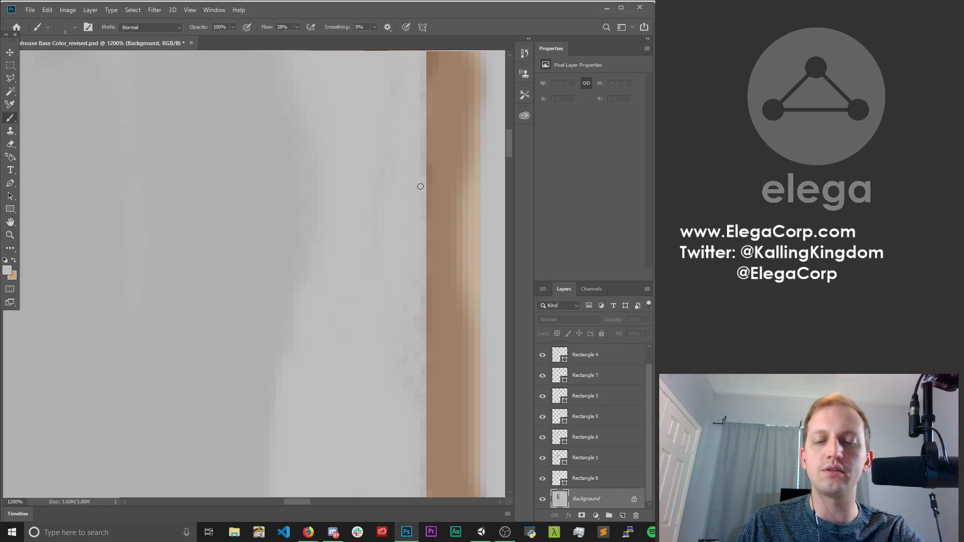
{"action": "key", "text": "space"}
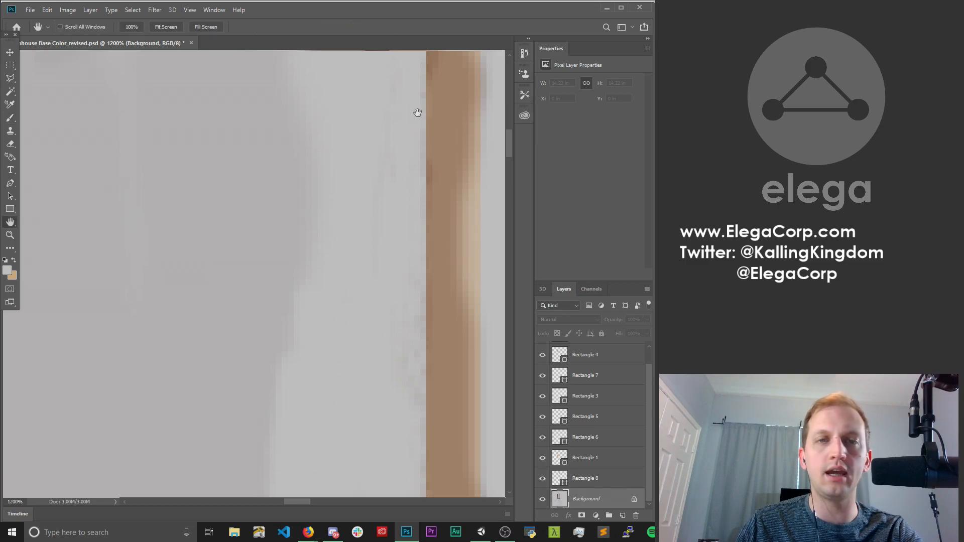
{"action": "left_click_drag", "start_coordinate": [420, 112], "coordinate": [424, 224]}
{"action": "key", "text": "e"}
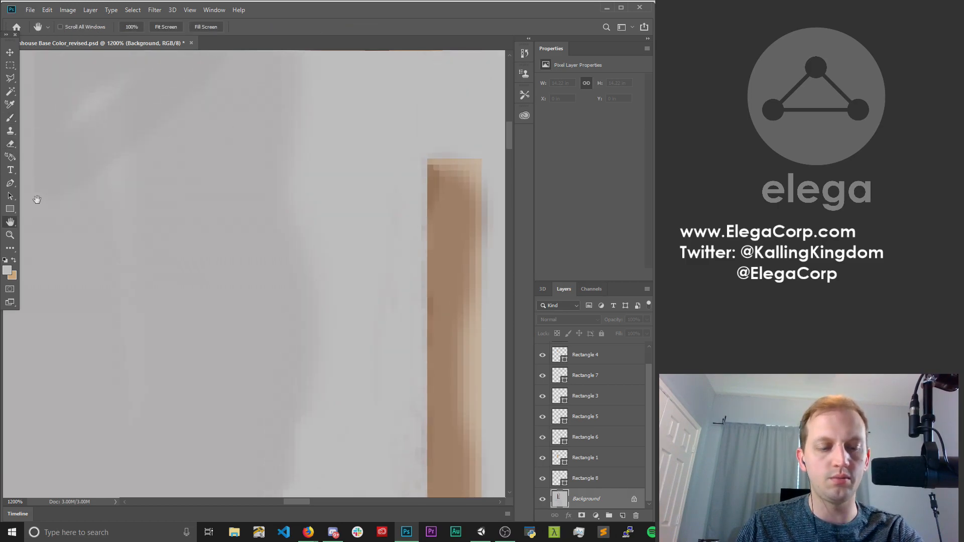
{"action": "key", "text": "b"}
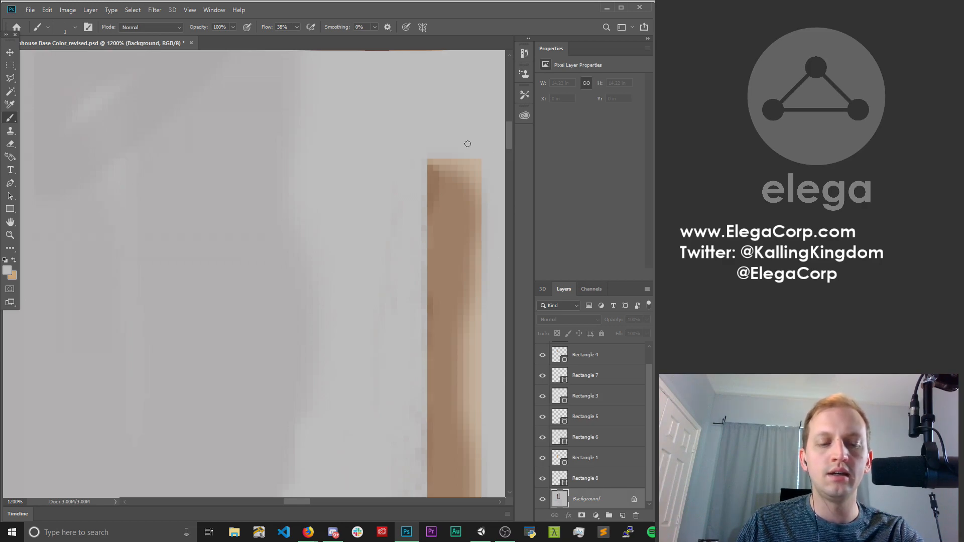
Touch up the remaining faint smudges beside the middle of the thin beam's left edge with light gray.
{"action": "key", "text": "space"}
{"action": "left_click_drag", "start_coordinate": [451, 206], "coordinate": [364, 100]}
{"action": "mouse_move", "coordinate": [299, 222]}
{"action": "left_mouse_down"}
{"action": "mouse_move", "coordinate": [308, 172]}
{"action": "mouse_move", "coordinate": [368, 122]}
{"action": "left_mouse_up"}
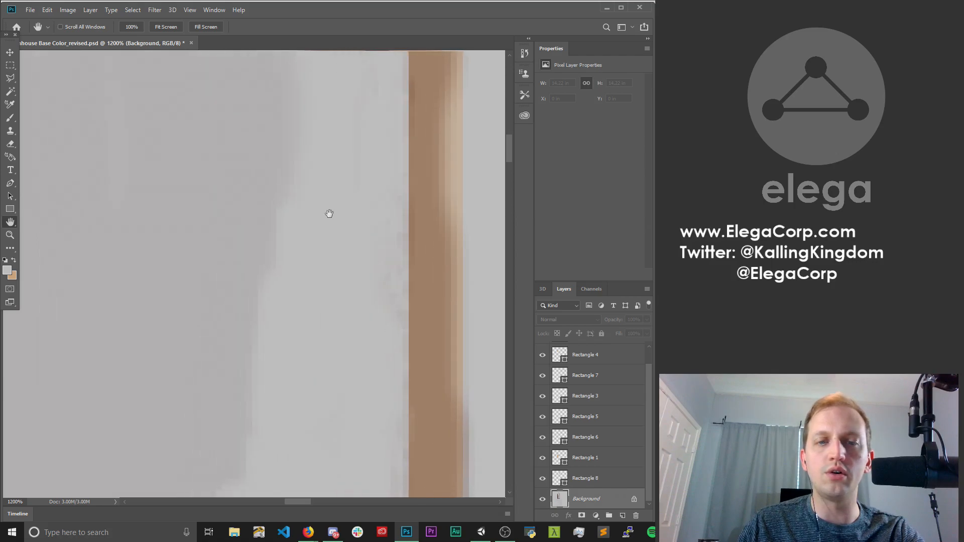
{"action": "left_click_drag", "start_coordinate": [353, 333], "coordinate": [321, 317]}
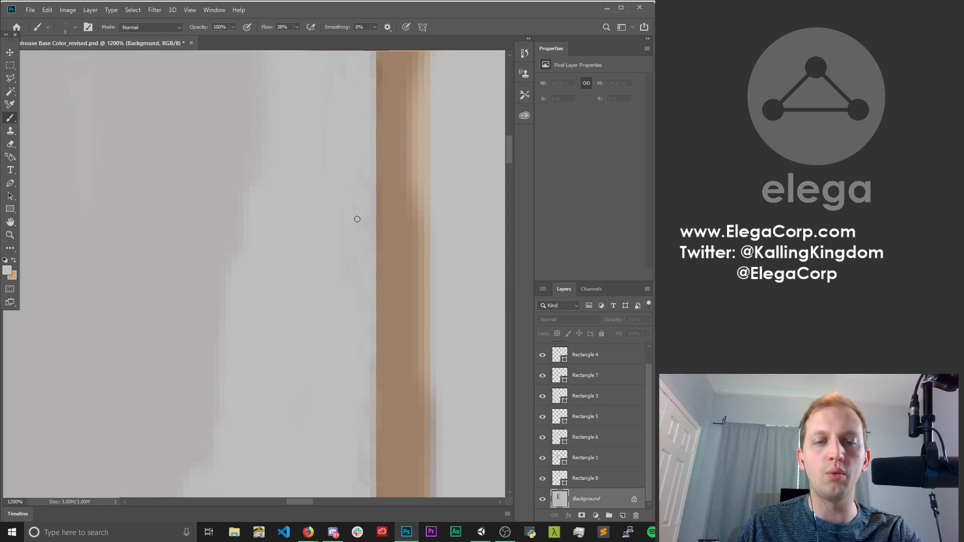
Paint light gray down the right side of the darker gray patch between the two beams with an 8 px brush.
{"action": "key", "text": "z"}
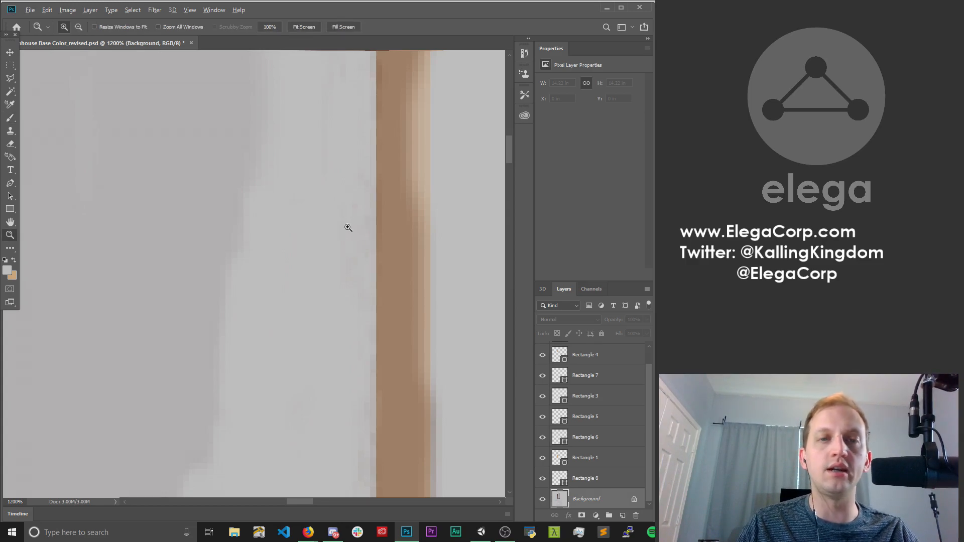
{"action": "left_click", "coordinate": [347, 226], "text": "alt"}
{"action": "left_click", "coordinate": [300, 220], "text": "alt"}
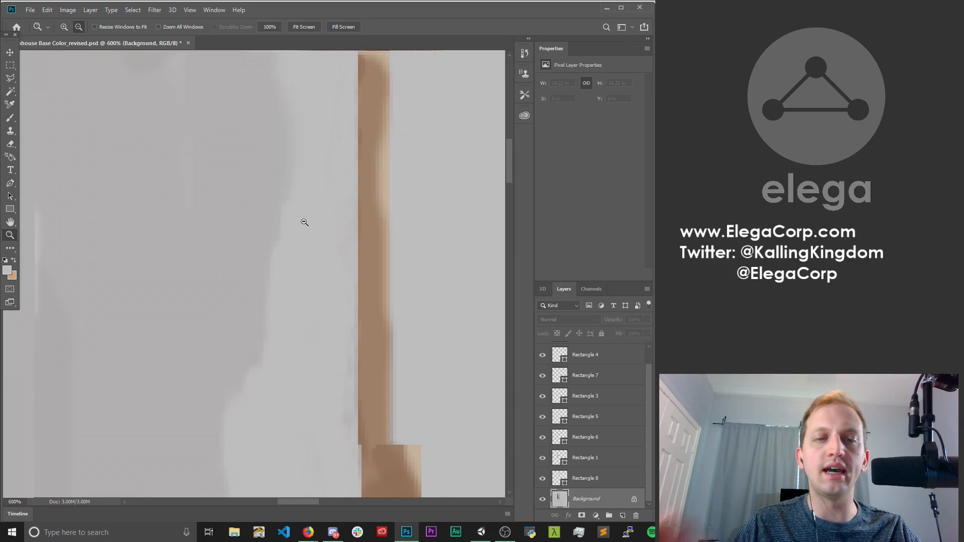
{"action": "left_click", "coordinate": [305, 222], "text": "alt"}
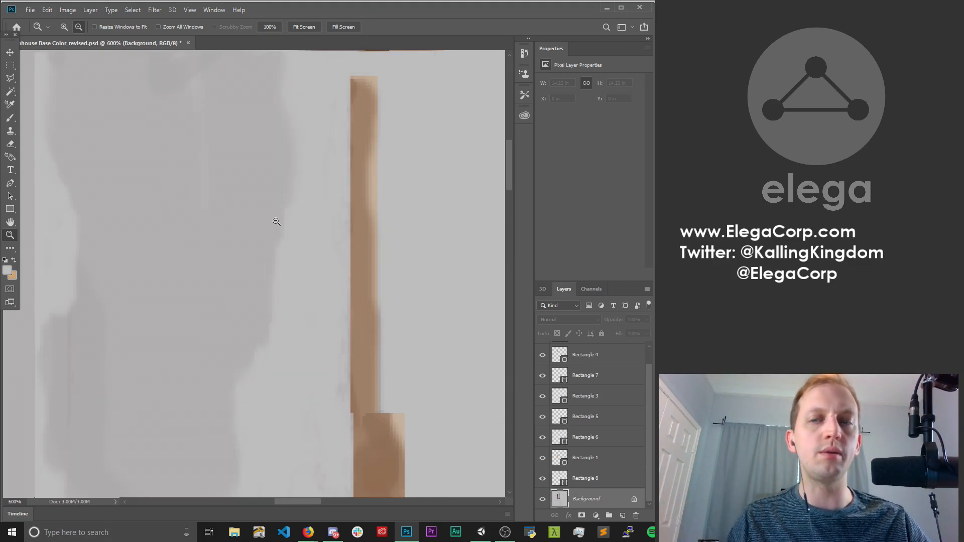
{"action": "key", "text": "h"}
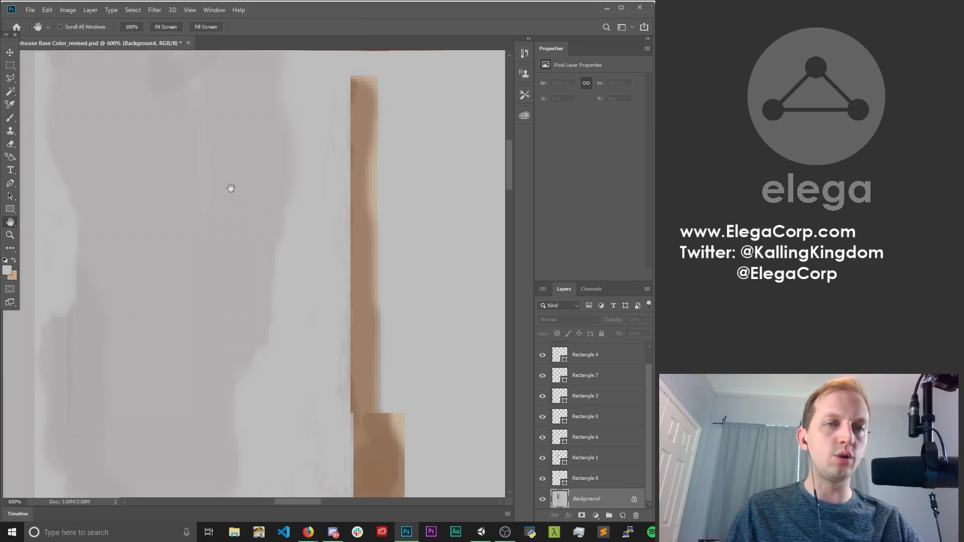
{"action": "left_click_drag", "start_coordinate": [230, 188], "coordinate": [331, 212]}
{"action": "key", "text": "b"}
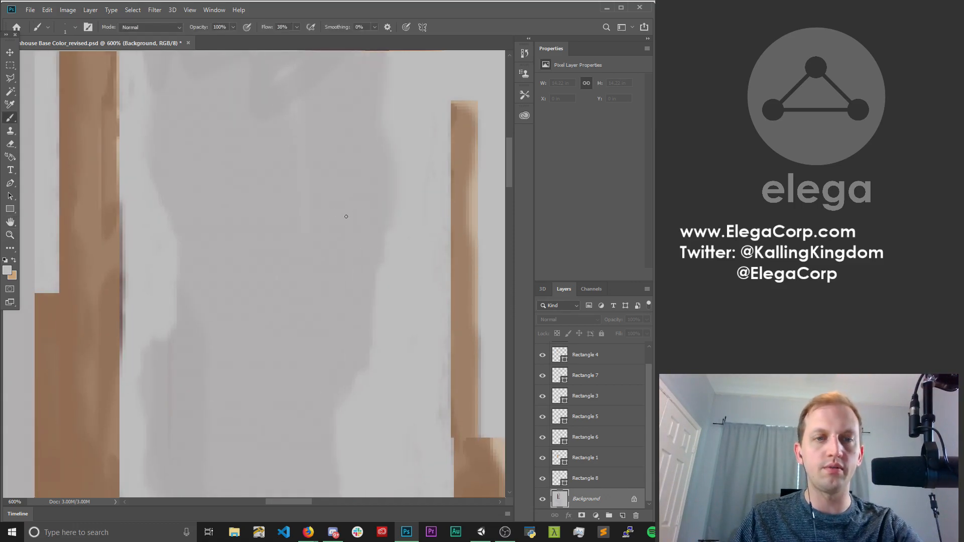
{"action": "key", "text": "bracketright"}
{"action": "key", "text": "bracketright"}
{"action": "key", "text": "bracketright"}
{"action": "key", "text": "bracketright"}
{"action": "key", "text": "bracketright"}
{"action": "key", "text": "bracketright"}
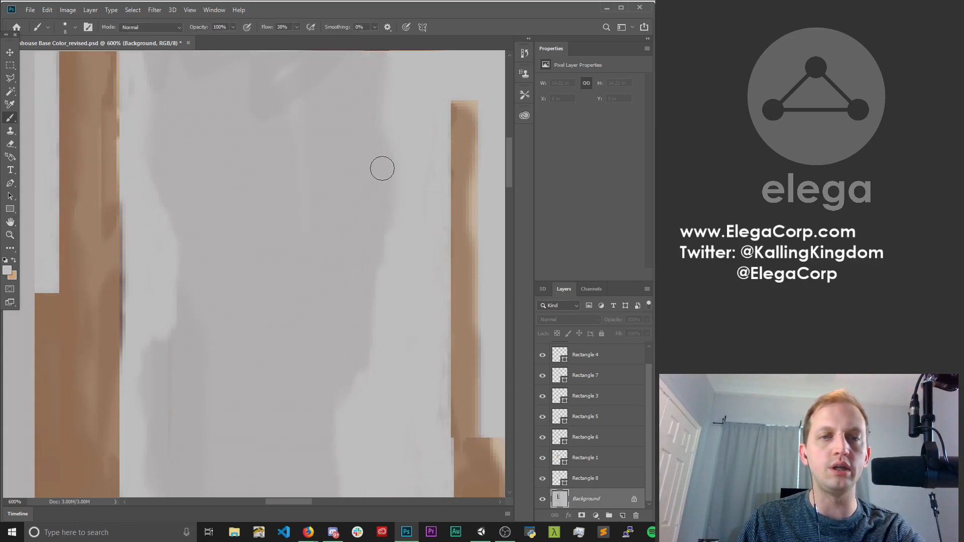
{"action": "mouse_move", "coordinate": [383, 168]}
{"action": "left_mouse_down"}
{"action": "mouse_move", "coordinate": [368, 106]}
{"action": "mouse_move", "coordinate": [345, 383]}
{"action": "left_mouse_up"}
Cover the middle of the darker gray patch between the beams with light gray, using a 20 px brush.
{"action": "key", "text": "bracketright"}
{"action": "key", "text": "bracketright"}
{"action": "key", "text": "bracketright"}
{"action": "key", "text": "bracketright"}
{"action": "key", "text": "bracketright"}
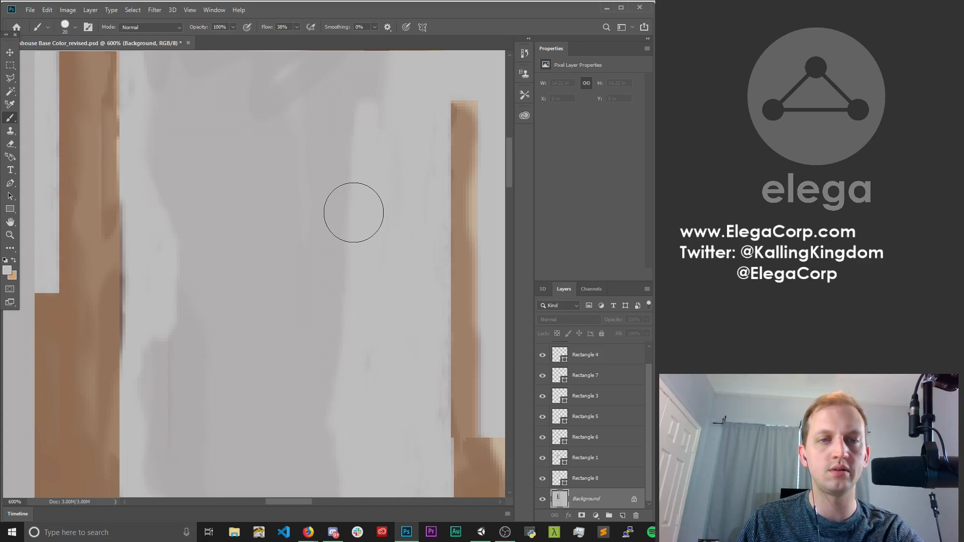
{"action": "mouse_move", "coordinate": [346, 236]}
{"action": "left_mouse_down"}
{"action": "mouse_move", "coordinate": [327, 133]}
{"action": "mouse_move", "coordinate": [272, 392]}
{"action": "mouse_move", "coordinate": [217, 281]}
{"action": "mouse_move", "coordinate": [204, 280]}
{"action": "mouse_move", "coordinate": [211, 252]}
{"action": "mouse_move", "coordinate": [202, 406]}
{"action": "mouse_move", "coordinate": [185, 362]}
{"action": "mouse_move", "coordinate": [181, 372]}
{"action": "mouse_move", "coordinate": [181, 349]}
{"action": "mouse_move", "coordinate": [176, 361]}
{"action": "mouse_move", "coordinate": [217, 222]}
{"action": "mouse_move", "coordinate": [188, 194]}
{"action": "mouse_move", "coordinate": [209, 146]}
{"action": "mouse_move", "coordinate": [236, 166]}
{"action": "mouse_move", "coordinate": [303, 166]}
{"action": "mouse_move", "coordinate": [288, 183]}
{"action": "mouse_move", "coordinate": [374, 228]}
{"action": "mouse_move", "coordinate": [340, 235]}
{"action": "left_mouse_up"}
Paint light gray over the lower remainder of the darker gray patch with a 25 px brush.
{"action": "key", "text": "h"}
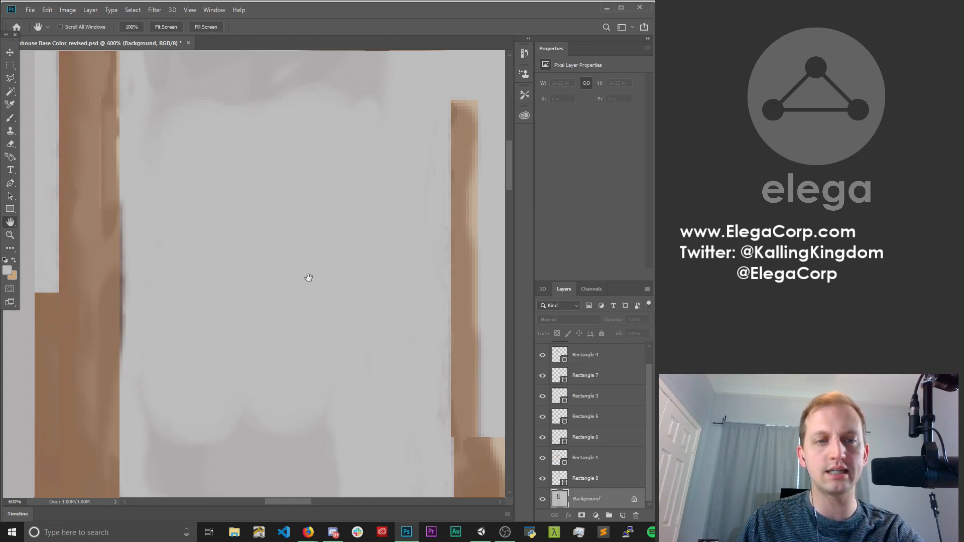
{"action": "left_click_drag", "start_coordinate": [307, 276], "coordinate": [325, 151]}
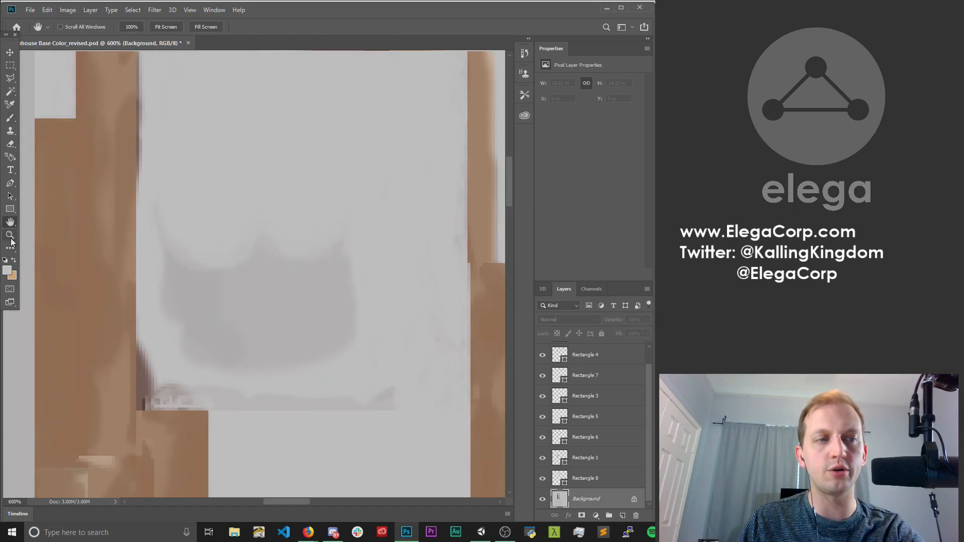
{"action": "key", "text": "b"}
{"action": "mouse_move", "coordinate": [379, 274]}
{"action": "left_mouse_down"}
{"action": "mouse_move", "coordinate": [366, 295]}
{"action": "mouse_move", "coordinate": [327, 246]}
{"action": "mouse_move", "coordinate": [286, 233]}
{"action": "mouse_move", "coordinate": [226, 280]}
{"action": "mouse_move", "coordinate": [235, 338]}
{"action": "mouse_move", "coordinate": [189, 211]}
{"action": "mouse_move", "coordinate": [194, 189]}
{"action": "mouse_move", "coordinate": [191, 315]}
{"action": "mouse_move", "coordinate": [222, 345]}
{"action": "mouse_move", "coordinate": [366, 400]}
{"action": "mouse_move", "coordinate": [418, 408]}
{"action": "mouse_move", "coordinate": [413, 361]}
{"action": "left_mouse_up"}
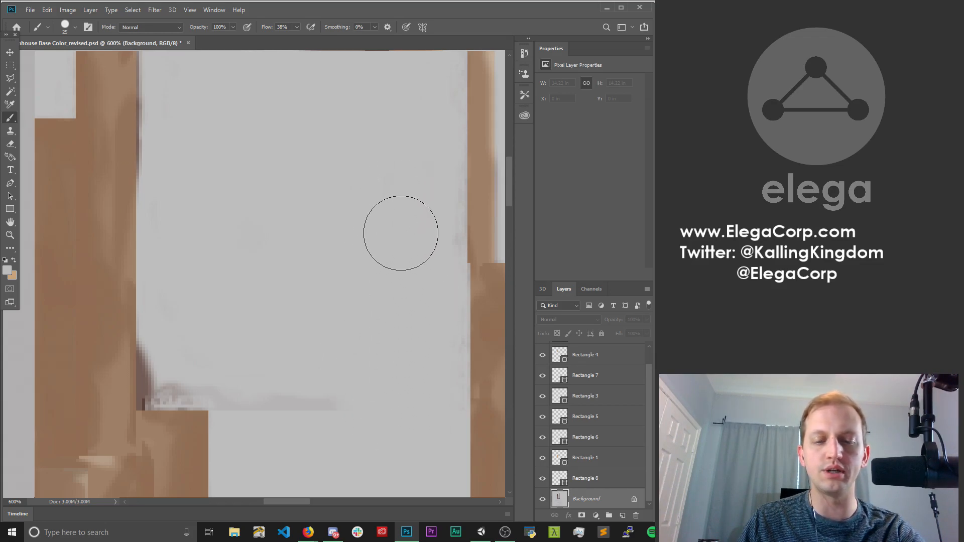
Paint over the gray smudges along the wall panel's lower edge with a 9 px brush.
{"action": "key", "text": "bracketleft"}
{"action": "key", "text": "bracketleft"}
{"action": "key", "text": "bracketleft"}
{"action": "key", "text": "bracketleft"}
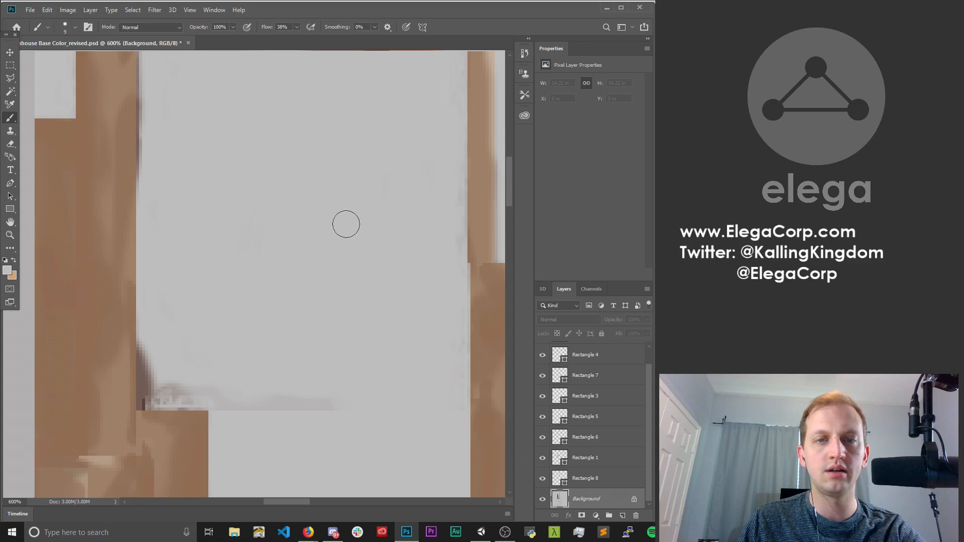
{"action": "mouse_move", "coordinate": [279, 400]}
{"action": "left_mouse_down"}
{"action": "mouse_move", "coordinate": [275, 387]}
{"action": "mouse_move", "coordinate": [258, 396]}
{"action": "mouse_move", "coordinate": [201, 387]}
{"action": "left_mouse_up"}
Lighten the upper part of the dark fringe along the wide brown beam's right edge with a 1 px light gray brush.
{"action": "left_click", "coordinate": [10, 234]}
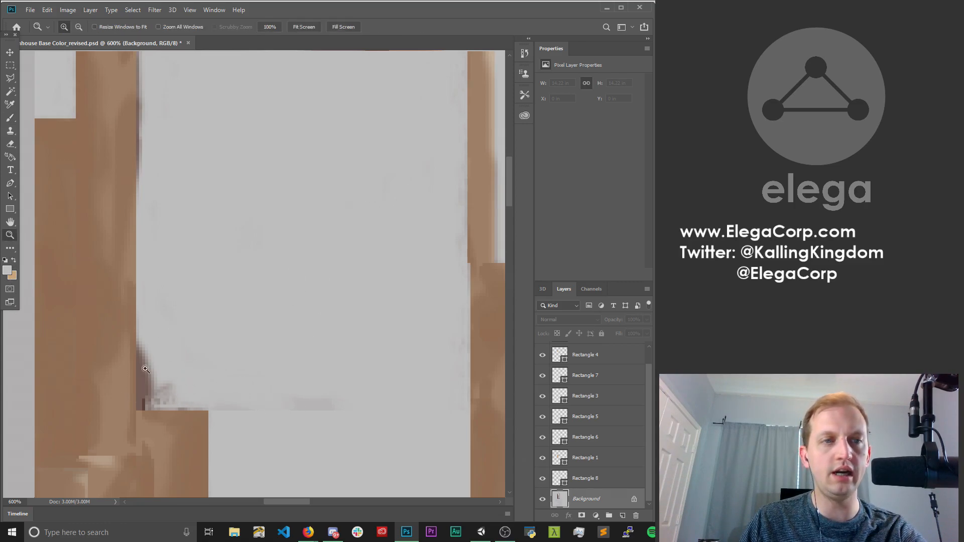
{"action": "left_click", "coordinate": [129, 86]}
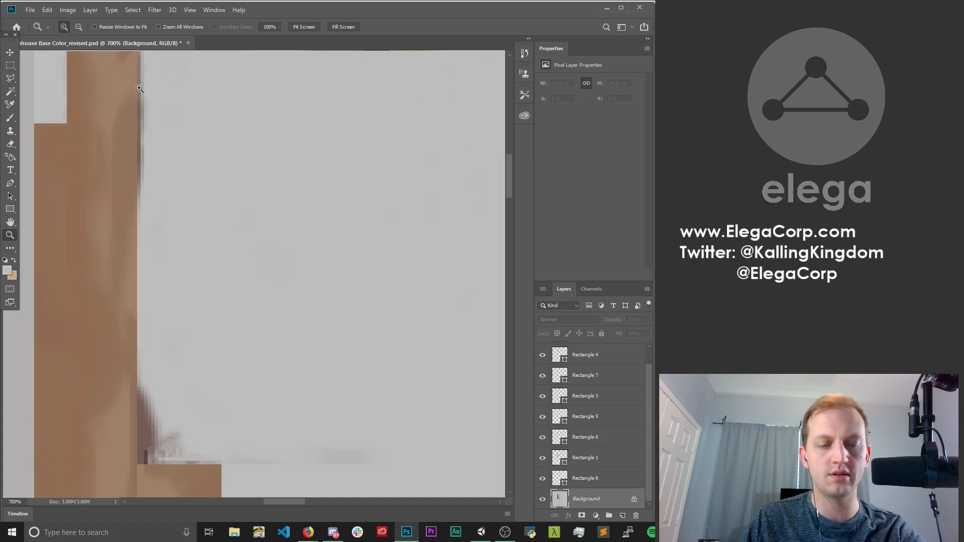
{"action": "key", "text": "h"}
{"action": "left_click_drag", "start_coordinate": [139, 86], "coordinate": [268, 269]}
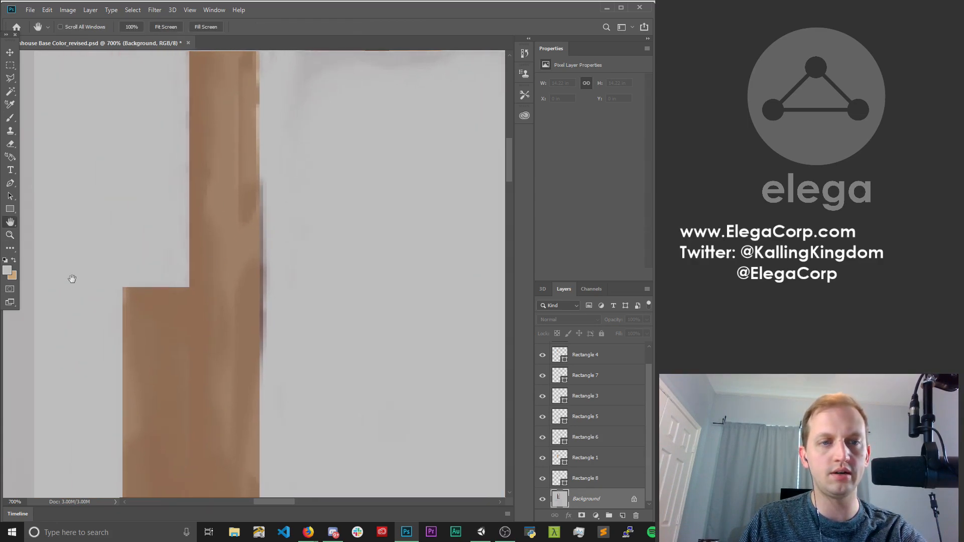
{"action": "left_click", "coordinate": [10, 235]}
{"action": "left_click", "coordinate": [261, 238]}
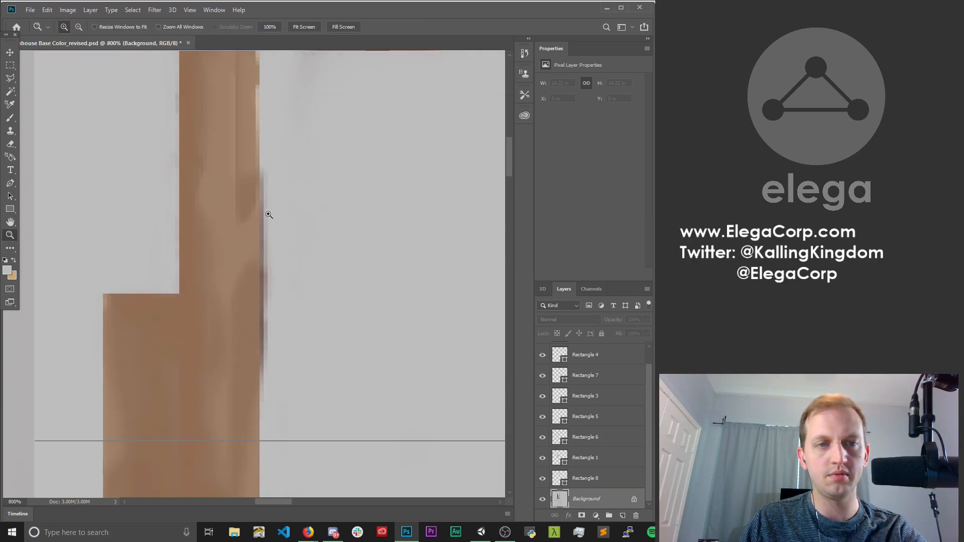
{"action": "left_click", "coordinate": [269, 215]}
{"action": "left_click", "coordinate": [267, 211]}
{"action": "left_click", "coordinate": [256, 217]}
{"action": "left_click", "coordinate": [253, 220]}
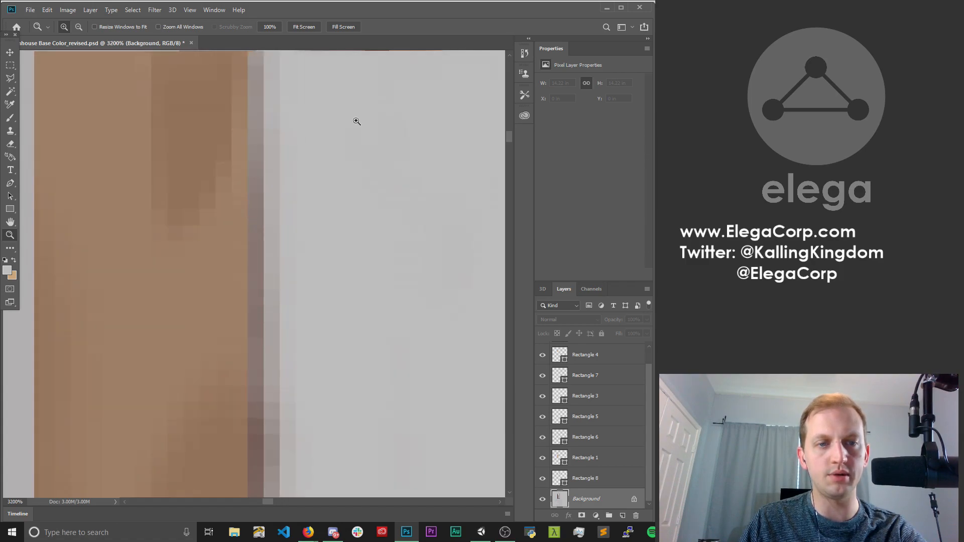
{"action": "key", "text": "h"}
{"action": "left_click_drag", "start_coordinate": [331, 194], "coordinate": [320, 323]}
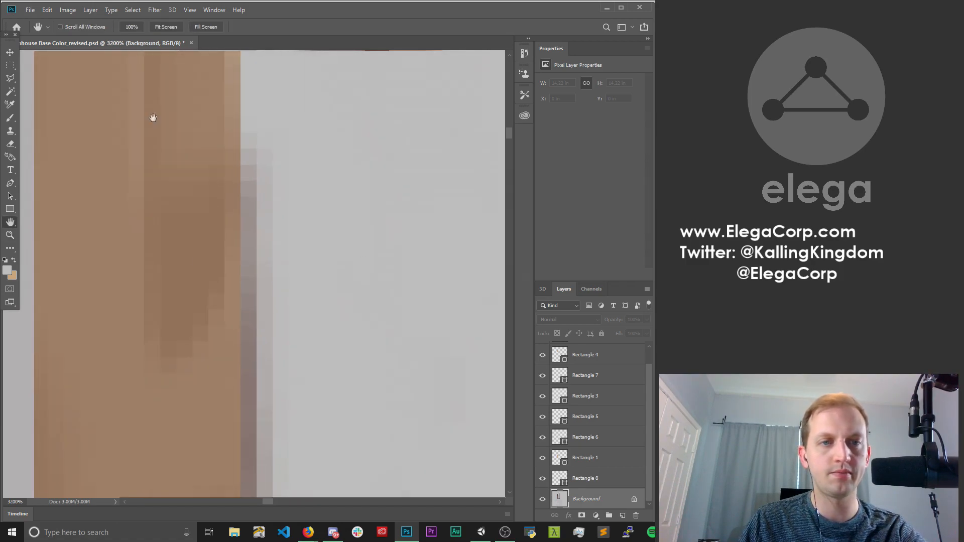
{"action": "key", "text": "b"}
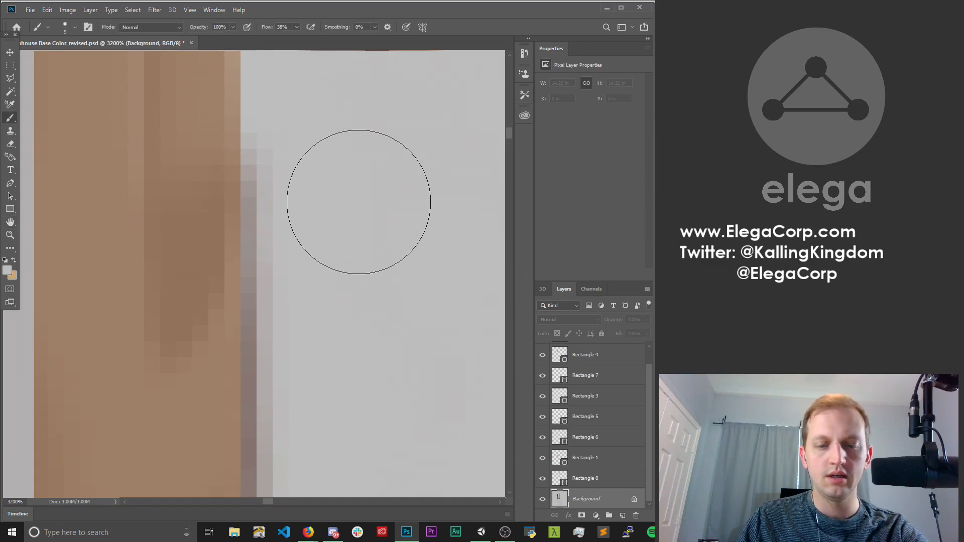
{"action": "key", "text": "bracketleft"}
{"action": "key", "text": "bracketleft"}
{"action": "key", "text": "bracketleft"}
{"action": "key", "text": "bracketleft"}
{"action": "key", "text": "bracketleft"}
{"action": "key", "text": "bracketleft"}
{"action": "key", "text": "bracketleft"}
{"action": "key", "text": "bracketleft"}
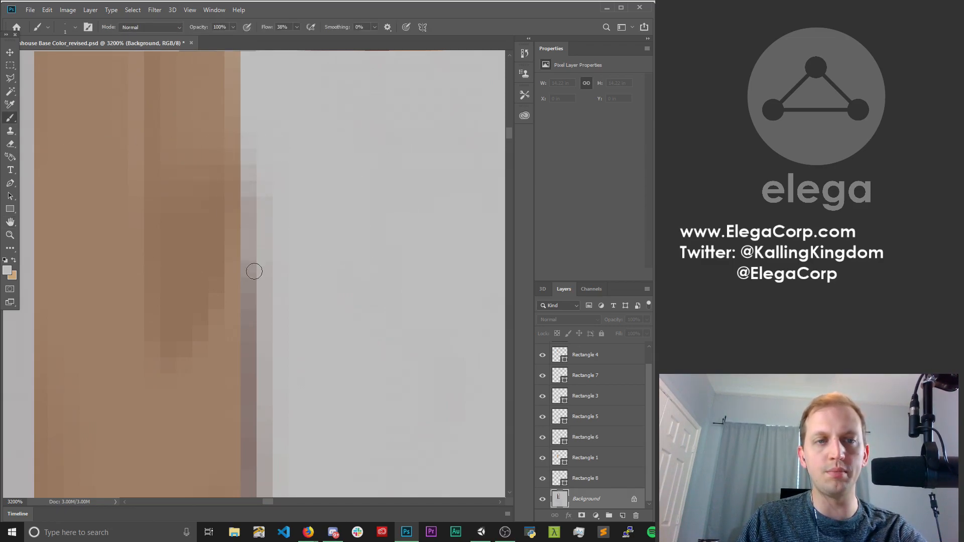
{"action": "left_click", "coordinate": [254, 271]}
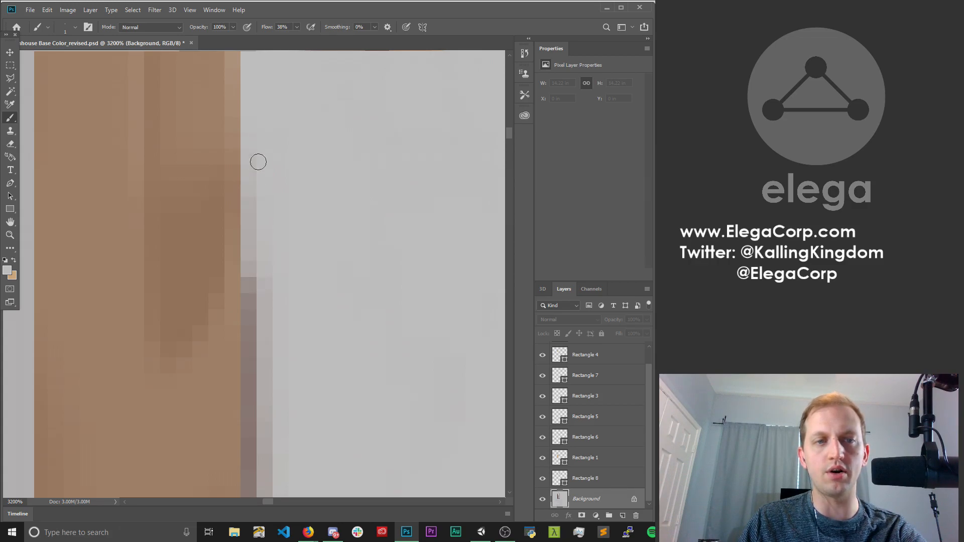
{"action": "left_click", "coordinate": [257, 300]}
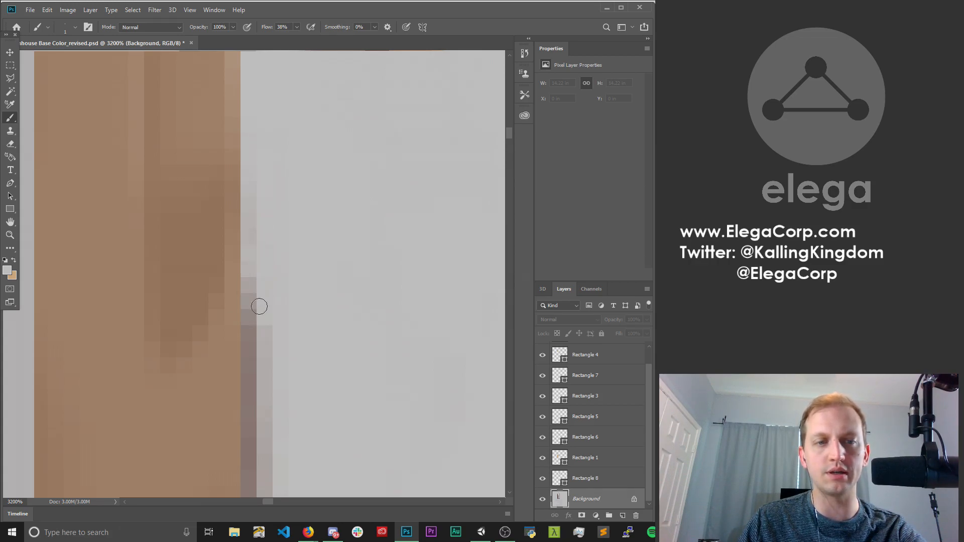
{"action": "left_click", "coordinate": [249, 333]}
Lighten the dark fringe beside the wide beam's right edge, just below the cleaned section, with the 1 px light gray brush.
{"action": "key", "text": "h"}
{"action": "mouse_move", "coordinate": [297, 349]}
{"action": "left_mouse_down"}
{"action": "mouse_move", "coordinate": [300, 110]}
{"action": "mouse_move", "coordinate": [251, 156]}
{"action": "left_mouse_up"}
{"action": "key", "text": "b"}
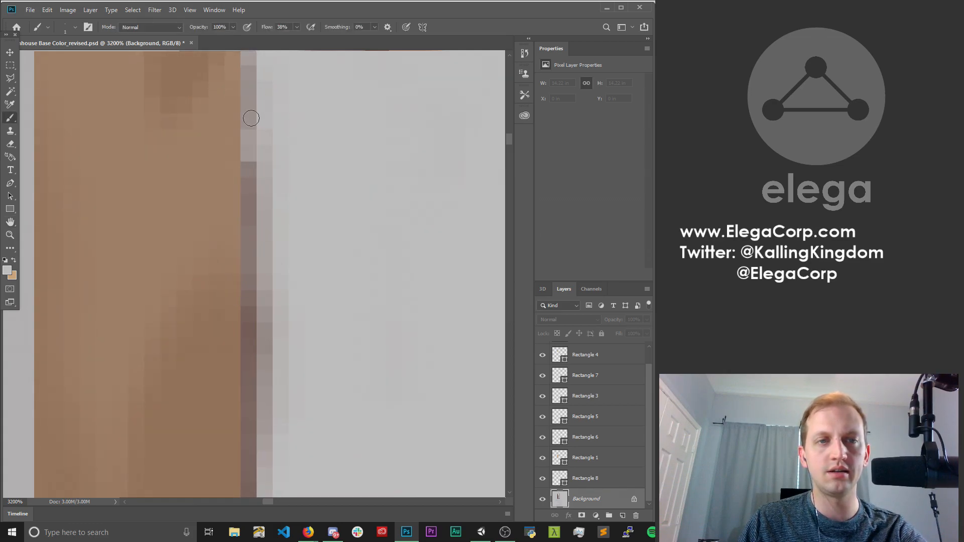
{"action": "left_click_drag", "start_coordinate": [252, 118], "coordinate": [255, 292]}
{"action": "left_click", "coordinate": [268, 350]}
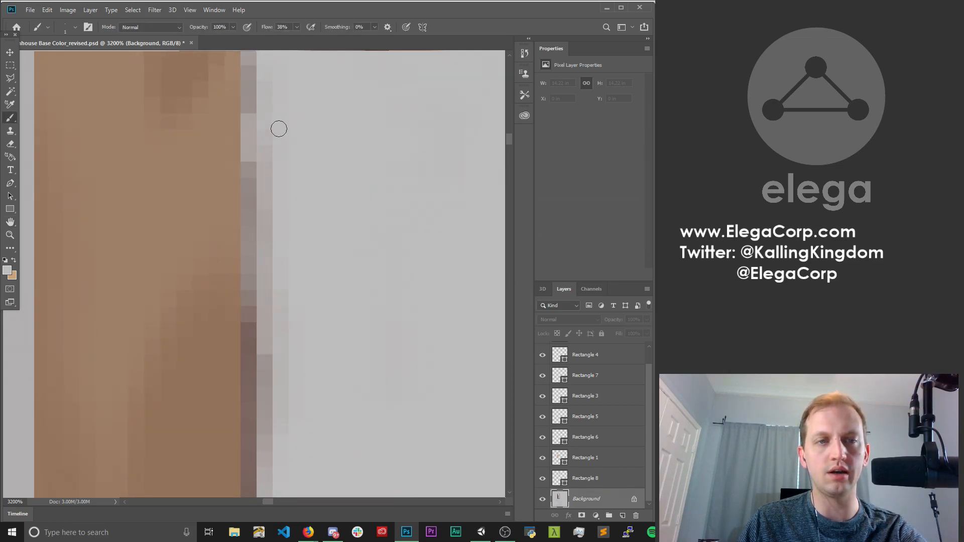
{"action": "left_click", "coordinate": [265, 178]}
{"action": "left_click", "coordinate": [251, 179]}
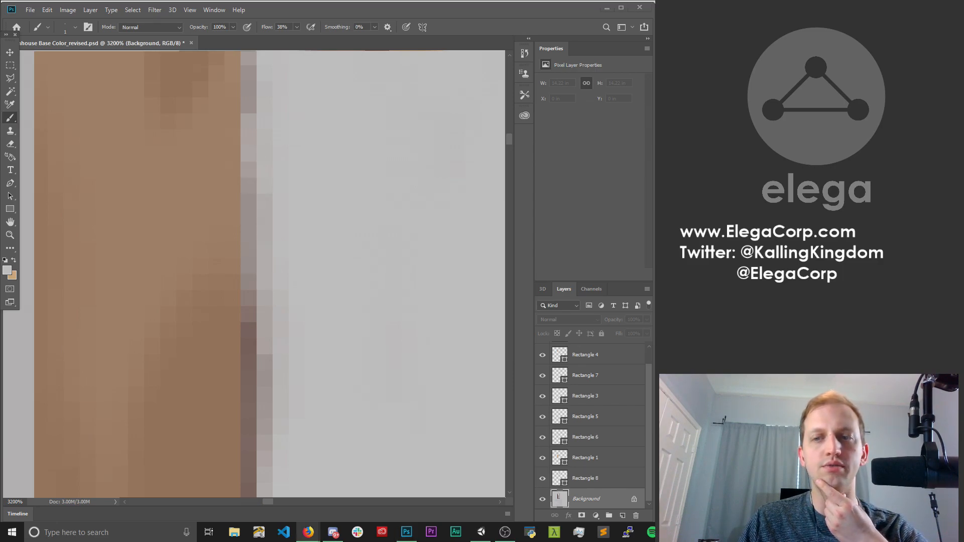
Paint light gray over the remaining purplish pixels along the middle stretch of the beam's right edge.
{"action": "left_click", "coordinate": [263, 127]}
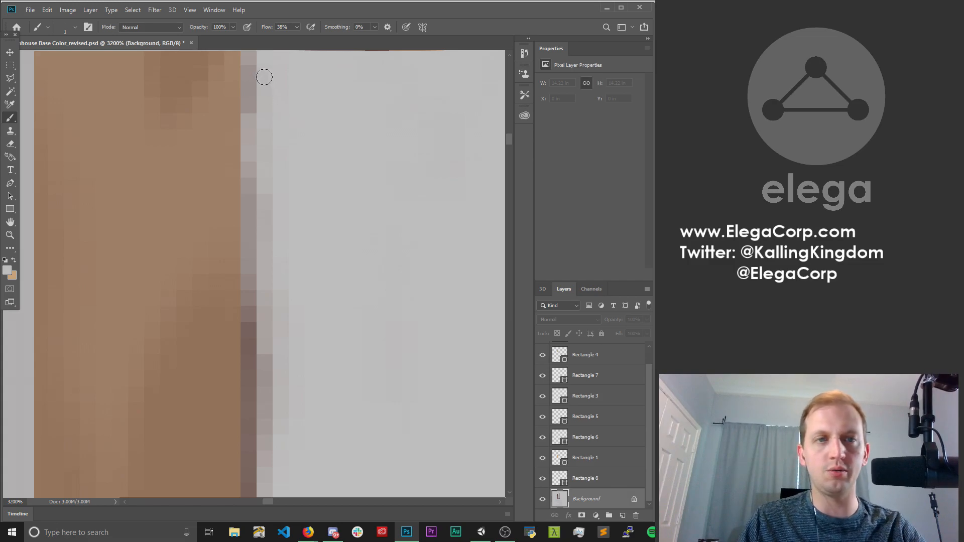
{"action": "mouse_move", "coordinate": [256, 89]}
{"action": "left_mouse_down"}
{"action": "mouse_move", "coordinate": [265, 149]}
{"action": "mouse_move", "coordinate": [256, 195]}
{"action": "left_mouse_up"}
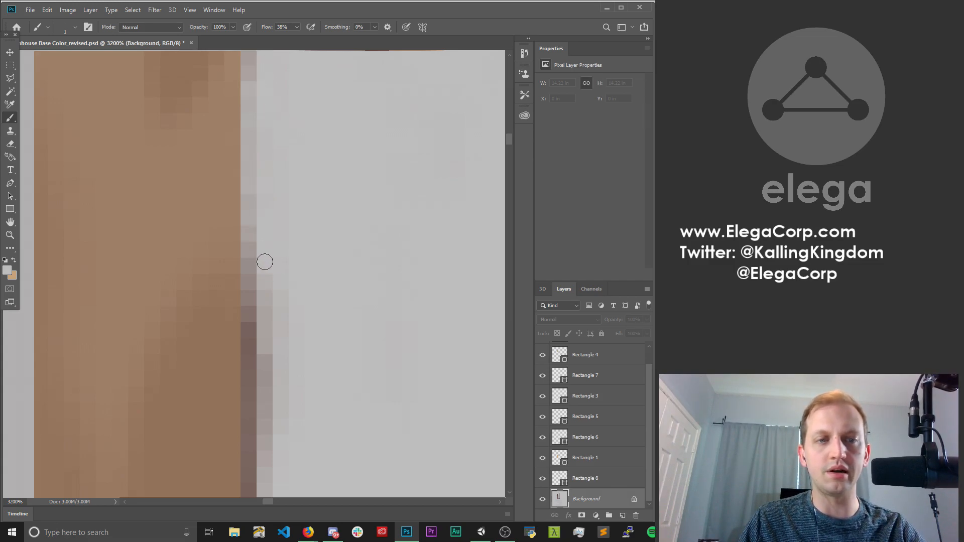
{"action": "left_click_drag", "start_coordinate": [257, 270], "coordinate": [261, 338]}
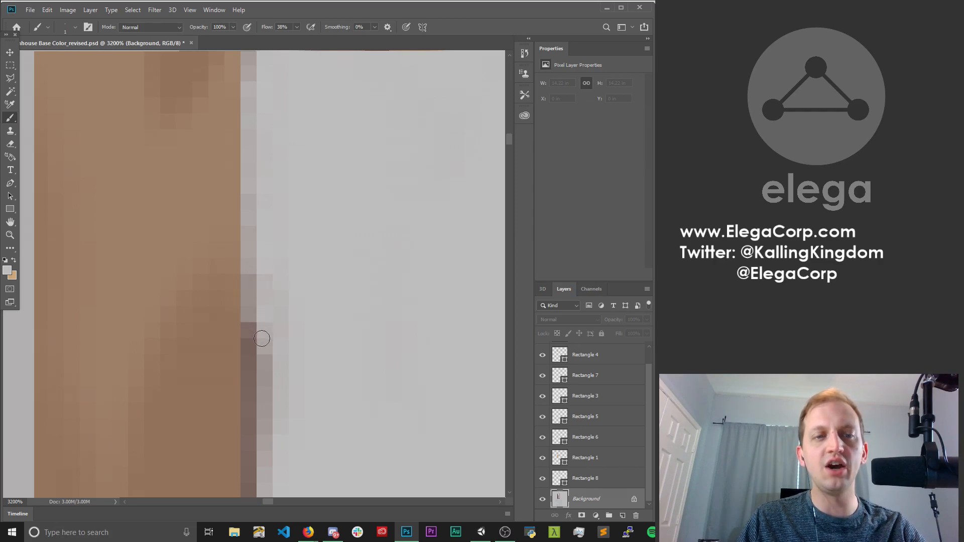
{"action": "left_click_drag", "start_coordinate": [258, 259], "coordinate": [258, 299]}
{"action": "mouse_move", "coordinate": [254, 258]}
{"action": "left_mouse_down"}
{"action": "mouse_move", "coordinate": [254, 323]}
{"action": "mouse_move", "coordinate": [264, 323]}
{"action": "mouse_move", "coordinate": [252, 376]}
{"action": "mouse_move", "coordinate": [253, 326]}
{"action": "left_mouse_up"}
{"action": "left_click_drag", "start_coordinate": [294, 287], "coordinate": [280, 209]}
{"action": "left_click_drag", "start_coordinate": [258, 240], "coordinate": [265, 183]}
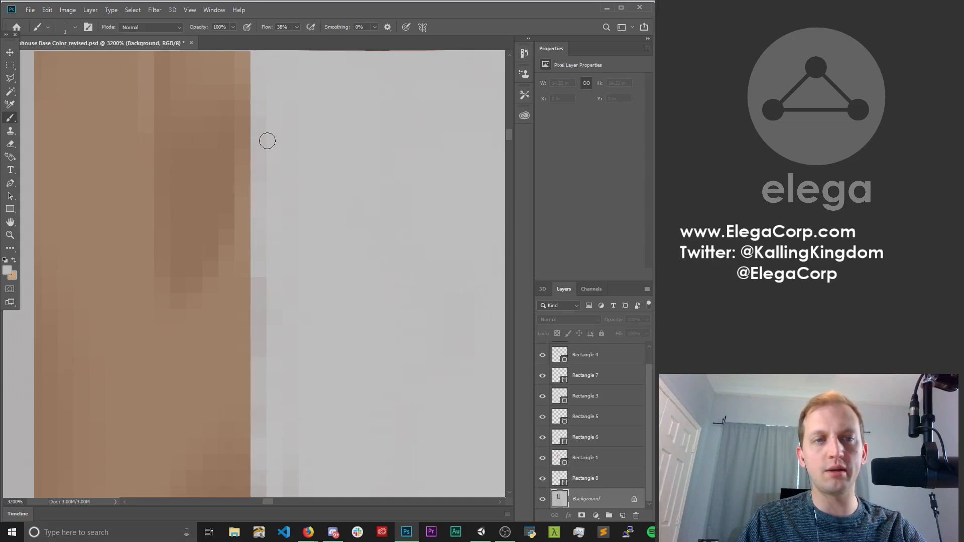
Smooth the faint gray remnants beside the beam and lighten the start of the next dark fringe section below.
{"action": "left_click_drag", "start_coordinate": [303, 287], "coordinate": [305, 213]}
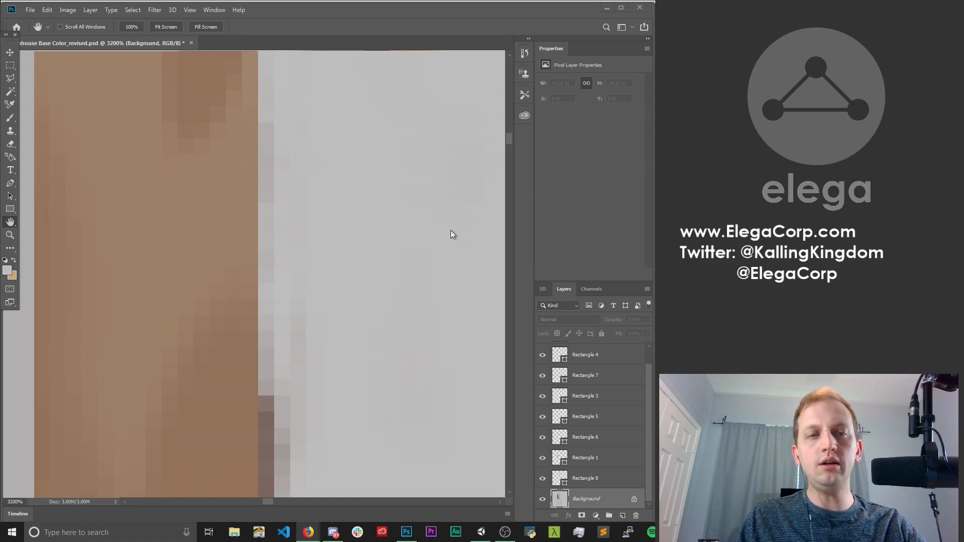
{"action": "left_click", "coordinate": [391, 269]}
{"action": "key", "text": "b"}
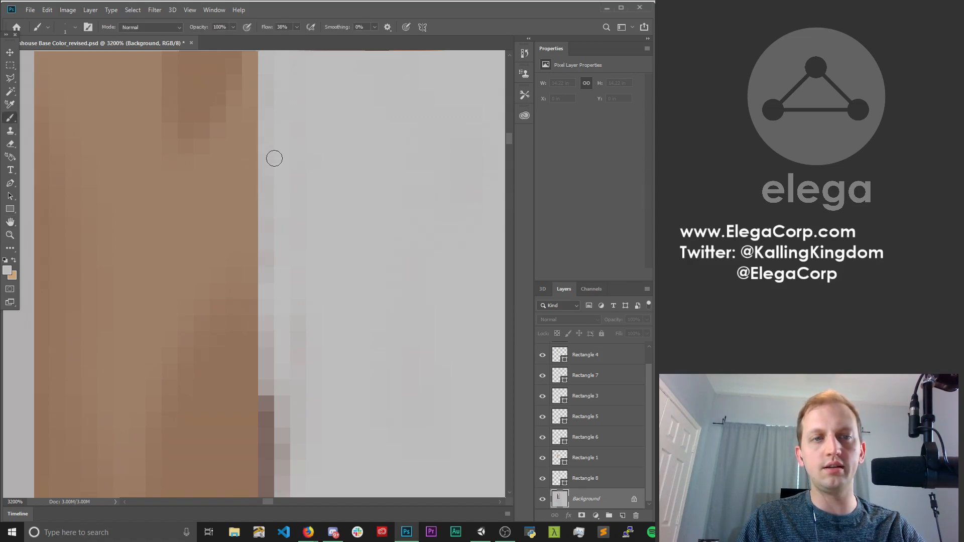
{"action": "key", "text": "space"}
{"action": "left_click_drag", "start_coordinate": [344, 273], "coordinate": [335, 100]}
{"action": "left_click_drag", "start_coordinate": [347, 342], "coordinate": [361, 264]}
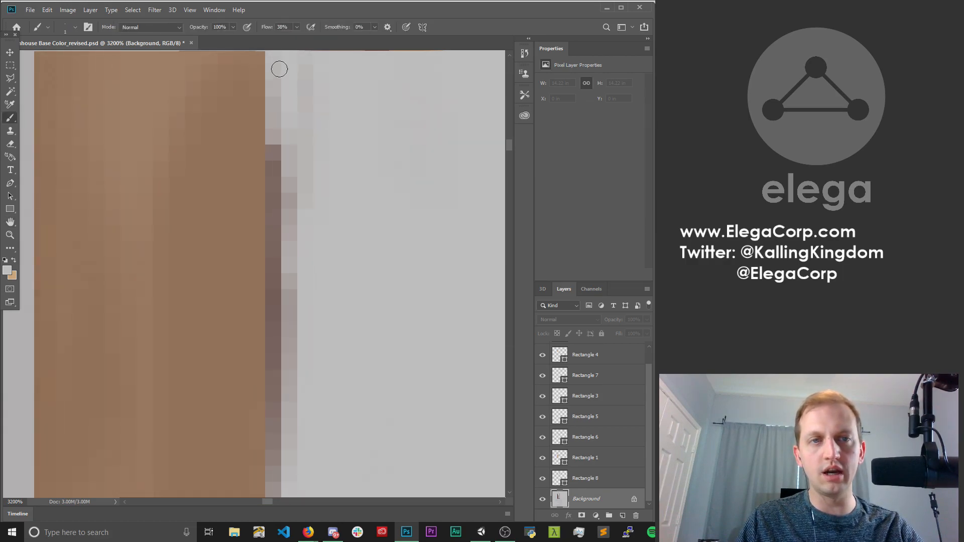
{"action": "mouse_move", "coordinate": [281, 107]}
{"action": "left_mouse_down"}
{"action": "mouse_move", "coordinate": [276, 187]}
{"action": "mouse_move", "coordinate": [283, 152]}
{"action": "mouse_move", "coordinate": [286, 194]}
{"action": "mouse_move", "coordinate": [288, 141]}
{"action": "left_mouse_up"}
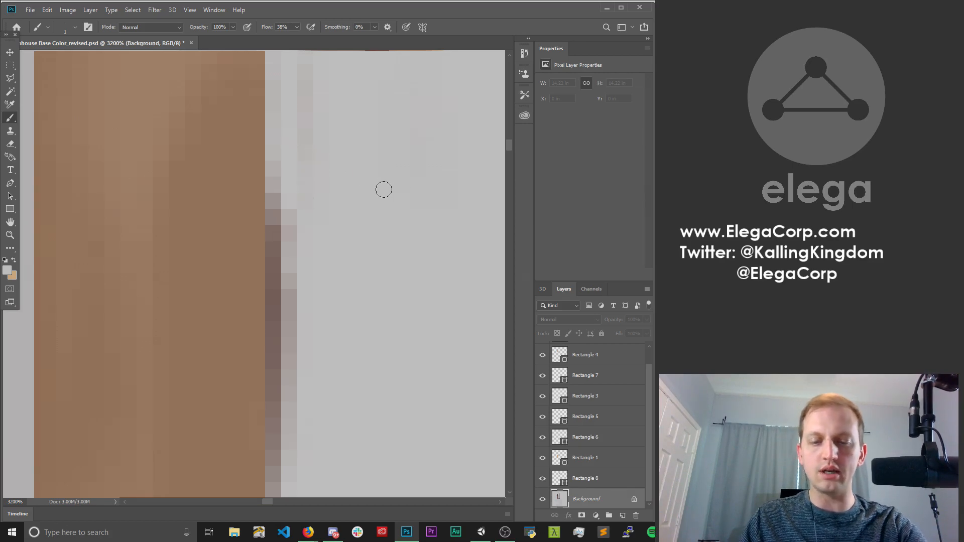
Touch up the wall pixels above the remaining dark fringe and lighten the fringe's upper half with light gray.
{"action": "key", "text": "space"}
{"action": "left_click_drag", "start_coordinate": [342, 133], "coordinate": [357, 254]}
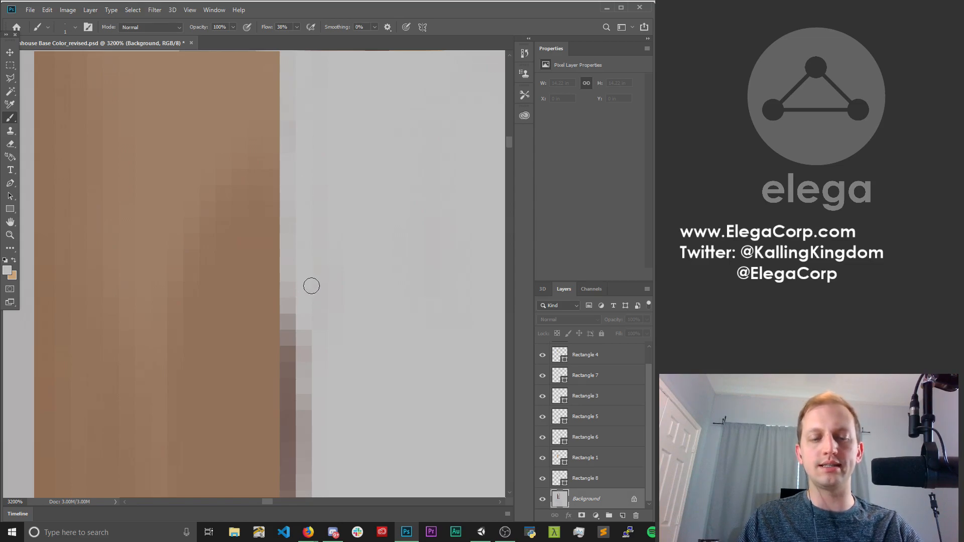
{"action": "key", "text": "space"}
{"action": "mouse_move", "coordinate": [349, 334]}
{"action": "left_mouse_down"}
{"action": "mouse_move", "coordinate": [368, 159]}
{"action": "mouse_move", "coordinate": [362, 128]}
{"action": "mouse_move", "coordinate": [351, 146]}
{"action": "mouse_move", "coordinate": [314, 132]}
{"action": "mouse_move", "coordinate": [325, 268]}
{"action": "mouse_move", "coordinate": [316, 323]}
{"action": "mouse_move", "coordinate": [316, 247]}
{"action": "mouse_move", "coordinate": [319, 283]}
{"action": "mouse_move", "coordinate": [317, 260]}
{"action": "left_mouse_up"}
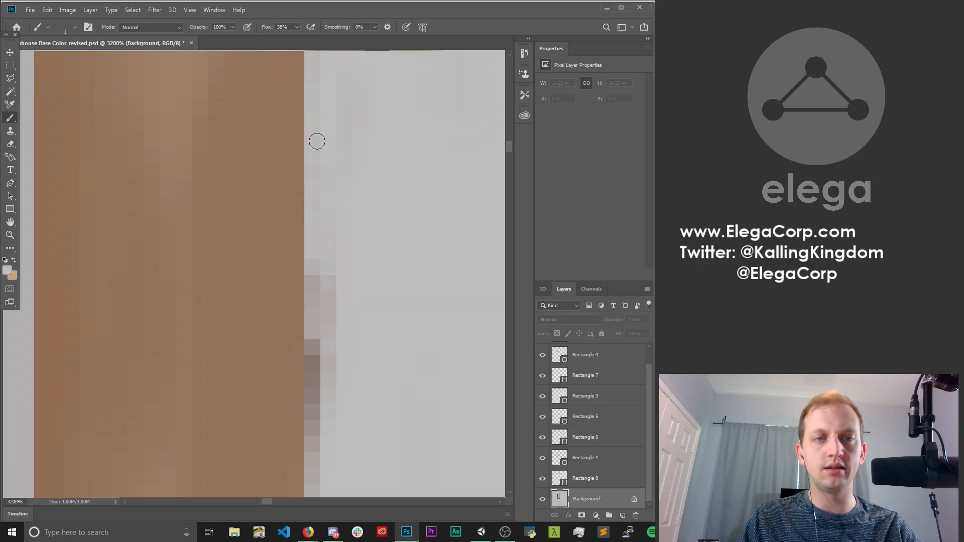
Paint light gray over the last dark pixels at the lower end of the fringe along the beam's right edge.
{"action": "left_click_drag", "start_coordinate": [324, 366], "coordinate": [312, 270]}
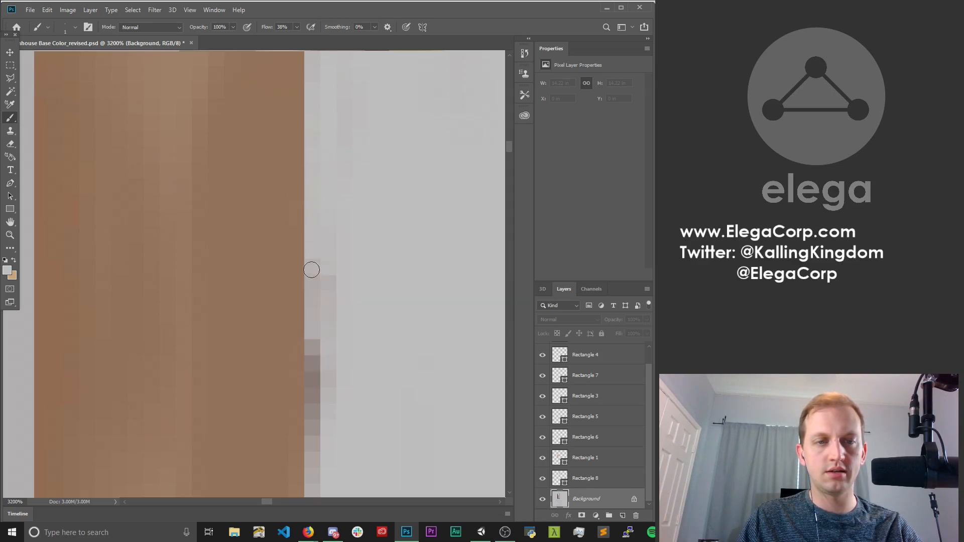
{"action": "left_click_drag", "start_coordinate": [321, 359], "coordinate": [313, 275]}
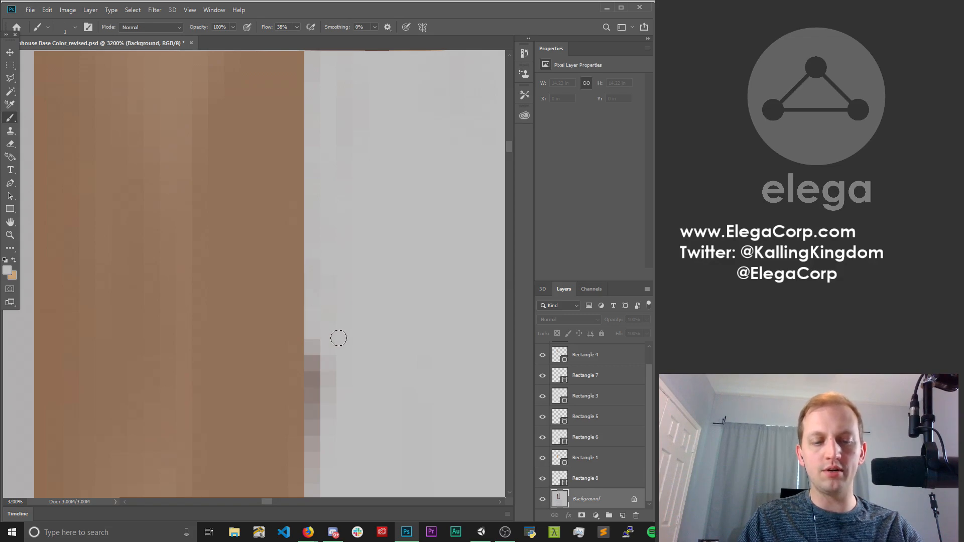
{"action": "mouse_move", "coordinate": [377, 291]}
{"action": "left_mouse_down"}
{"action": "mouse_move", "coordinate": [368, 159]}
{"action": "mouse_move", "coordinate": [316, 211]}
{"action": "mouse_move", "coordinate": [326, 153]}
{"action": "left_mouse_up"}
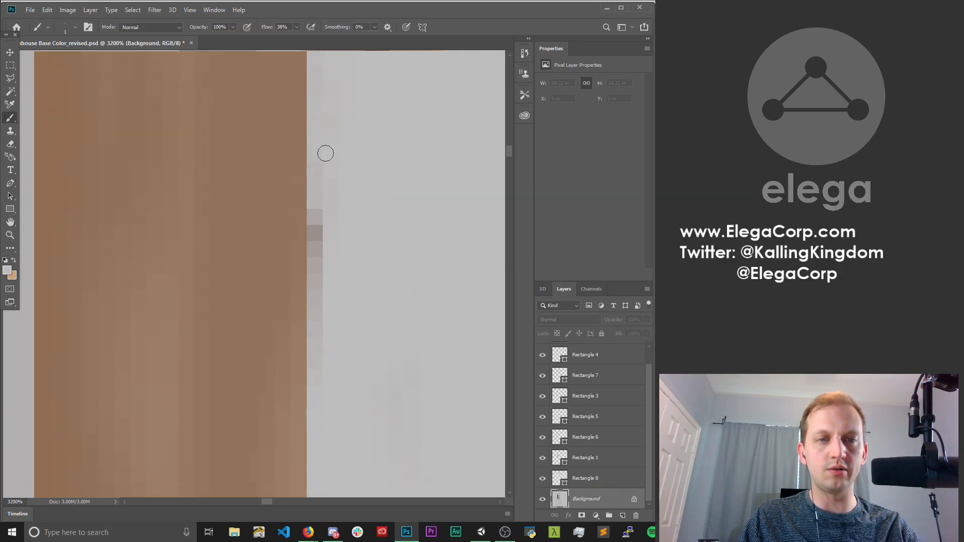
{"action": "left_click_drag", "start_coordinate": [322, 194], "coordinate": [322, 294]}
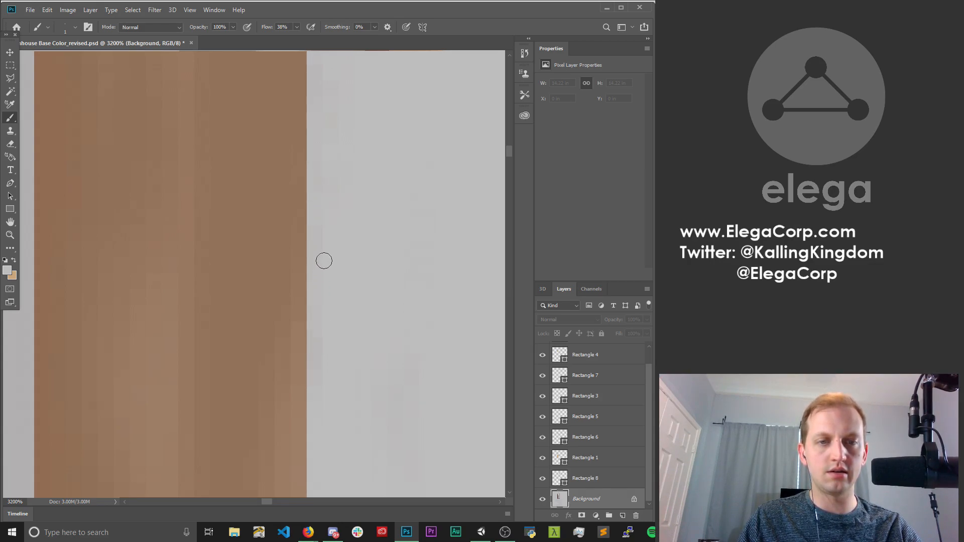
Paint light gray strokes inside the dark brown patch in the corner between the vertical beam and the lower horizontal beam.
{"action": "key", "text": "space"}
{"action": "left_click_drag", "start_coordinate": [390, 349], "coordinate": [393, 211]}
{"action": "left_click_drag", "start_coordinate": [333, 443], "coordinate": [338, 241]}
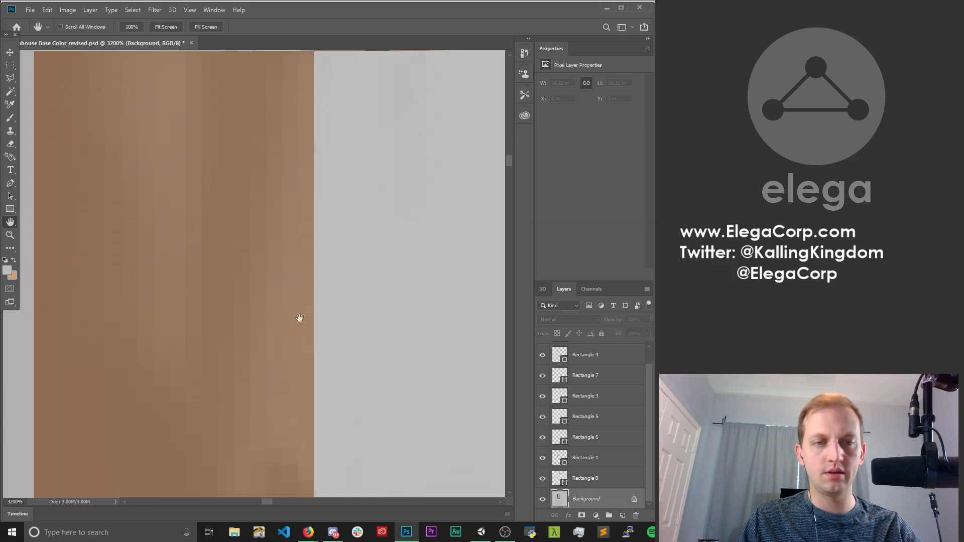
{"action": "left_click_drag", "start_coordinate": [309, 367], "coordinate": [245, 222]}
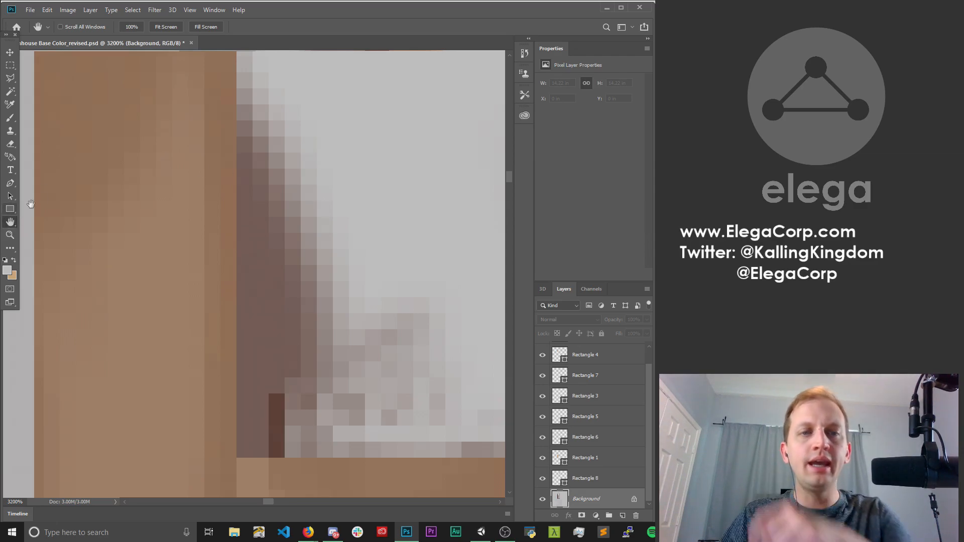
{"action": "left_click", "coordinate": [10, 118]}
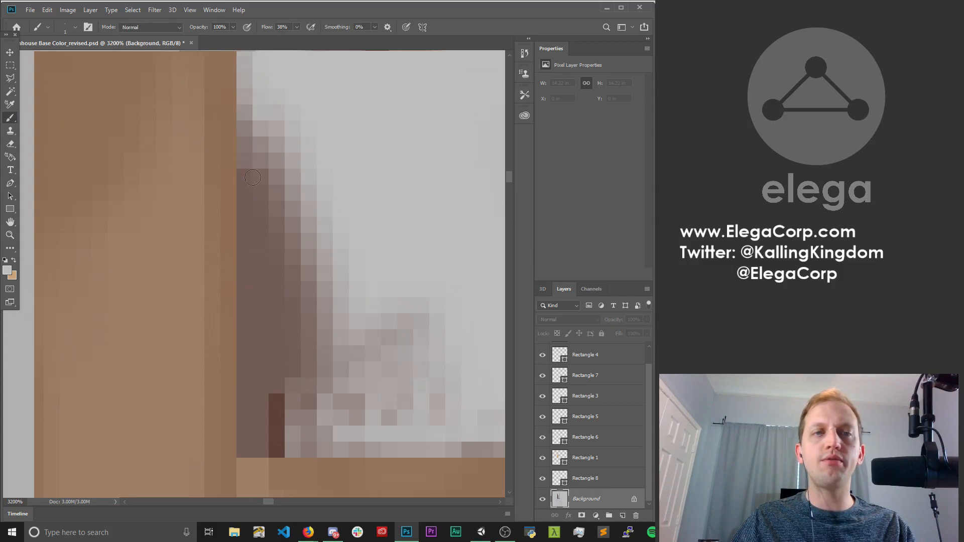
{"action": "mouse_move", "coordinate": [260, 188]}
{"action": "left_mouse_down"}
{"action": "mouse_move", "coordinate": [260, 302]}
{"action": "mouse_move", "coordinate": [260, 127]}
{"action": "left_mouse_up"}
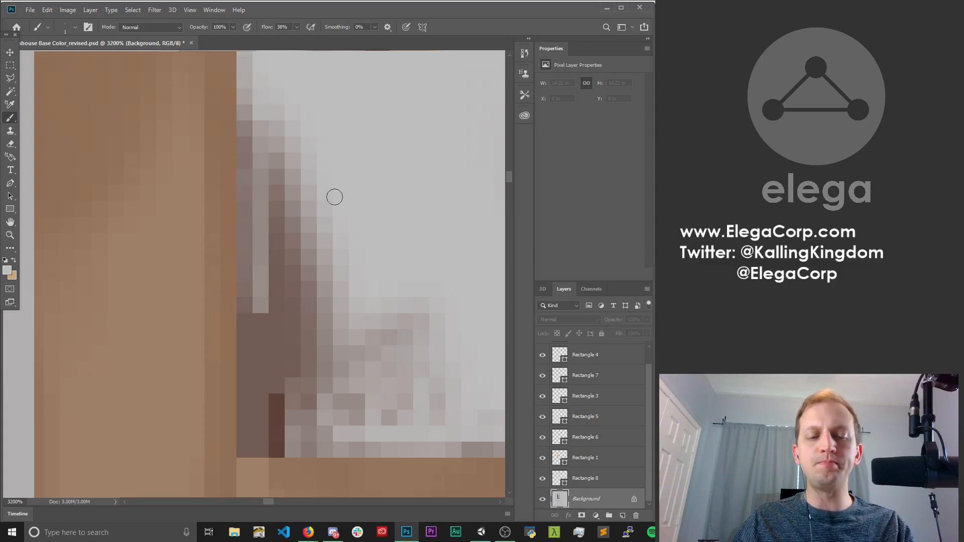
Lighten the tip and upper diagonal edge of the dark corner patch with the 1 px light gray brush.
{"action": "key", "text": "h"}
{"action": "mouse_move", "coordinate": [328, 182]}
{"action": "left_mouse_down"}
{"action": "mouse_move", "coordinate": [350, 265]}
{"action": "mouse_move", "coordinate": [361, 253]}
{"action": "left_mouse_up"}
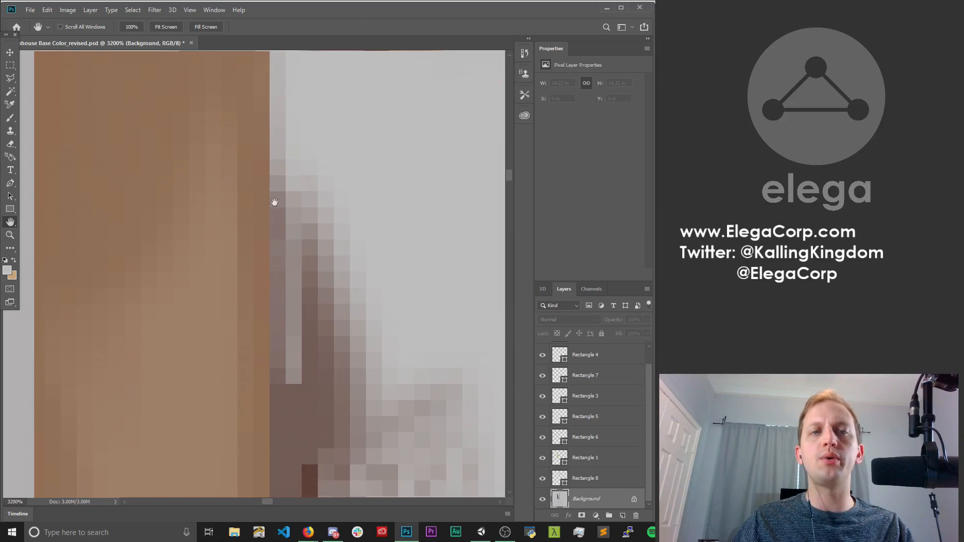
{"action": "left_click_drag", "start_coordinate": [275, 201], "coordinate": [269, 291]}
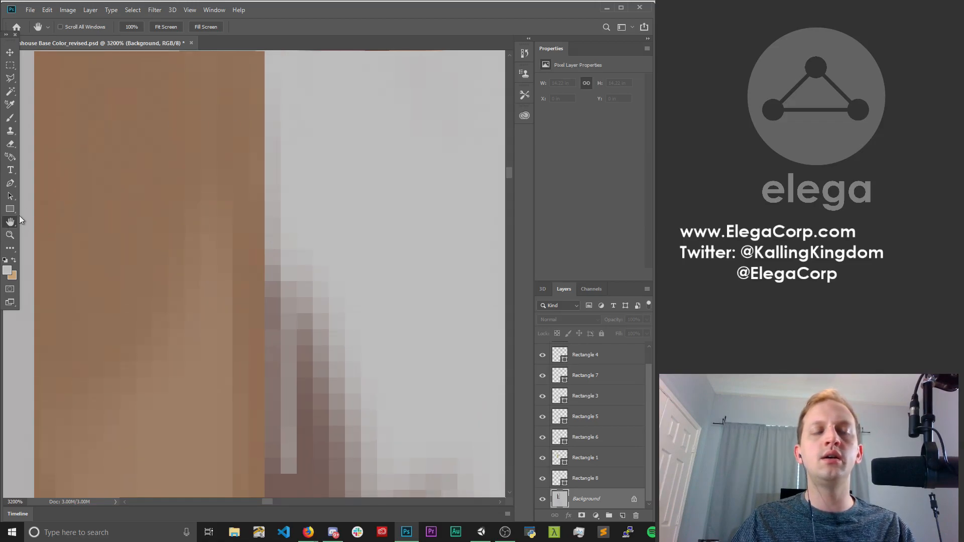
{"action": "left_click", "coordinate": [9, 118]}
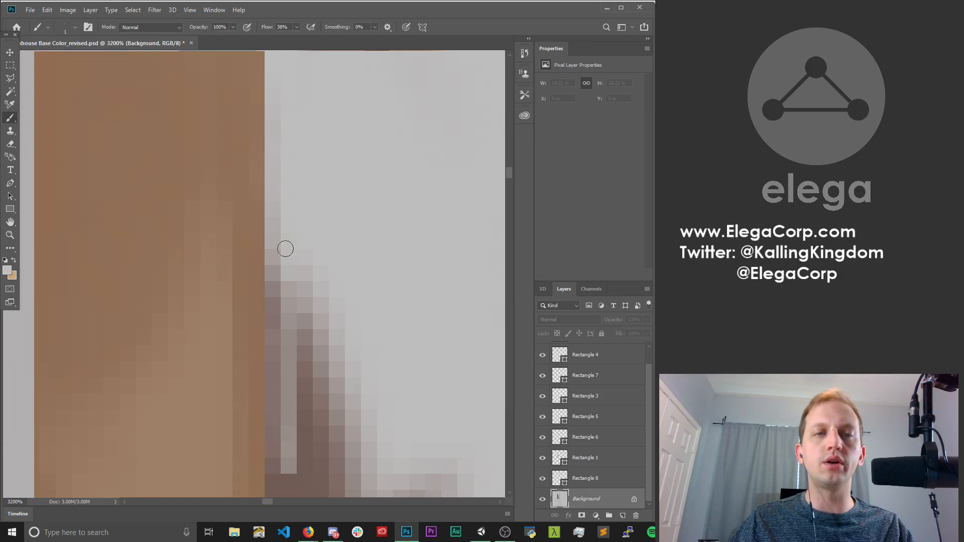
{"action": "mouse_move", "coordinate": [278, 255]}
{"action": "left_mouse_down"}
{"action": "mouse_move", "coordinate": [276, 318]}
{"action": "mouse_move", "coordinate": [334, 397]}
{"action": "mouse_move", "coordinate": [364, 460]}
{"action": "mouse_move", "coordinate": [316, 396]}
{"action": "mouse_move", "coordinate": [308, 280]}
{"action": "mouse_move", "coordinate": [311, 293]}
{"action": "left_mouse_up"}
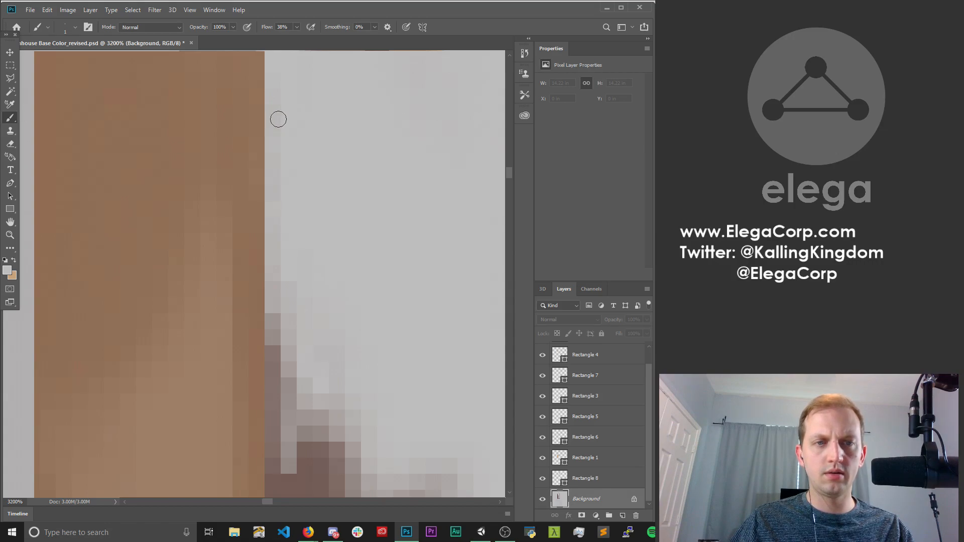
Lighten the middle of the dark corner patch beside the vertical beam and undo the stroke that strays onto the beam.
{"action": "key", "text": "h"}
{"action": "left_click_drag", "start_coordinate": [353, 361], "coordinate": [370, 186]}
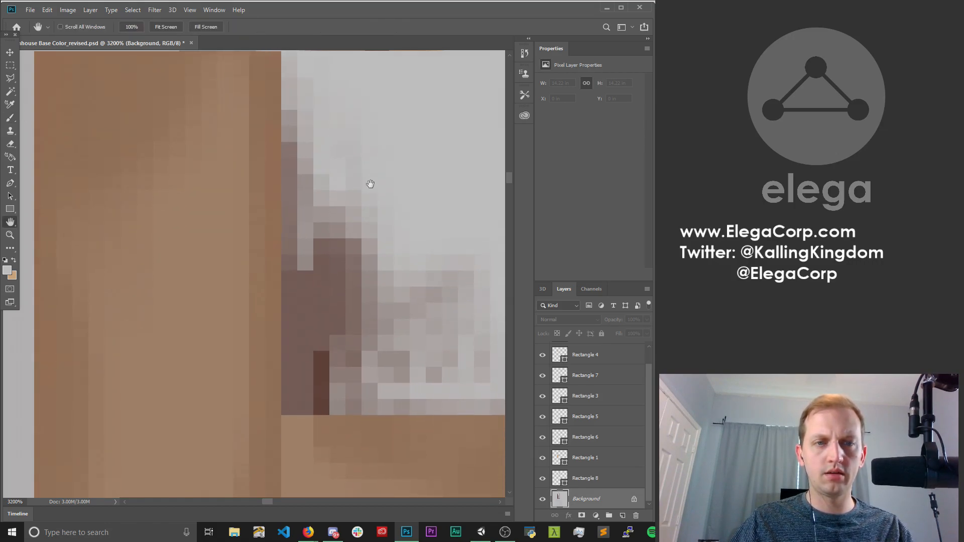
{"action": "key", "text": "b"}
{"action": "left_click_drag", "start_coordinate": [299, 119], "coordinate": [294, 121]}
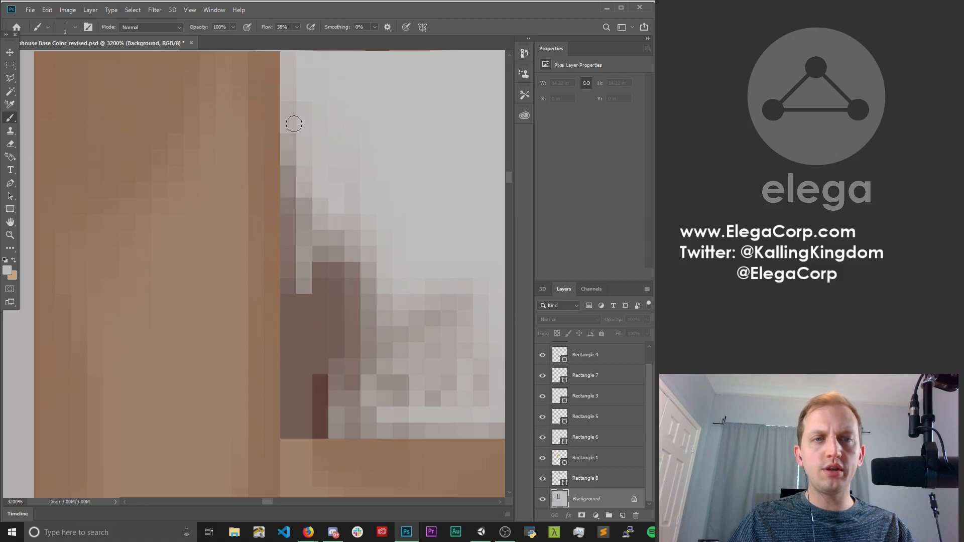
{"action": "mouse_move", "coordinate": [313, 184]}
{"action": "left_mouse_down"}
{"action": "mouse_move", "coordinate": [308, 143]}
{"action": "mouse_move", "coordinate": [297, 202]}
{"action": "mouse_move", "coordinate": [293, 171]}
{"action": "mouse_move", "coordinate": [302, 303]}
{"action": "left_mouse_up"}
{"action": "mouse_move", "coordinate": [293, 94]}
{"action": "left_mouse_down"}
{"action": "mouse_move", "coordinate": [291, 236]}
{"action": "mouse_move", "coordinate": [319, 273]}
{"action": "mouse_move", "coordinate": [327, 168]}
{"action": "mouse_move", "coordinate": [337, 398]}
{"action": "mouse_move", "coordinate": [379, 276]}
{"action": "mouse_move", "coordinate": [362, 258]}
{"action": "mouse_move", "coordinate": [365, 345]}
{"action": "mouse_move", "coordinate": [398, 299]}
{"action": "mouse_move", "coordinate": [431, 303]}
{"action": "mouse_move", "coordinate": [345, 297]}
{"action": "mouse_move", "coordinate": [277, 356]}
{"action": "mouse_move", "coordinate": [301, 353]}
{"action": "left_mouse_up"}
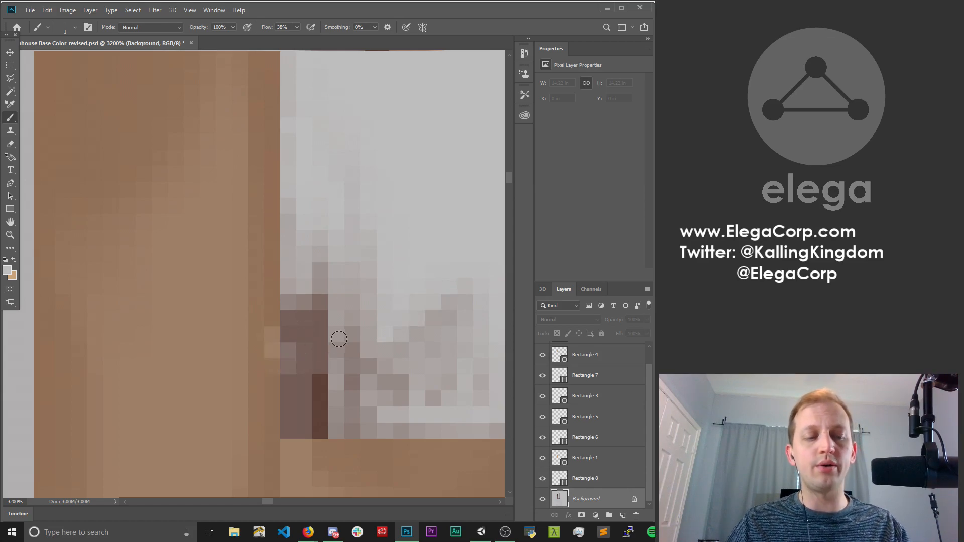
{"action": "key", "text": "ctrl+z"}
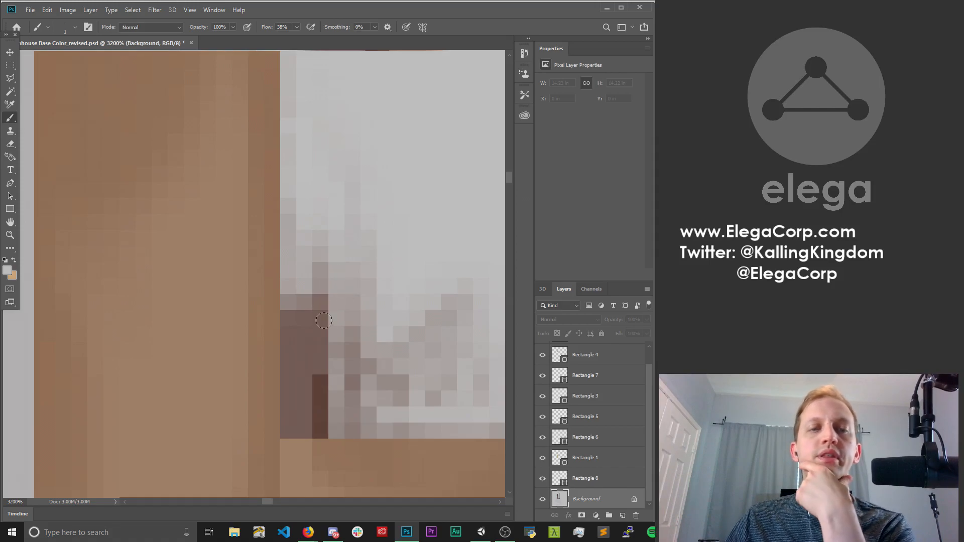
Paint light gray over the rest of the dark corner patch and the smudges just above the horizontal beam.
{"action": "mouse_move", "coordinate": [324, 320]}
{"action": "left_mouse_down"}
{"action": "mouse_move", "coordinate": [338, 303]}
{"action": "mouse_move", "coordinate": [321, 424]}
{"action": "mouse_move", "coordinate": [338, 363]}
{"action": "mouse_move", "coordinate": [398, 353]}
{"action": "mouse_move", "coordinate": [303, 286]}
{"action": "mouse_move", "coordinate": [294, 417]}
{"action": "mouse_move", "coordinate": [314, 427]}
{"action": "mouse_move", "coordinate": [290, 425]}
{"action": "mouse_move", "coordinate": [290, 284]}
{"action": "mouse_move", "coordinate": [308, 275]}
{"action": "mouse_move", "coordinate": [292, 317]}
{"action": "mouse_move", "coordinate": [294, 384]}
{"action": "mouse_move", "coordinate": [299, 219]}
{"action": "mouse_move", "coordinate": [305, 225]}
{"action": "left_mouse_up"}
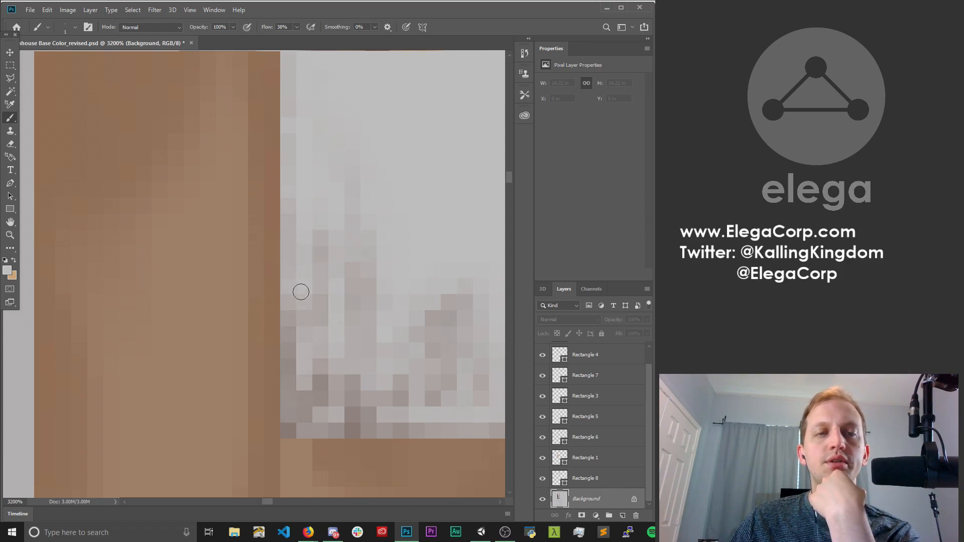
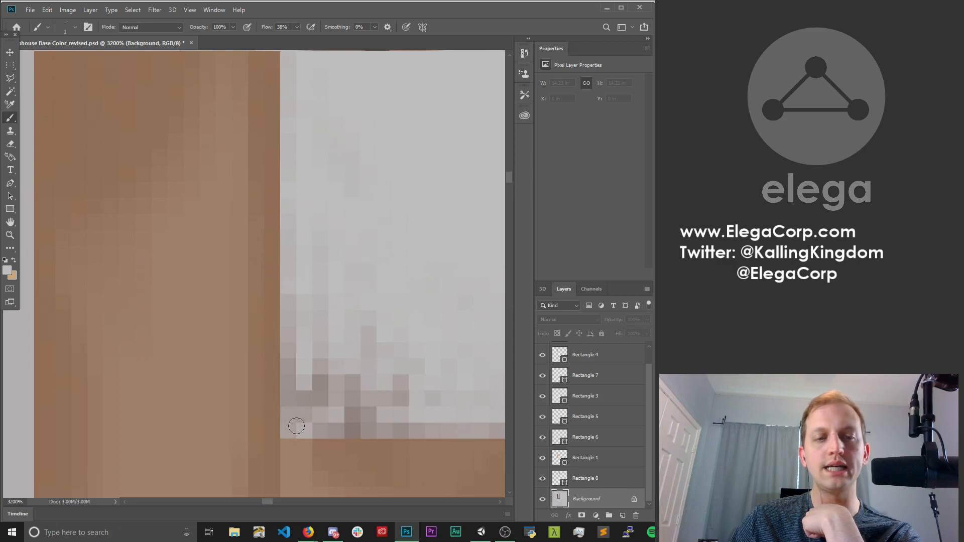
{"action": "left_click_drag", "start_coordinate": [303, 415], "coordinate": [296, 388]}
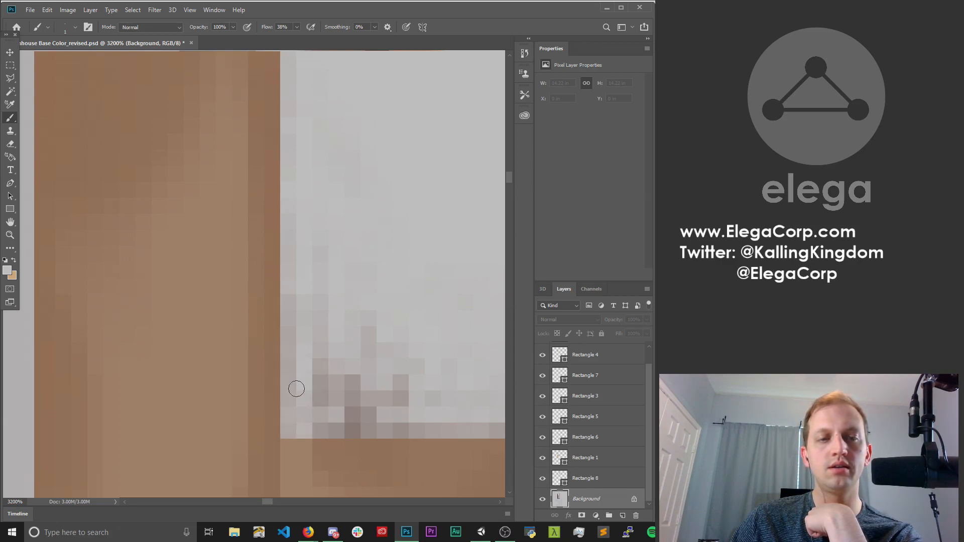
{"action": "mouse_move", "coordinate": [355, 418]}
{"action": "left_mouse_down"}
{"action": "mouse_move", "coordinate": [452, 415]}
{"action": "mouse_move", "coordinate": [390, 405]}
{"action": "mouse_move", "coordinate": [400, 386]}
{"action": "mouse_move", "coordinate": [359, 383]}
{"action": "mouse_move", "coordinate": [389, 340]}
{"action": "left_mouse_up"}
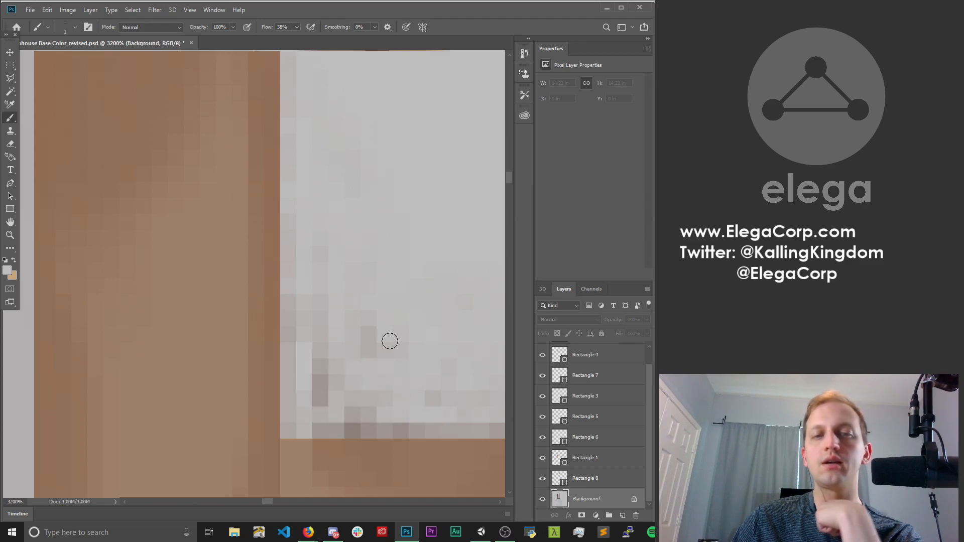
{"action": "mouse_move", "coordinate": [325, 380]}
{"action": "left_mouse_down"}
{"action": "mouse_move", "coordinate": [321, 368]}
{"action": "mouse_move", "coordinate": [323, 379]}
{"action": "mouse_move", "coordinate": [337, 355]}
{"action": "left_mouse_up"}
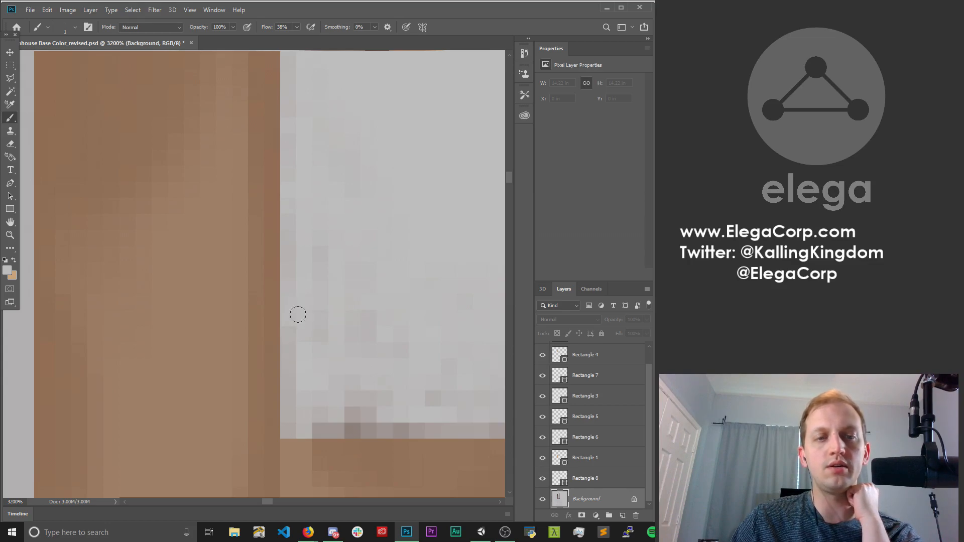
{"action": "mouse_move", "coordinate": [298, 407]}
{"action": "left_mouse_down"}
{"action": "mouse_move", "coordinate": [295, 422]}
{"action": "mouse_move", "coordinate": [476, 428]}
{"action": "mouse_move", "coordinate": [348, 422]}
{"action": "left_mouse_up"}
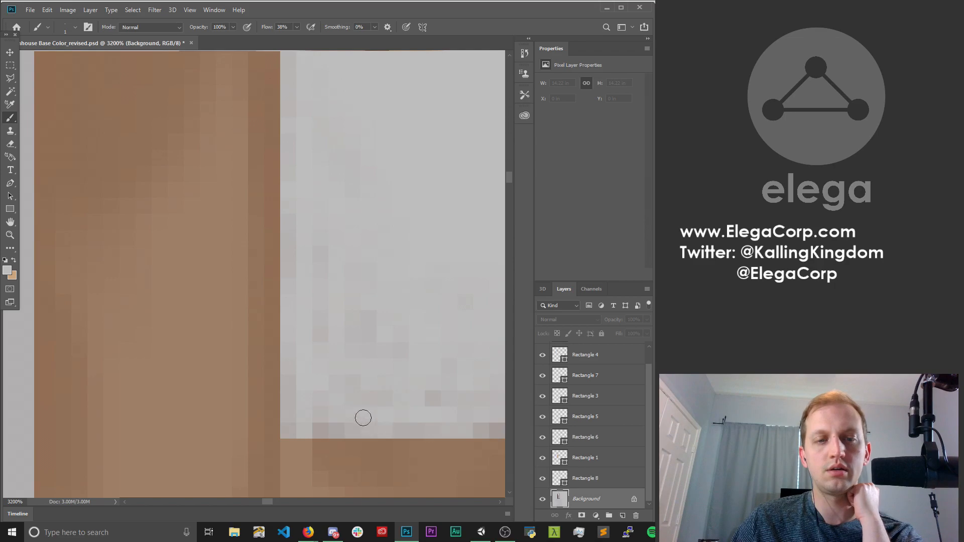
Paint light gray over the remaining pinkish smudges along the wall just above the horizontal beam beside the vertical beam.
{"action": "left_click_drag", "start_coordinate": [489, 423], "coordinate": [418, 416]}
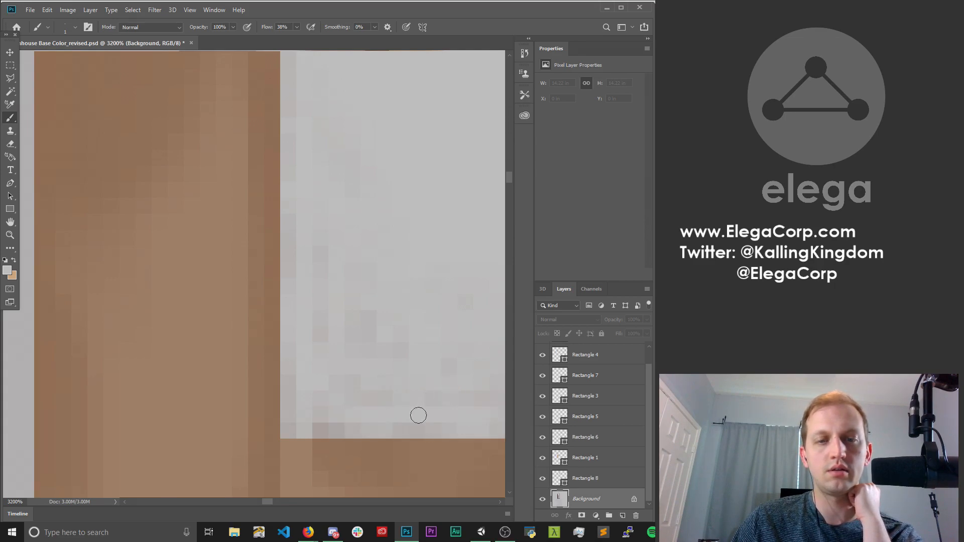
{"action": "key", "text": "alt+Tab"}
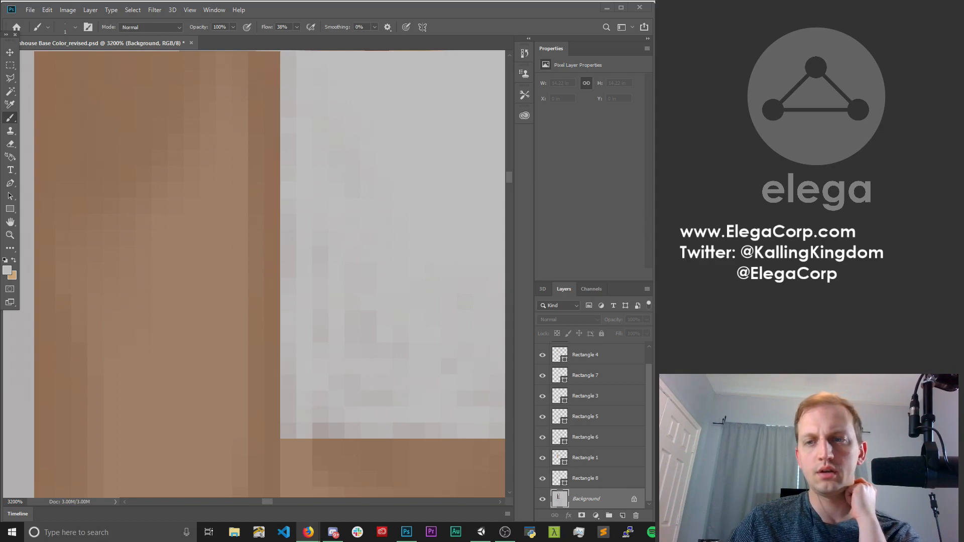
{"action": "key", "text": "alt+Tab"}
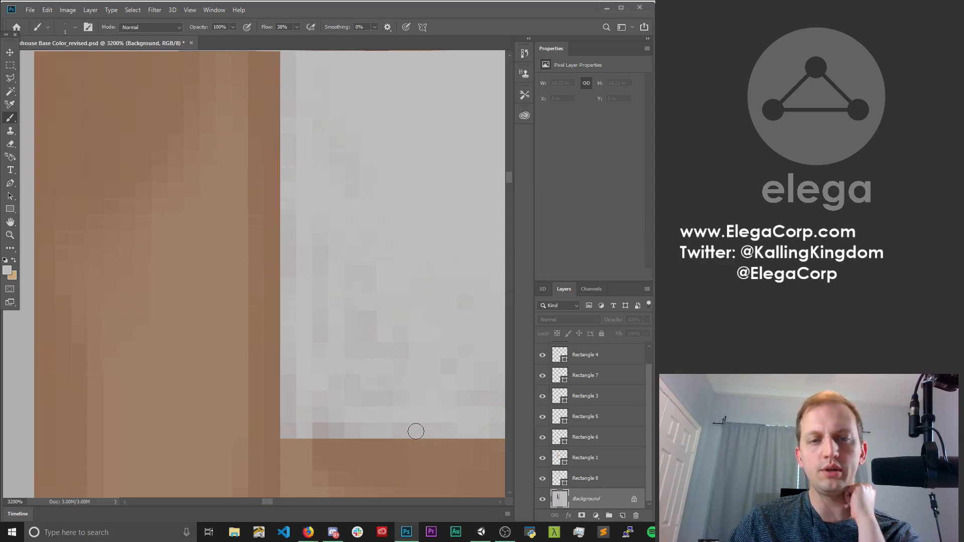
{"action": "left_click_drag", "start_coordinate": [321, 430], "coordinate": [356, 426]}
{"action": "left_click", "coordinate": [319, 430]}
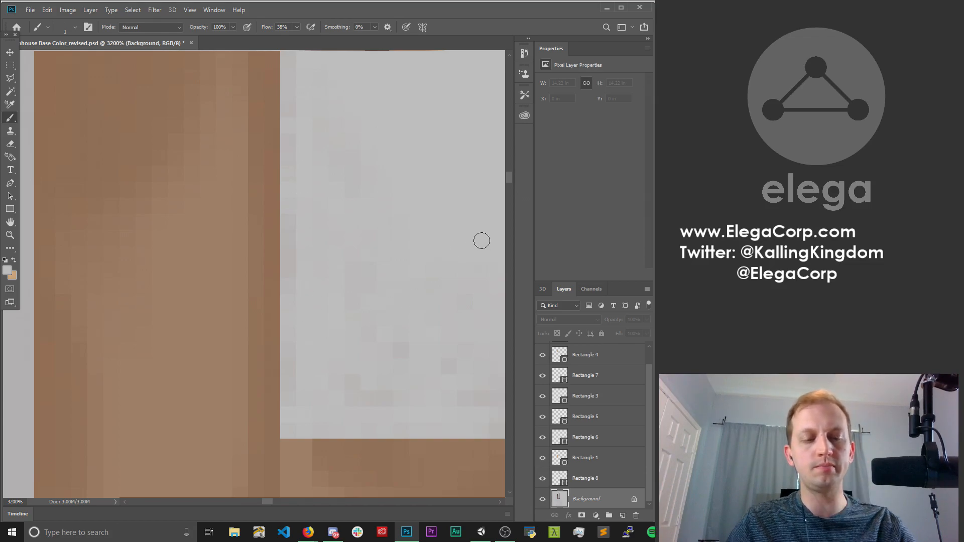
Paint light gray over the dark pixel row above the horizontal beam's top edge near its far end.
{"action": "key", "text": "h"}
{"action": "left_click_drag", "start_coordinate": [415, 228], "coordinate": [158, 188]}
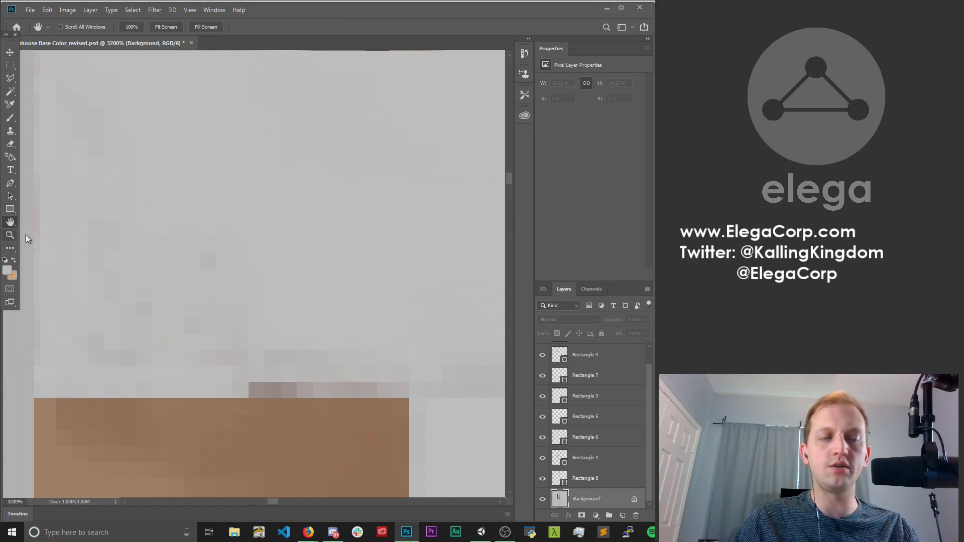
{"action": "key", "text": "b"}
{"action": "mouse_move", "coordinate": [239, 379]}
{"action": "left_mouse_down"}
{"action": "mouse_move", "coordinate": [373, 386]}
{"action": "mouse_move", "coordinate": [280, 380]}
{"action": "left_mouse_up"}
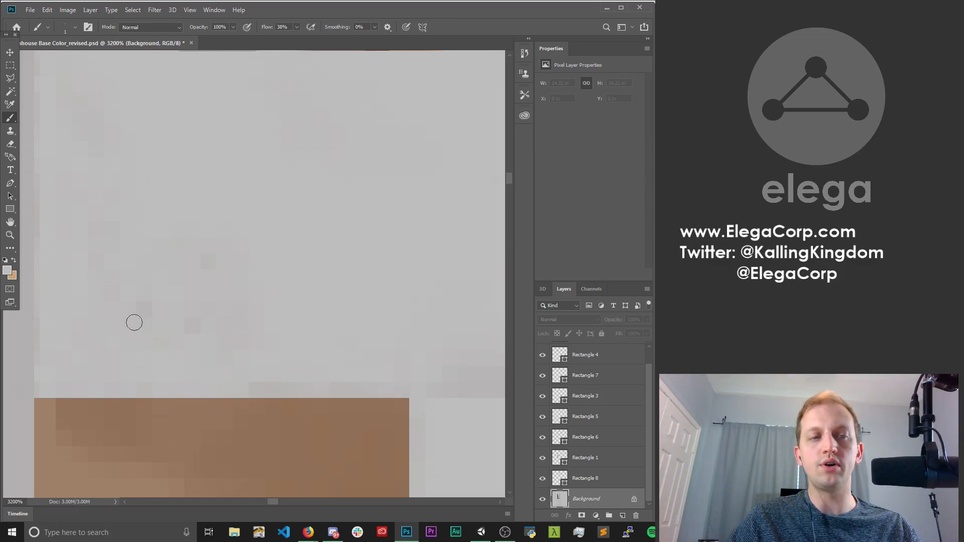
Enlarge the brush to 7 px and paint out the faint gray smudge on the wall beyond the short beam's upper corner.
{"action": "key", "text": "space"}
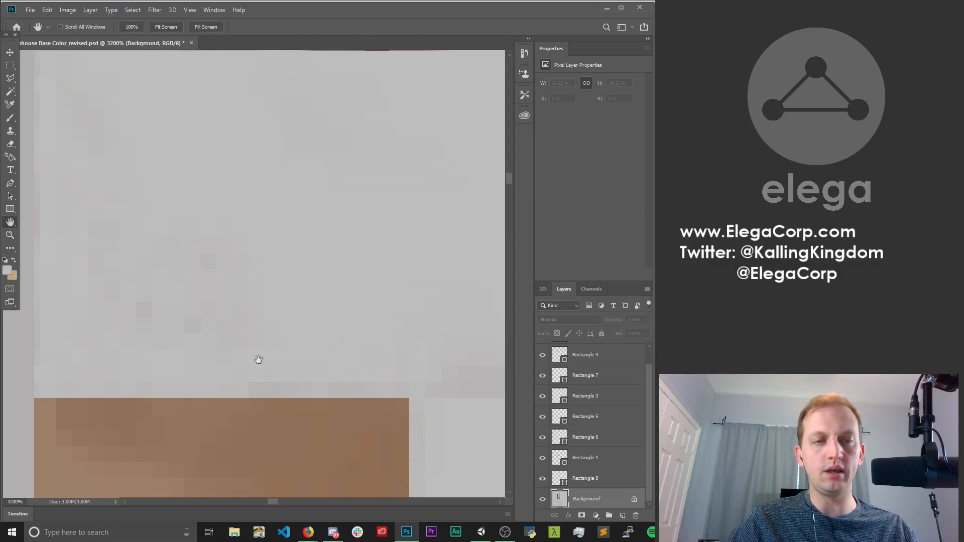
{"action": "mouse_move", "coordinate": [112, 358]}
{"action": "left_mouse_down"}
{"action": "mouse_move", "coordinate": [239, 321]}
{"action": "mouse_move", "coordinate": [242, 351]}
{"action": "left_mouse_up"}
{"action": "mouse_move", "coordinate": [245, 244]}
{"action": "left_mouse_down"}
{"action": "mouse_move", "coordinate": [241, 328]}
{"action": "mouse_move", "coordinate": [259, 289]}
{"action": "left_mouse_up"}
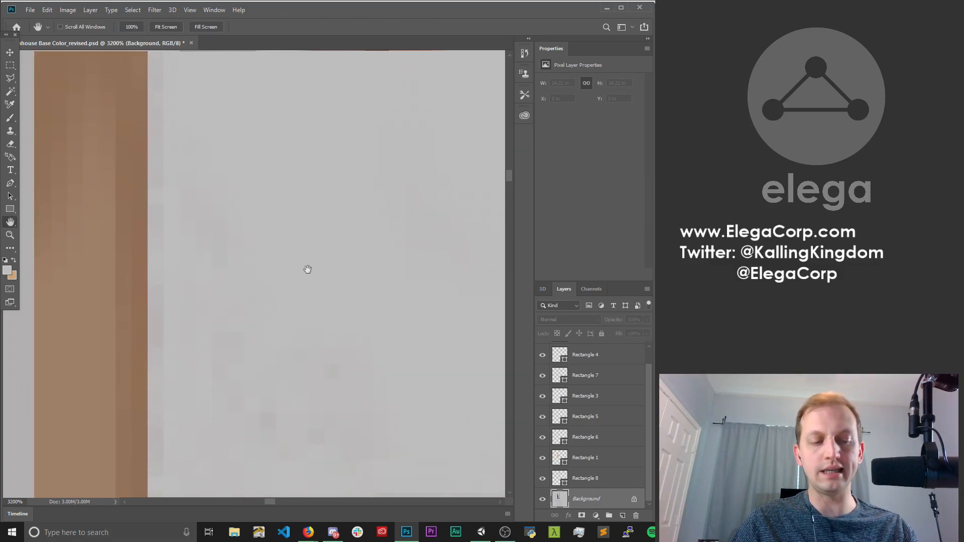
{"action": "key", "text": "z"}
{"action": "left_click", "coordinate": [314, 325], "text": "alt"}
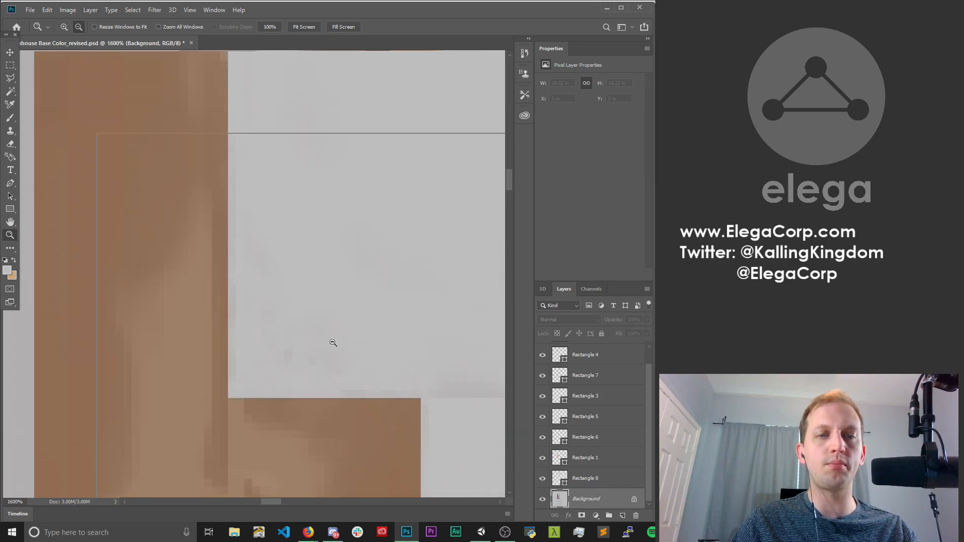
{"action": "left_click", "coordinate": [333, 342], "text": "alt"}
{"action": "left_click", "coordinate": [371, 307], "text": "alt"}
{"action": "key", "text": "h"}
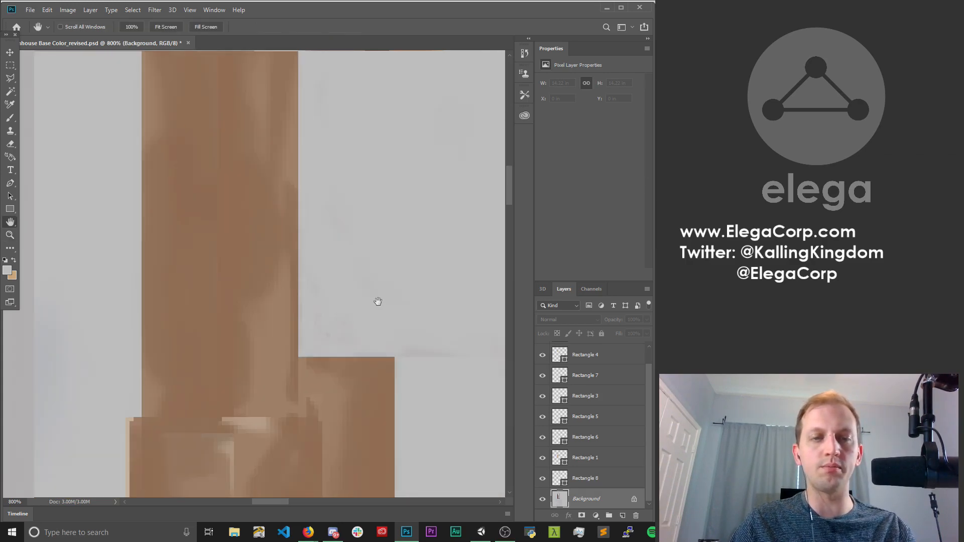
{"action": "left_click_drag", "start_coordinate": [335, 283], "coordinate": [106, 227]}
{"action": "key", "text": "b"}
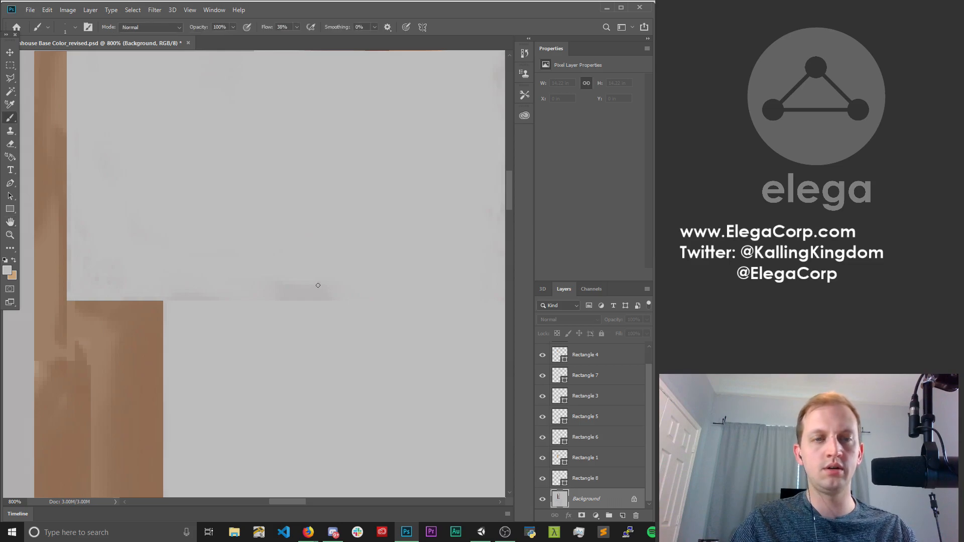
{"action": "key", "text": "bracketright"}
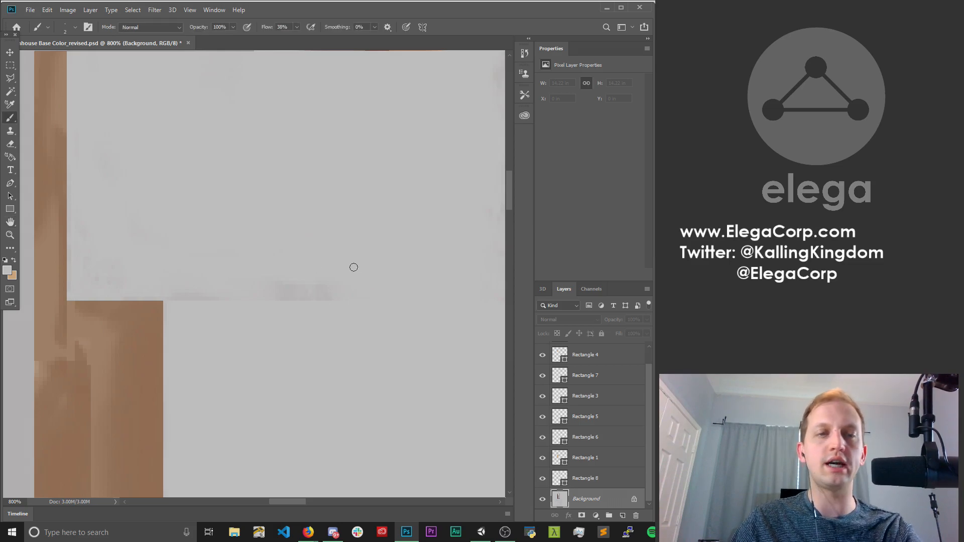
{"action": "key", "text": "bracketright"}
{"action": "key", "text": "bracketright"}
{"action": "left_click_drag", "start_coordinate": [331, 292], "coordinate": [280, 300]}
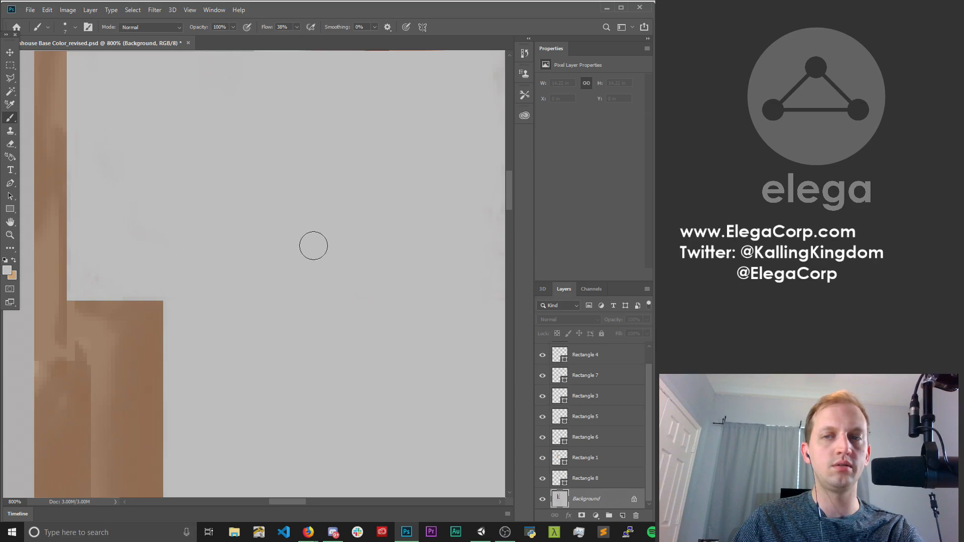
Examine the wall around all the beams, from the lower beam corners out to the whole texture, for remaining smudges.
{"action": "key", "text": "h"}
{"action": "left_click_drag", "start_coordinate": [429, 271], "coordinate": [310, 196]}
{"action": "left_click_drag", "start_coordinate": [291, 250], "coordinate": [332, 215]}
{"action": "left_click_drag", "start_coordinate": [227, 299], "coordinate": [289, 183]}
{"action": "left_click_drag", "start_coordinate": [183, 467], "coordinate": [251, 207]}
{"action": "left_click_drag", "start_coordinate": [244, 402], "coordinate": [308, 283]}
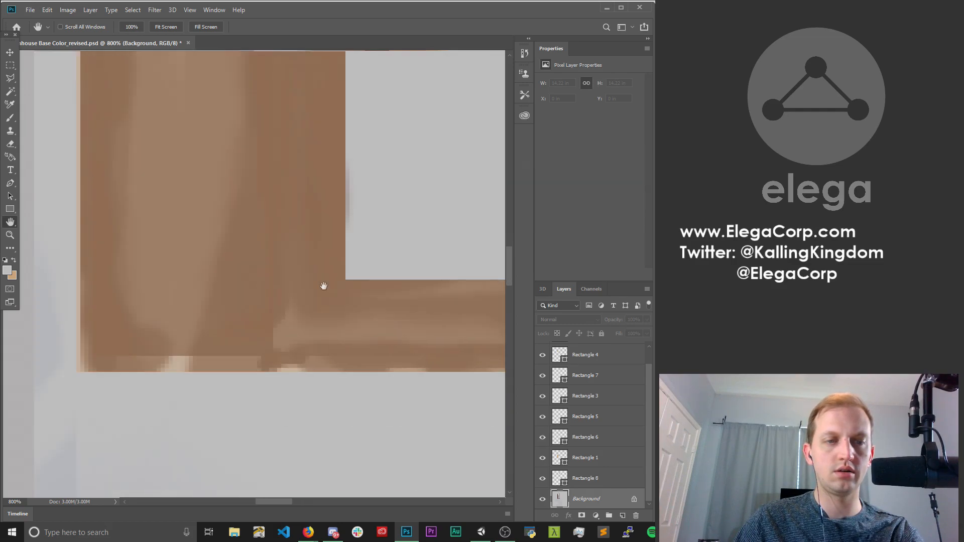
{"action": "left_click_drag", "start_coordinate": [177, 280], "coordinate": [321, 198]}
{"action": "scroll", "coordinate": [302, 299], "scroll_direction": "down", "scroll_amount": 1}
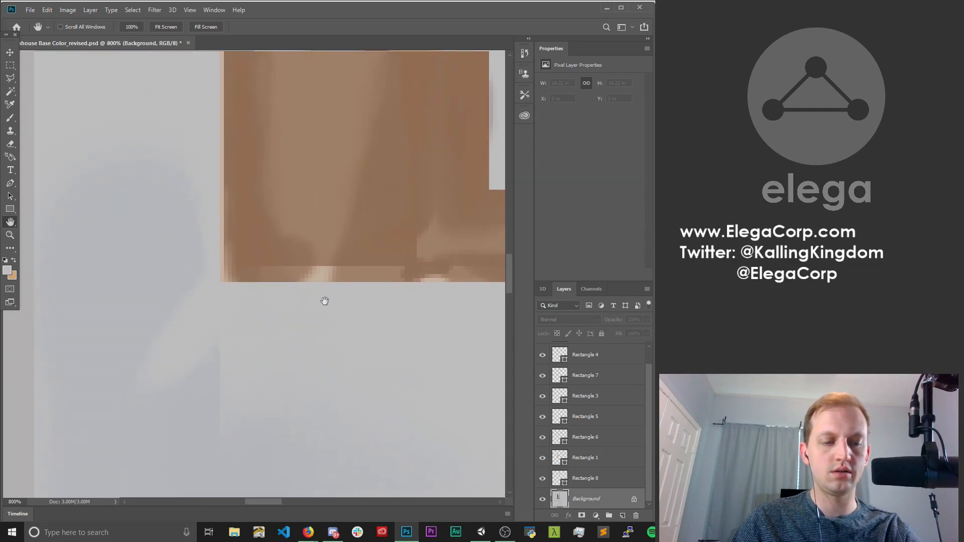
{"action": "key", "text": "z"}
{"action": "left_click", "coordinate": [364, 256], "text": "alt"}
{"action": "left_click", "coordinate": [365, 155], "text": "alt"}
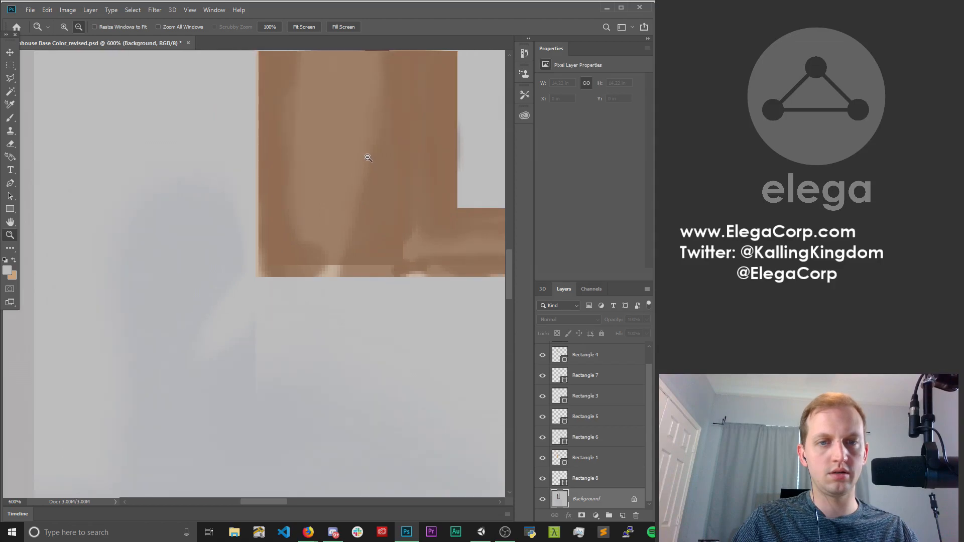
{"action": "left_click", "coordinate": [370, 150], "text": "alt"}
{"action": "left_click", "coordinate": [383, 171], "text": "alt"}
{"action": "key", "text": "h"}
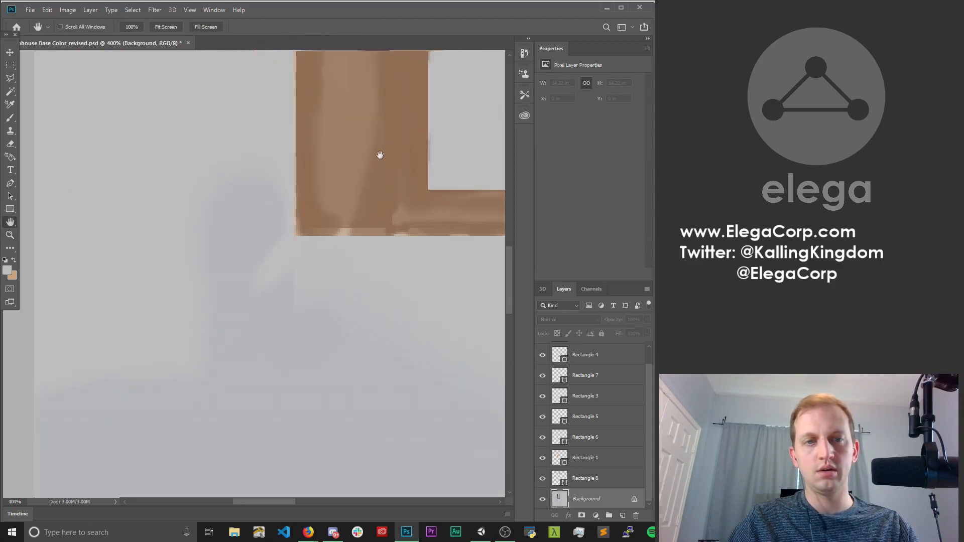
{"action": "left_click_drag", "start_coordinate": [379, 155], "coordinate": [355, 277]}
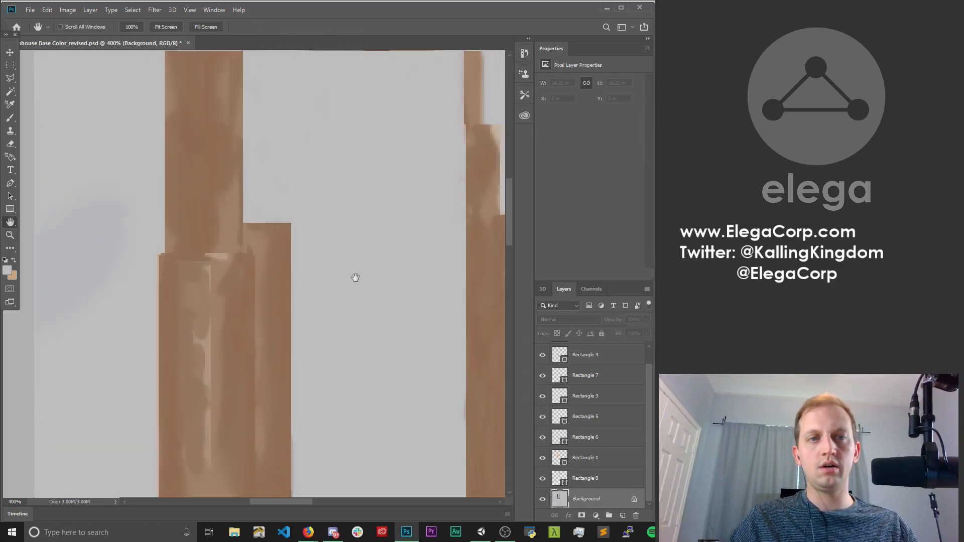
{"action": "left_click", "coordinate": [10, 235]}
{"action": "left_click", "coordinate": [312, 230], "text": "alt"}
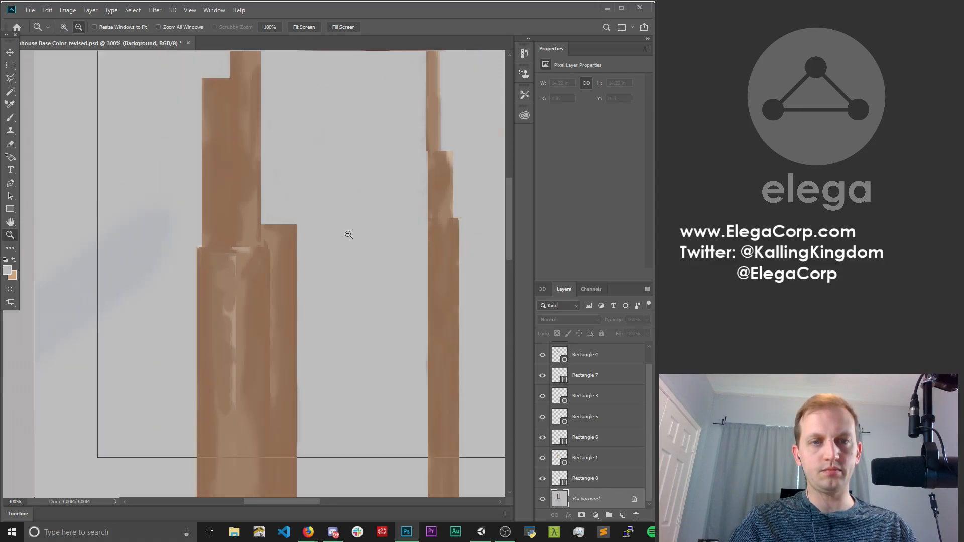
{"action": "left_click", "coordinate": [347, 233], "text": "alt"}
{"action": "left_click", "coordinate": [349, 234], "text": "alt"}
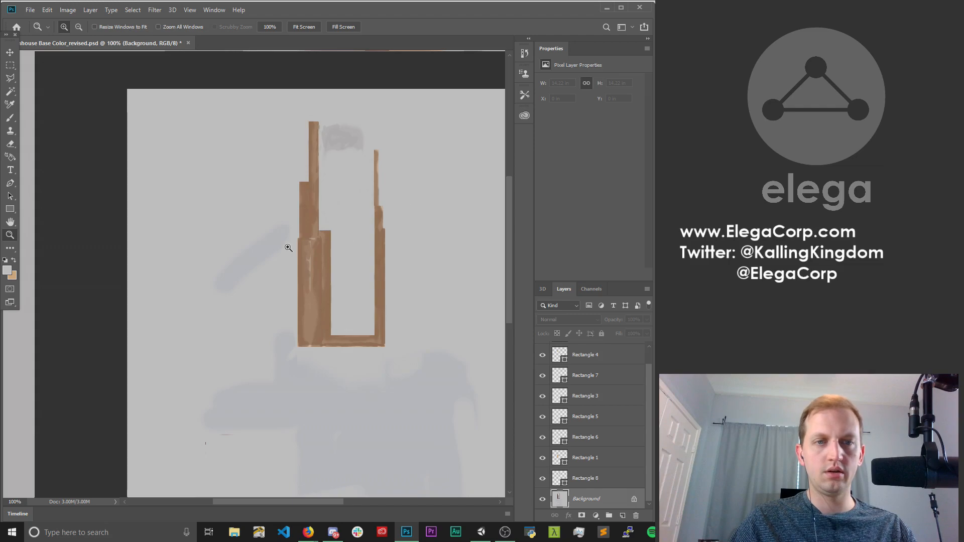
Reduce the brush to 1 px and lighten the lower part of the dark fringe beside the tallest beam's upper end.
{"action": "left_click", "coordinate": [342, 129]}
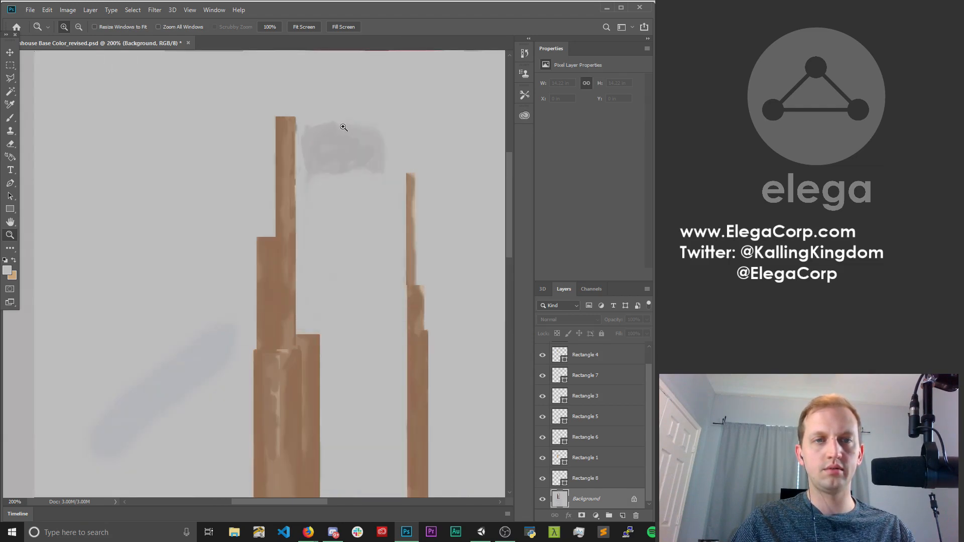
{"action": "left_click", "coordinate": [343, 128]}
{"action": "left_click", "coordinate": [345, 126]}
{"action": "left_click", "coordinate": [249, 123]}
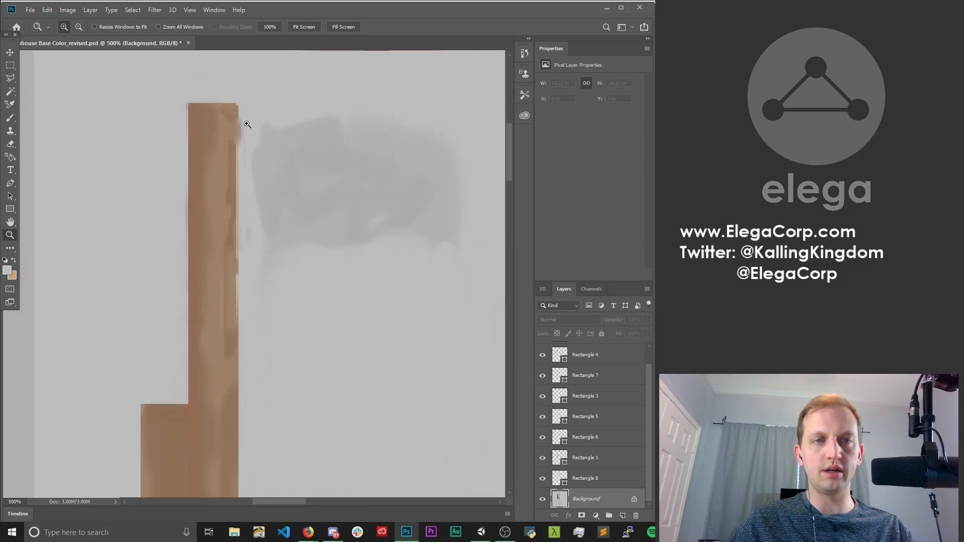
{"action": "left_click", "coordinate": [242, 125]}
{"action": "left_click", "coordinate": [237, 128]}
{"action": "left_click", "coordinate": [242, 126]}
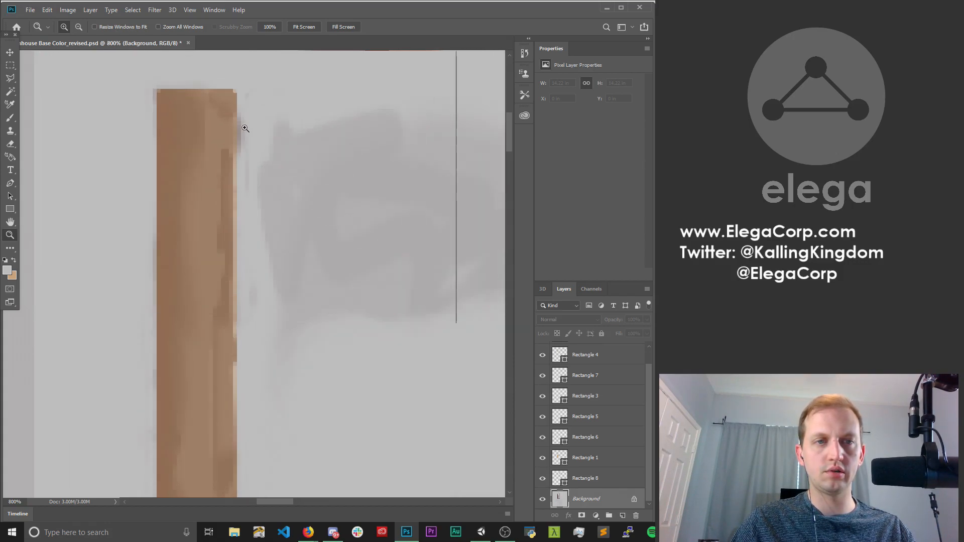
{"action": "left_click", "coordinate": [243, 129]}
{"action": "left_click", "coordinate": [246, 129]}
{"action": "left_click", "coordinate": [245, 128]}
{"action": "left_click", "coordinate": [246, 129]}
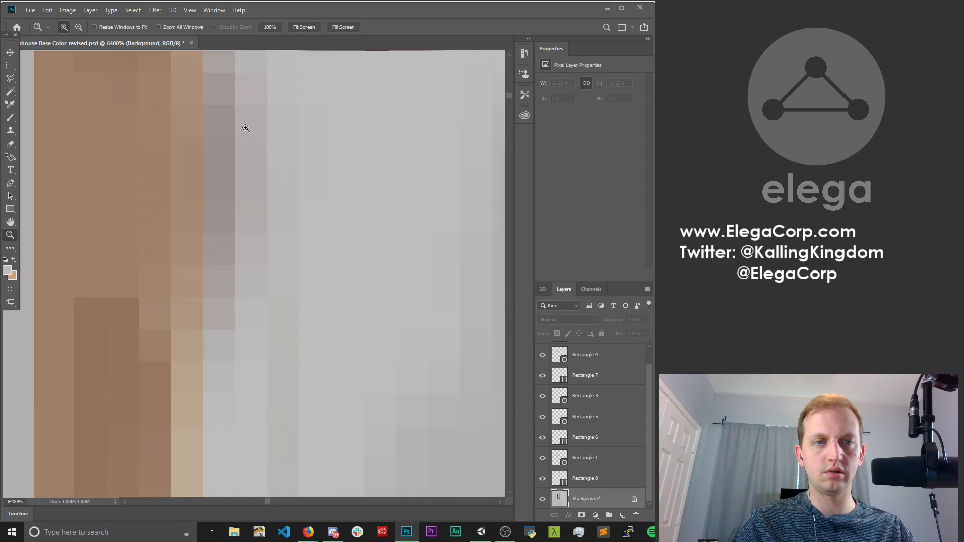
{"action": "key", "text": "b"}
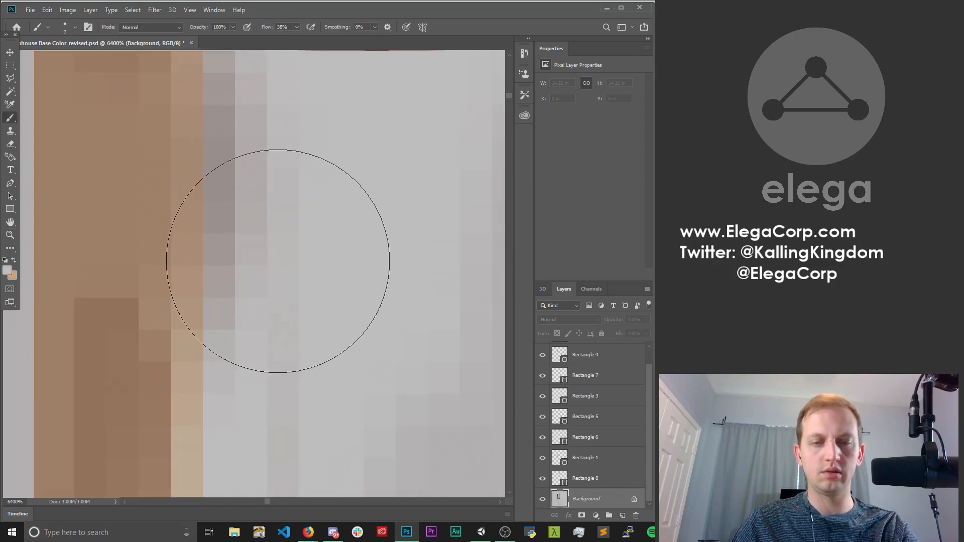
{"action": "key", "text": "bracketleft"}
{"action": "key", "text": "bracketleft"}
{"action": "key", "text": "bracketleft"}
{"action": "key", "text": "bracketleft"}
{"action": "key", "text": "bracketleft"}
{"action": "key", "text": "bracketleft"}
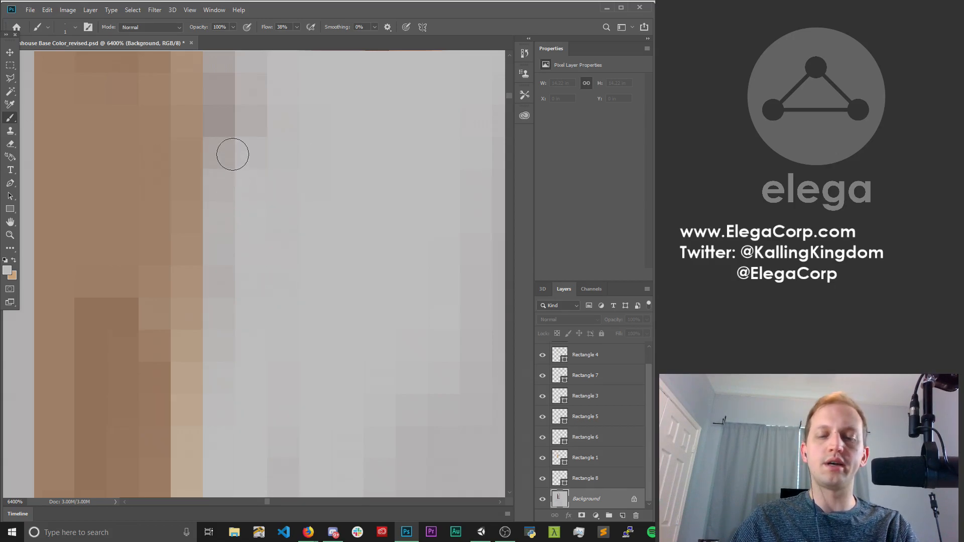
Paint light gray over the rest of the dark fringe beside the tallest beam, up to its upper end.
{"action": "key", "text": "h"}
{"action": "left_click_drag", "start_coordinate": [301, 175], "coordinate": [306, 311]}
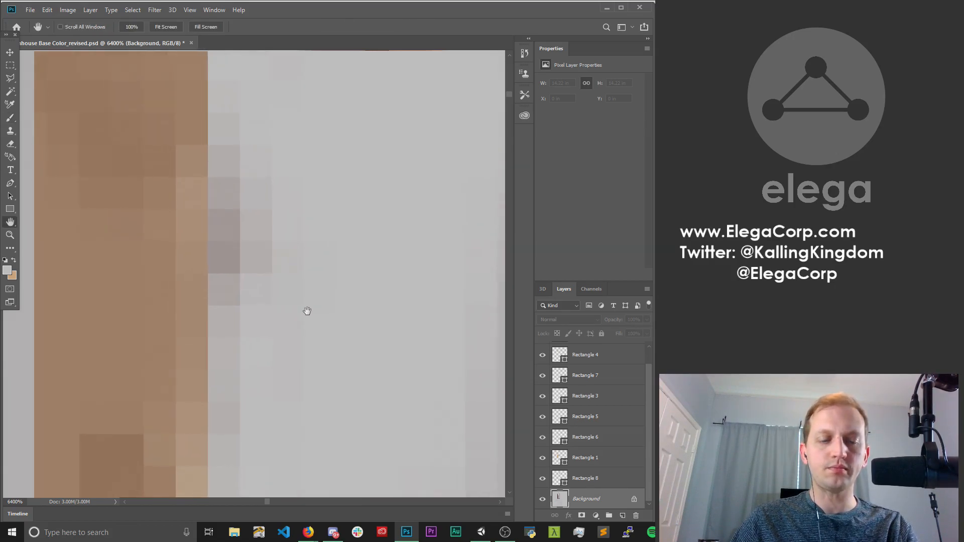
{"action": "key", "text": "v"}
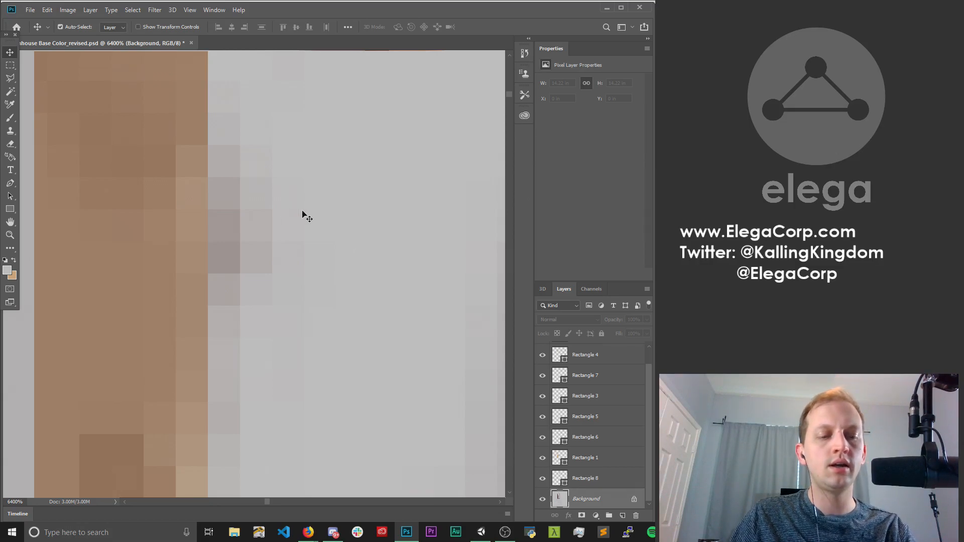
{"action": "key", "text": "b"}
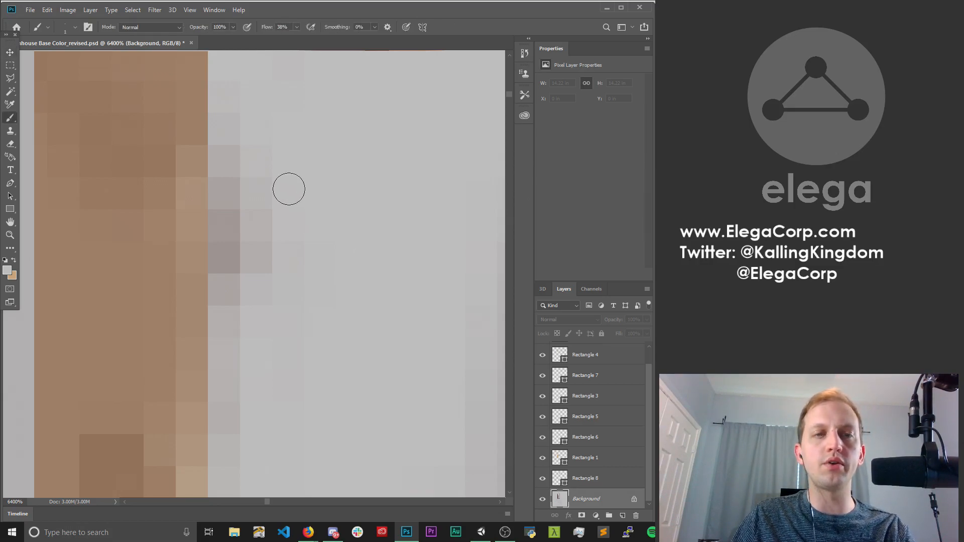
{"action": "mouse_move", "coordinate": [289, 190]}
{"action": "left_mouse_down"}
{"action": "mouse_move", "coordinate": [258, 254]}
{"action": "mouse_move", "coordinate": [239, 191]}
{"action": "mouse_move", "coordinate": [245, 310]}
{"action": "mouse_move", "coordinate": [239, 129]}
{"action": "mouse_move", "coordinate": [235, 375]}
{"action": "mouse_move", "coordinate": [293, 192]}
{"action": "mouse_move", "coordinate": [226, 418]}
{"action": "mouse_move", "coordinate": [237, 459]}
{"action": "mouse_move", "coordinate": [228, 398]}
{"action": "mouse_move", "coordinate": [270, 213]}
{"action": "left_mouse_up"}
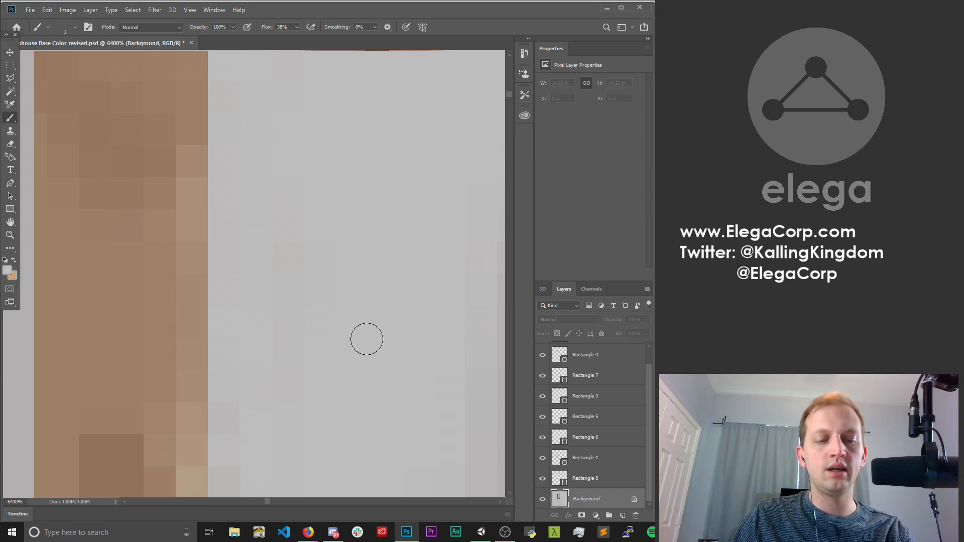
Paint light gray over the faint vertical streaks between the tallest beam and the darker gray wall patch.
{"action": "key", "text": "z"}
{"action": "left_click", "coordinate": [334, 273], "text": "alt"}
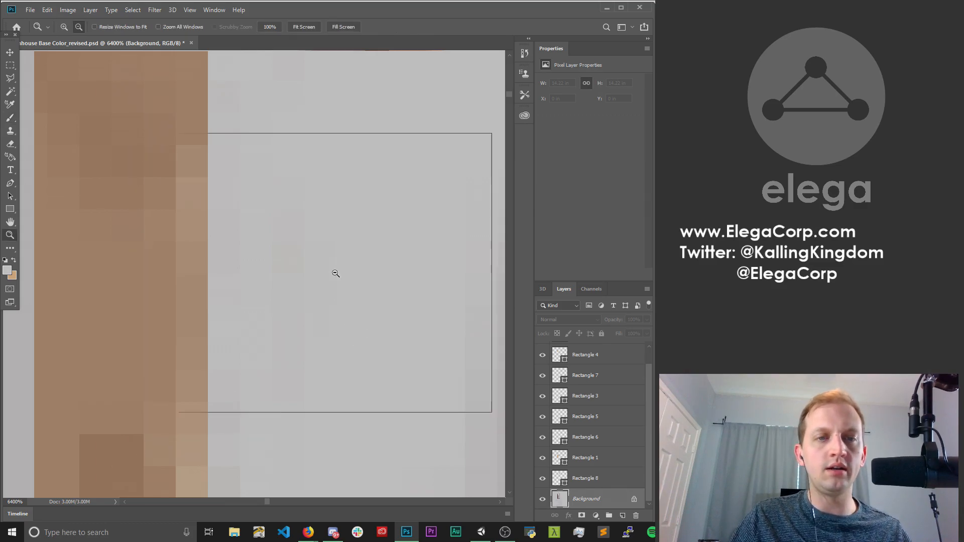
{"action": "left_click", "coordinate": [348, 226], "text": "alt"}
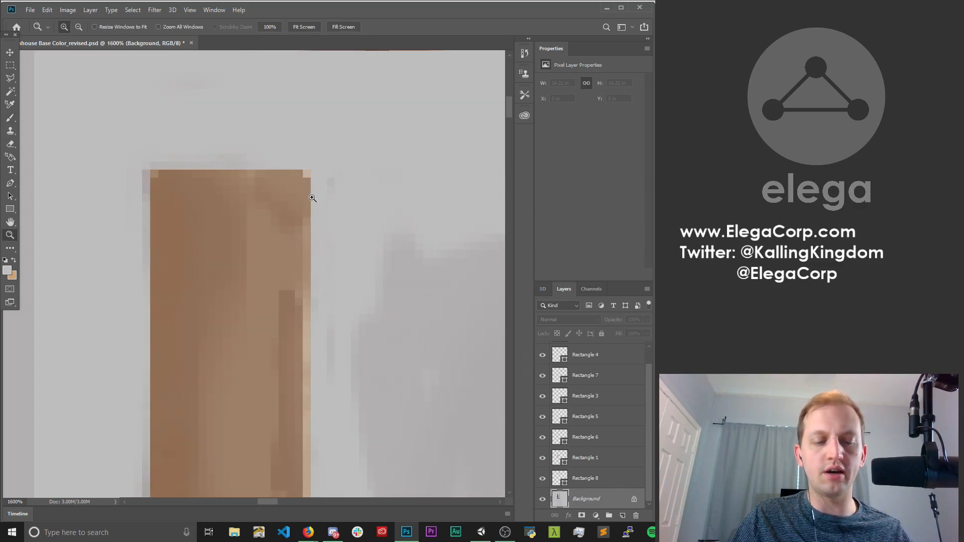
{"action": "key", "text": "b"}
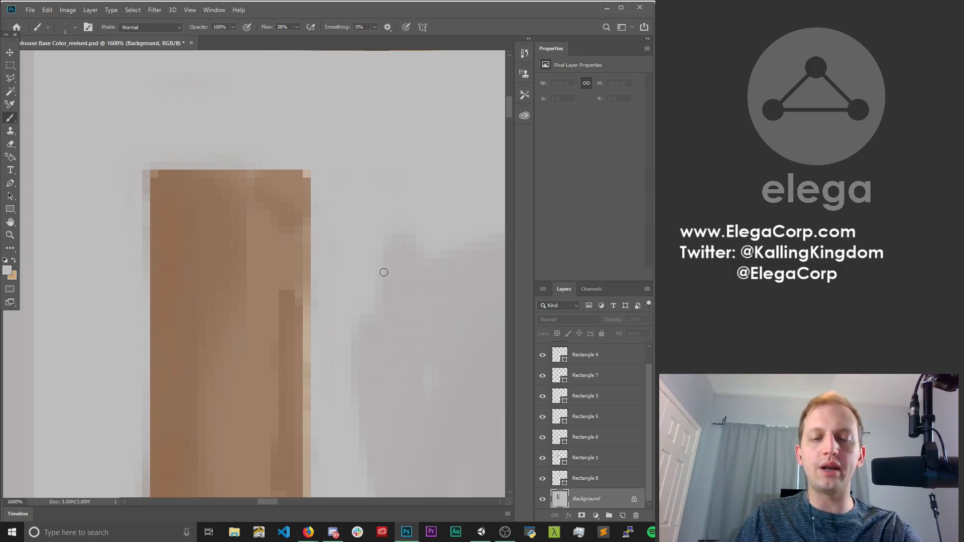
{"action": "key", "text": "z"}
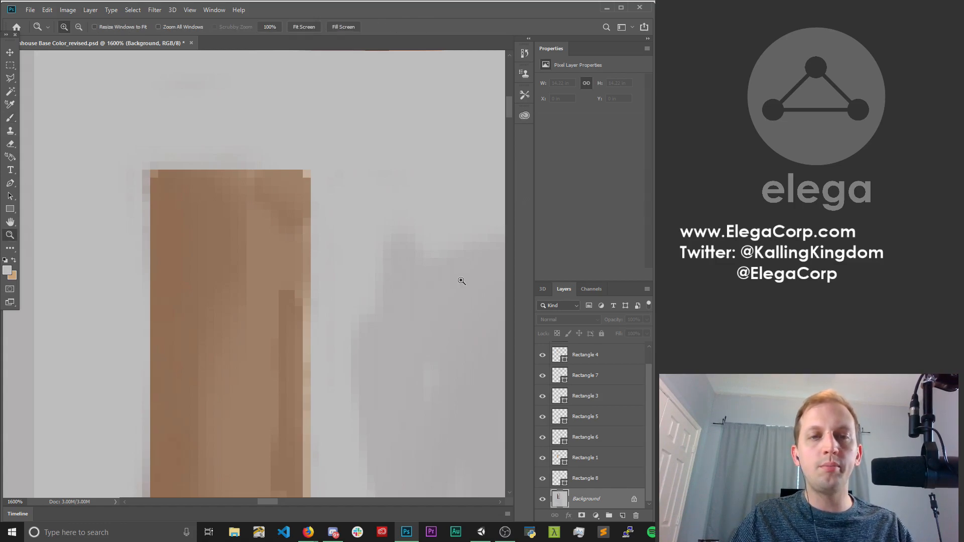
{"action": "left_click", "coordinate": [433, 279], "text": "alt"}
{"action": "left_click", "coordinate": [432, 281], "text": "alt"}
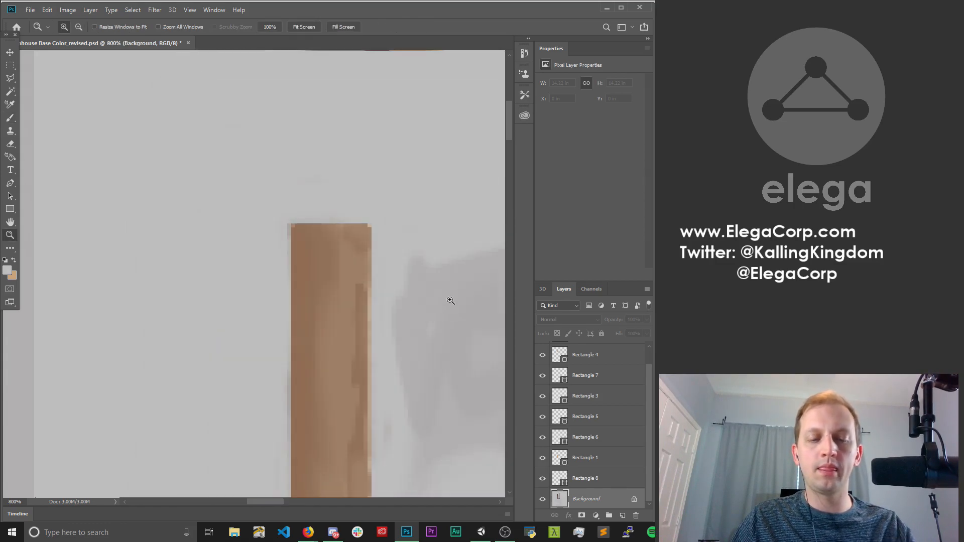
Enlarge the brush and paint light gray over the large darker gray patch on the wall beside the tallest beam.
{"action": "key", "text": "j"}
{"action": "left_click_drag", "start_coordinate": [452, 314], "coordinate": [292, 181]}
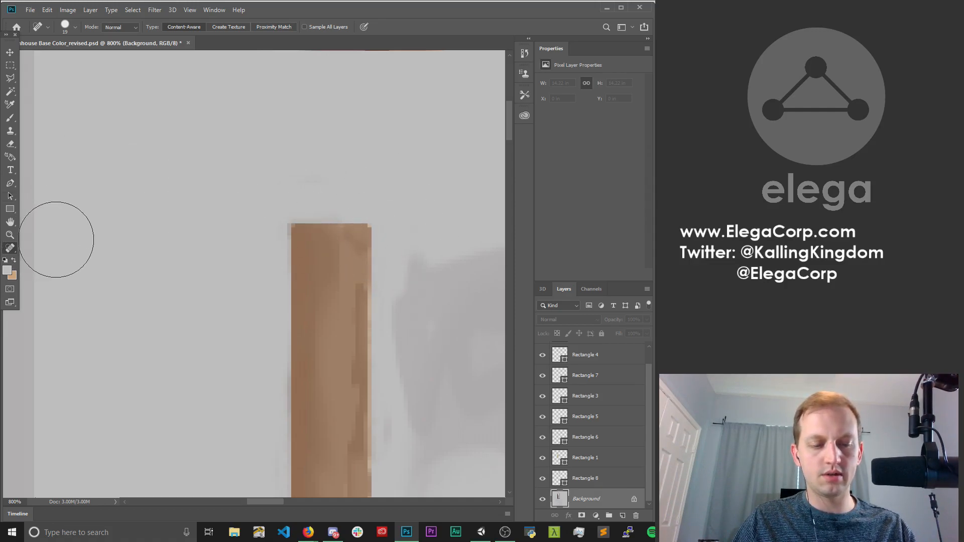
{"action": "key", "text": "h"}
{"action": "left_click_drag", "start_coordinate": [422, 271], "coordinate": [129, 176]}
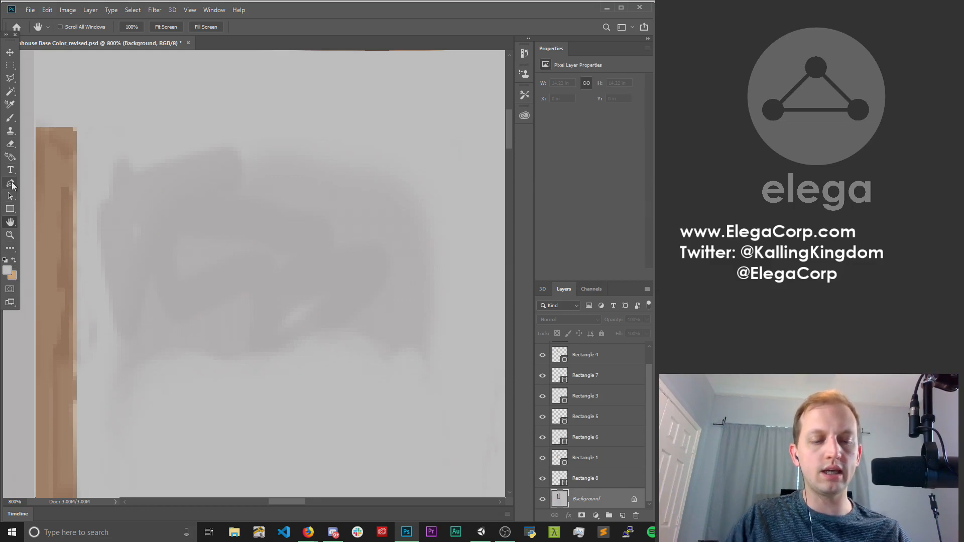
{"action": "key", "text": "b"}
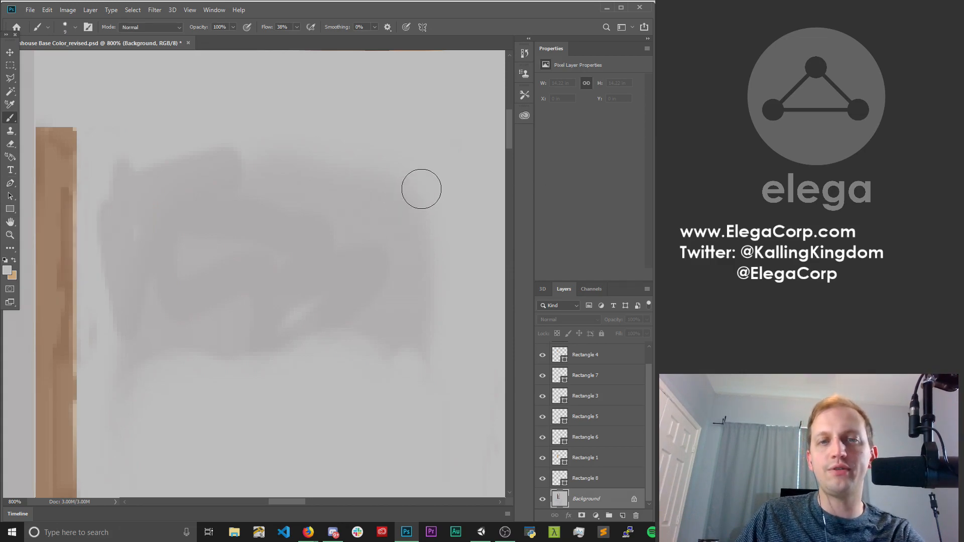
{"action": "key", "text": "bracketright"}
{"action": "key", "text": "bracketright"}
{"action": "key", "text": "bracketright"}
{"action": "key", "text": "bracketright"}
{"action": "key", "text": "bracketright"}
{"action": "mouse_move", "coordinate": [426, 201]}
{"action": "left_mouse_down"}
{"action": "mouse_move", "coordinate": [428, 387]}
{"action": "mouse_move", "coordinate": [431, 242]}
{"action": "mouse_move", "coordinate": [392, 189]}
{"action": "mouse_move", "coordinate": [331, 351]}
{"action": "mouse_move", "coordinate": [297, 286]}
{"action": "mouse_move", "coordinate": [262, 267]}
{"action": "mouse_move", "coordinate": [243, 276]}
{"action": "mouse_move", "coordinate": [236, 150]}
{"action": "left_mouse_up"}
Reduce the brush size and paint light gray over the remaining patch edge nearest the tallest beam.
{"action": "key", "text": "bracketleft"}
{"action": "key", "text": "bracketleft"}
{"action": "key", "text": "bracketleft"}
{"action": "key", "text": "bracketleft"}
{"action": "mouse_move", "coordinate": [103, 347]}
{"action": "left_mouse_down"}
{"action": "mouse_move", "coordinate": [110, 378]}
{"action": "mouse_move", "coordinate": [144, 394]}
{"action": "mouse_move", "coordinate": [179, 299]}
{"action": "mouse_move", "coordinate": [212, 361]}
{"action": "mouse_move", "coordinate": [136, 127]}
{"action": "mouse_move", "coordinate": [99, 226]}
{"action": "mouse_move", "coordinate": [116, 190]}
{"action": "mouse_move", "coordinate": [136, 303]}
{"action": "left_mouse_up"}
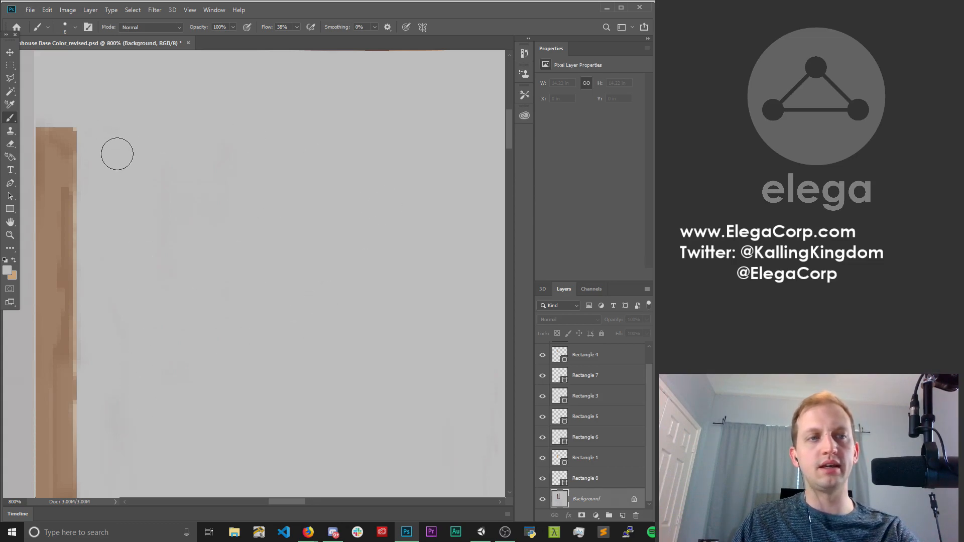
Check the repainted wall around all the beams and save the revised texture document.
{"action": "key", "text": "z"}
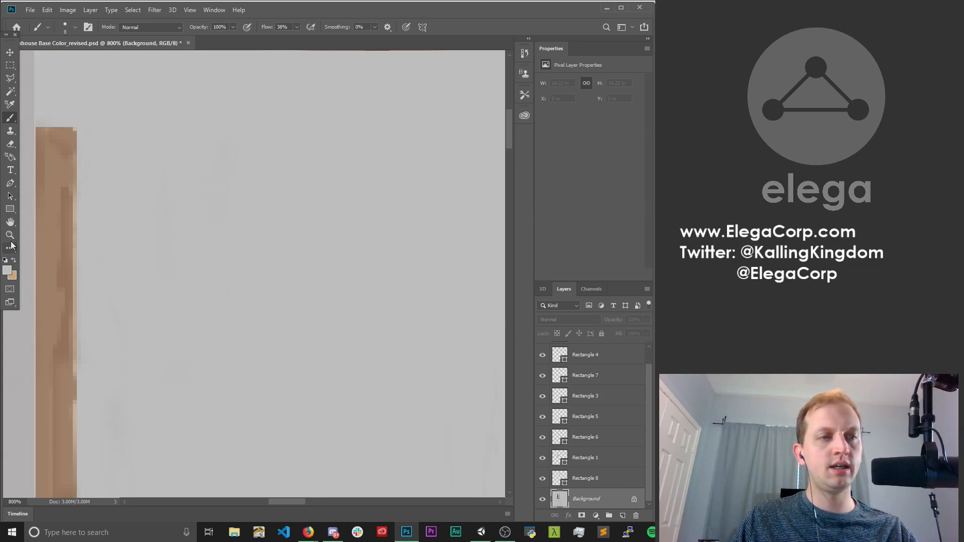
{"action": "left_click", "coordinate": [317, 246], "text": "alt"}
{"action": "left_click", "coordinate": [332, 248], "text": "alt"}
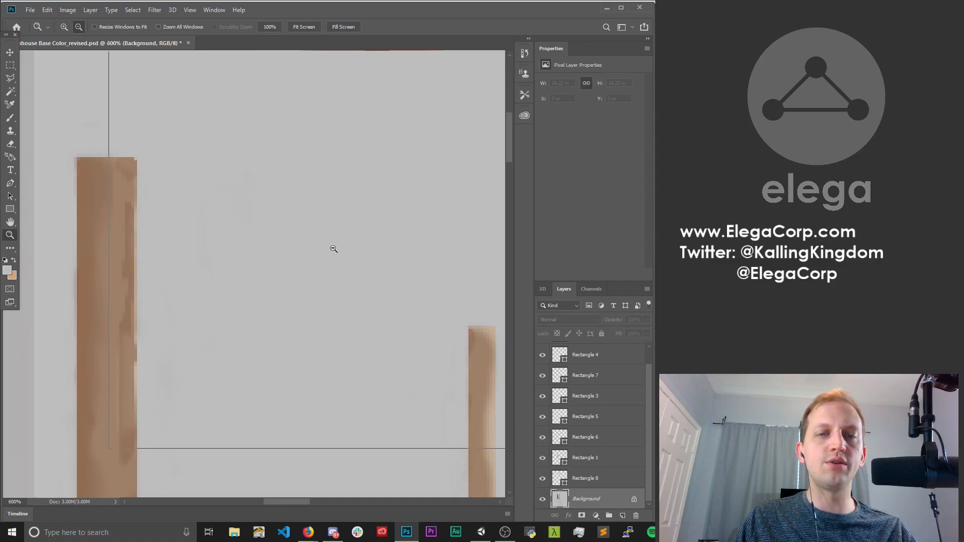
{"action": "left_click", "coordinate": [334, 250], "text": "alt"}
{"action": "left_click", "coordinate": [366, 315], "text": "alt"}
{"action": "left_click", "coordinate": [366, 316], "text": "alt"}
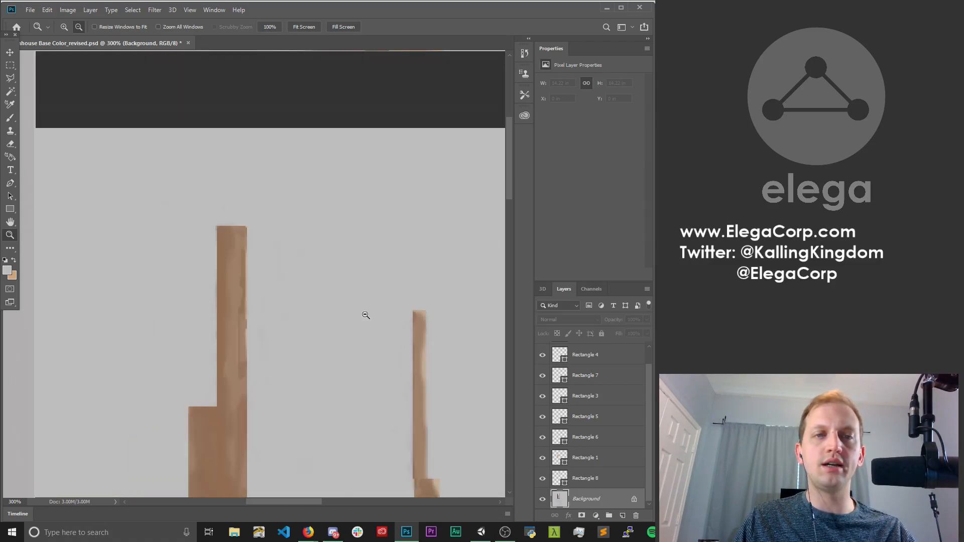
{"action": "left_click", "coordinate": [368, 316], "text": "alt"}
{"action": "key", "text": "space"}
{"action": "left_click_drag", "start_coordinate": [372, 322], "coordinate": [357, 67]}
{"action": "left_click_drag", "start_coordinate": [353, 229], "coordinate": [352, 220]}
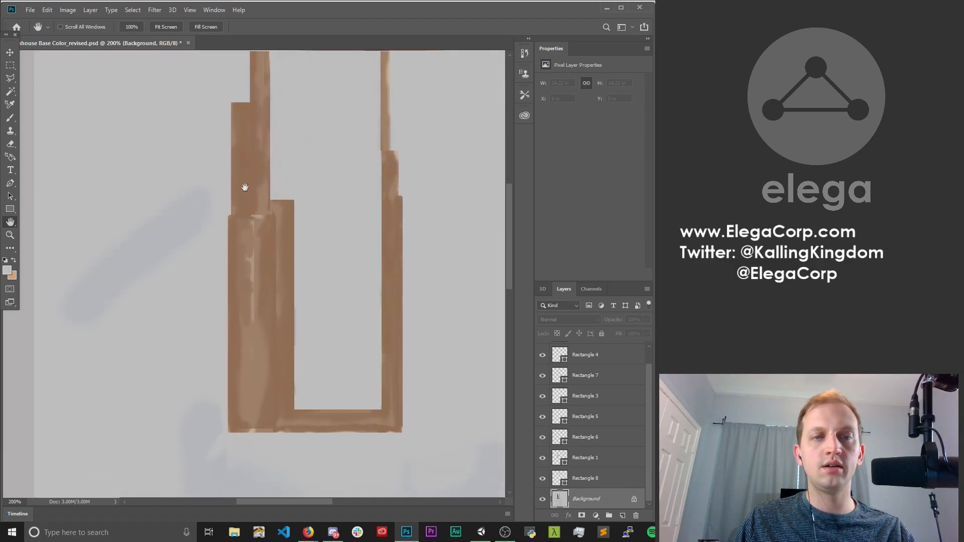
{"action": "left_click", "coordinate": [29, 11]}
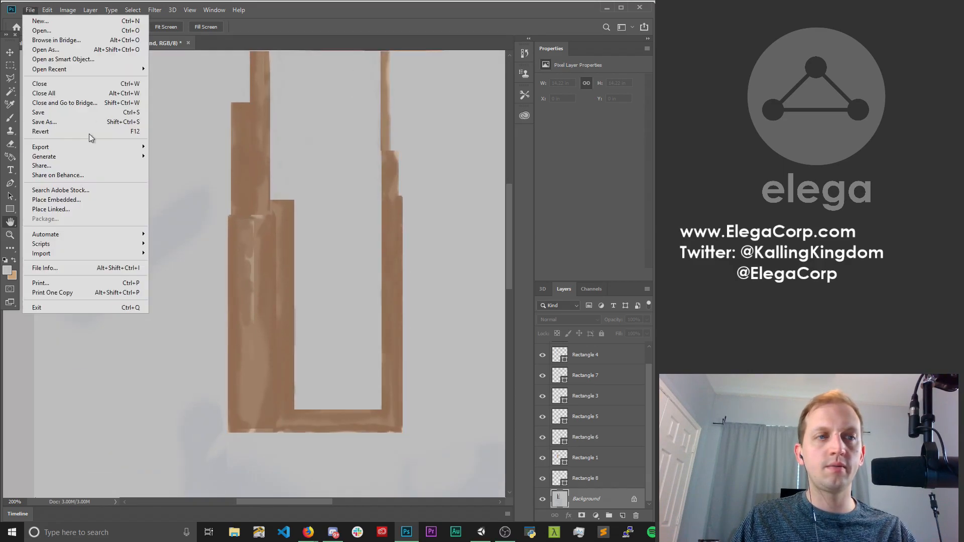
{"action": "left_click", "coordinate": [58, 115]}
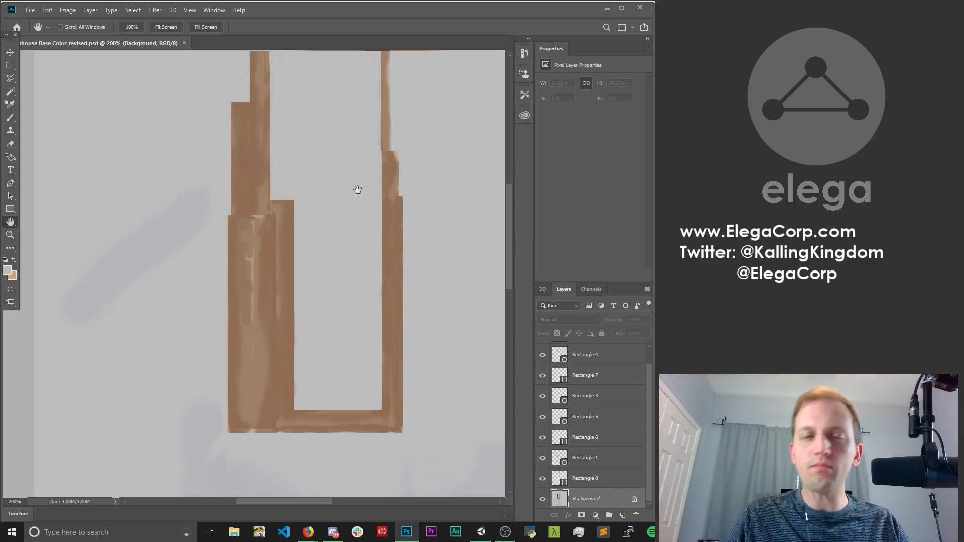
Examine the beams and the adjoining wall up close, from the wide lower beam to the tallest beam's upper end.
{"action": "left_click", "coordinate": [10, 234]}
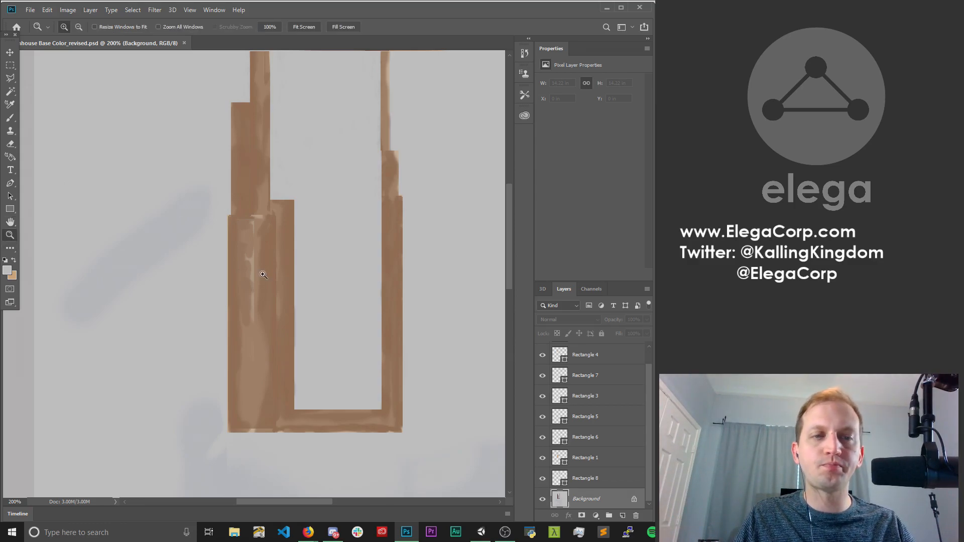
{"action": "left_click", "coordinate": [239, 268]}
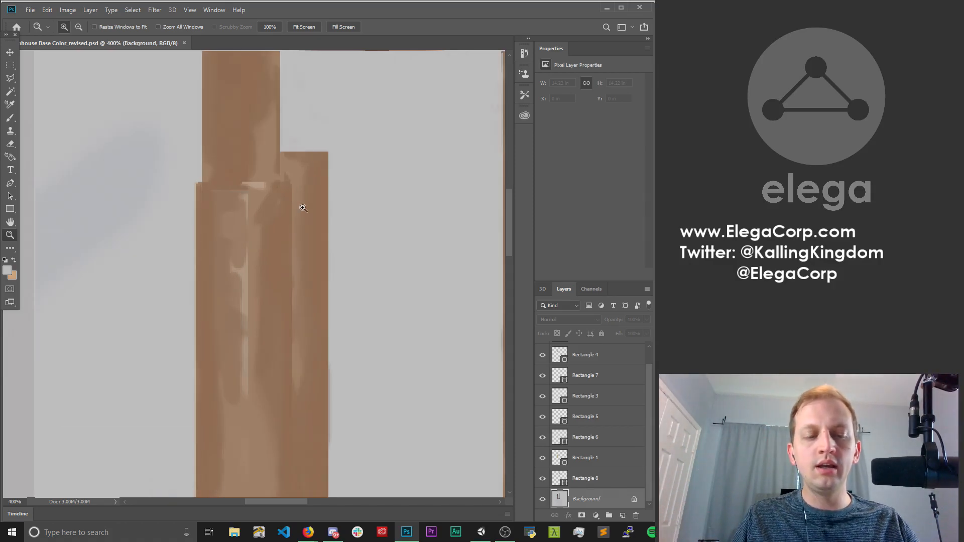
{"action": "key", "text": "h"}
{"action": "left_click_drag", "start_coordinate": [355, 217], "coordinate": [265, 140]}
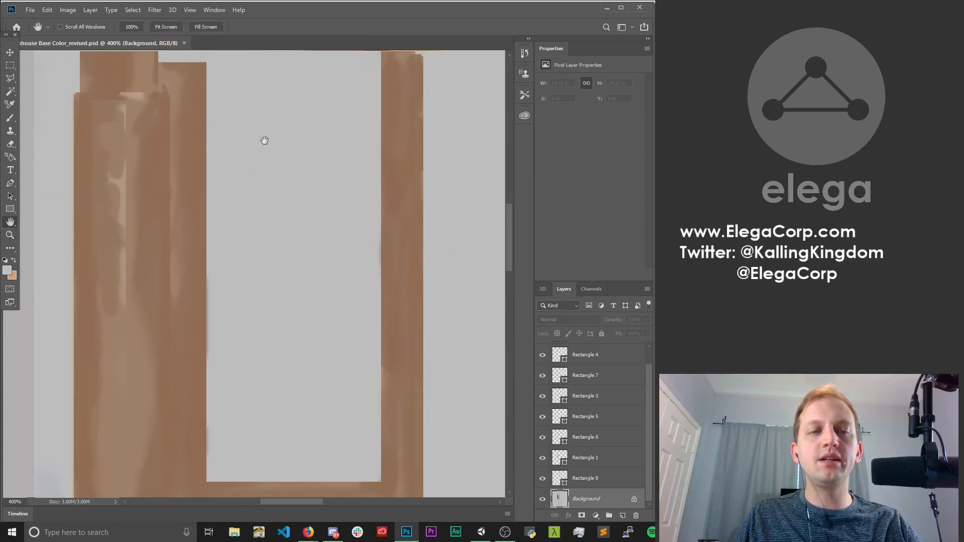
{"action": "left_click_drag", "start_coordinate": [254, 314], "coordinate": [325, 301]}
{"action": "left_click_drag", "start_coordinate": [314, 63], "coordinate": [300, 256]}
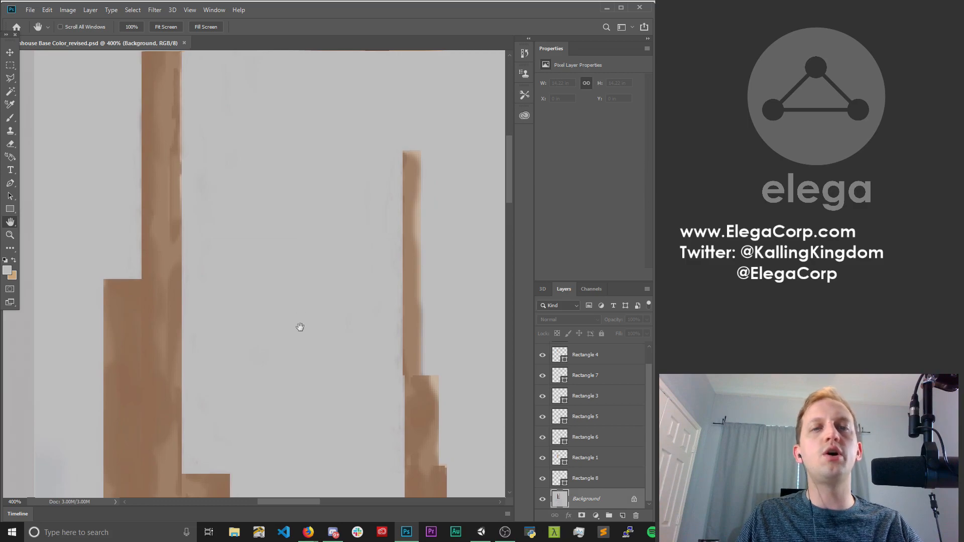
{"action": "scroll", "coordinate": [300, 327], "scroll_direction": "up", "scroll_amount": 3}
{"action": "left_click_drag", "start_coordinate": [323, 325], "coordinate": [359, 231]}
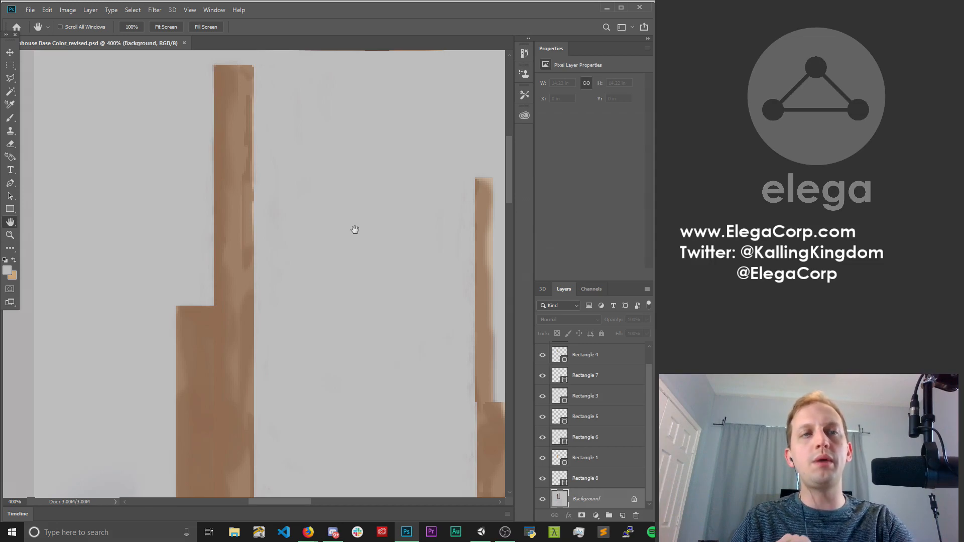
{"action": "left_click", "coordinate": [30, 9]}
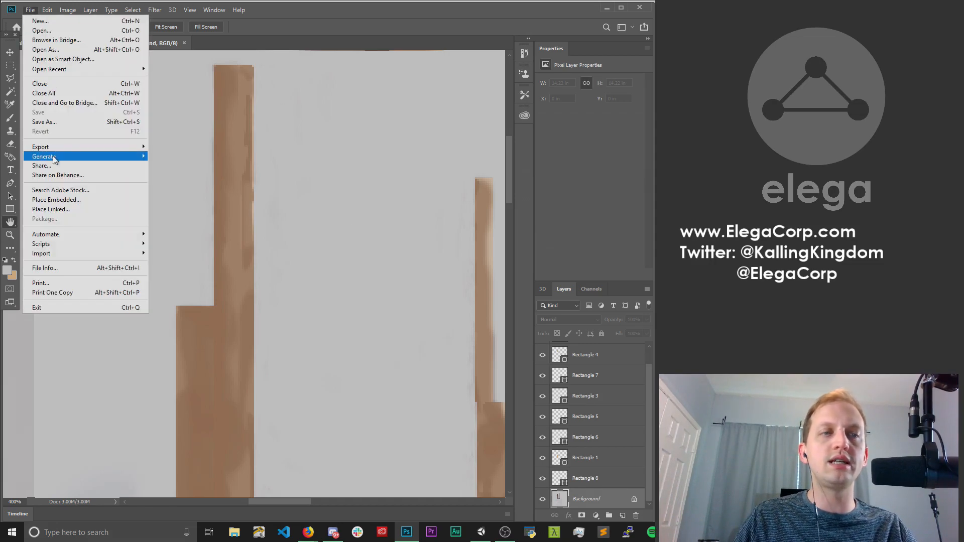
{"action": "left_click", "coordinate": [50, 121]}
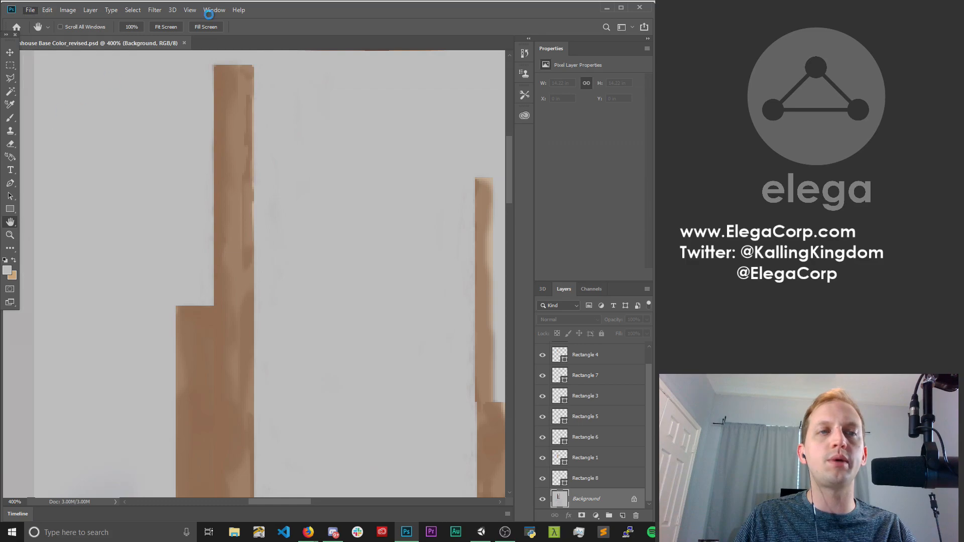
{"action": "left_click", "coordinate": [440, 313]}
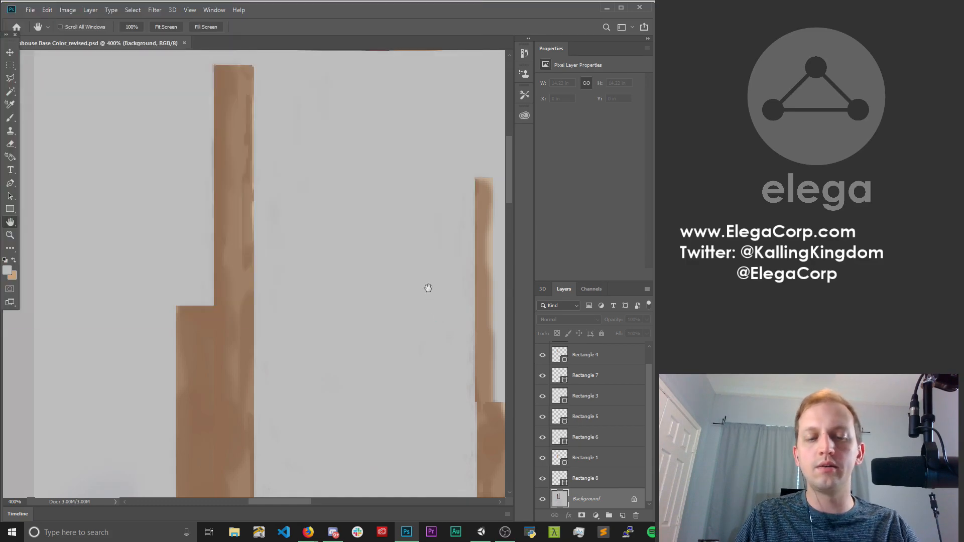
Examine the complete beam structure and the surrounding wall at 200% zoom.
{"action": "left_click_drag", "start_coordinate": [441, 260], "coordinate": [318, 179]}
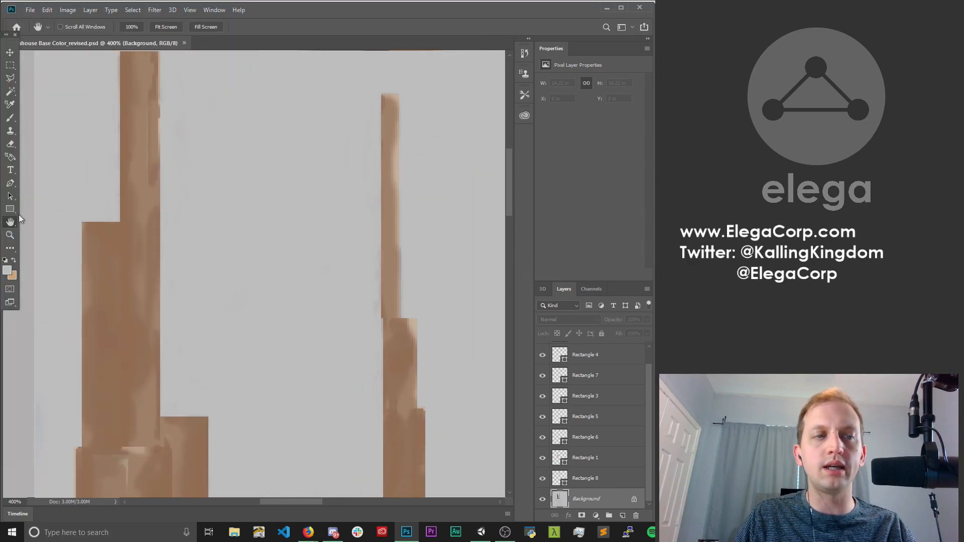
{"action": "left_click", "coordinate": [10, 235]}
{"action": "left_click", "coordinate": [351, 234], "text": "alt"}
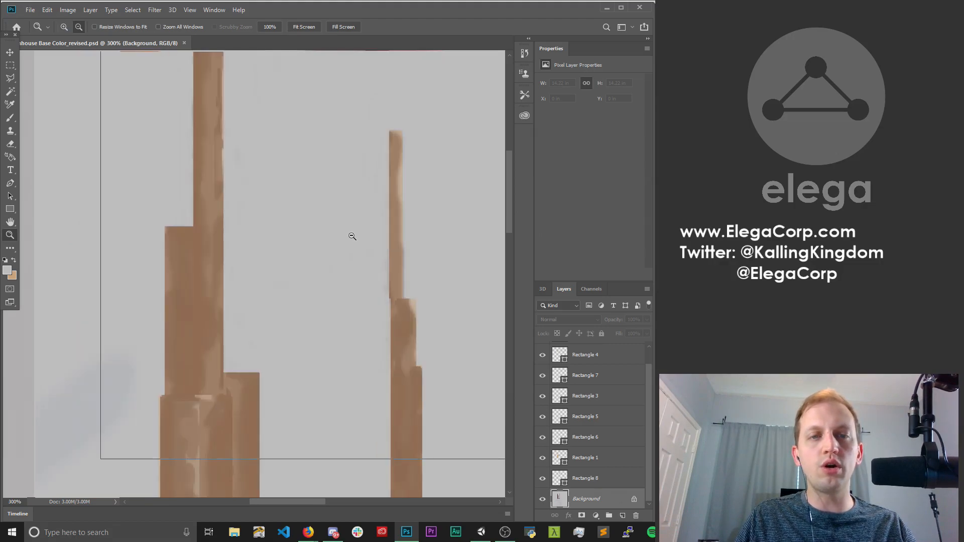
{"action": "left_click", "coordinate": [352, 236], "text": "alt"}
{"action": "key", "text": "space"}
{"action": "left_click_drag", "start_coordinate": [347, 297], "coordinate": [353, 213]}
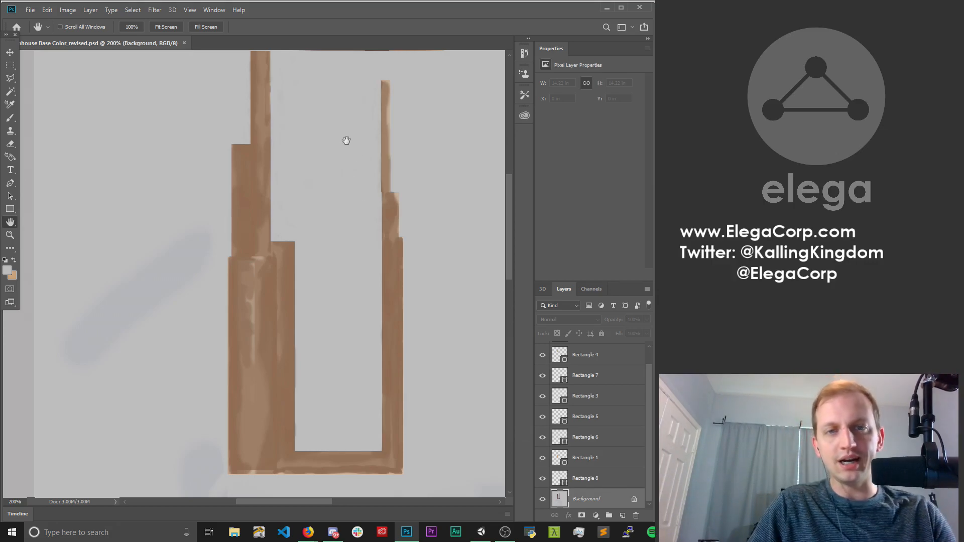
{"action": "scroll", "coordinate": [338, 177], "scroll_direction": "up", "scroll_amount": 3}
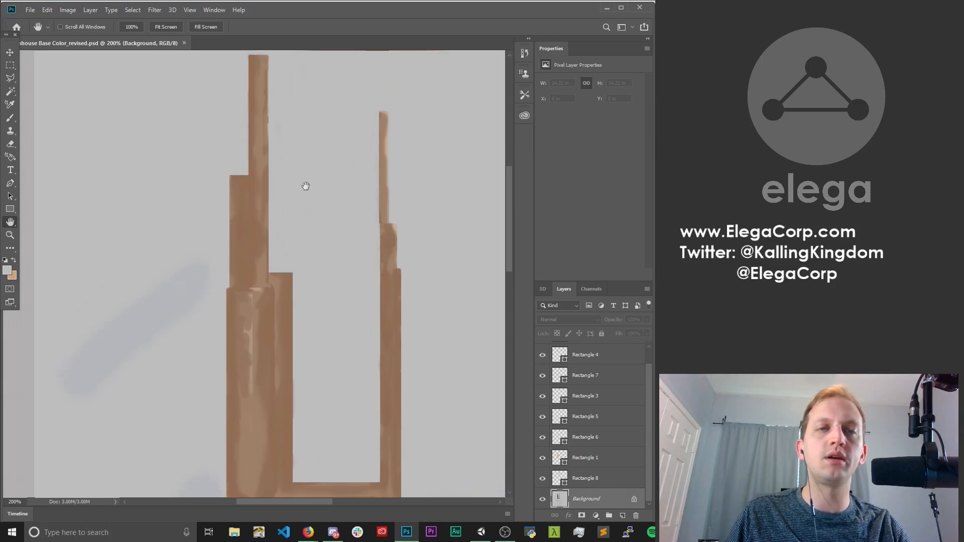
{"action": "left_click_drag", "start_coordinate": [348, 185], "coordinate": [340, 149]}
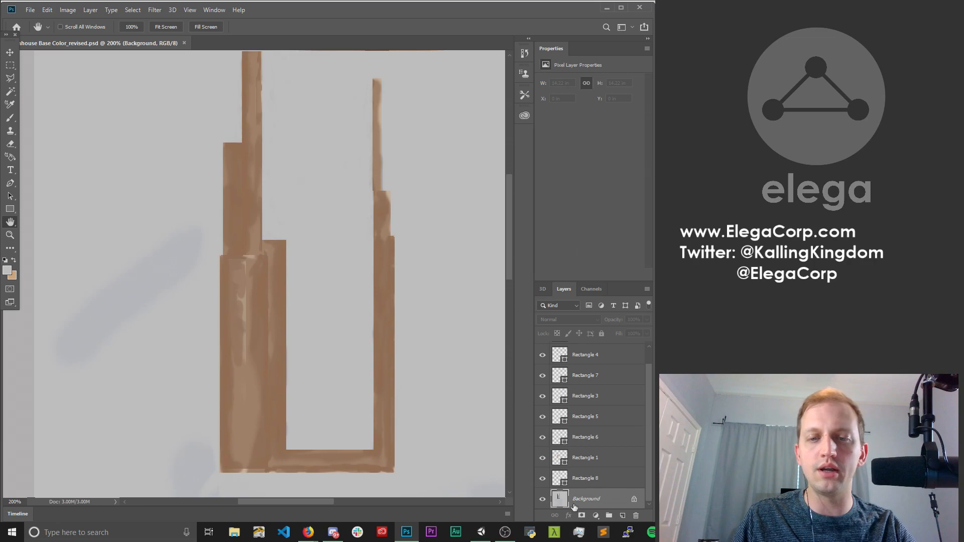
Set the opacity of the Rectangle 8 and Rectangle 1 layers to 100%.
{"action": "left_click", "coordinate": [599, 484]}
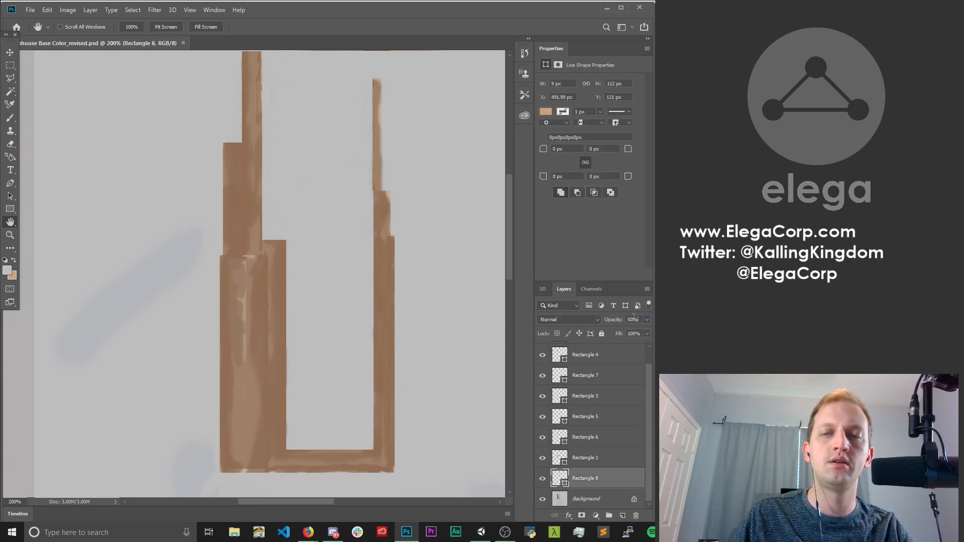
{"action": "left_click", "coordinate": [633, 319]}
{"action": "type", "text": "100"}
{"action": "key", "text": "Return"}
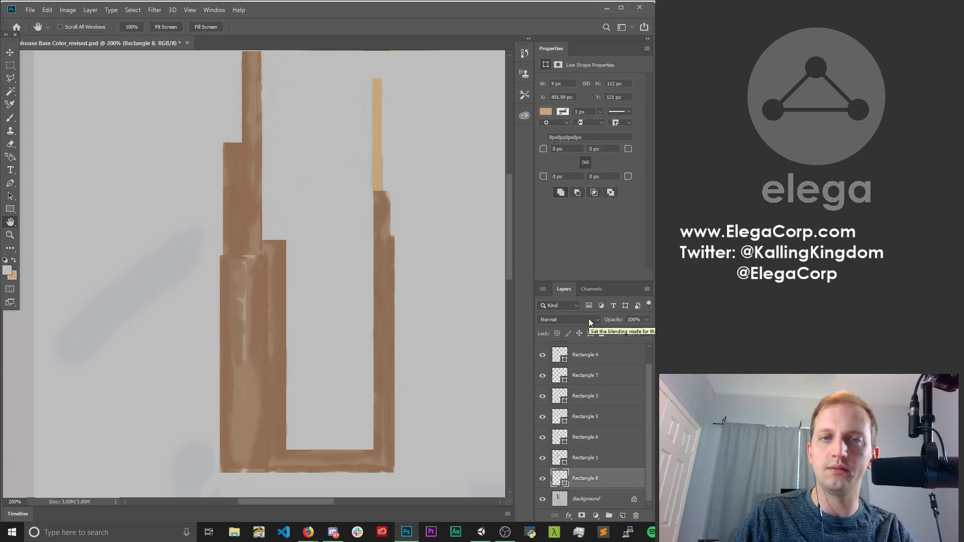
{"action": "left_click", "coordinate": [588, 465]}
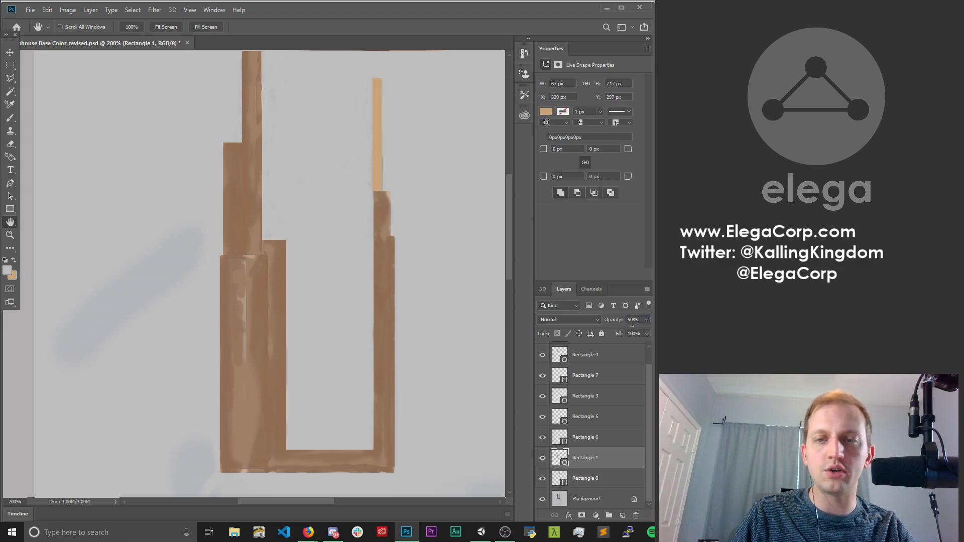
{"action": "left_click", "coordinate": [632, 321]}
{"action": "type", "text": "100"}
{"action": "key", "text": "Return"}
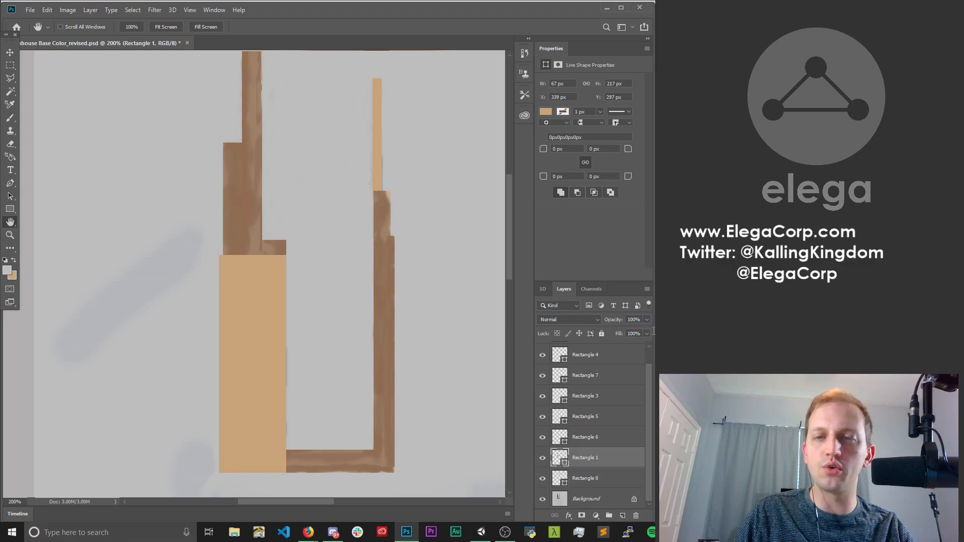
Set the opacity of the Rectangle 6 and Rectangle 5 layers to 100%.
{"action": "left_click", "coordinate": [591, 439]}
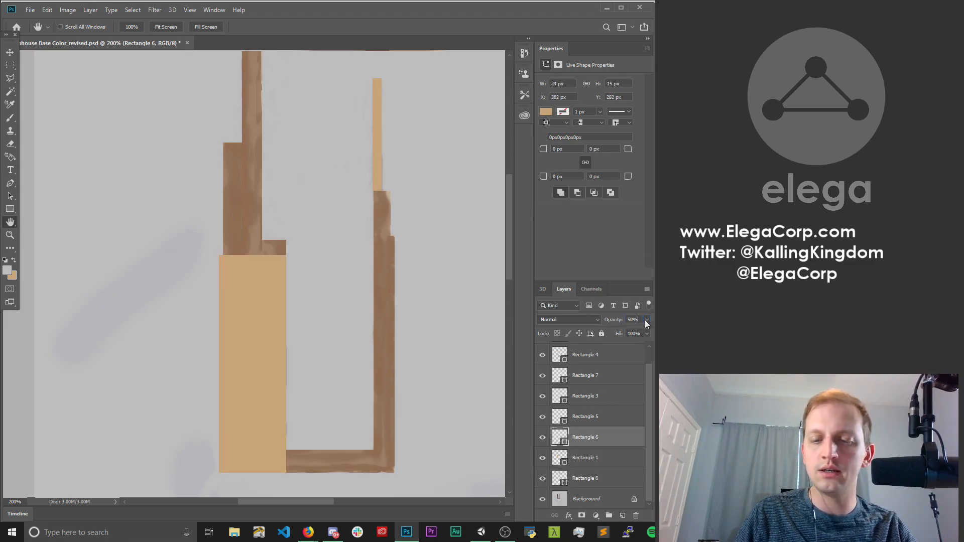
{"action": "key", "text": "BackSpace"}
{"action": "key", "text": "Return"}
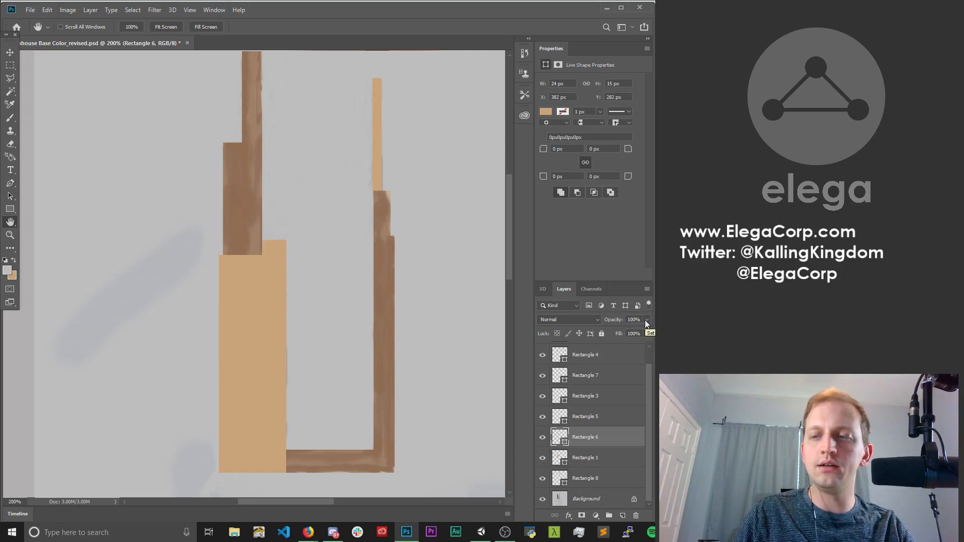
{"action": "left_click", "coordinate": [597, 416]}
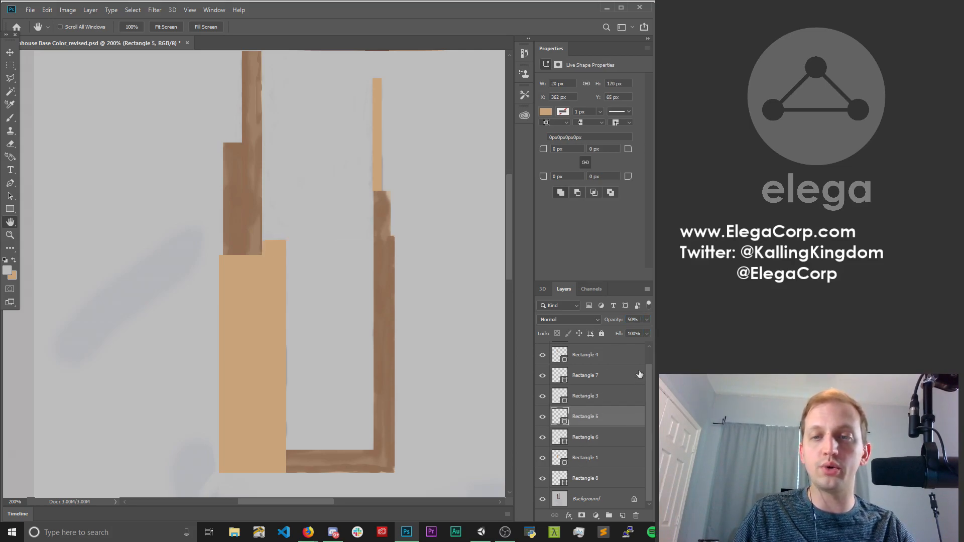
{"action": "key", "text": "BackSpace"}
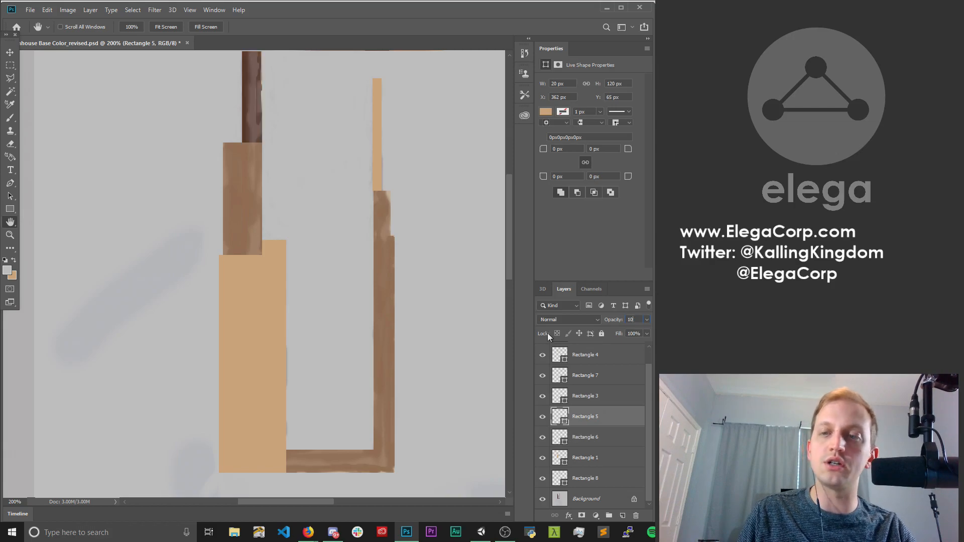
{"action": "type", "text": "100"}
{"action": "key", "text": "Return"}
Set the opacity of the Rectangle 3 and Rectangle 7 layers to 100%.
{"action": "left_click", "coordinate": [591, 397]}
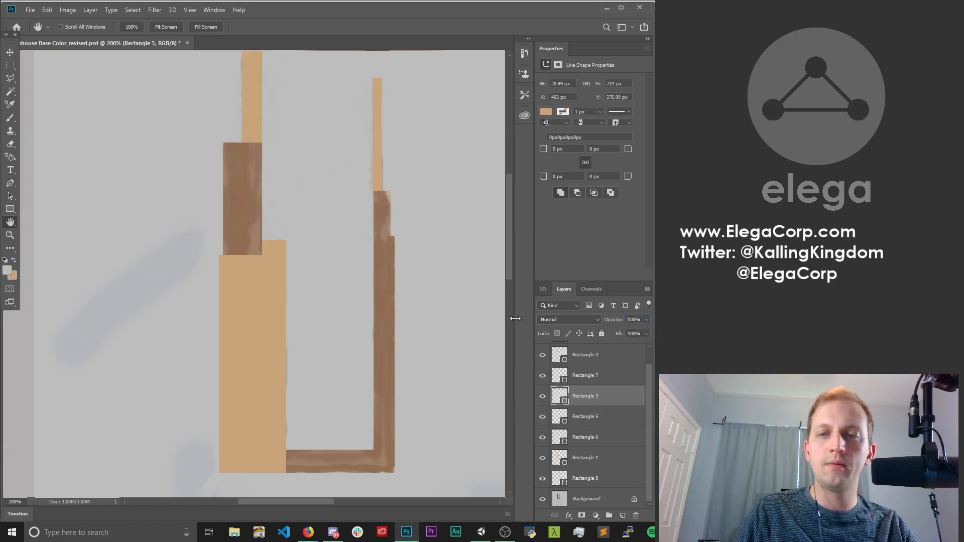
{"action": "key", "text": "Return"}
{"action": "left_click", "coordinate": [600, 374]}
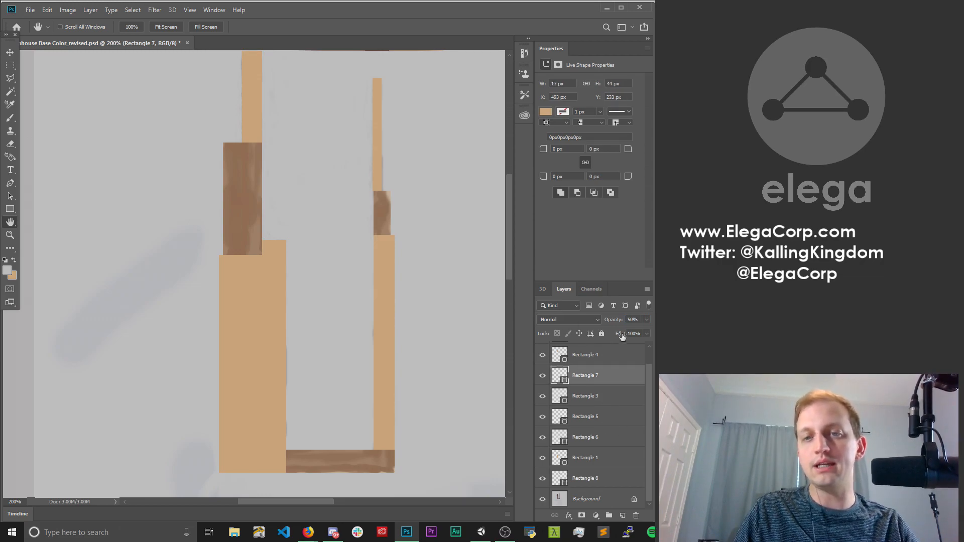
{"action": "left_click", "coordinate": [642, 320]}
{"action": "type", "text": "100"}
{"action": "key", "text": "Return"}
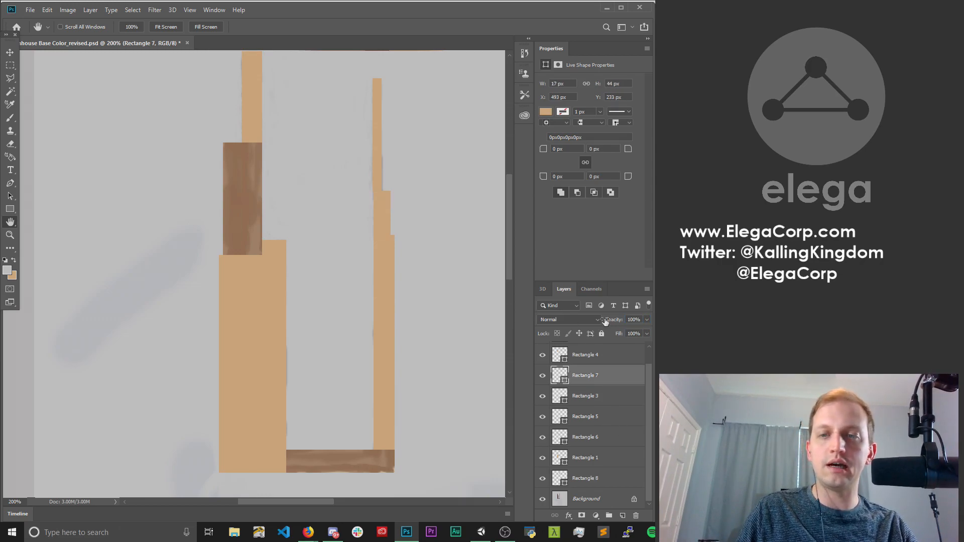
Set the opacity of the Rectangle 4 and Rectangle 2 layers to 100%.
{"action": "left_click", "coordinate": [611, 361]}
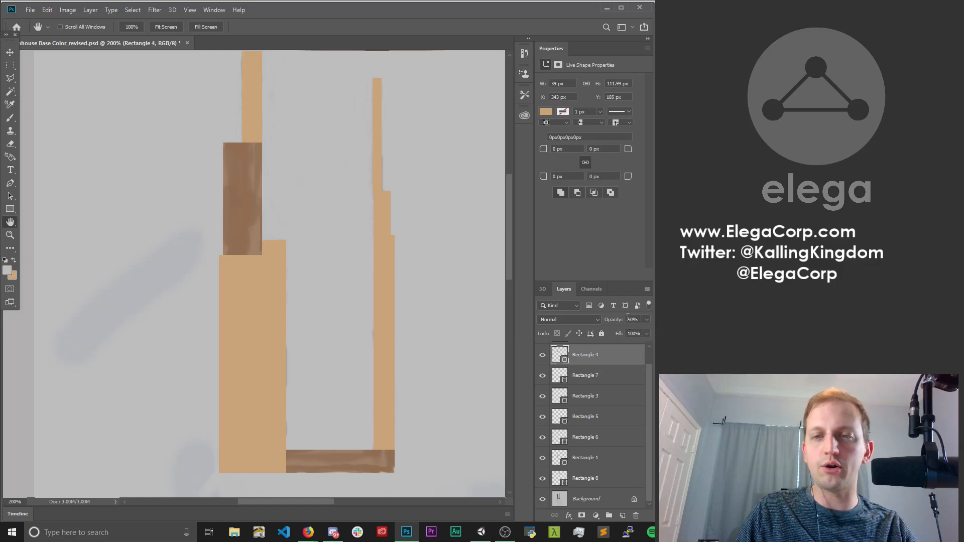
{"action": "type", "text": "100"}
{"action": "key", "text": "Return"}
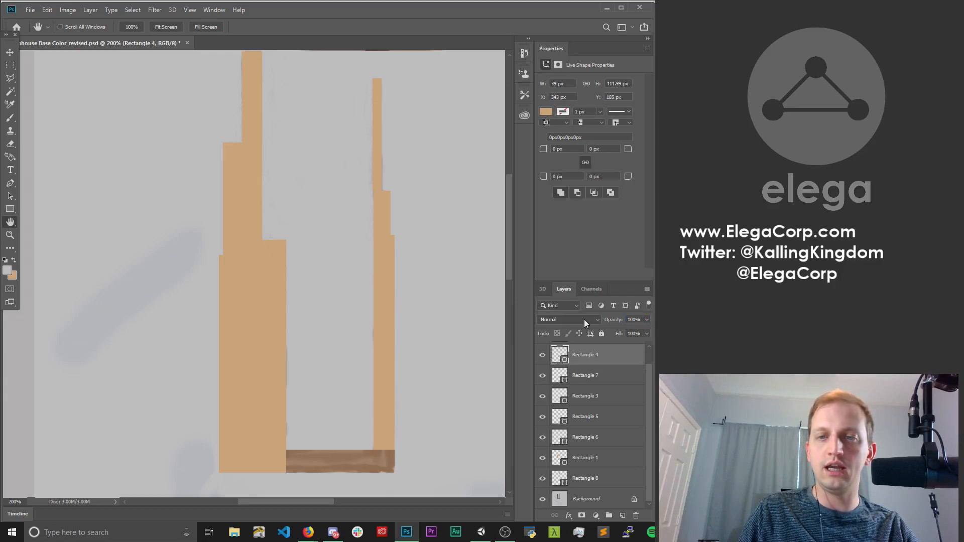
{"action": "scroll", "coordinate": [650, 413], "scroll_direction": "up", "scroll_amount": 1}
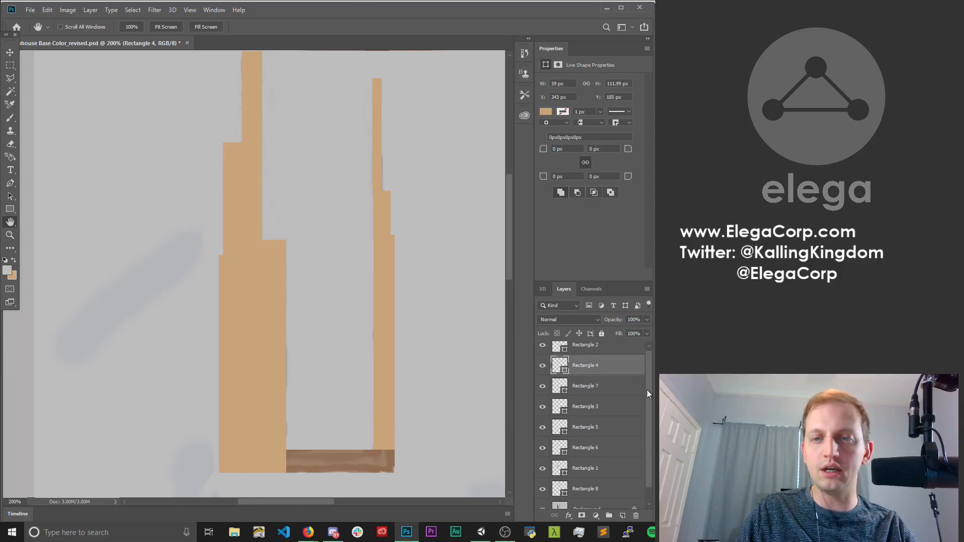
{"action": "left_click", "coordinate": [627, 352]}
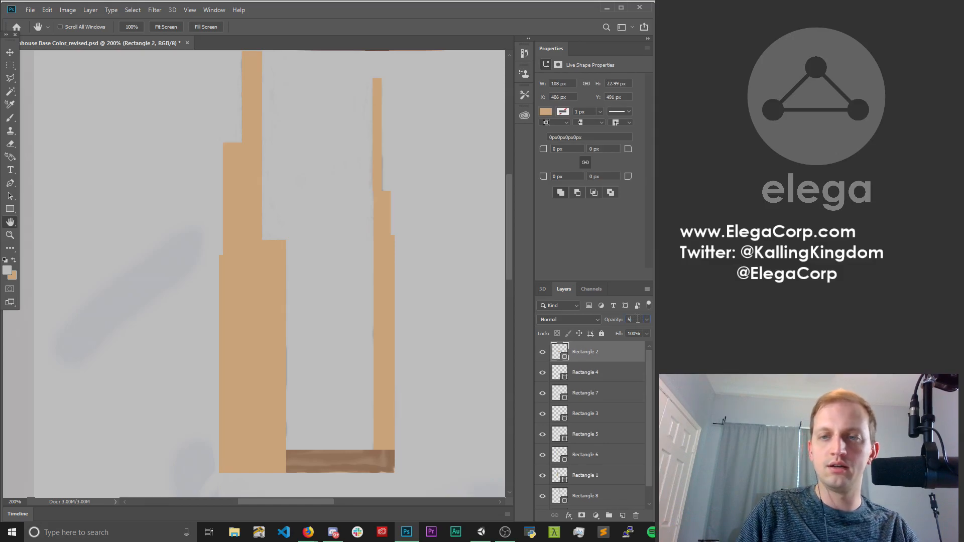
{"action": "type", "text": "100"}
{"action": "key", "text": "Return"}
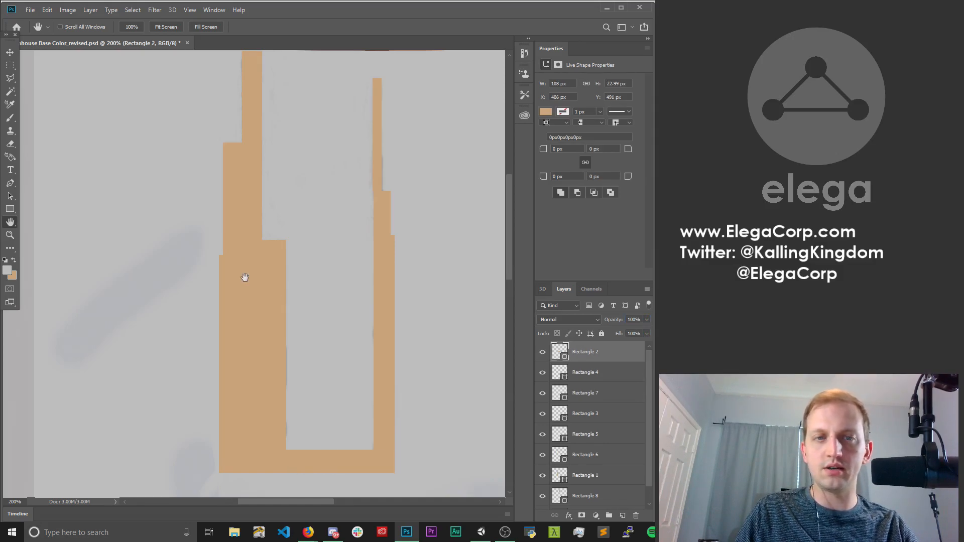
Examine the fringe along the right edge of the wide lower beam at up to 3200% zoom.
{"action": "left_click_drag", "start_coordinate": [321, 181], "coordinate": [377, 138]}
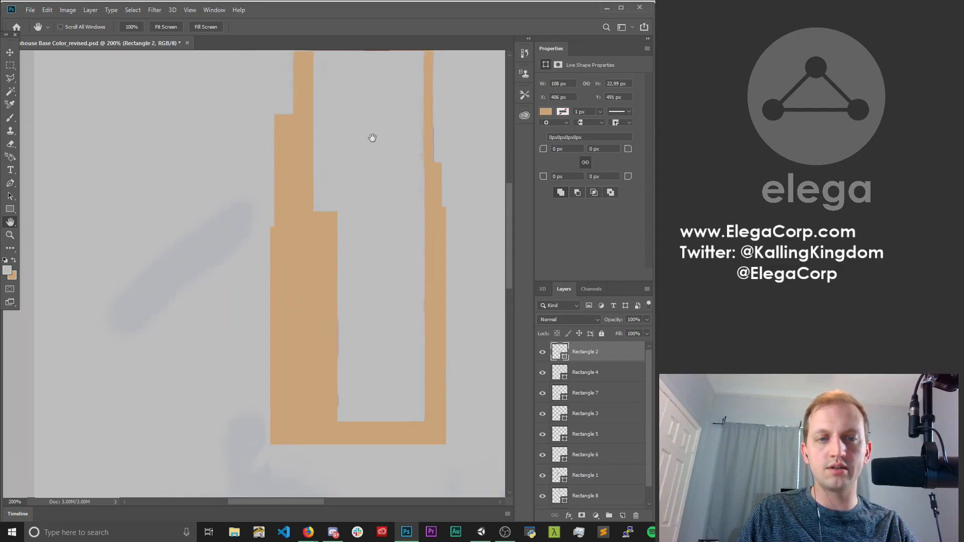
{"action": "left_click_drag", "start_coordinate": [354, 304], "coordinate": [355, 209]}
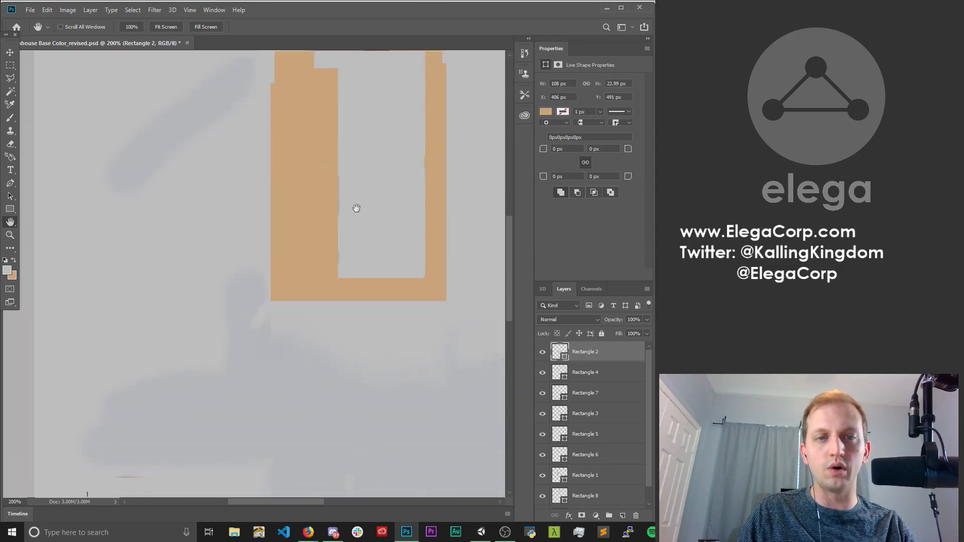
{"action": "left_click", "coordinate": [10, 235]}
{"action": "left_click", "coordinate": [345, 183]}
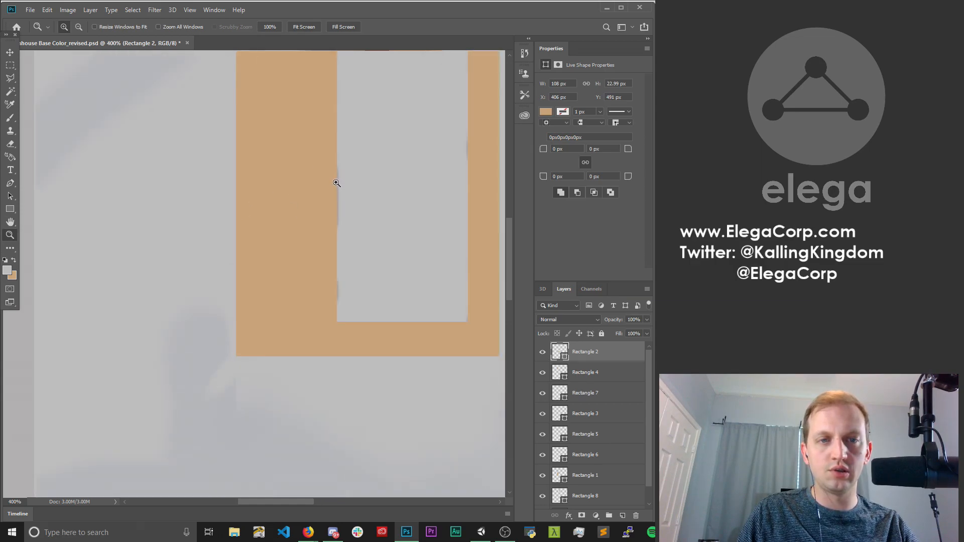
{"action": "left_click", "coordinate": [337, 187]}
{"action": "left_click", "coordinate": [339, 193]}
{"action": "left_click", "coordinate": [346, 195]}
{"action": "left_click", "coordinate": [346, 190]}
{"action": "left_click", "coordinate": [338, 161]}
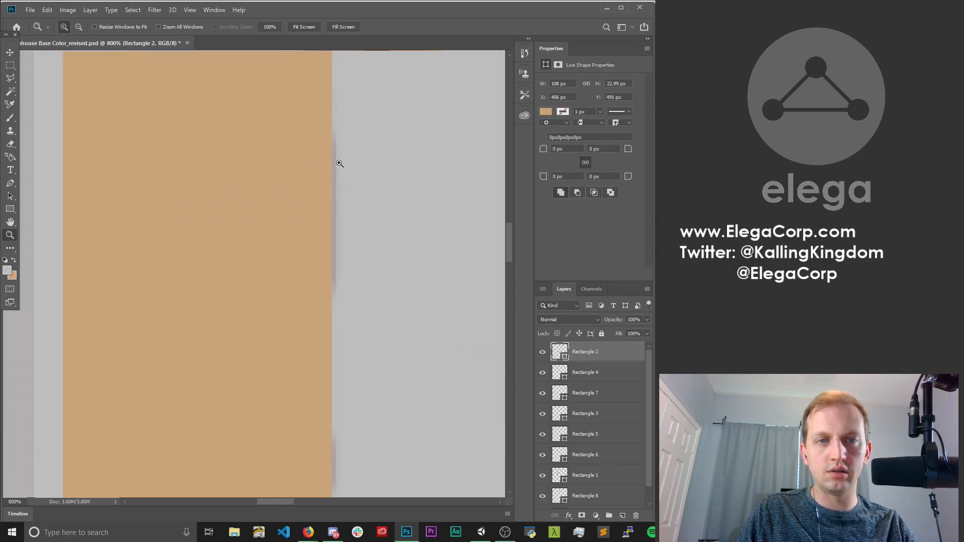
{"action": "left_click", "coordinate": [340, 163]}
{"action": "left_click", "coordinate": [340, 162]}
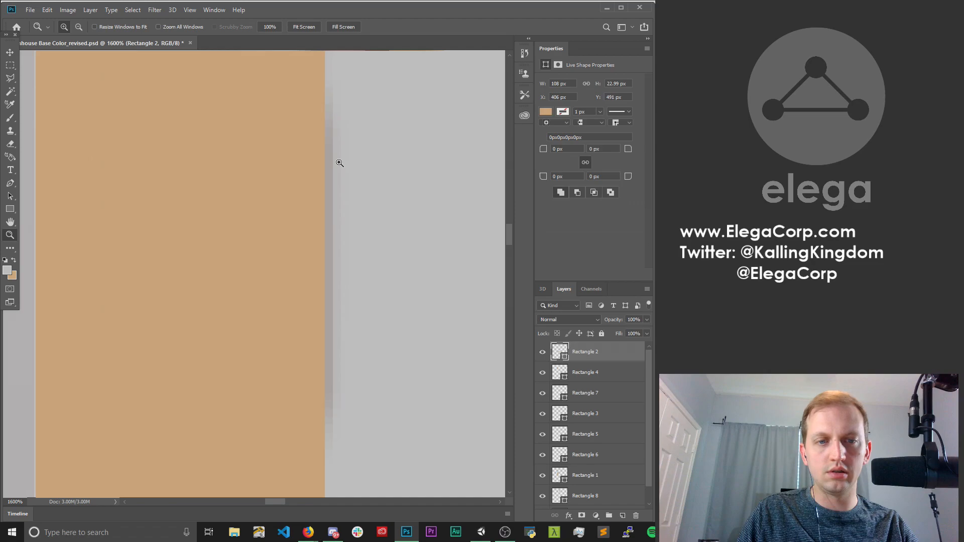
{"action": "left_click", "coordinate": [338, 191]}
{"action": "left_click", "coordinate": [341, 201]}
Paint light gray over the fringe beside the wide beam's right edge on the Background layer with a 1 px brush.
{"action": "key", "text": "b"}
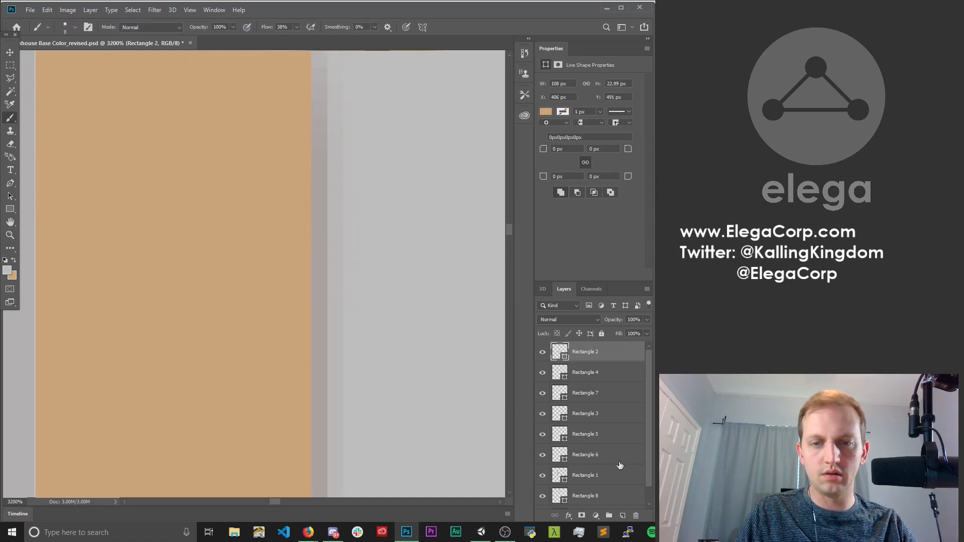
{"action": "scroll", "coordinate": [620, 465], "scroll_direction": "down", "scroll_amount": 1}
{"action": "left_click", "coordinate": [607, 503]}
{"action": "key", "text": "bracketleft"}
{"action": "key", "text": "bracketleft"}
{"action": "key", "text": "bracketleft"}
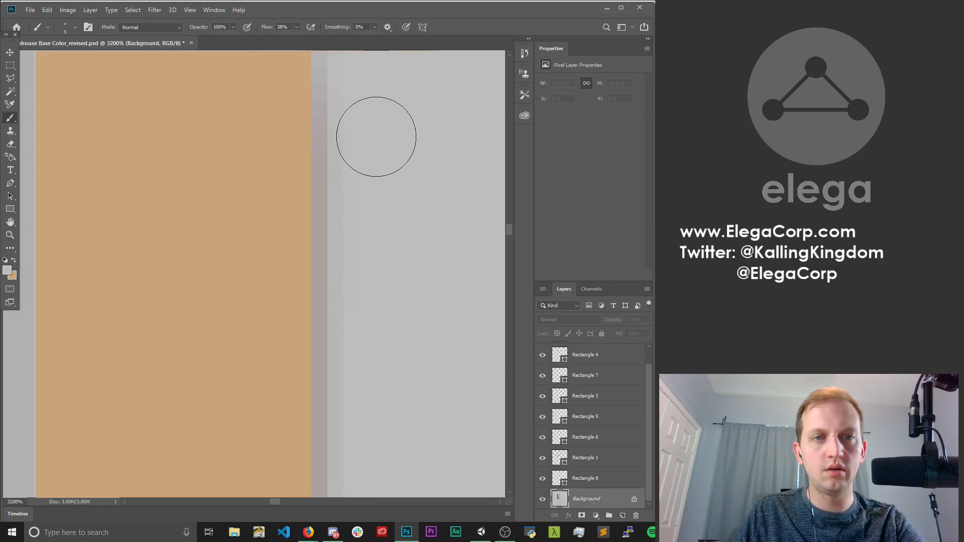
{"action": "key", "text": "bracketleft"}
{"action": "key", "text": "bracketleft"}
{"action": "key", "text": "bracketleft"}
{"action": "key", "text": "bracketleft"}
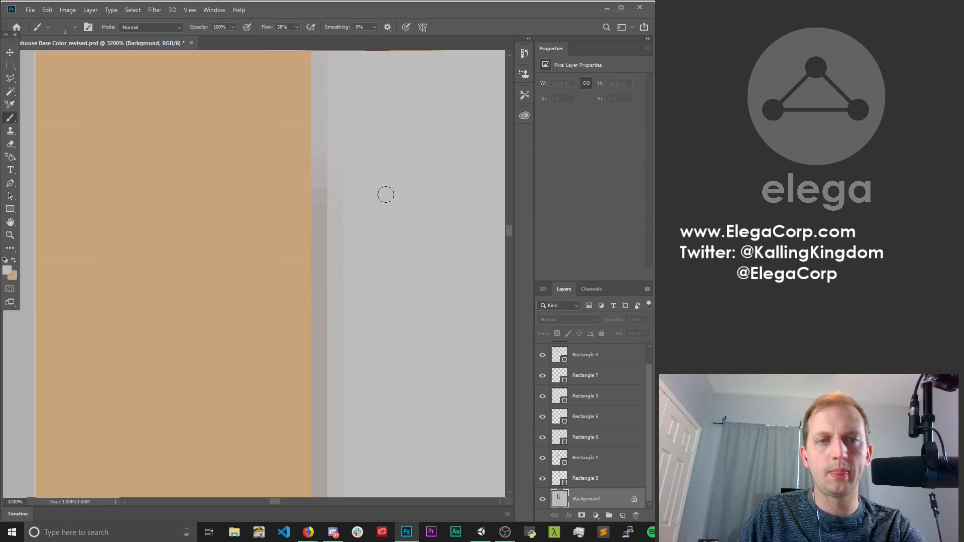
{"action": "scroll", "coordinate": [382, 185], "scroll_direction": "down", "scroll_amount": 2}
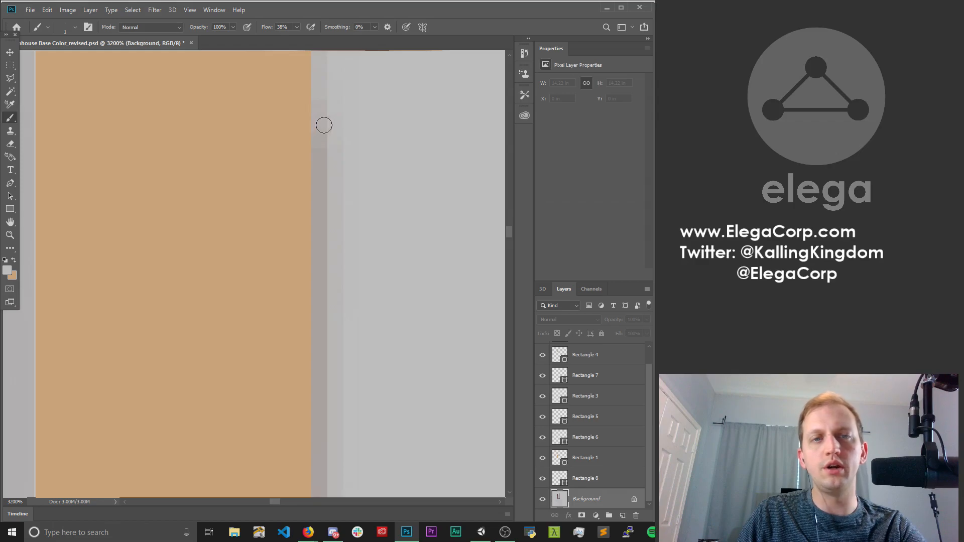
{"action": "left_click_drag", "start_coordinate": [324, 125], "coordinate": [326, 269]}
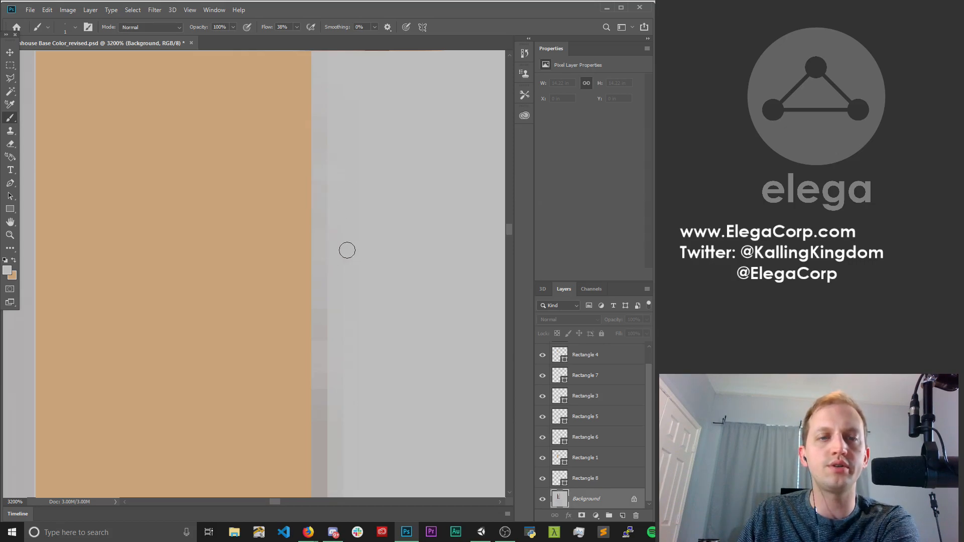
{"action": "scroll", "coordinate": [360, 249], "scroll_direction": "down", "scroll_amount": 5}
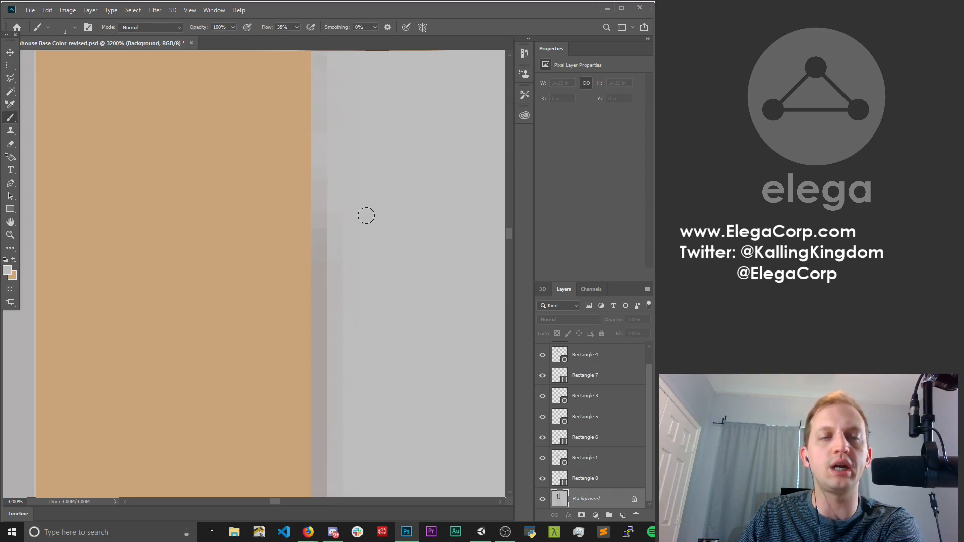
{"action": "scroll", "coordinate": [367, 216], "scroll_direction": "down", "scroll_amount": 3}
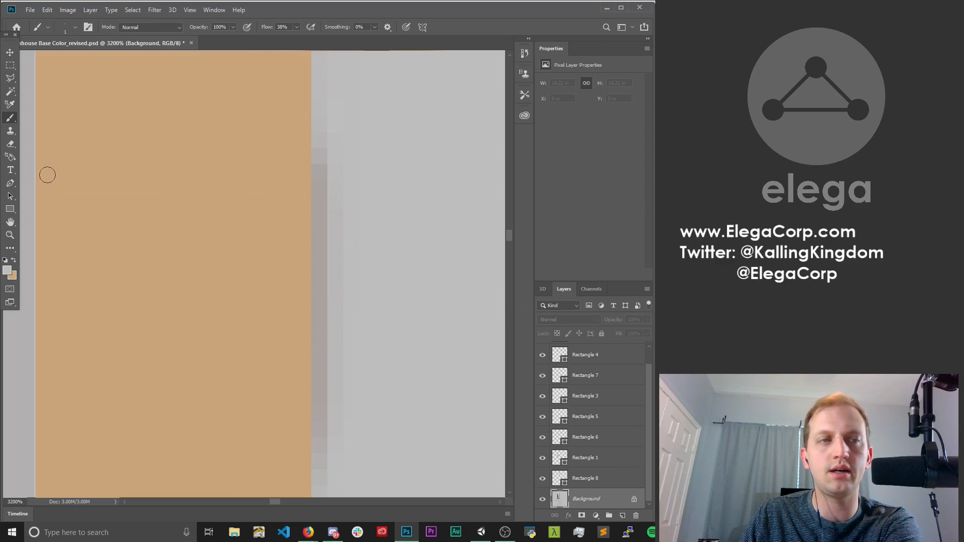
Set the opacity of the wide beam's Rectangle 1 layer to 50%.
{"action": "left_click", "coordinate": [10, 53]}
{"action": "left_click", "coordinate": [211, 166]}
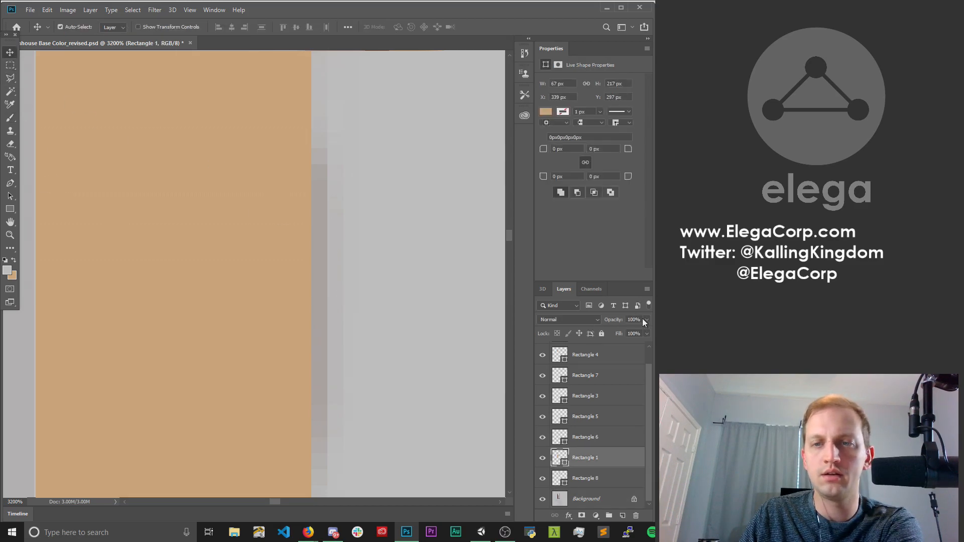
{"action": "left_click_drag", "start_coordinate": [646, 319], "coordinate": [595, 312]}
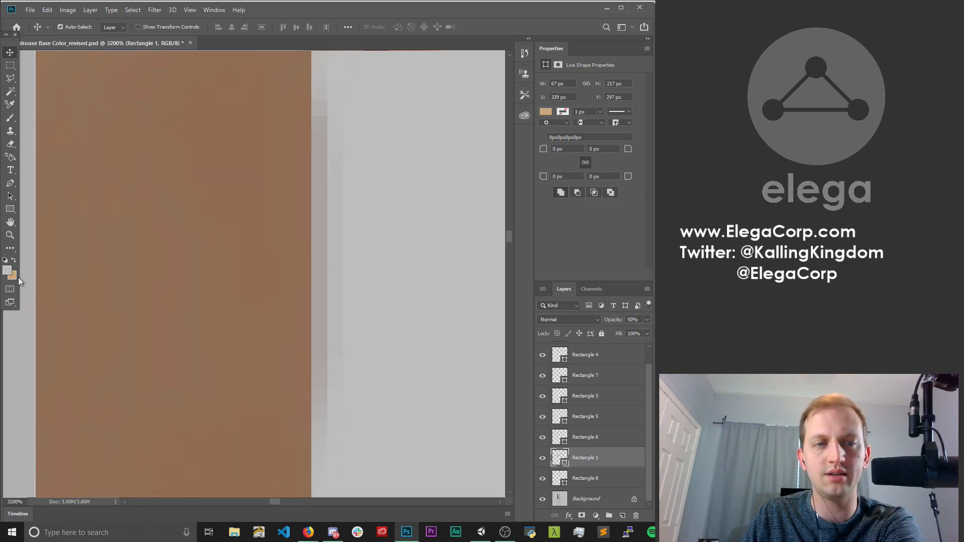
Compare the semi-transparent beam's right edge with the leftover fringe on the wall, from 500% up to 3200% zoom.
{"action": "left_click", "coordinate": [10, 235]}
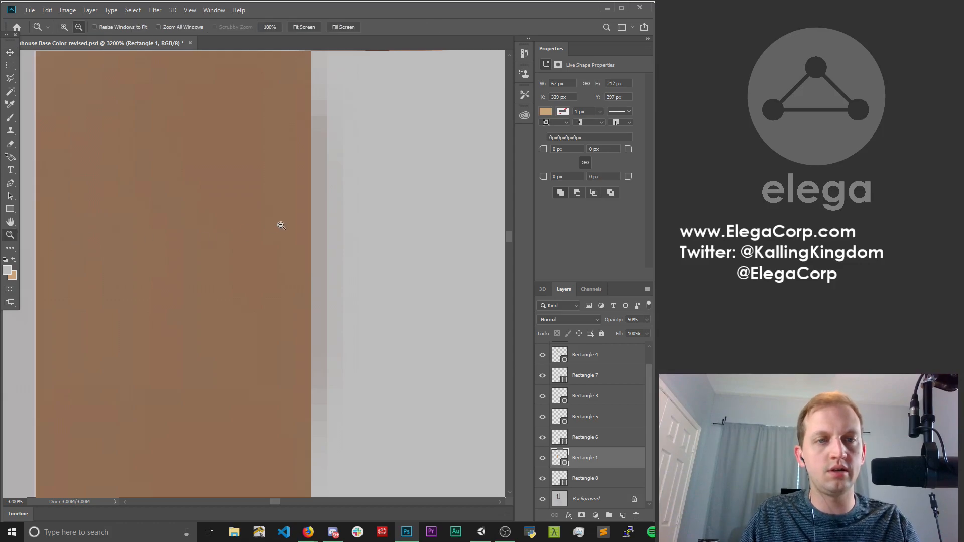
{"action": "left_click", "coordinate": [289, 211], "text": "alt"}
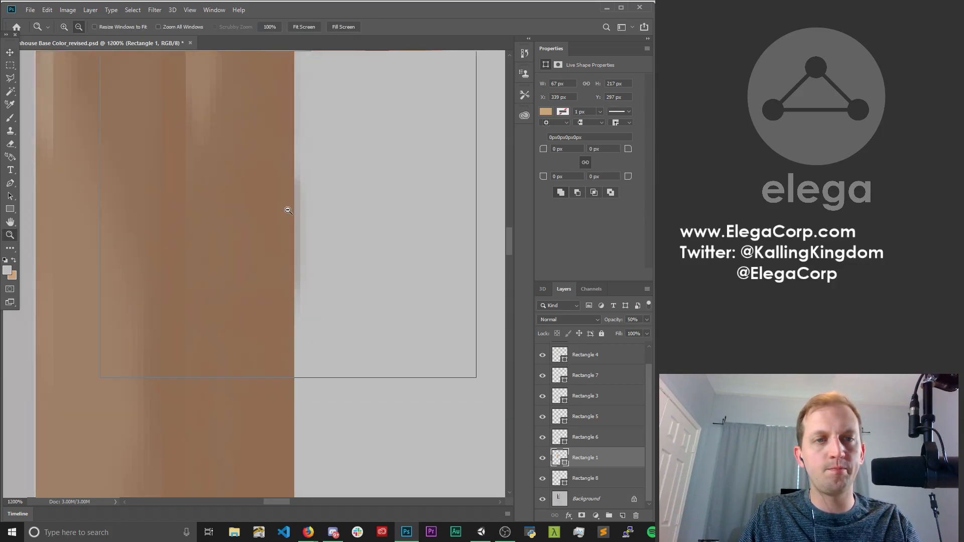
{"action": "left_click", "coordinate": [288, 210], "text": "alt"}
{"action": "left_click", "coordinate": [288, 210], "text": "alt"}
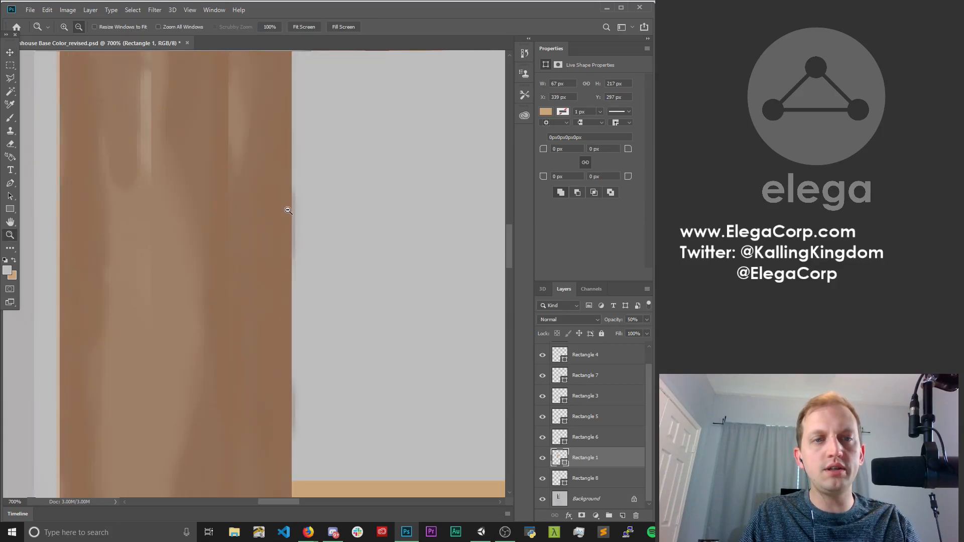
{"action": "left_click", "coordinate": [289, 210], "text": "alt"}
{"action": "left_click", "coordinate": [288, 210], "text": "alt"}
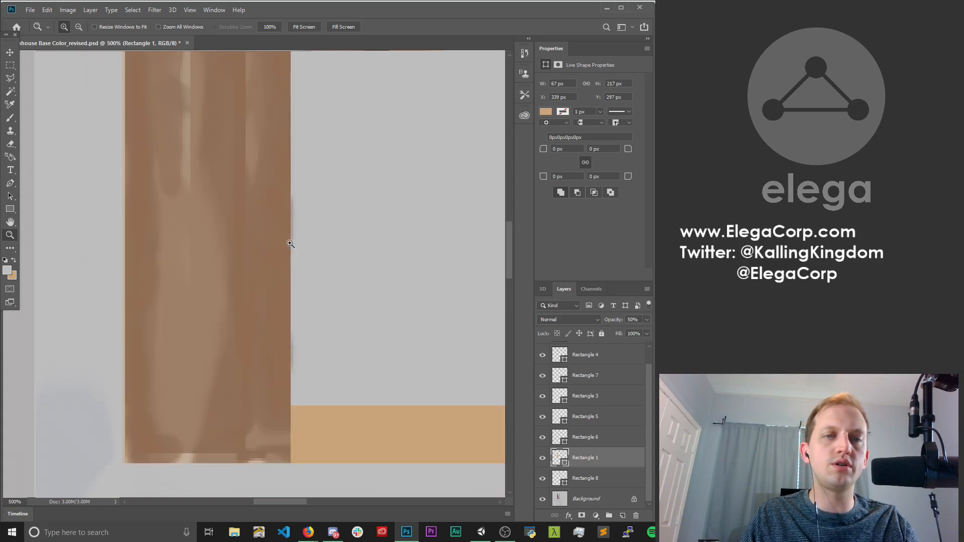
{"action": "left_click", "coordinate": [292, 200]}
{"action": "left_click", "coordinate": [306, 196]}
{"action": "left_click", "coordinate": [302, 191]}
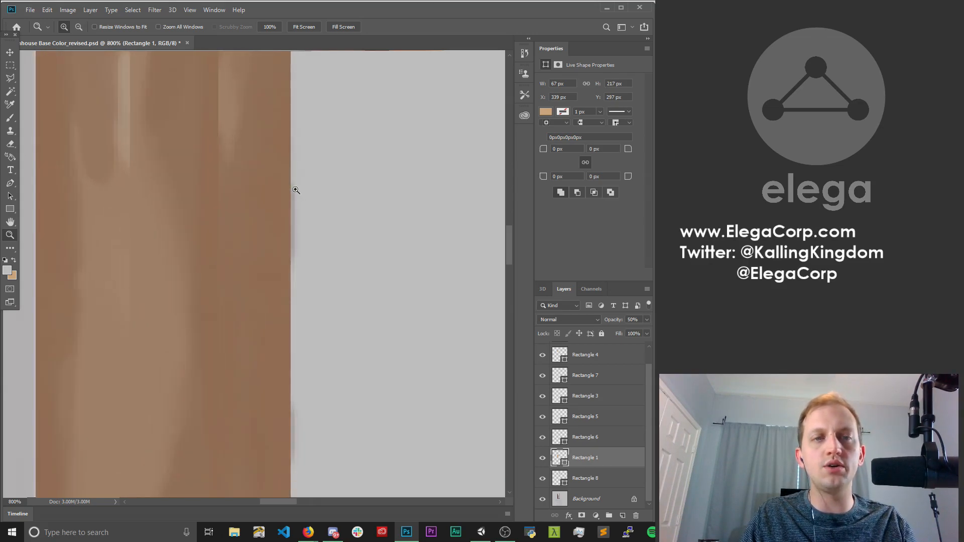
{"action": "left_click", "coordinate": [294, 194]}
{"action": "left_click", "coordinate": [296, 204]}
{"action": "left_click", "coordinate": [295, 204]}
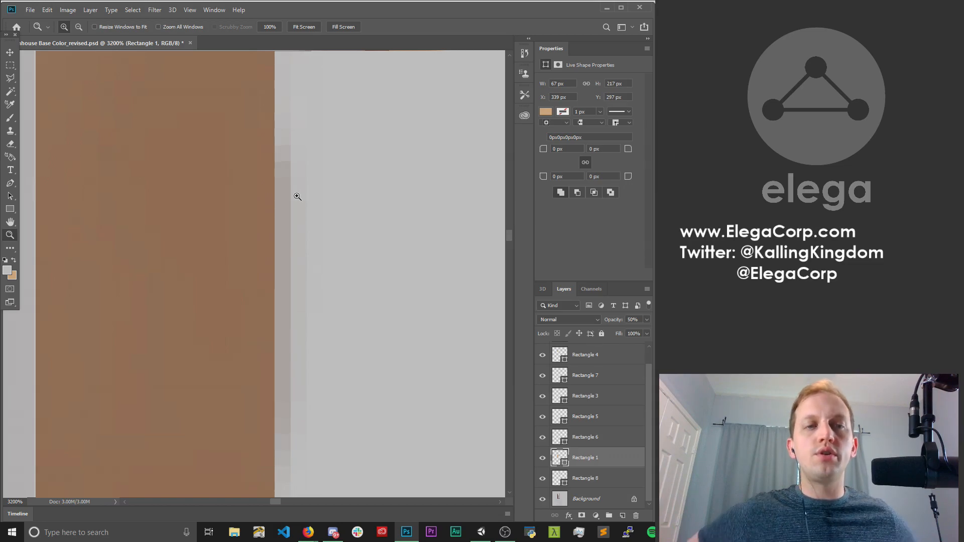
Add a layer mask to the Rectangle 1 layer.
{"action": "key", "text": "v"}
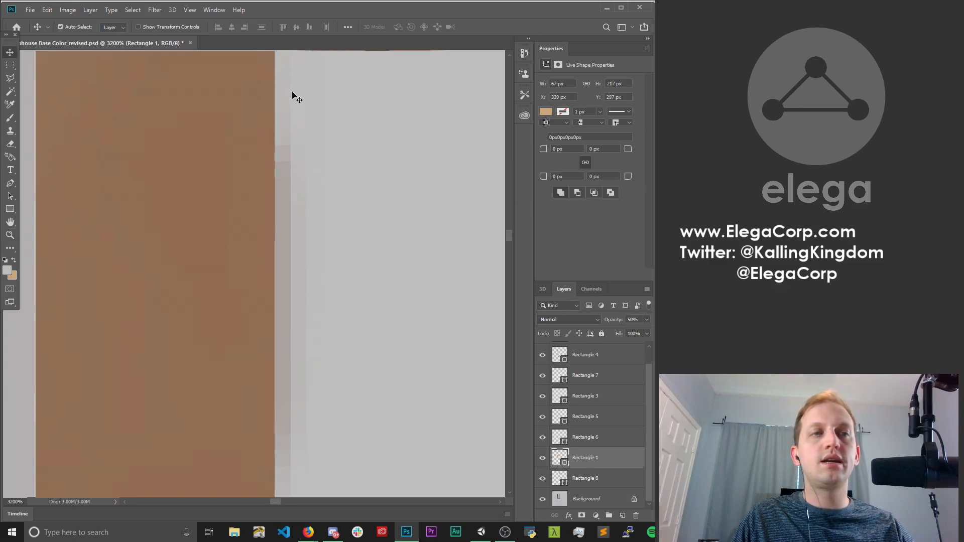
{"action": "left_click", "coordinate": [15, 120]}
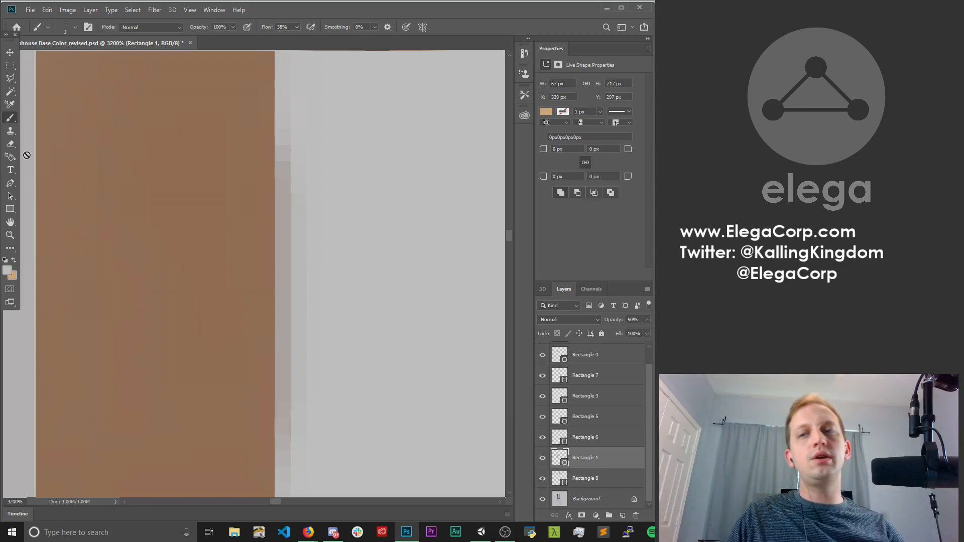
{"action": "left_click", "coordinate": [581, 515]}
Paint the remaining fringe beside the wide beam light gray on the Background layer, down to the horizontal bottom beam.
{"action": "left_click", "coordinate": [603, 500]}
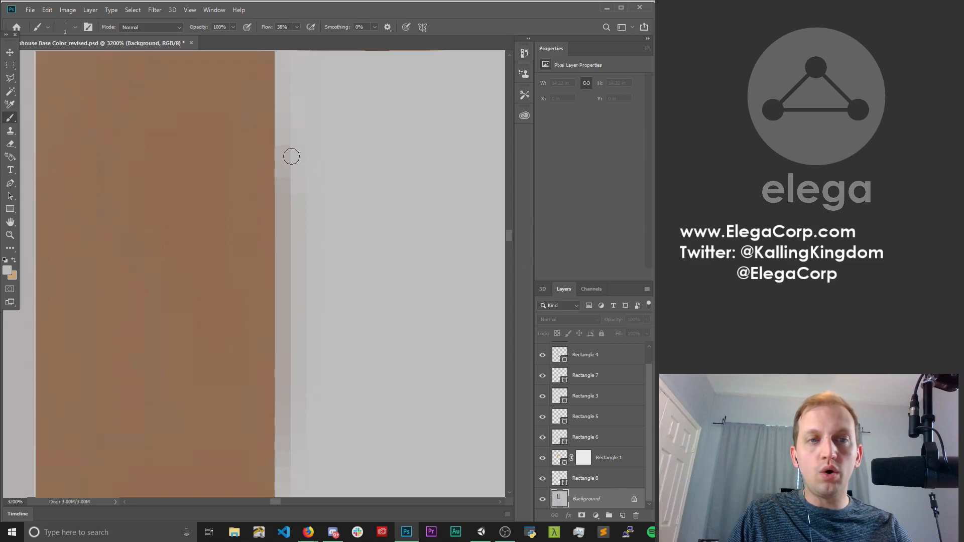
{"action": "left_click_drag", "start_coordinate": [285, 209], "coordinate": [283, 266]}
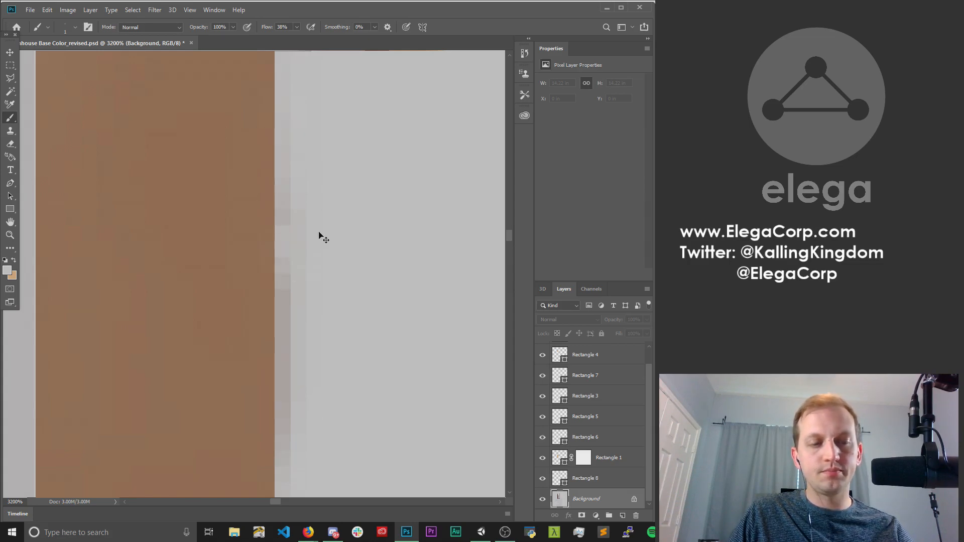
{"action": "key", "text": "ctrl+z"}
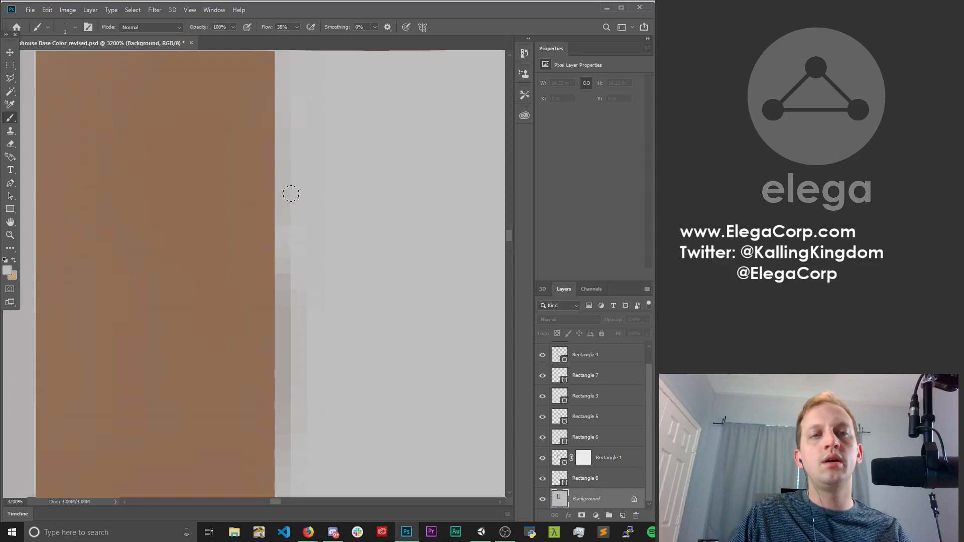
{"action": "key", "text": "h"}
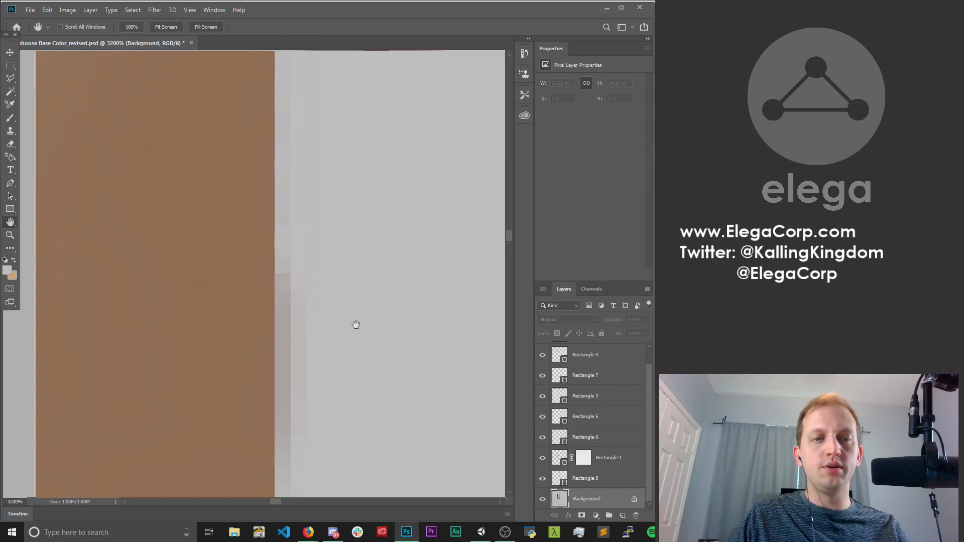
{"action": "left_click_drag", "start_coordinate": [322, 271], "coordinate": [334, 128]}
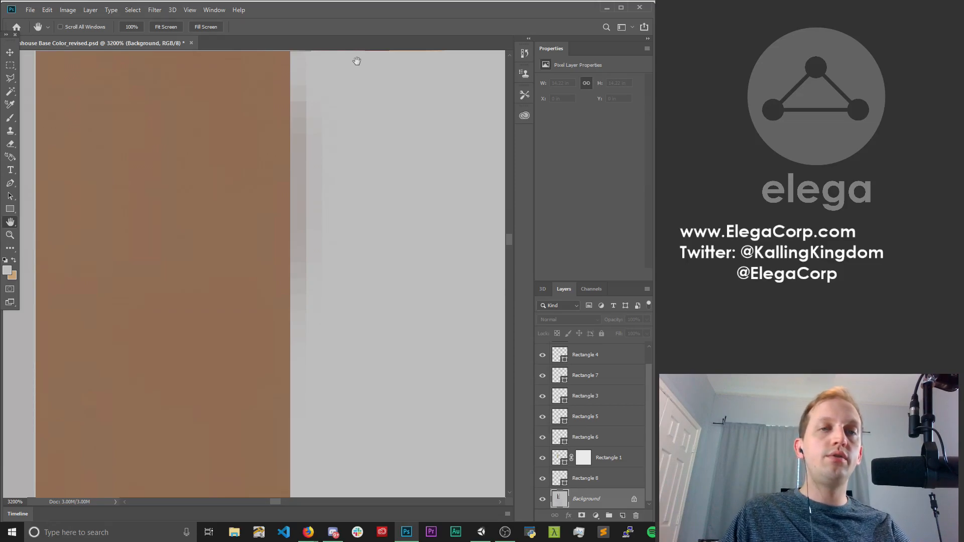
{"action": "key", "text": "b"}
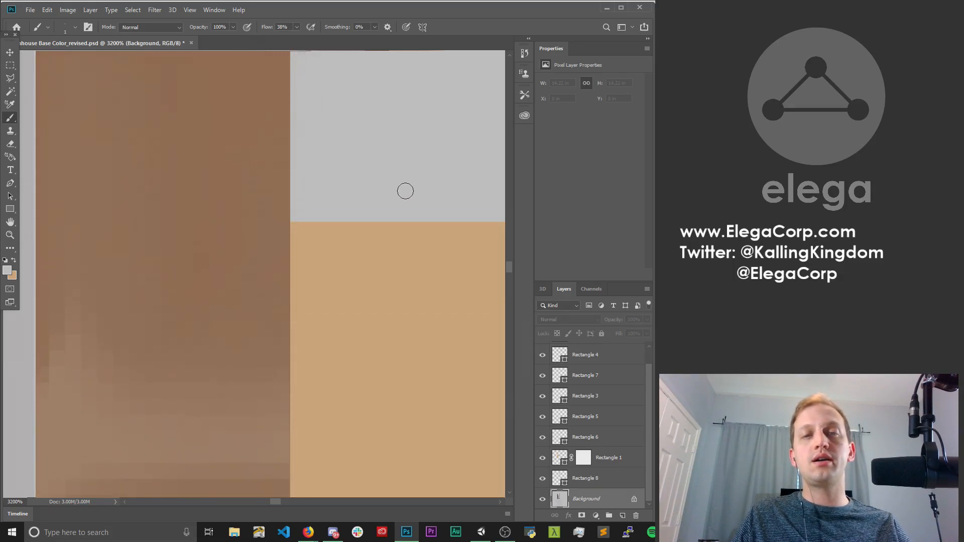
{"action": "scroll", "coordinate": [403, 193], "scroll_direction": "down", "scroll_amount": 10}
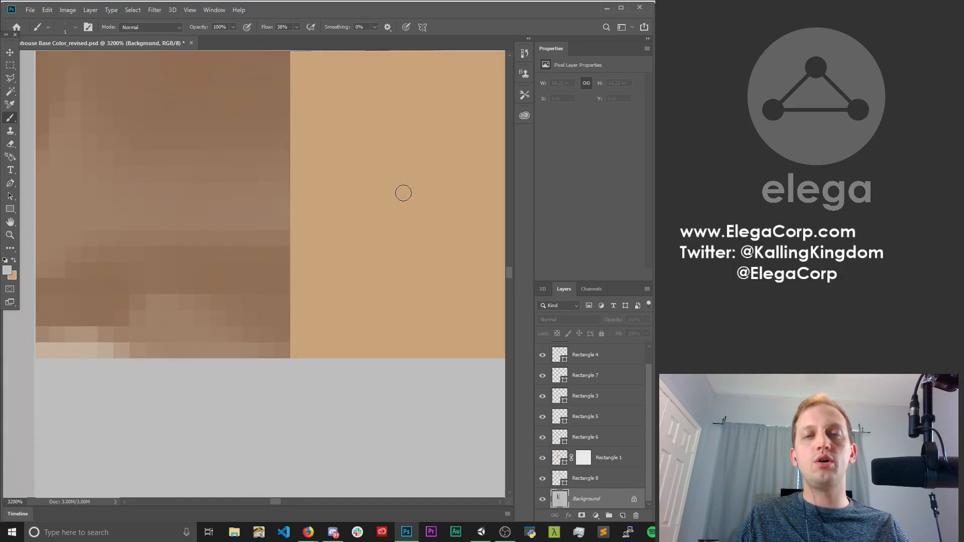
{"action": "scroll", "coordinate": [424, 187], "scroll_direction": "down", "scroll_amount": 7}
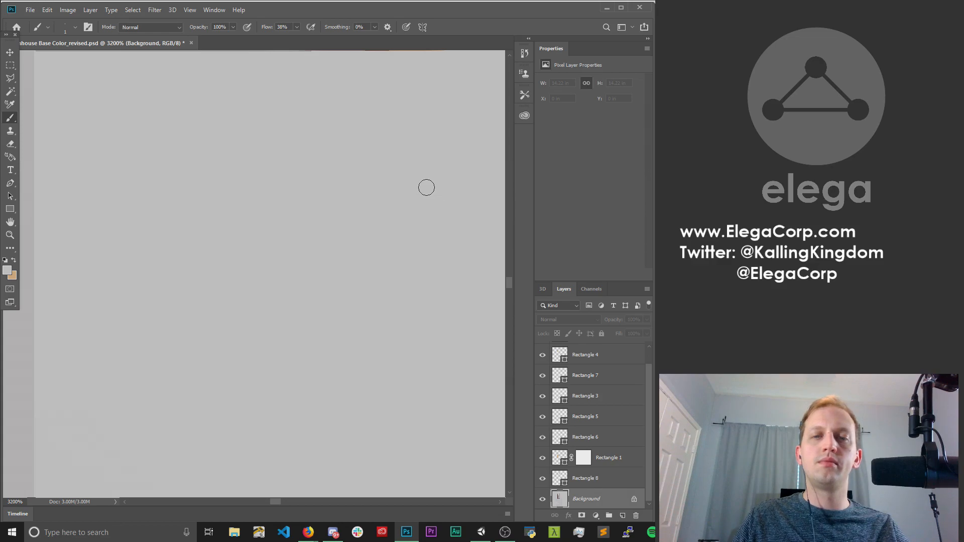
Continue painting the faint fringe on the wall along the wide beam's right edge light gray, above the horizontal bottom beam.
{"action": "left_click_drag", "start_coordinate": [508, 279], "coordinate": [508, 254]}
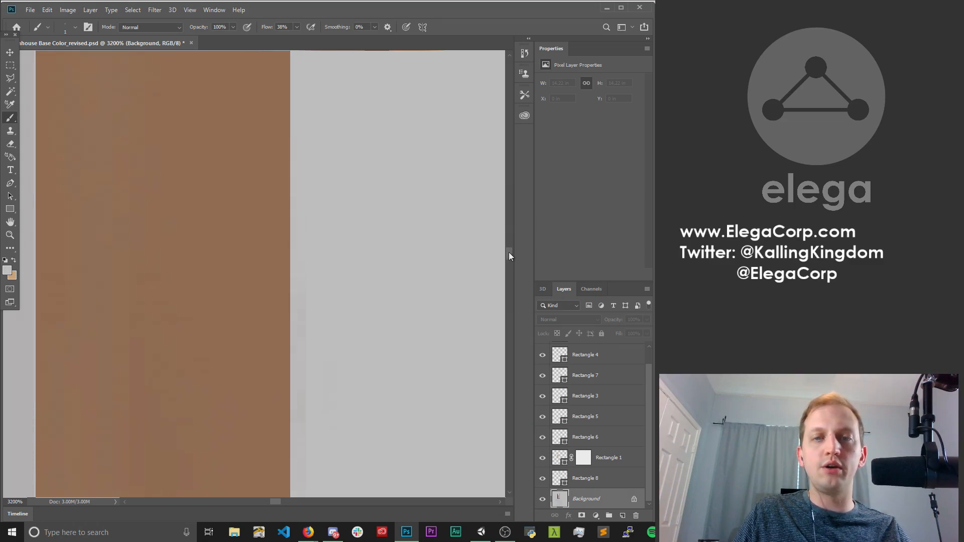
{"action": "left_click_drag", "start_coordinate": [509, 252], "coordinate": [517, 235]}
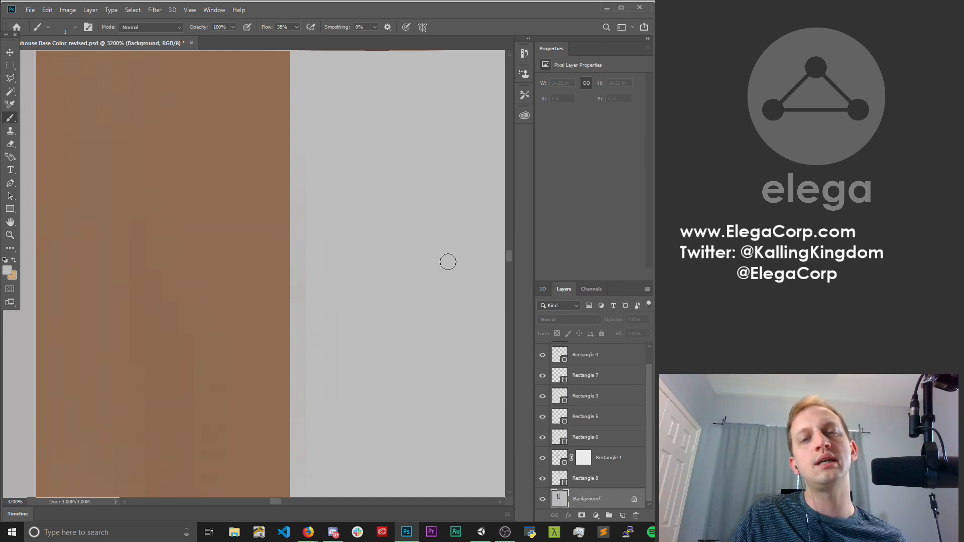
{"action": "left_click_drag", "start_coordinate": [512, 262], "coordinate": [511, 264]}
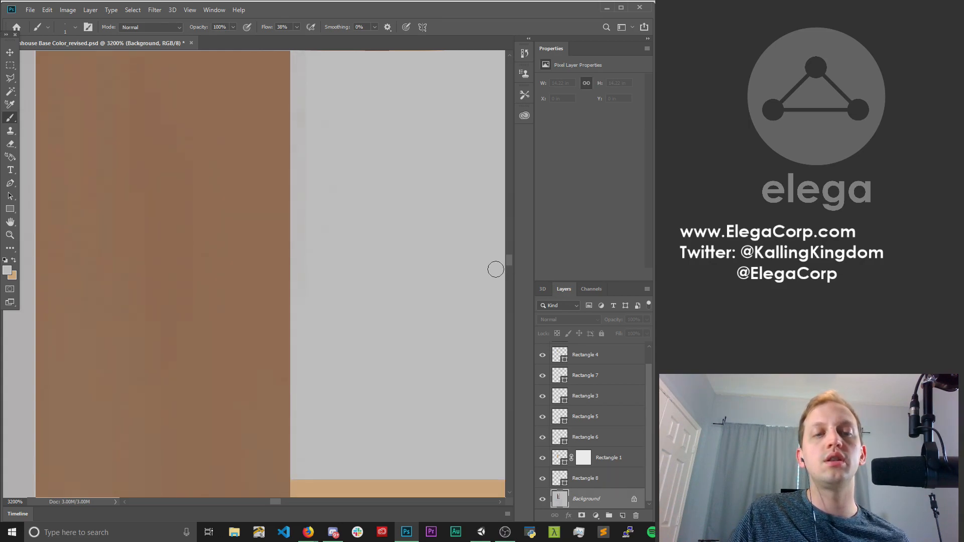
Inspect the wall between the wide beam and the right-hand beam for leftover fringes at 800% zoom.
{"action": "left_click", "coordinate": [9, 235]}
{"action": "left_click", "coordinate": [409, 195], "text": "alt"}
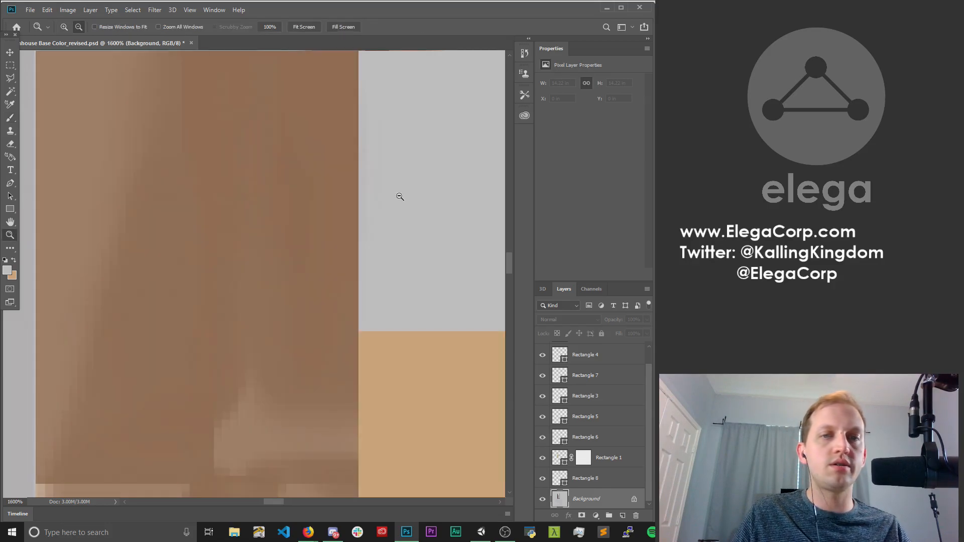
{"action": "left_click", "coordinate": [385, 173], "text": "alt"}
{"action": "left_click", "coordinate": [378, 165], "text": "alt"}
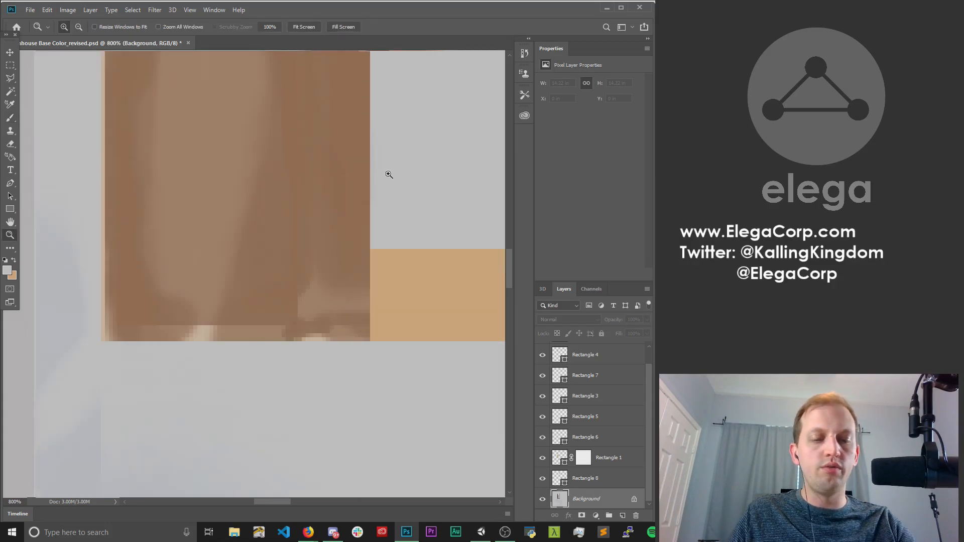
{"action": "key", "text": "h"}
{"action": "left_click_drag", "start_coordinate": [405, 157], "coordinate": [195, 249]}
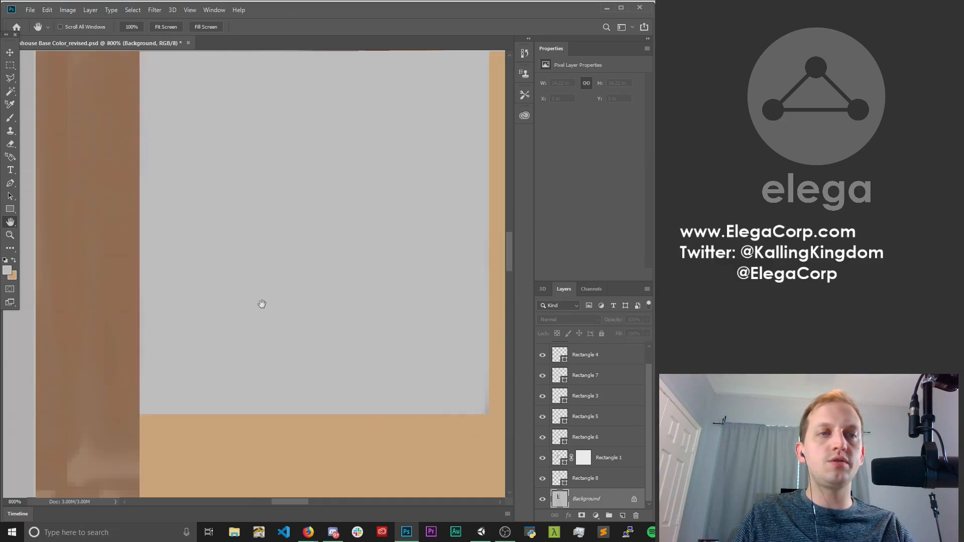
{"action": "mouse_move", "coordinate": [298, 110]}
{"action": "left_mouse_down"}
{"action": "mouse_move", "coordinate": [317, 230]}
{"action": "mouse_move", "coordinate": [313, 312]}
{"action": "left_mouse_up"}
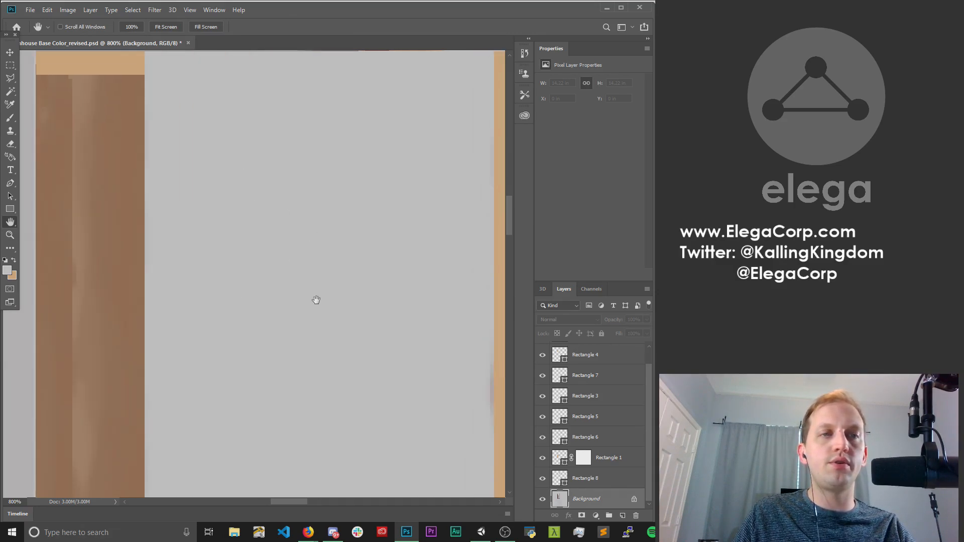
{"action": "left_click_drag", "start_coordinate": [311, 198], "coordinate": [332, 269]}
{"action": "left_click_drag", "start_coordinate": [425, 156], "coordinate": [351, 145]}
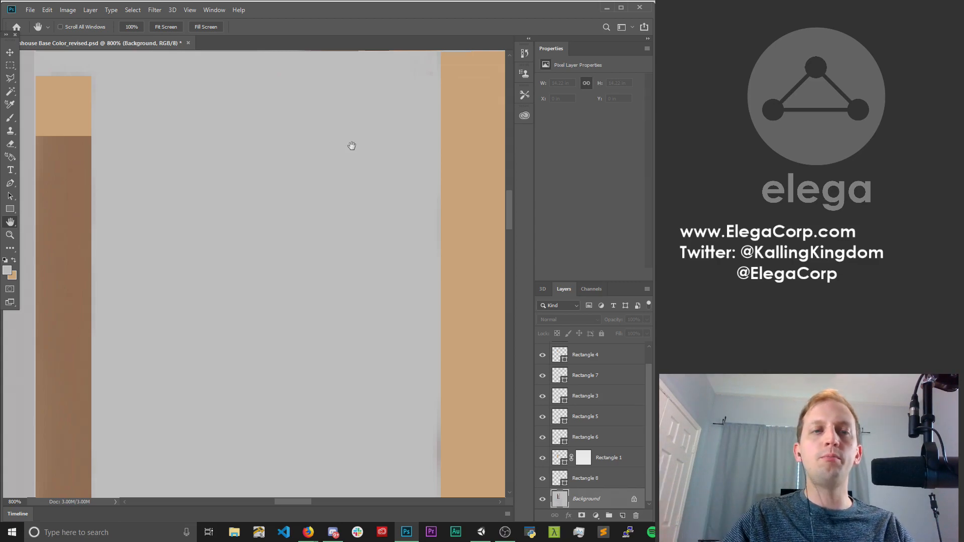
Paint the dark smudge on the left side of the right-hand beam light gray on the Background layer.
{"action": "left_click", "coordinate": [9, 235]}
{"action": "left_click", "coordinate": [441, 413]}
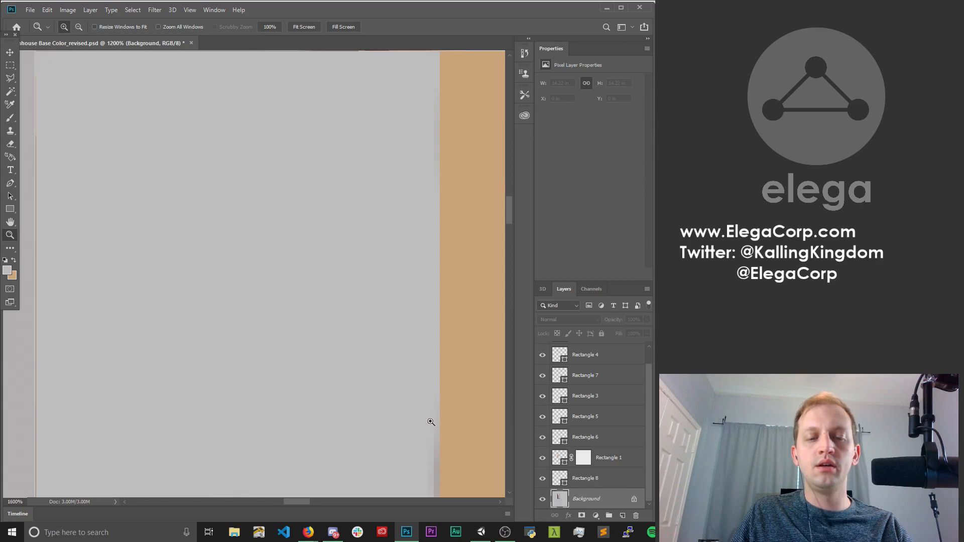
{"action": "key", "text": "h"}
{"action": "left_click_drag", "start_coordinate": [437, 402], "coordinate": [412, 157]}
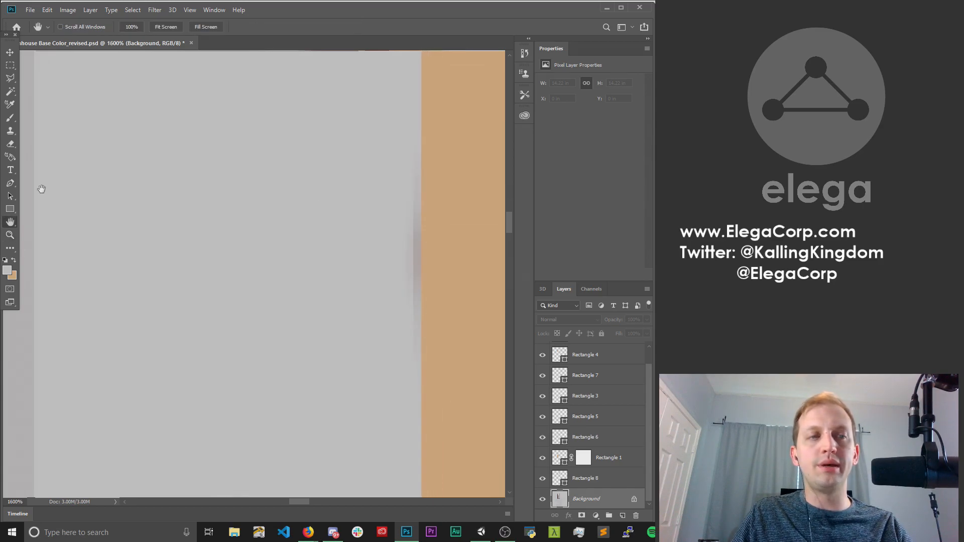
{"action": "key", "text": "b"}
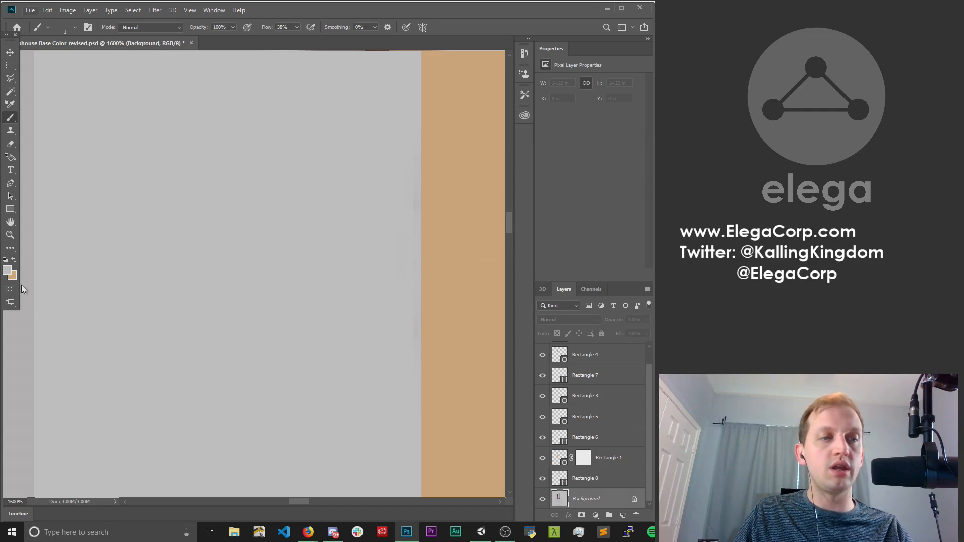
Inspect both tan beams from bottom to top at about 500% zoom for more fringes on the wall.
{"action": "left_click", "coordinate": [9, 234]}
{"action": "left_click", "coordinate": [277, 237], "text": "alt"}
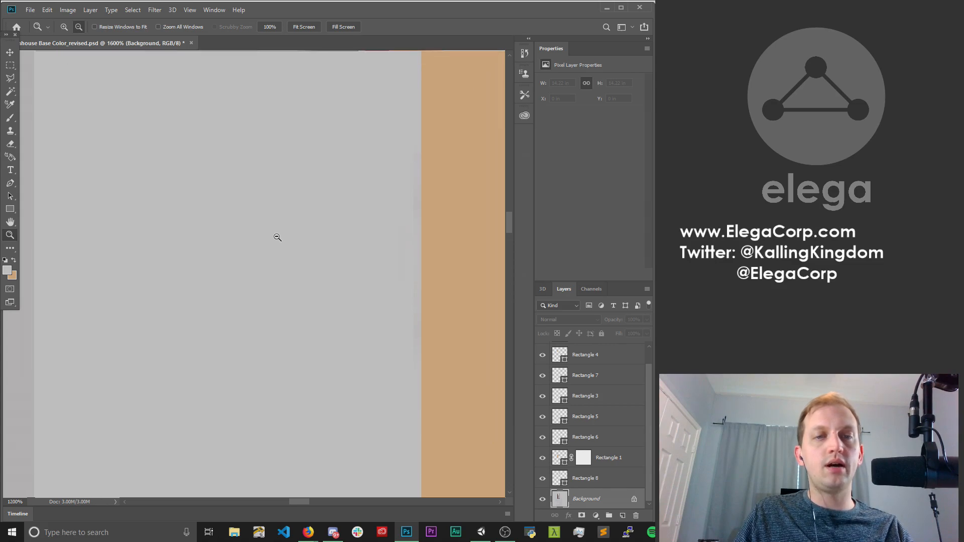
{"action": "left_click", "coordinate": [246, 237], "text": "alt"}
{"action": "left_click", "coordinate": [246, 238], "text": "alt"}
{"action": "left_click", "coordinate": [225, 230], "text": "alt"}
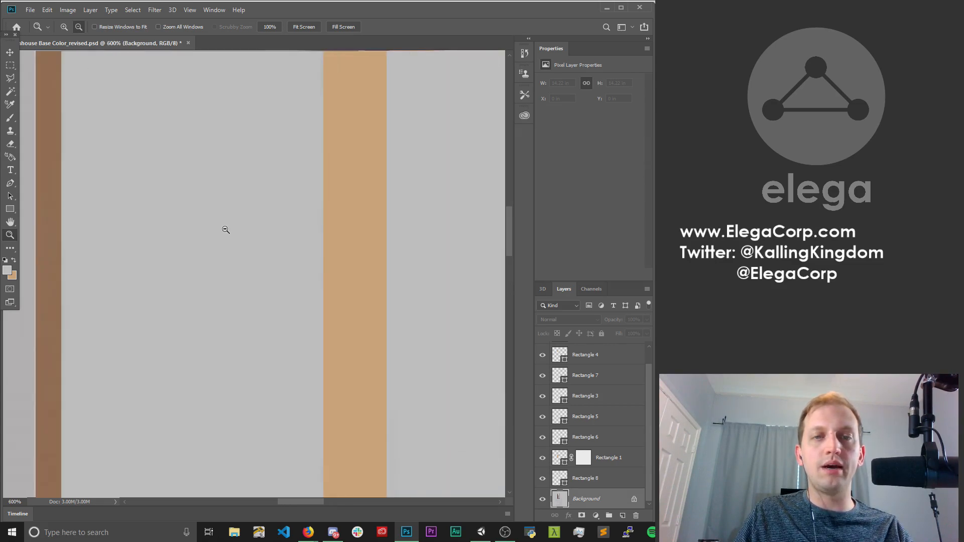
{"action": "left_click", "coordinate": [225, 230], "text": "alt"}
{"action": "key", "text": "h"}
{"action": "left_click_drag", "start_coordinate": [226, 203], "coordinate": [360, 218]}
{"action": "left_click_drag", "start_coordinate": [343, 437], "coordinate": [338, 177]}
{"action": "left_click_drag", "start_coordinate": [372, 146], "coordinate": [345, 244]}
{"action": "left_click_drag", "start_coordinate": [331, 364], "coordinate": [218, 354]}
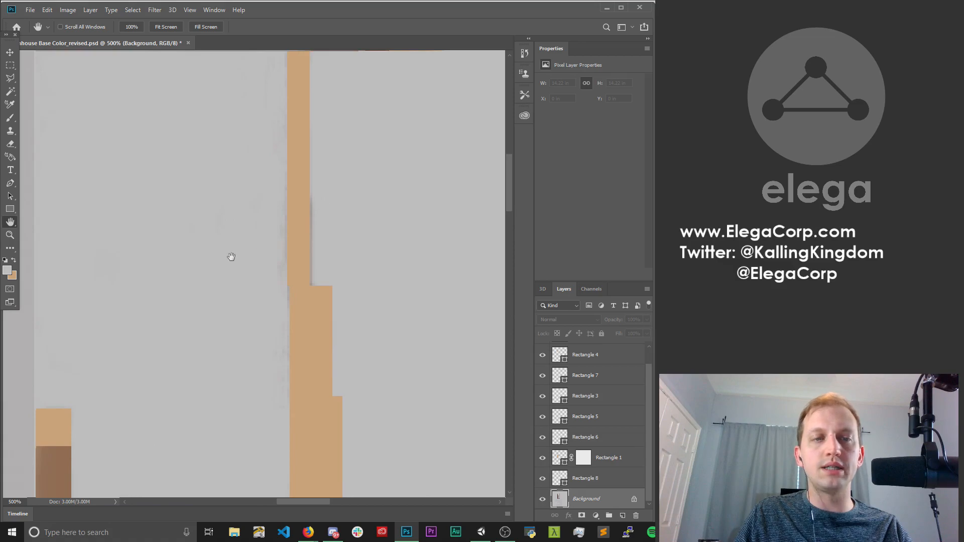
Paint the upper part of the dark fringe on the right side of the right-hand beam's narrow top section light gray.
{"action": "left_click", "coordinate": [10, 234]}
{"action": "left_click_drag", "start_coordinate": [311, 209], "coordinate": [337, 227]}
{"action": "left_click", "coordinate": [299, 208]}
{"action": "left_click", "coordinate": [300, 207]}
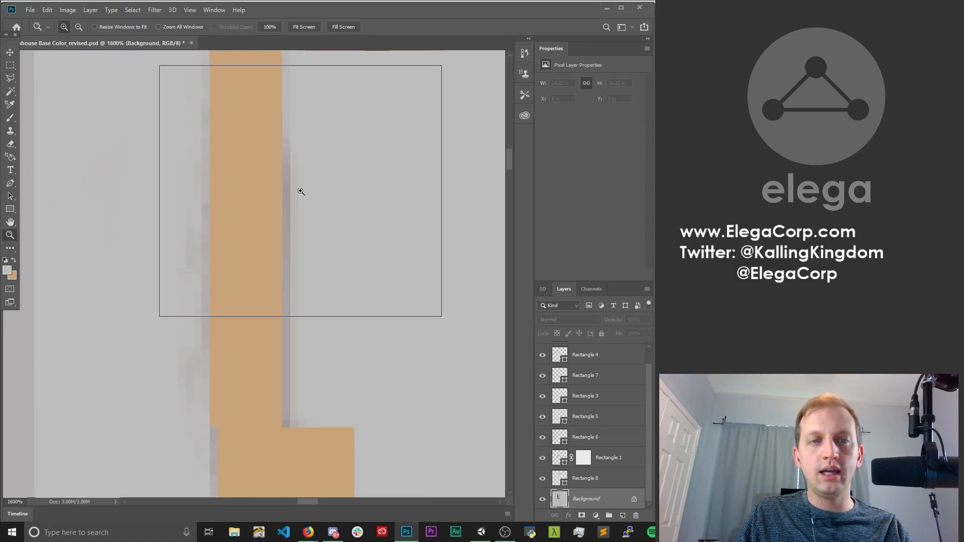
{"action": "left_click", "coordinate": [298, 192]}
{"action": "key", "text": "b"}
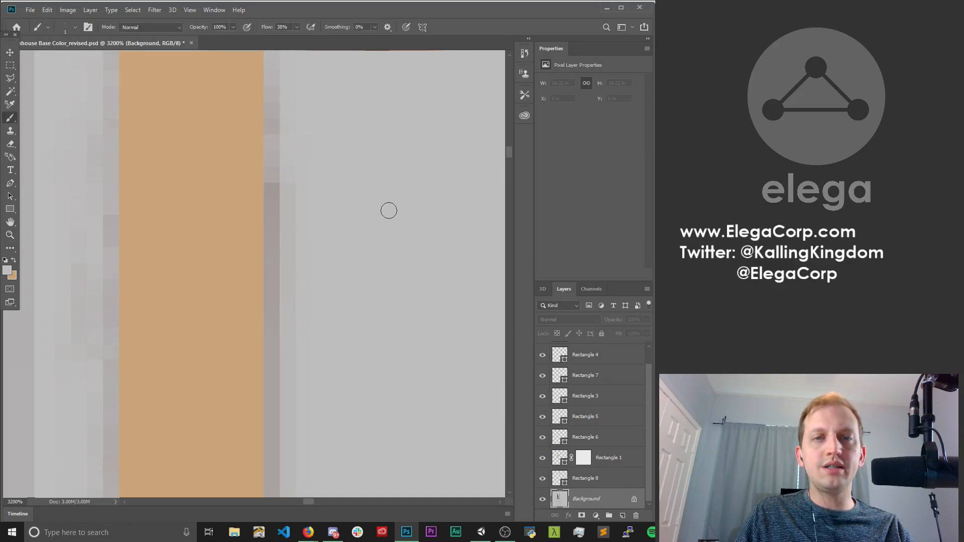
{"action": "scroll", "coordinate": [359, 235], "scroll_direction": "up", "scroll_amount": 5}
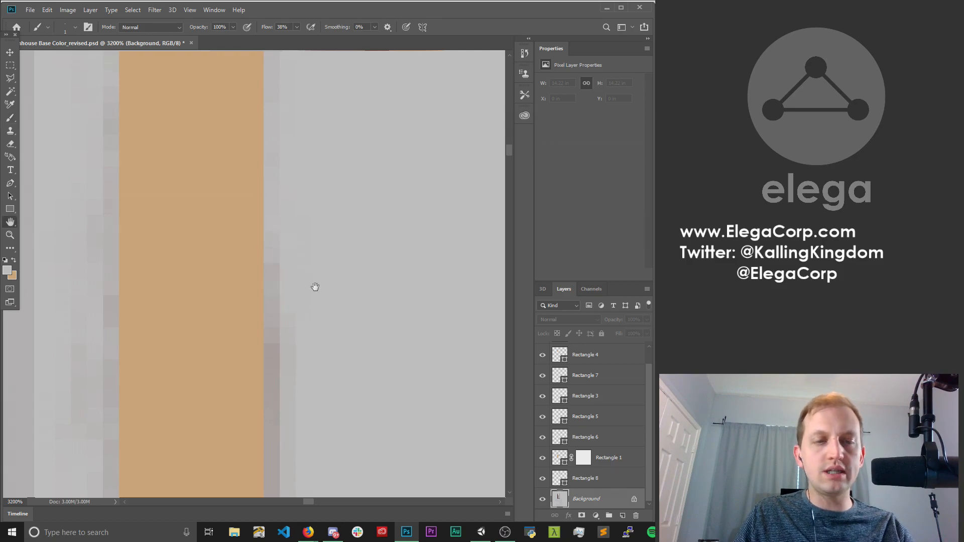
{"action": "key", "text": "h"}
{"action": "mouse_move", "coordinate": [326, 201]}
{"action": "left_mouse_down"}
{"action": "mouse_move", "coordinate": [331, 144]}
{"action": "mouse_move", "coordinate": [323, 194]}
{"action": "mouse_move", "coordinate": [341, 206]}
{"action": "left_mouse_up"}
{"action": "key", "text": "b"}
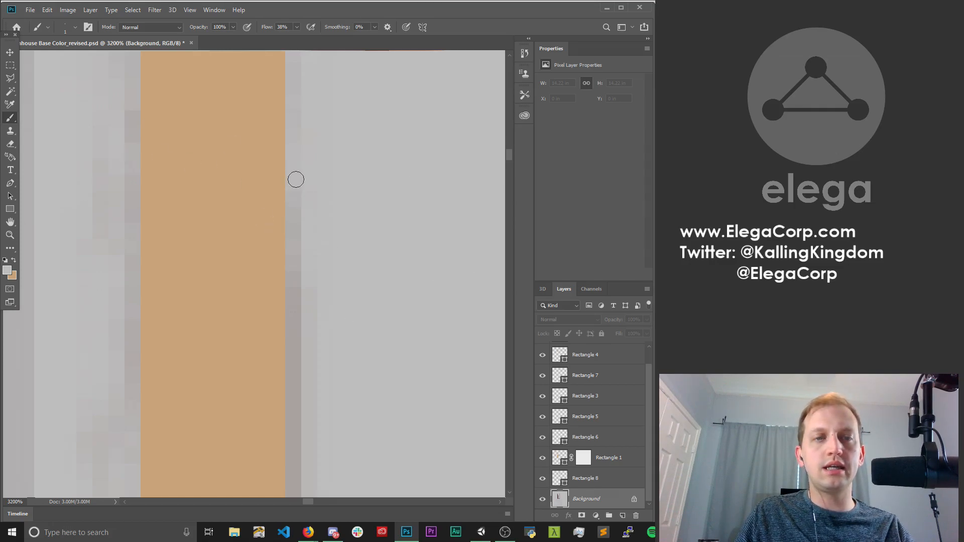
Paint the rest of that fringe light gray down to the step where the right-hand beam widens.
{"action": "key", "text": "h"}
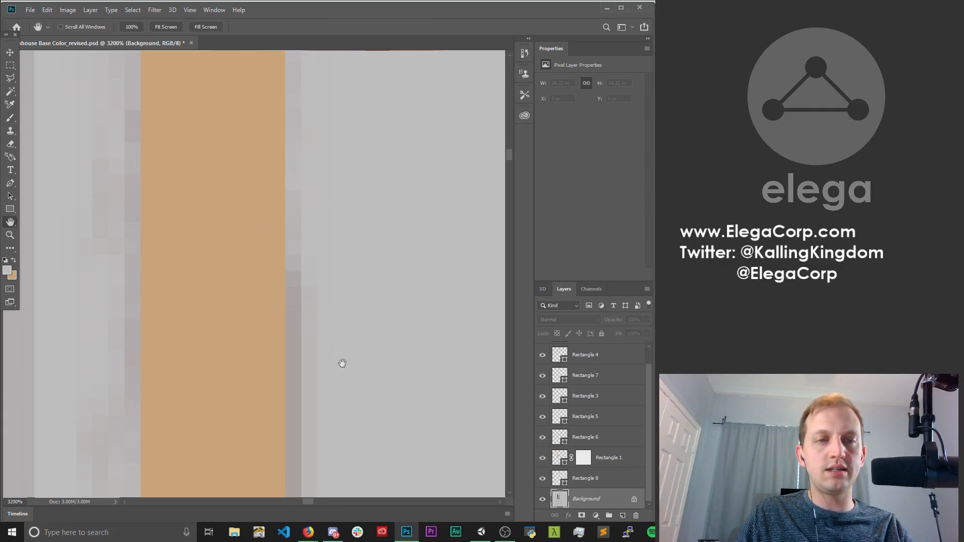
{"action": "mouse_move", "coordinate": [340, 361]}
{"action": "left_mouse_down"}
{"action": "mouse_move", "coordinate": [351, 197]}
{"action": "mouse_move", "coordinate": [346, 215]}
{"action": "left_mouse_up"}
{"action": "key", "text": "b"}
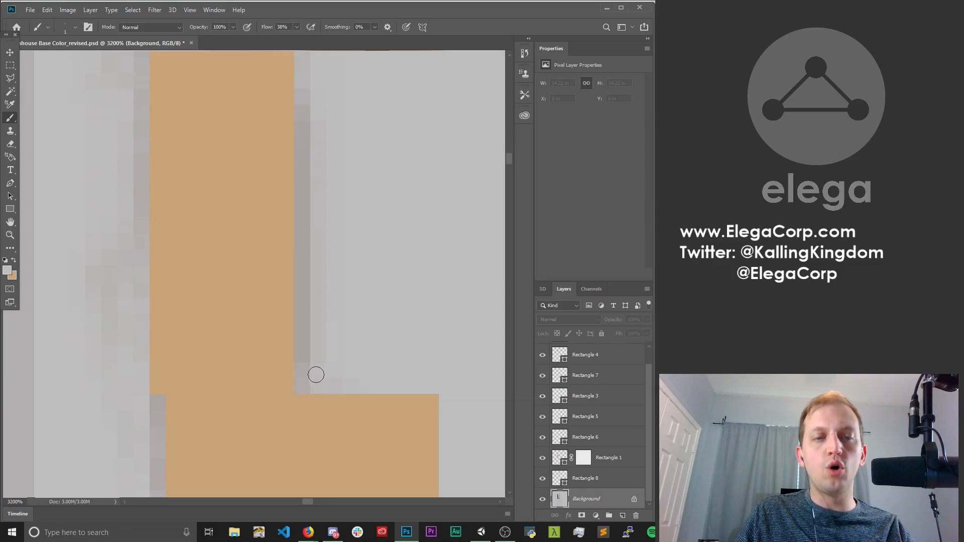
{"action": "left_click_drag", "start_coordinate": [309, 325], "coordinate": [310, 325]}
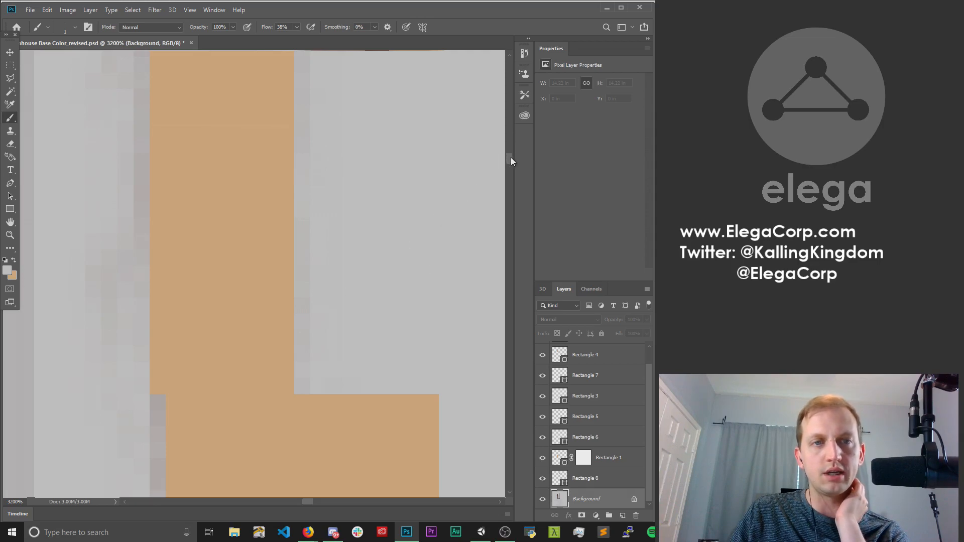
Examine both edges of the narrow top section at 3200% zoom and the whole beam group at 100%.
{"action": "left_click_drag", "start_coordinate": [511, 157], "coordinate": [507, 153]}
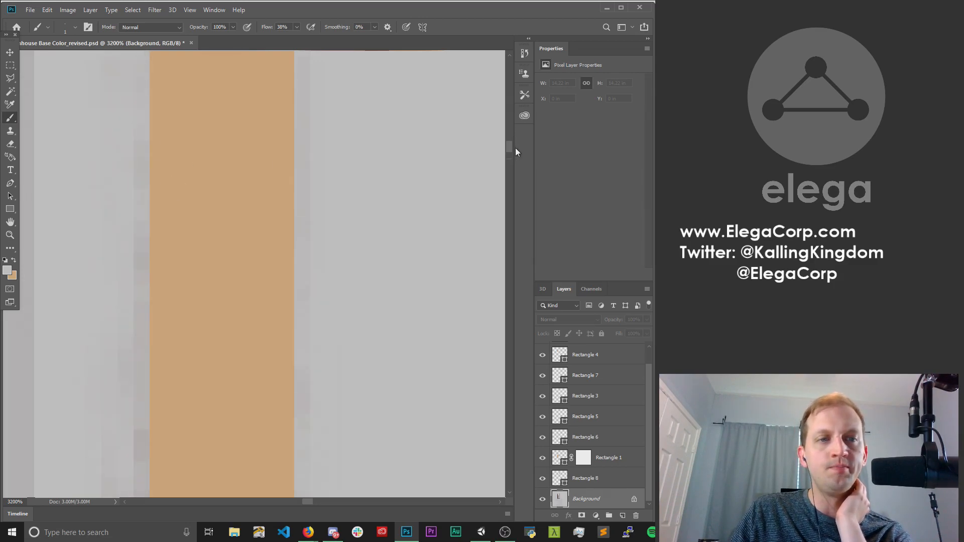
{"action": "left_click_drag", "start_coordinate": [509, 147], "coordinate": [512, 140]}
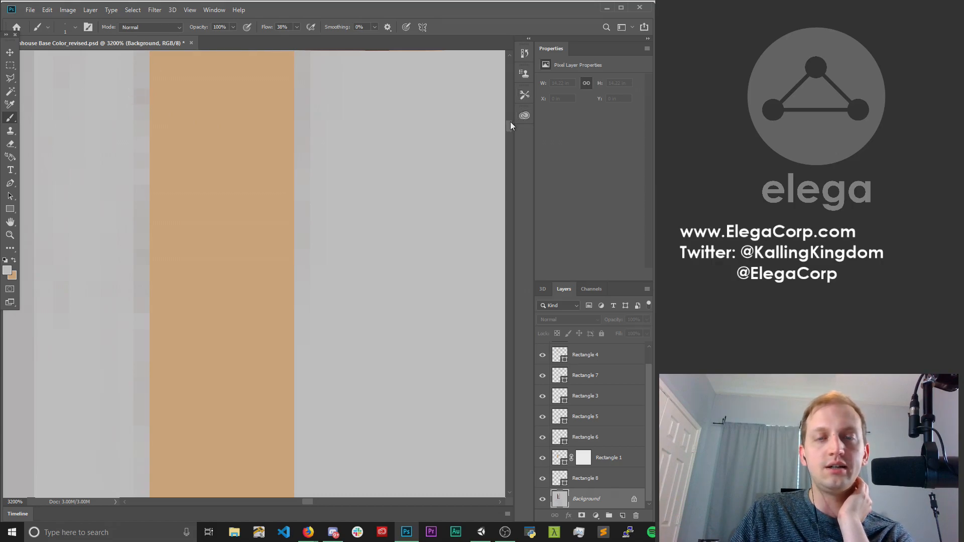
{"action": "left_click_drag", "start_coordinate": [510, 121], "coordinate": [512, 150]}
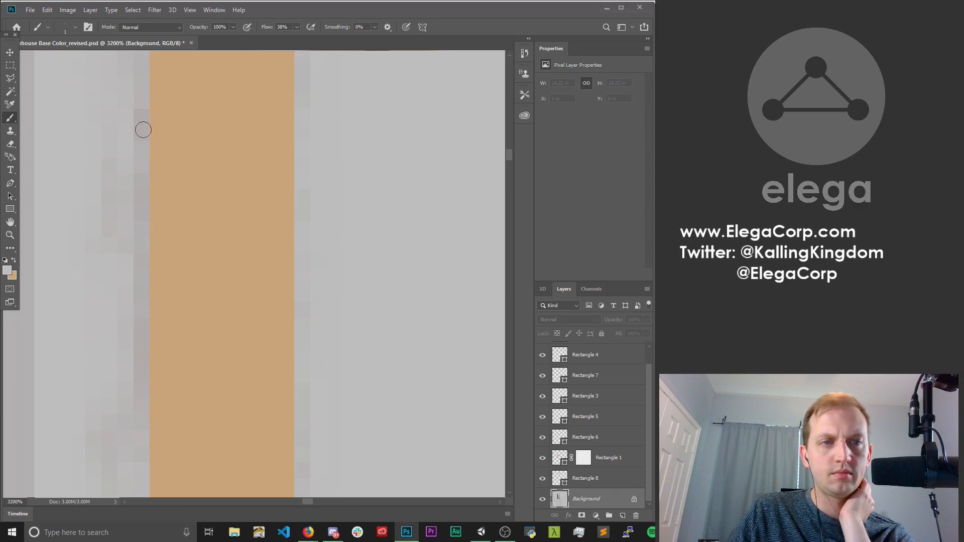
{"action": "left_click", "coordinate": [9, 234]}
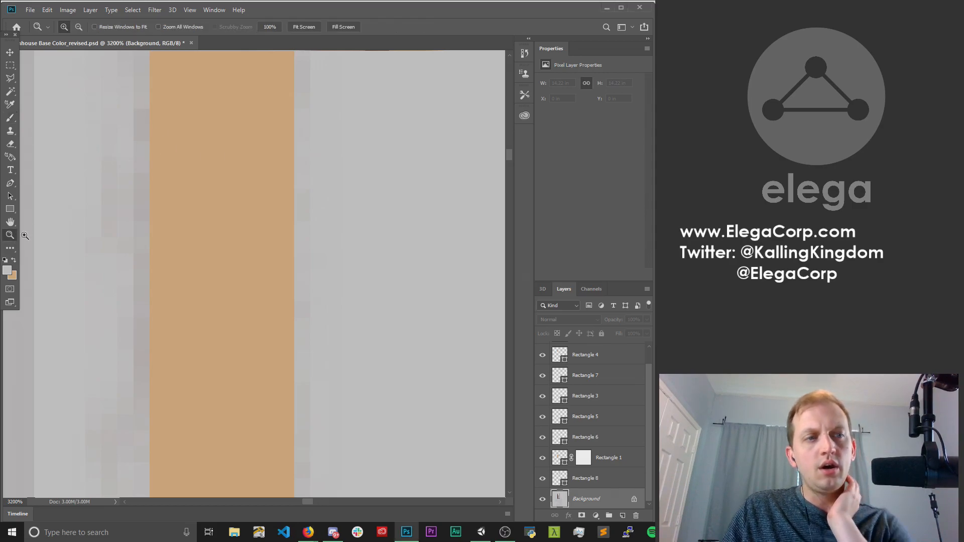
{"action": "left_click", "coordinate": [336, 214], "text": "alt"}
{"action": "left_click", "coordinate": [319, 300], "text": "alt"}
{"action": "left_click", "coordinate": [319, 301], "text": "alt"}
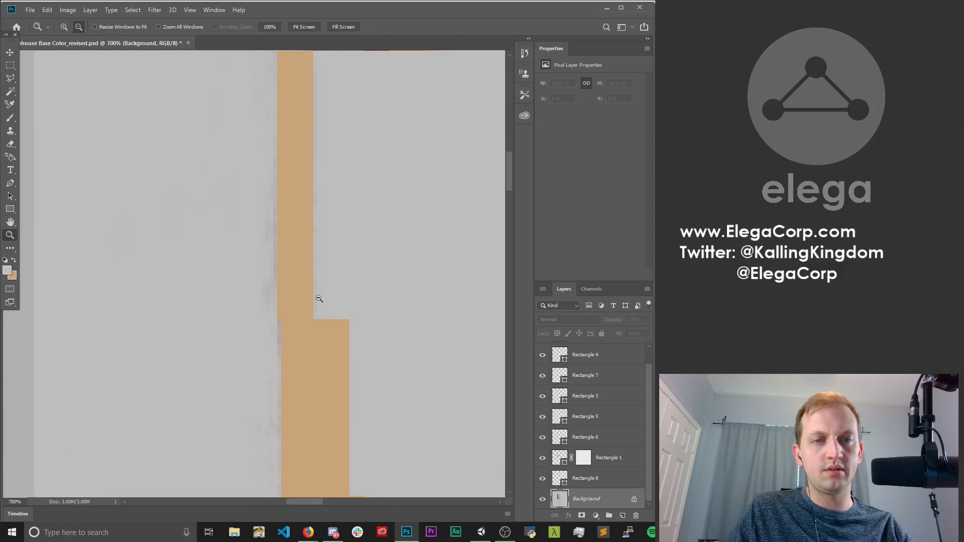
{"action": "left_click", "coordinate": [318, 301], "text": "alt"}
{"action": "left_click", "coordinate": [320, 296], "text": "alt"}
{"action": "left_click", "coordinate": [320, 295], "text": "alt"}
{"action": "left_click", "coordinate": [320, 295], "text": "alt"}
{"action": "left_click", "coordinate": [319, 294], "text": "alt"}
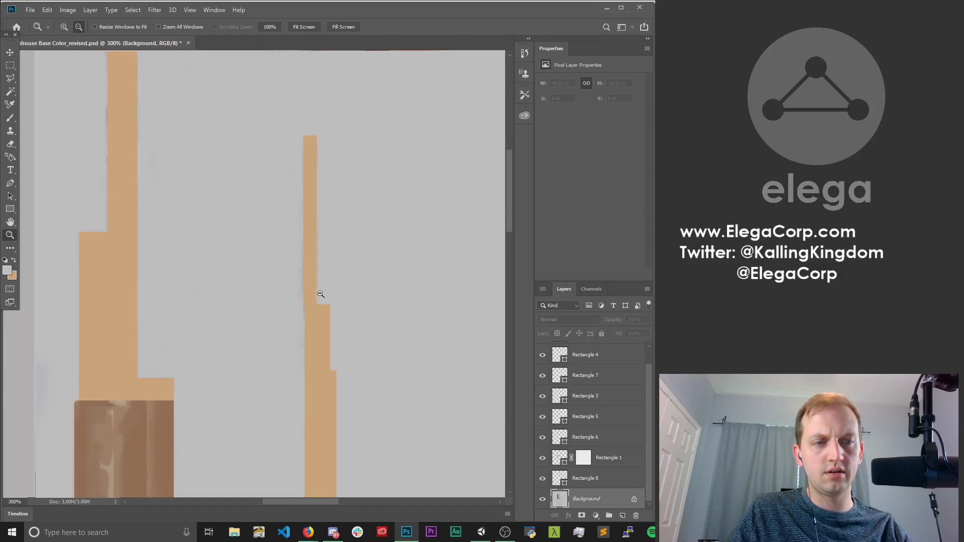
{"action": "left_click", "coordinate": [320, 293], "text": "alt"}
{"action": "left_click", "coordinate": [320, 294], "text": "alt"}
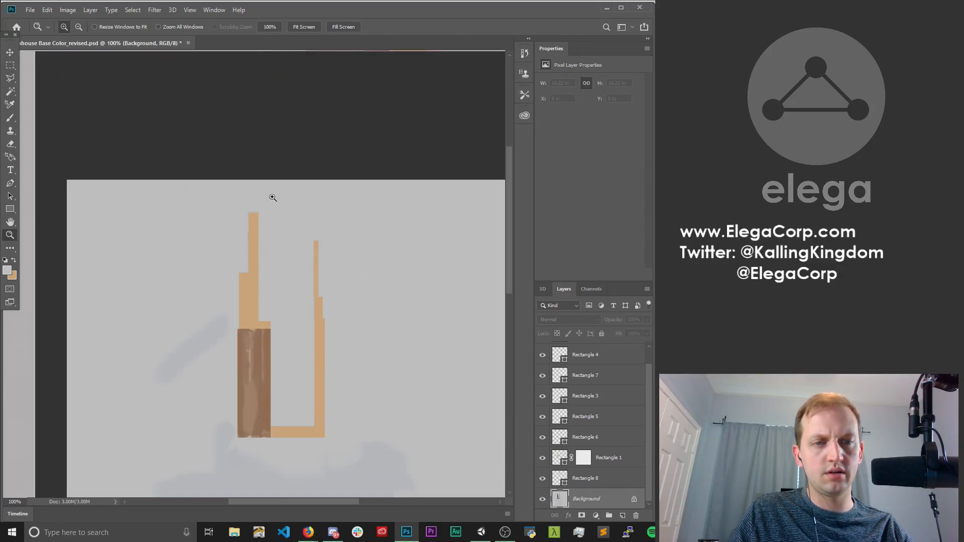
Set the opacity of the wide beam's Rectangle 1 layer to 100%.
{"action": "left_click", "coordinate": [10, 52]}
{"action": "left_click", "coordinate": [260, 366]}
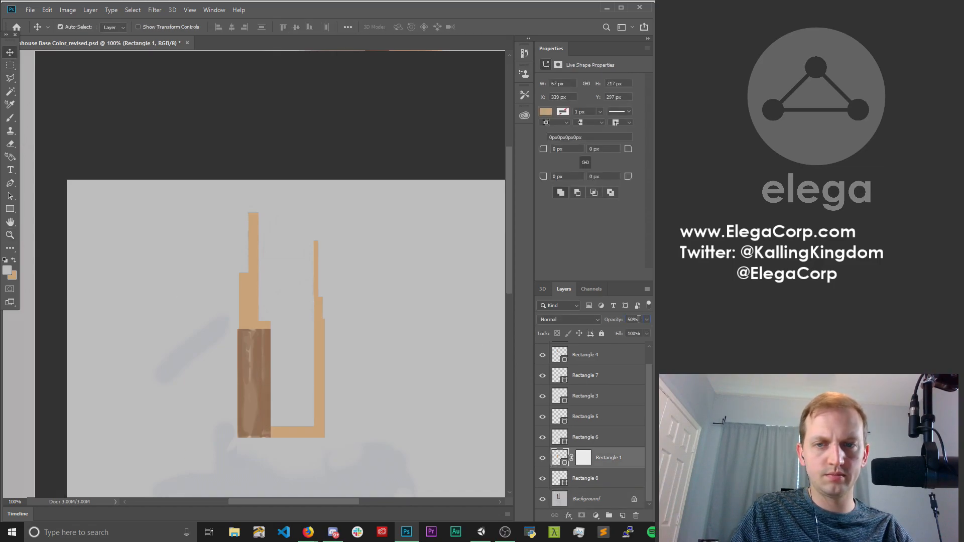
{"action": "type", "text": "100"}
{"action": "key", "text": "Return"}
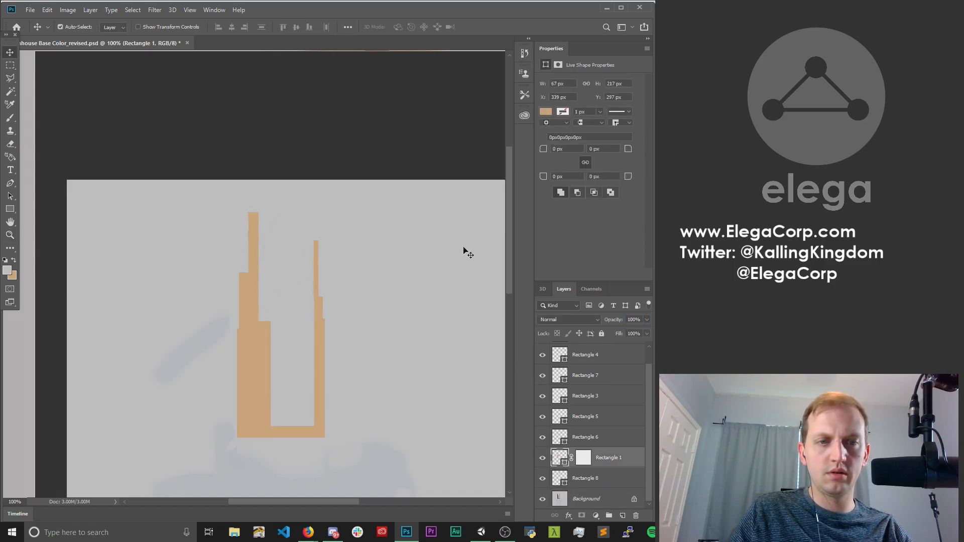
Paint over the diagonal bluish smudge left of the wide beam in light gray on the Background layer with a larger brush, and save the document.
{"action": "key", "text": "space"}
{"action": "left_click_drag", "start_coordinate": [250, 247], "coordinate": [254, 129]}
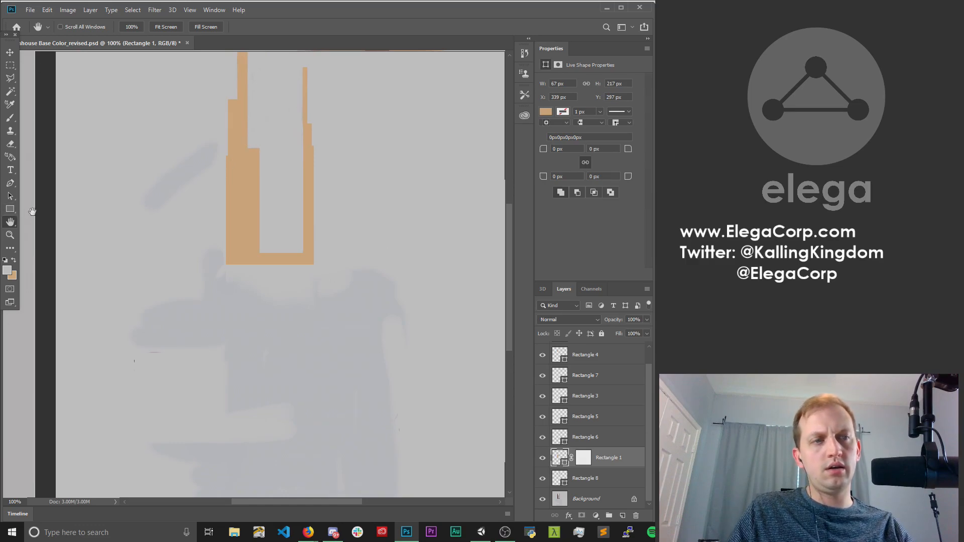
{"action": "key", "text": "b"}
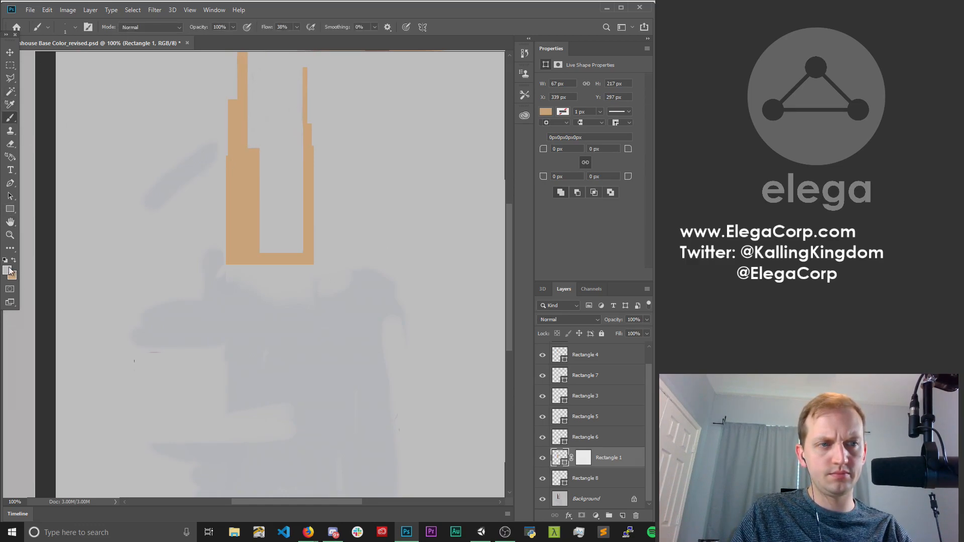
{"action": "left_click", "coordinate": [583, 499]}
{"action": "key", "text": "bracketright"}
{"action": "key", "text": "bracketright"}
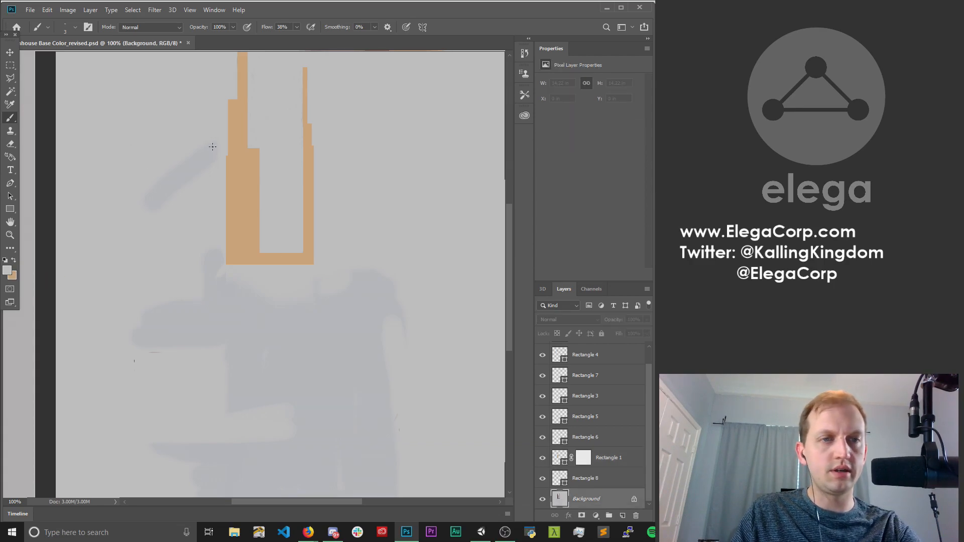
{"action": "key", "text": "bracketright"}
{"action": "key", "text": "bracketright"}
{"action": "key", "text": "bracketright"}
{"action": "key", "text": "bracketright"}
{"action": "key", "text": "bracketright"}
{"action": "key", "text": "bracketright"}
{"action": "key", "text": "bracketright"}
{"action": "key", "text": "bracketright"}
{"action": "key", "text": "bracketright"}
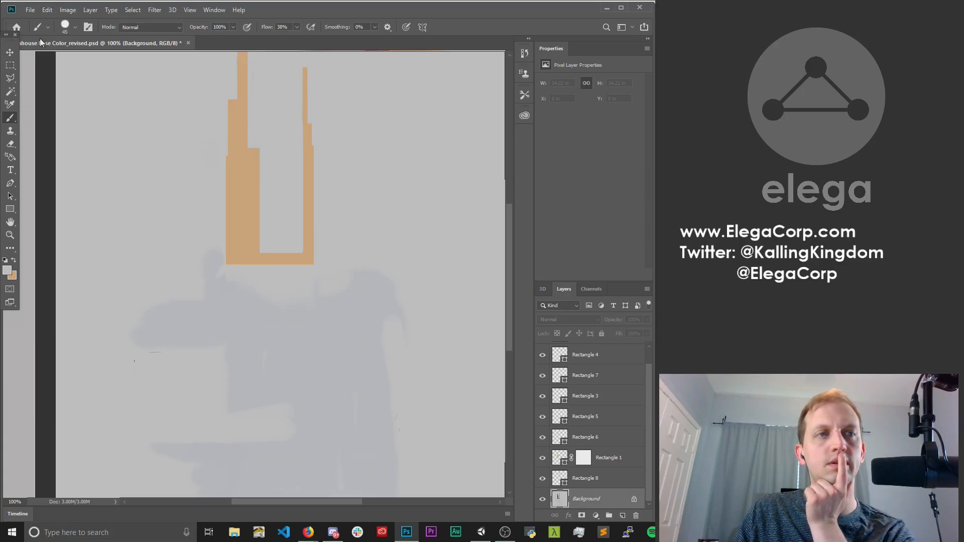
{"action": "left_click", "coordinate": [30, 10]}
{"action": "left_click", "coordinate": [100, 113]}
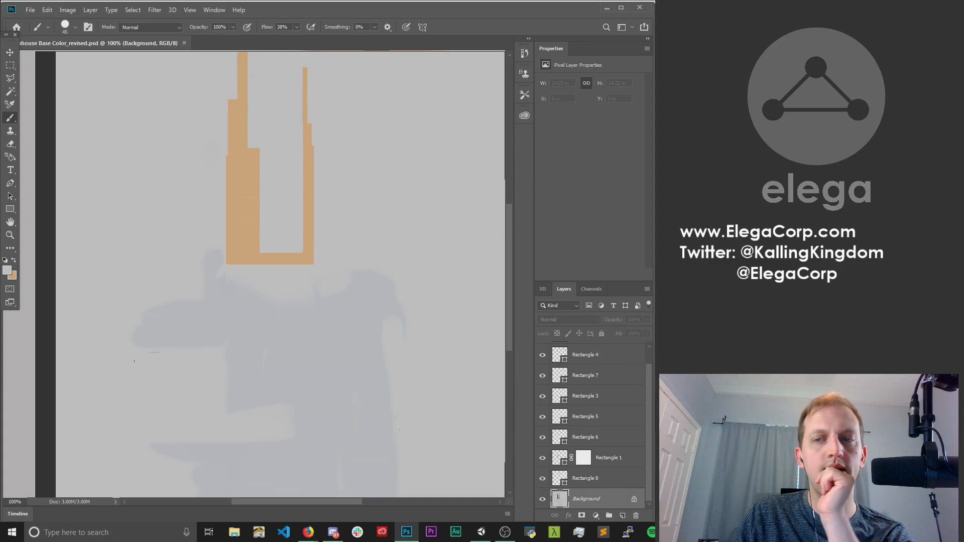
{"action": "key", "text": "alt+Tab"}
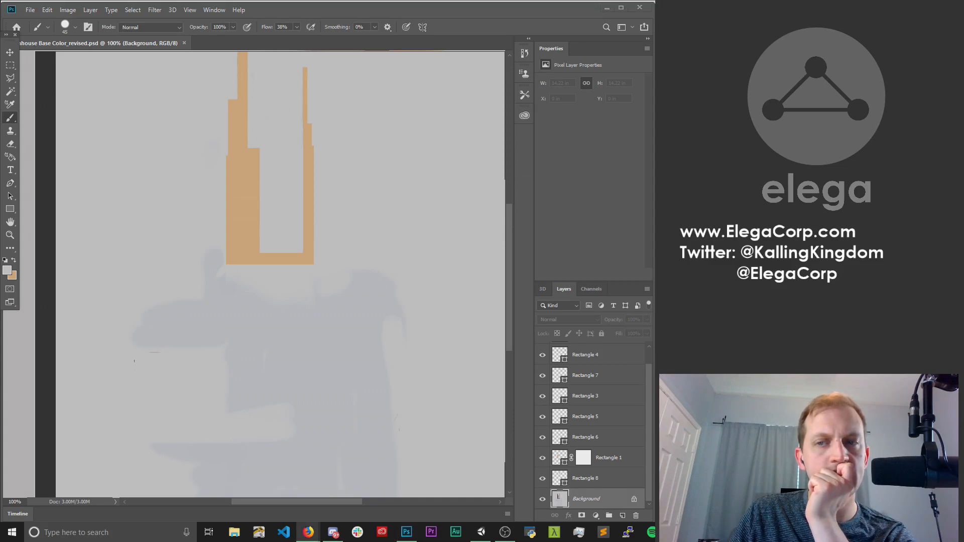
{"action": "key", "text": "alt+Tab"}
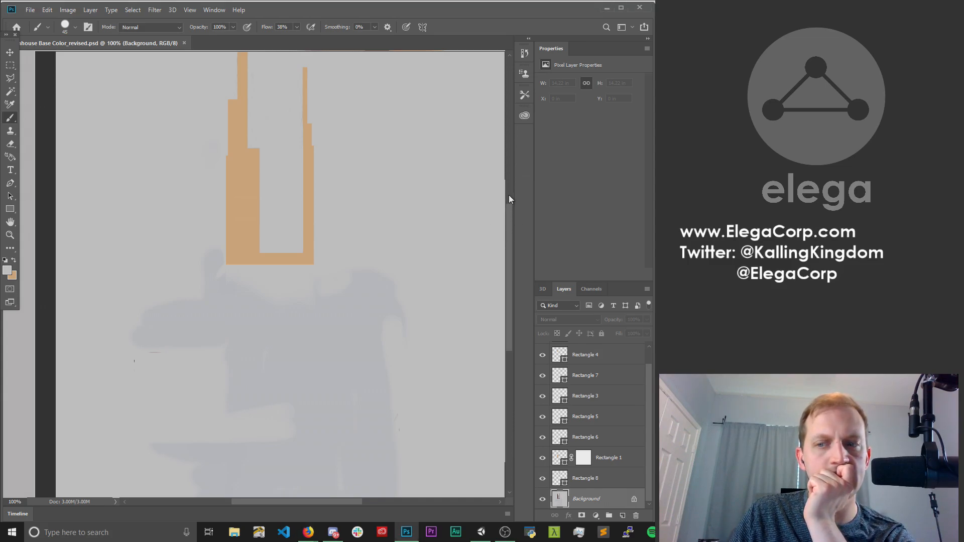
Paint the dark fringe around the top-left corner of the left beam light gray with a 1 px brush.
{"action": "scroll", "coordinate": [510, 191], "scroll_direction": "up", "scroll_amount": 4}
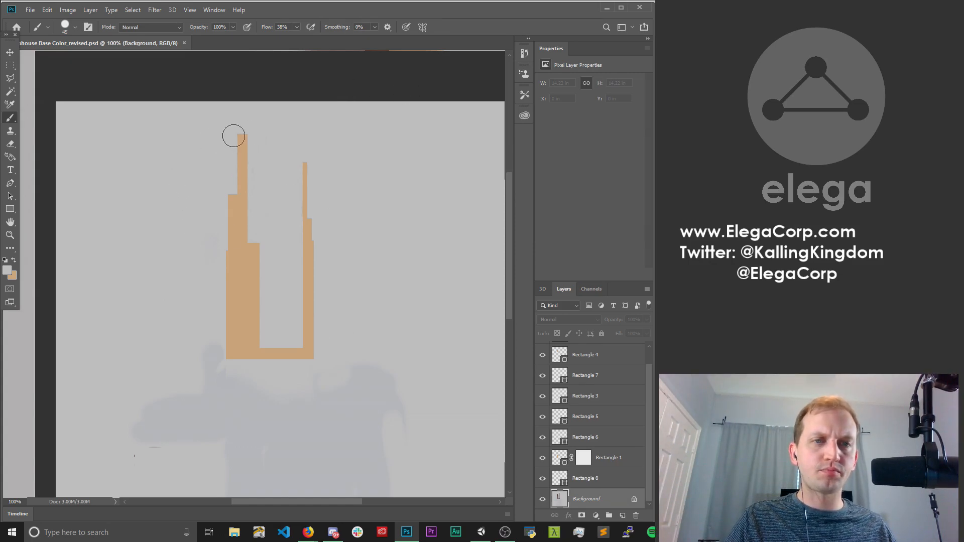
{"action": "left_click", "coordinate": [10, 236]}
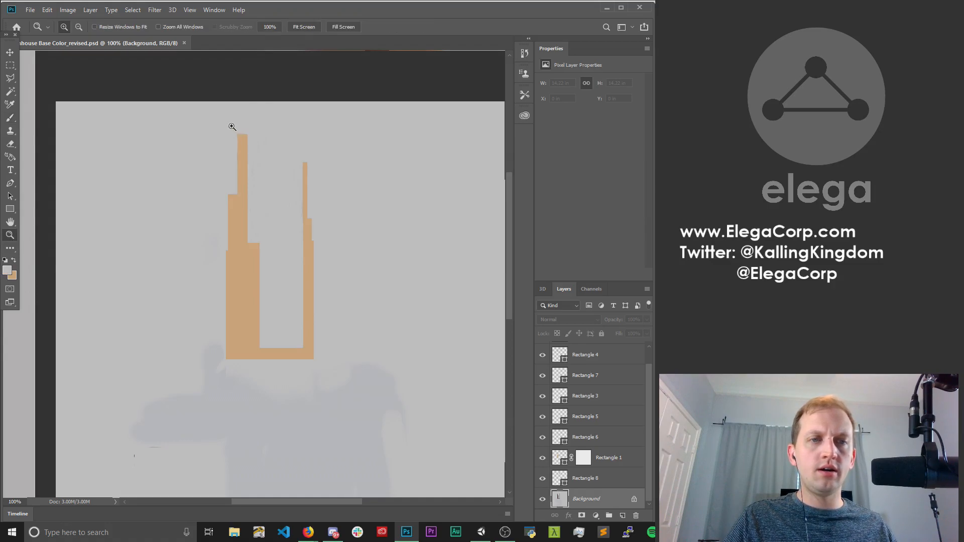
{"action": "left_click_drag", "start_coordinate": [232, 126], "coordinate": [253, 150]}
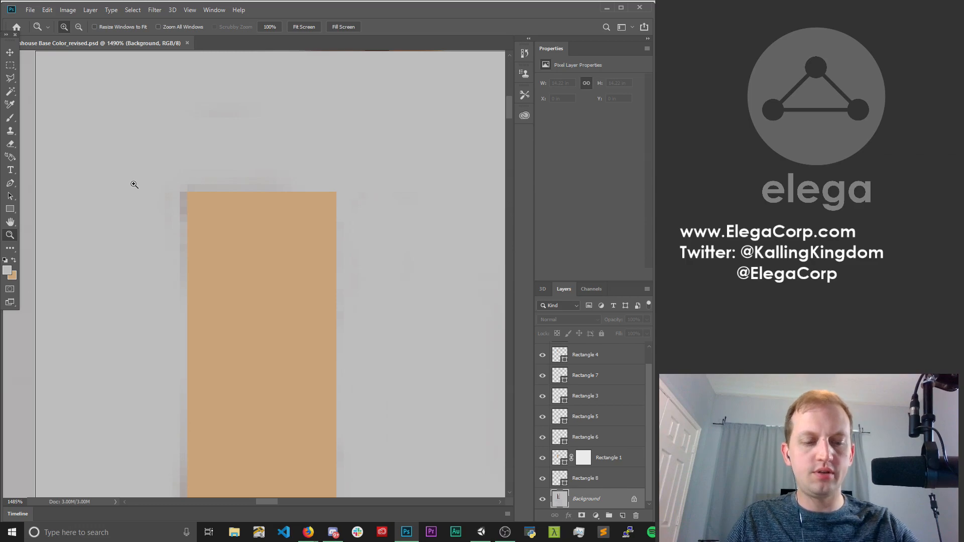
{"action": "key", "text": "b"}
{"action": "key", "text": "bracketleft"}
{"action": "key", "text": "bracketleft"}
{"action": "key", "text": "bracketleft"}
{"action": "key", "text": "bracketleft"}
{"action": "key", "text": "bracketleft"}
{"action": "key", "text": "bracketleft"}
{"action": "key", "text": "bracketleft"}
{"action": "key", "text": "bracketleft"}
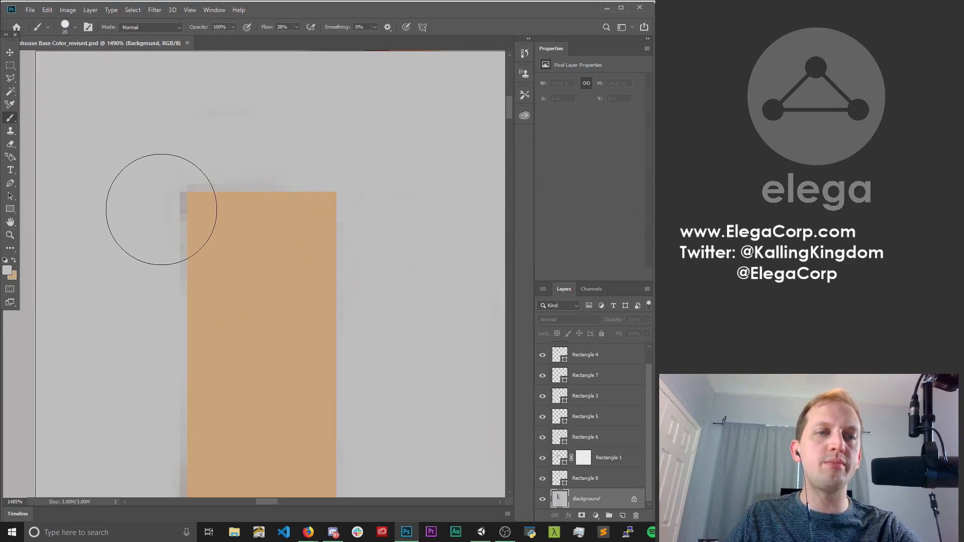
{"action": "key", "text": "bracketleft"}
{"action": "key", "text": "bracketleft"}
{"action": "key", "text": "bracketleft"}
{"action": "key", "text": "bracketleft"}
{"action": "key", "text": "bracketleft"}
{"action": "key", "text": "bracketleft"}
{"action": "key", "text": "bracketleft"}
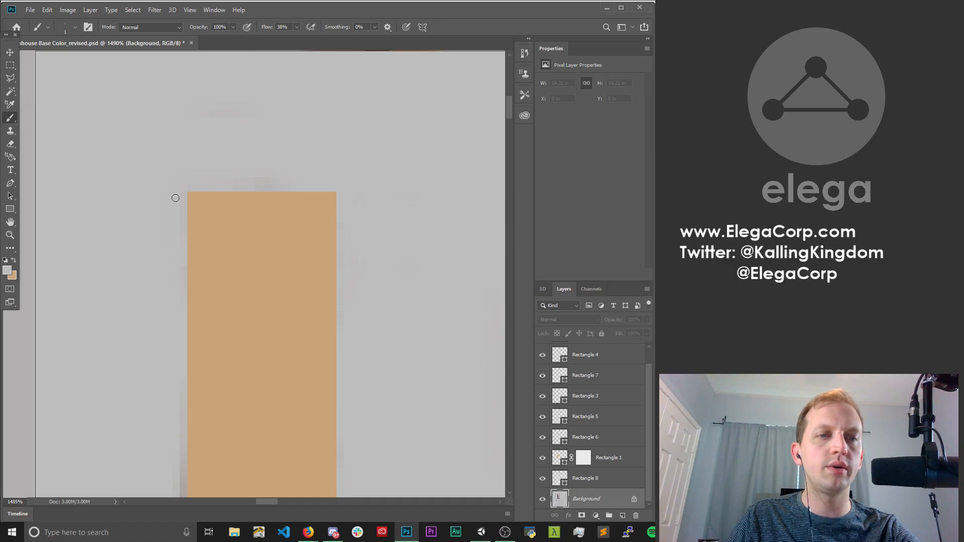
Paint the dark fringe along the upper part of the left beam's left edge light gray at 3200% zoom.
{"action": "key", "text": "z"}
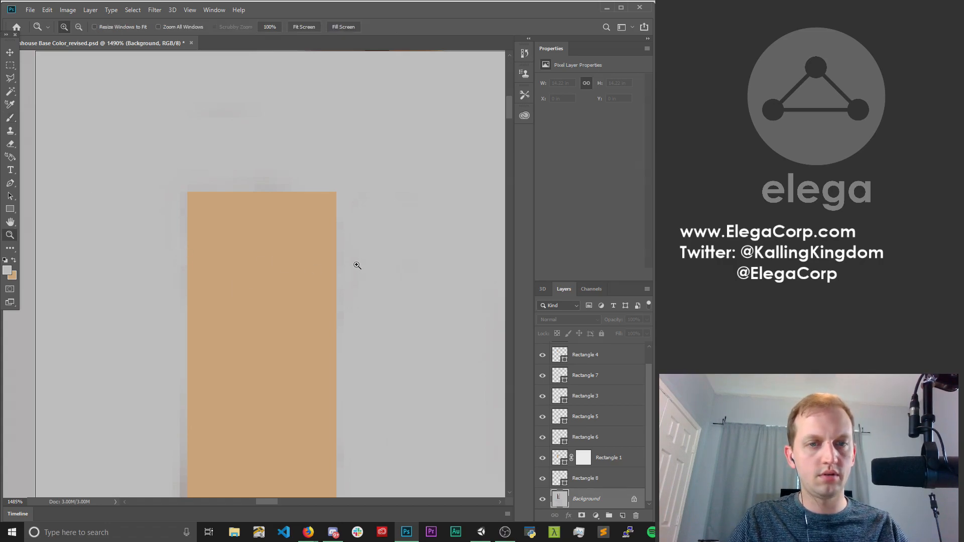
{"action": "left_click", "coordinate": [398, 297], "text": "alt"}
{"action": "left_click", "coordinate": [400, 301], "text": "alt"}
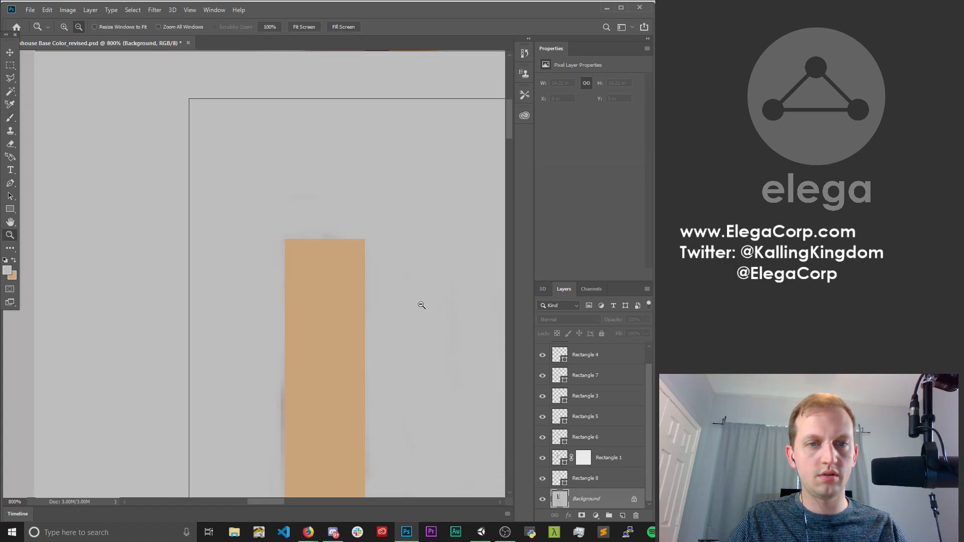
{"action": "left_click", "coordinate": [420, 307], "text": "alt"}
{"action": "left_click", "coordinate": [425, 320], "text": "alt"}
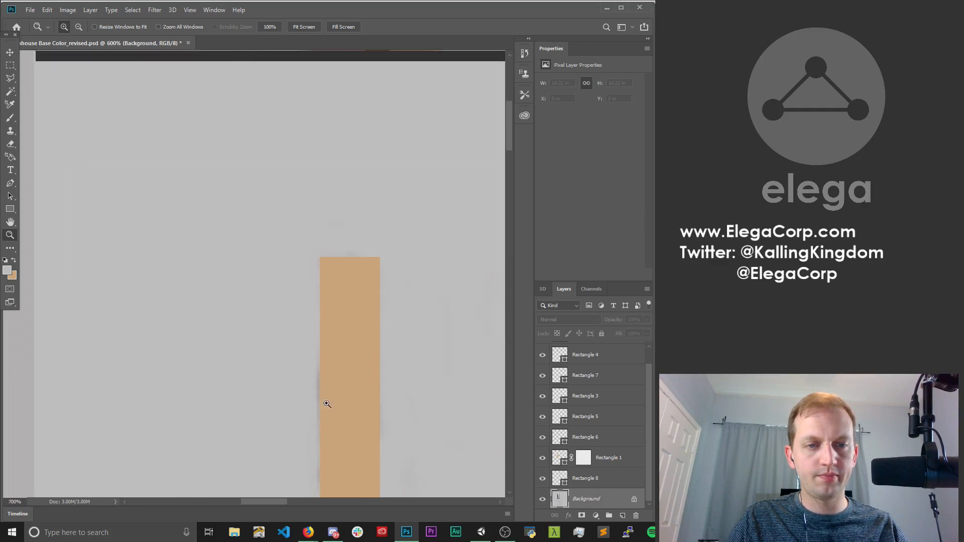
{"action": "left_click", "coordinate": [315, 380]}
{"action": "left_click", "coordinate": [314, 380]}
{"action": "left_click", "coordinate": [316, 372]}
{"action": "left_click", "coordinate": [321, 354]}
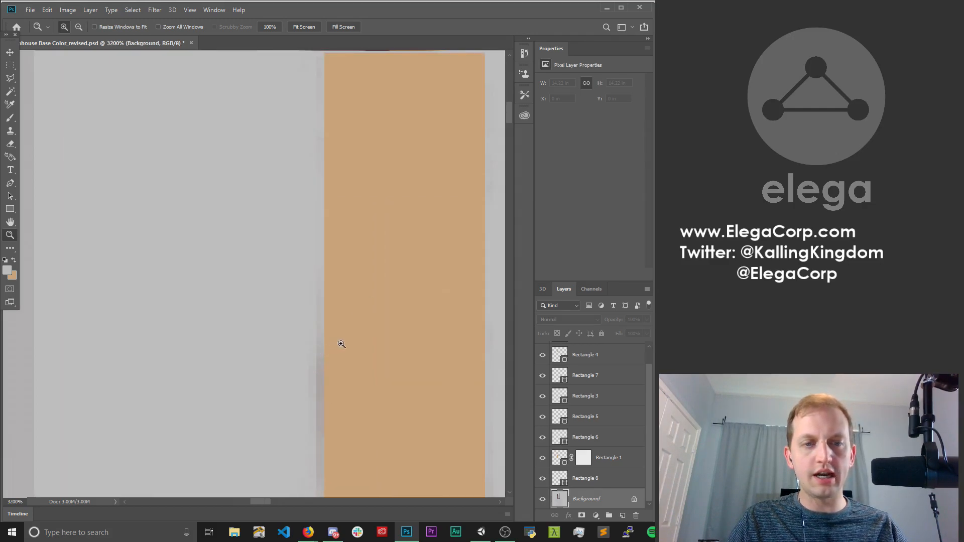
{"action": "left_click", "coordinate": [319, 297]}
{"action": "key", "text": "b"}
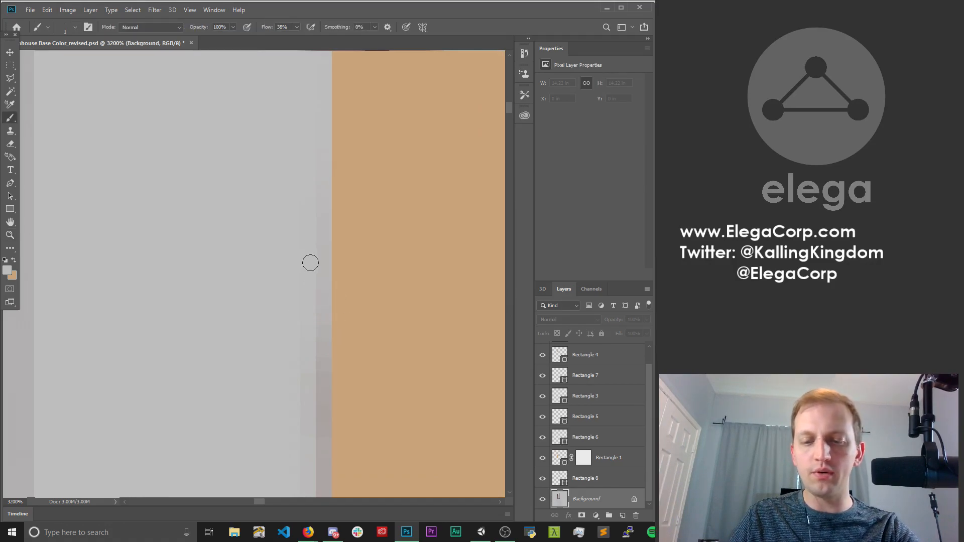
{"action": "key", "text": "space"}
{"action": "left_click_drag", "start_coordinate": [342, 256], "coordinate": [375, 117]}
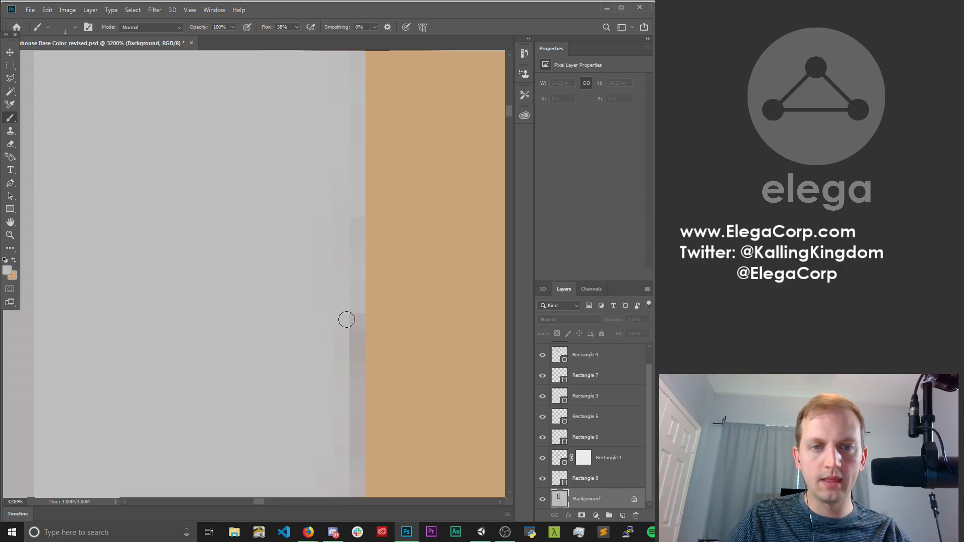
{"action": "left_click", "coordinate": [351, 222]}
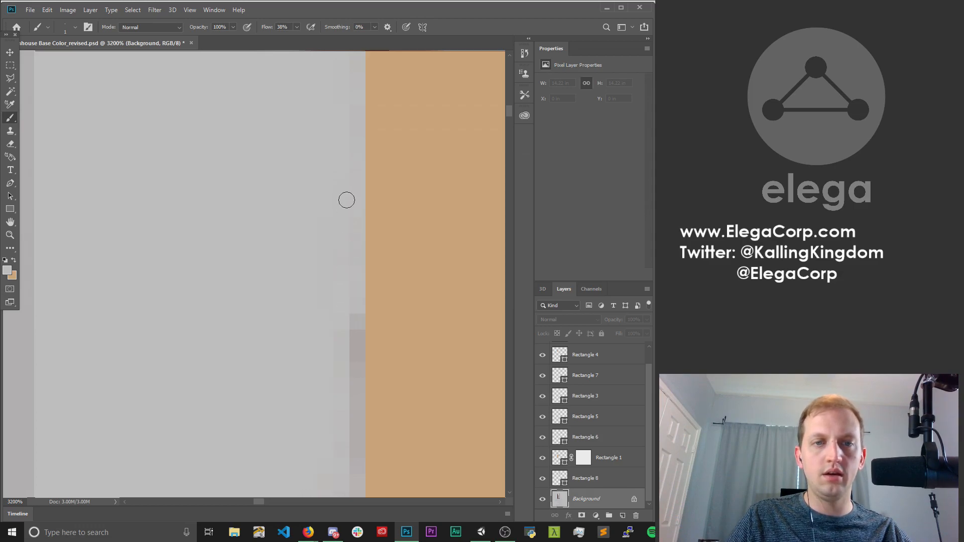
Continue painting the fringe light gray along the middle stretch of that left edge.
{"action": "key", "text": "space"}
{"action": "mouse_move", "coordinate": [359, 329]}
{"action": "left_mouse_down"}
{"action": "mouse_move", "coordinate": [358, 162]}
{"action": "mouse_move", "coordinate": [370, 142]}
{"action": "mouse_move", "coordinate": [352, 132]}
{"action": "left_mouse_up"}
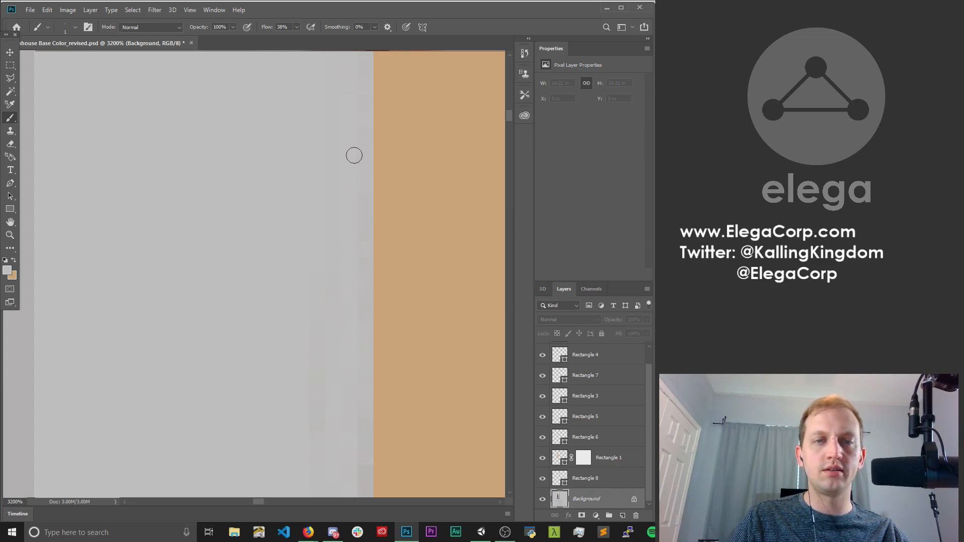
{"action": "key", "text": "space"}
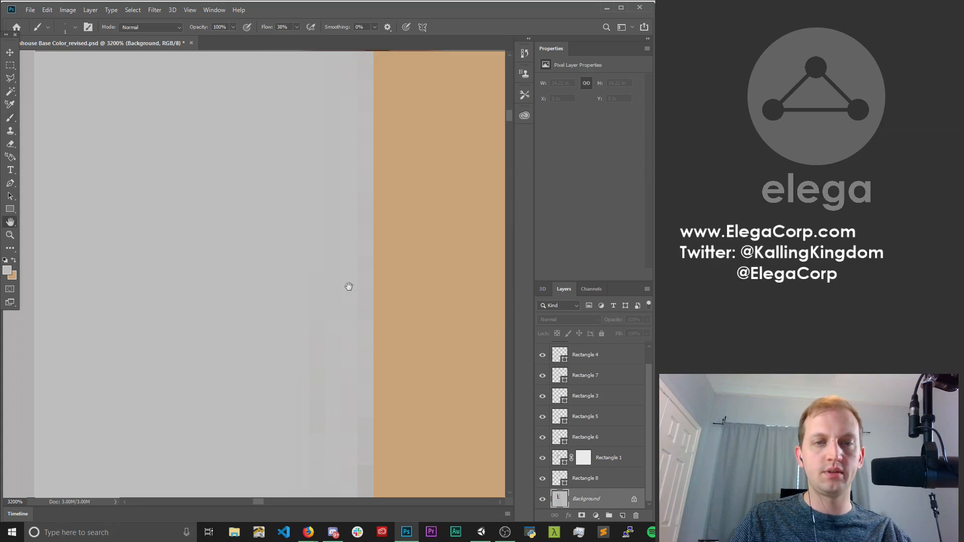
{"action": "left_click_drag", "start_coordinate": [348, 286], "coordinate": [338, 134]}
{"action": "left_click_drag", "start_coordinate": [325, 248], "coordinate": [340, 134]}
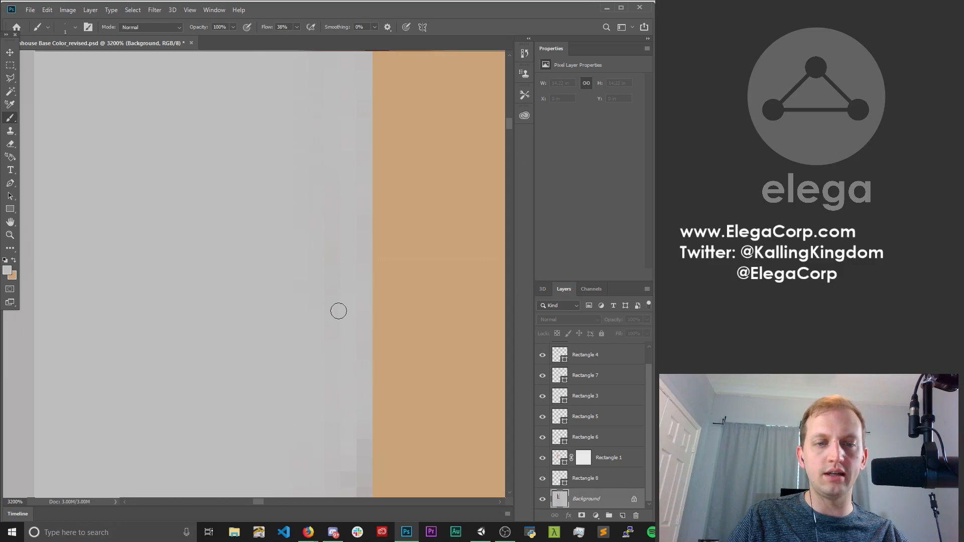
Paint the lower stretch of that edge light gray down to the step where the left beam widens.
{"action": "key", "text": "space"}
{"action": "left_click_drag", "start_coordinate": [341, 297], "coordinate": [358, 114]}
{"action": "left_click_drag", "start_coordinate": [322, 318], "coordinate": [339, 229]}
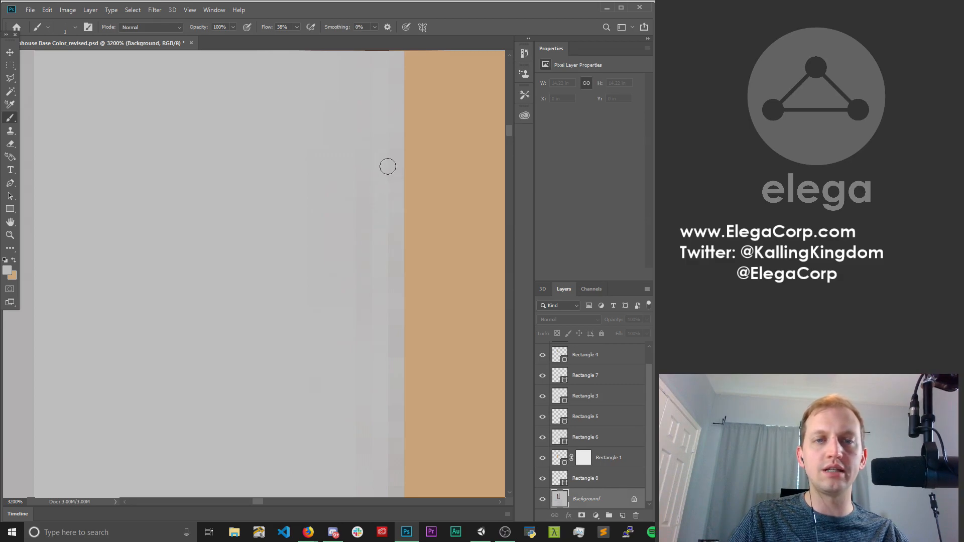
{"action": "key", "text": "space"}
{"action": "left_click_drag", "start_coordinate": [350, 319], "coordinate": [373, 187]}
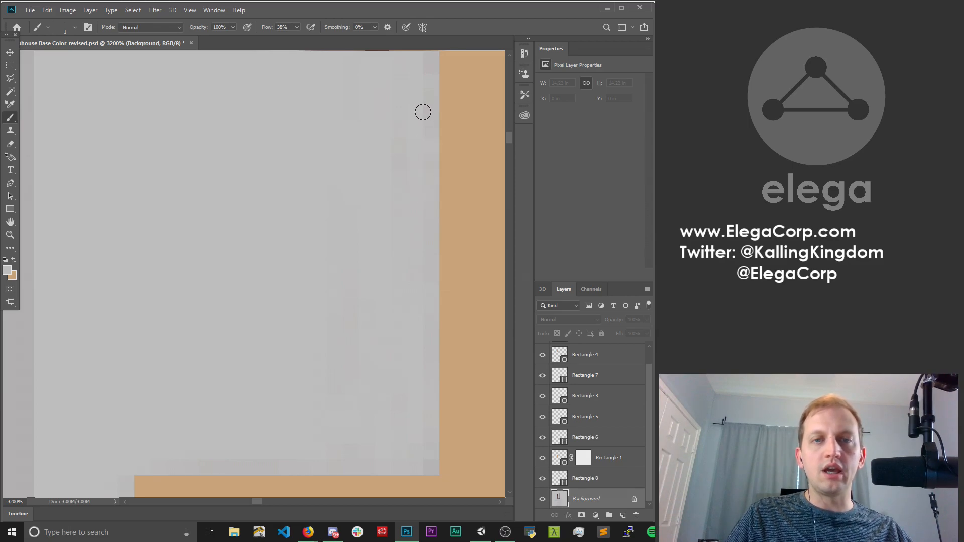
Touch up the faint streaks beside the left beam just above the step in light gray.
{"action": "key", "text": "h"}
{"action": "left_click_drag", "start_coordinate": [435, 273], "coordinate": [395, 377]}
{"action": "key", "text": "b"}
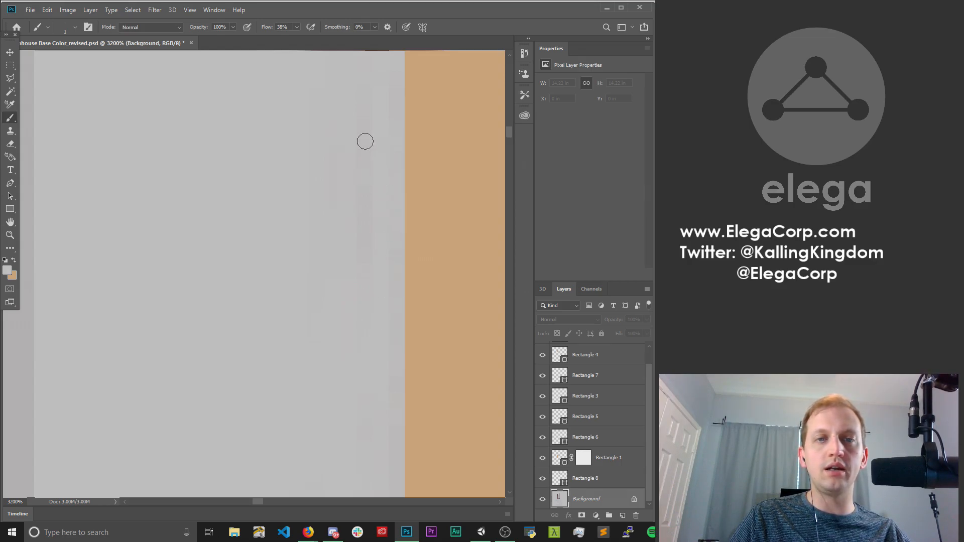
Examine the repainted left edge of the left beam's narrow section at 3200% and lower zoom levels.
{"action": "key", "text": "h"}
{"action": "left_click_drag", "start_coordinate": [324, 327], "coordinate": [263, 325]}
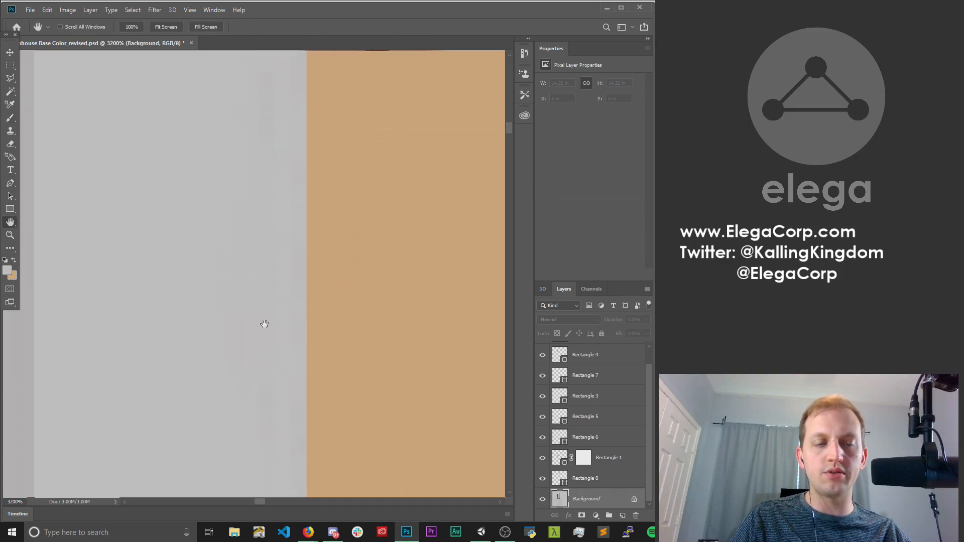
{"action": "left_click", "coordinate": [10, 234]}
{"action": "left_click", "coordinate": [354, 295], "text": "alt"}
{"action": "left_click", "coordinate": [354, 295], "text": "alt"}
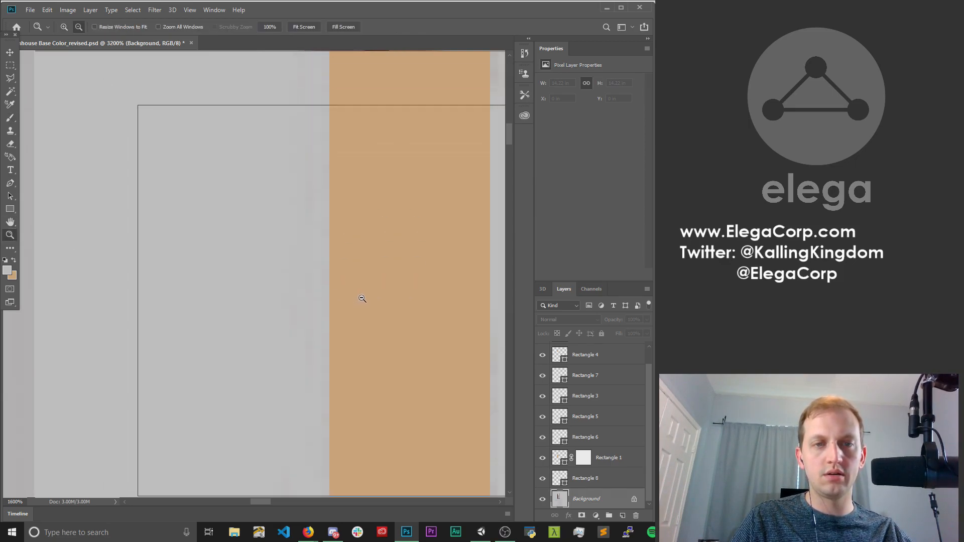
{"action": "left_click", "coordinate": [356, 291], "text": "alt"}
{"action": "left_click", "coordinate": [356, 286], "text": "alt"}
{"action": "left_click", "coordinate": [355, 277], "text": "alt"}
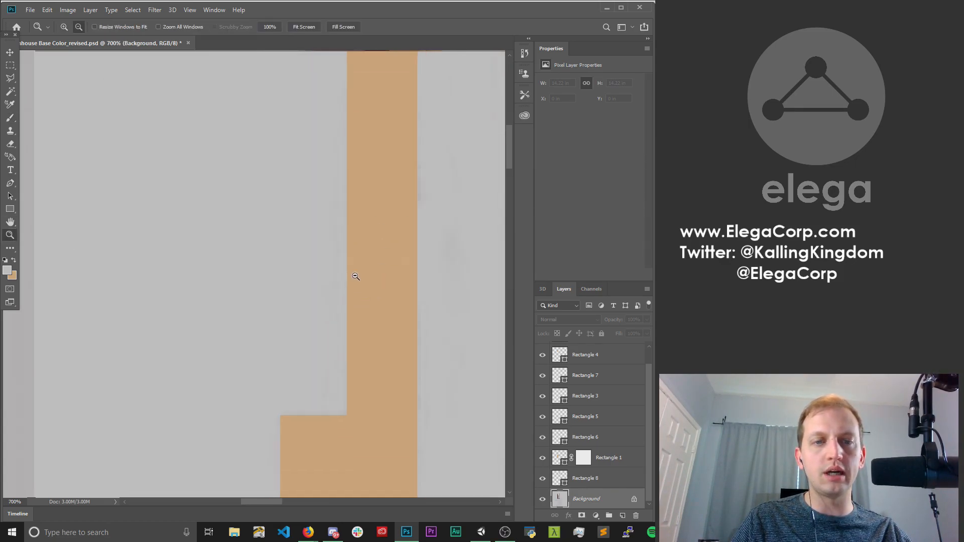
{"action": "left_click", "coordinate": [355, 277], "text": "alt"}
Inspect the wall area between the two beams at up to 600% zoom and save the document.
{"action": "key", "text": "h"}
{"action": "left_click_drag", "start_coordinate": [362, 246], "coordinate": [118, 170]}
{"action": "left_click", "coordinate": [10, 234]}
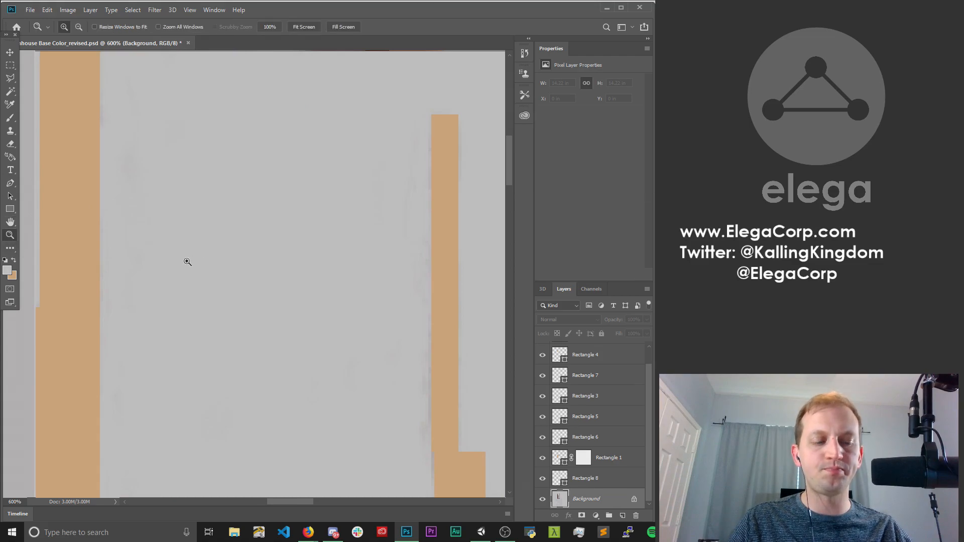
{"action": "left_click", "coordinate": [205, 252], "text": "alt"}
{"action": "left_click", "coordinate": [282, 273], "text": "alt"}
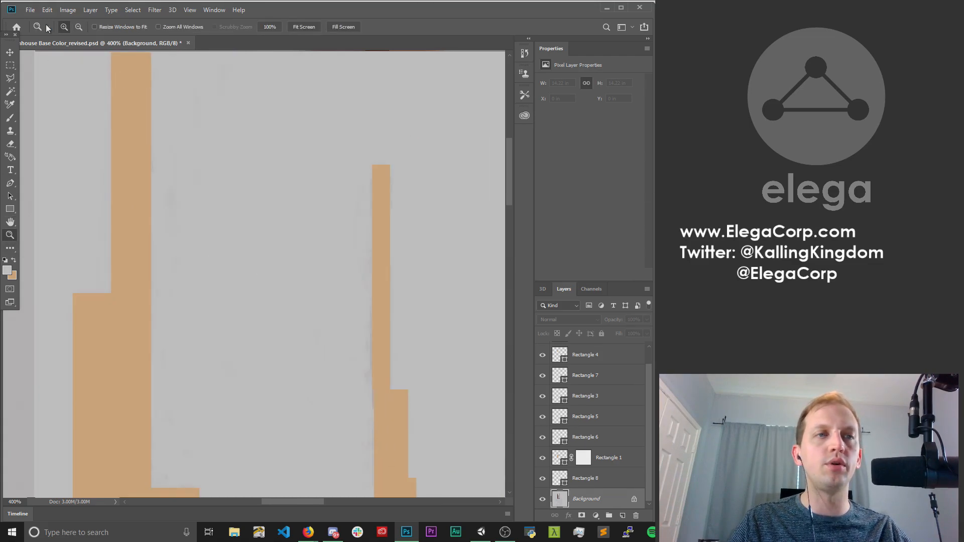
{"action": "left_click", "coordinate": [30, 10]}
{"action": "left_click", "coordinate": [48, 115]}
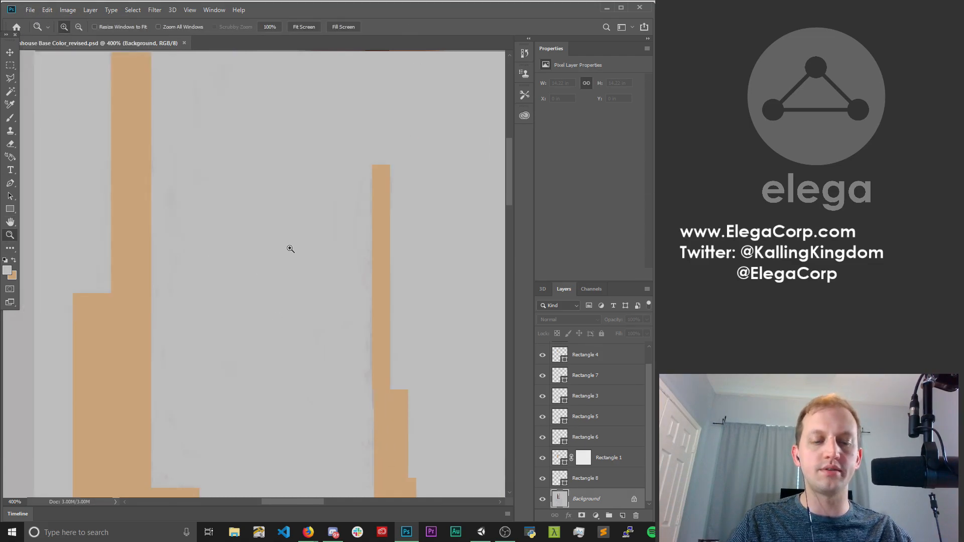
Examine the lower connecting section at 400% zoom and the whole beam group at 200%.
{"action": "key", "text": "h"}
{"action": "left_click_drag", "start_coordinate": [293, 323], "coordinate": [359, 294]}
{"action": "left_click", "coordinate": [9, 235]}
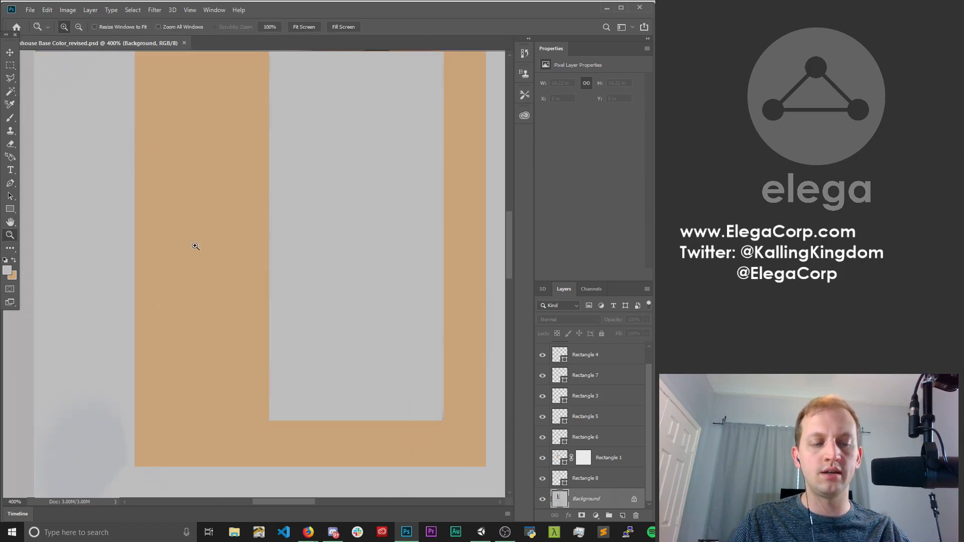
{"action": "left_click", "coordinate": [366, 264], "text": "alt"}
{"action": "left_click", "coordinate": [359, 175], "text": "alt"}
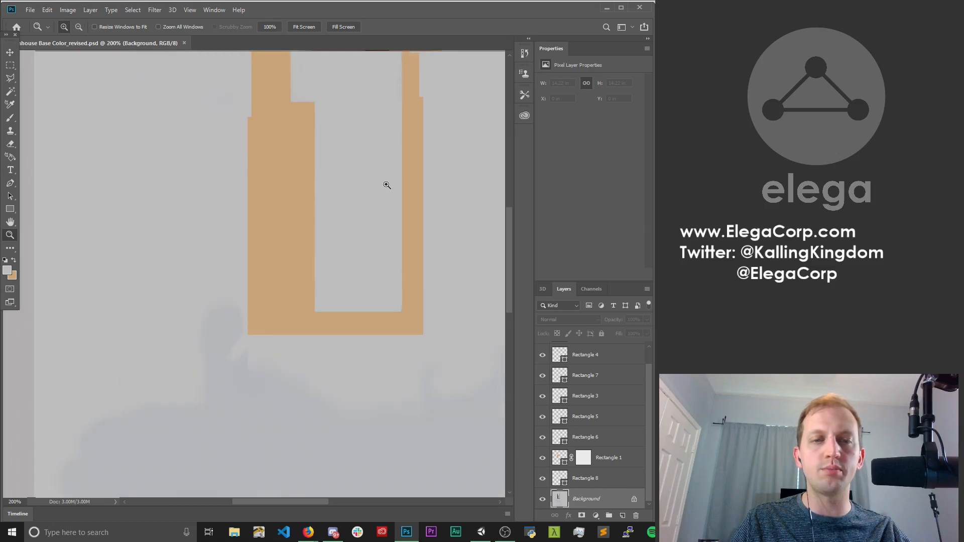
{"action": "key", "text": "h"}
{"action": "left_click_drag", "start_coordinate": [388, 162], "coordinate": [341, 307]}
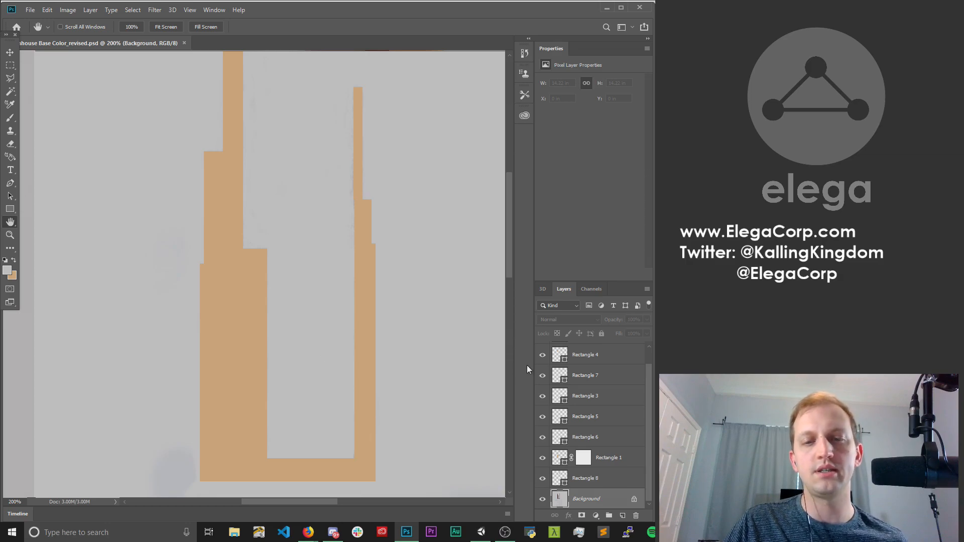
Open the layer mask of the Rectangle 1 layer and choose to view its properties.
{"action": "left_click", "coordinate": [599, 465]}
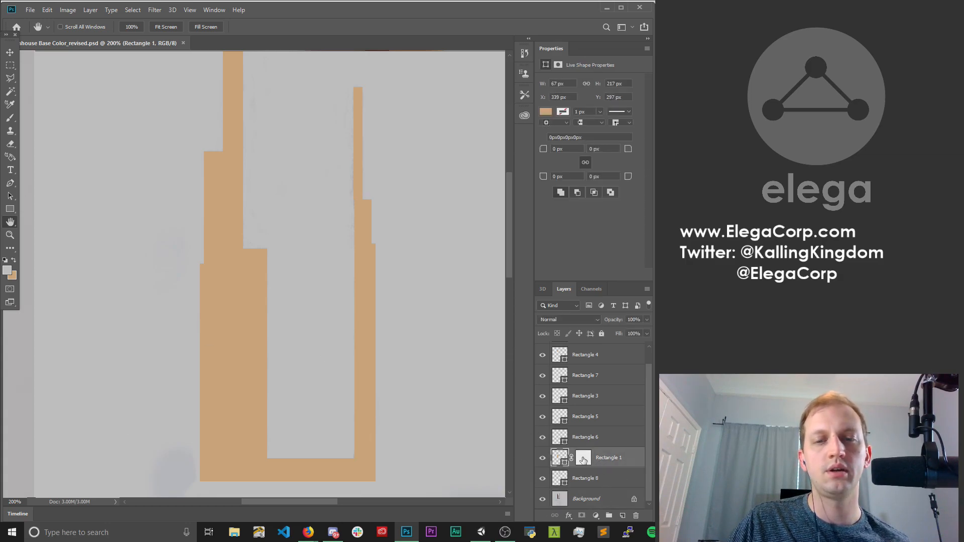
{"action": "double_click", "coordinate": [584, 457]}
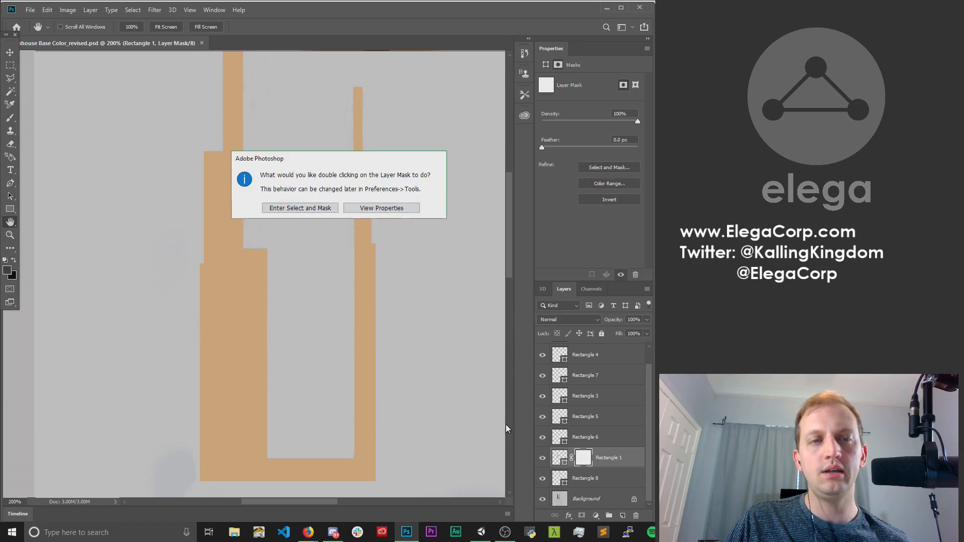
{"action": "left_click", "coordinate": [591, 423]}
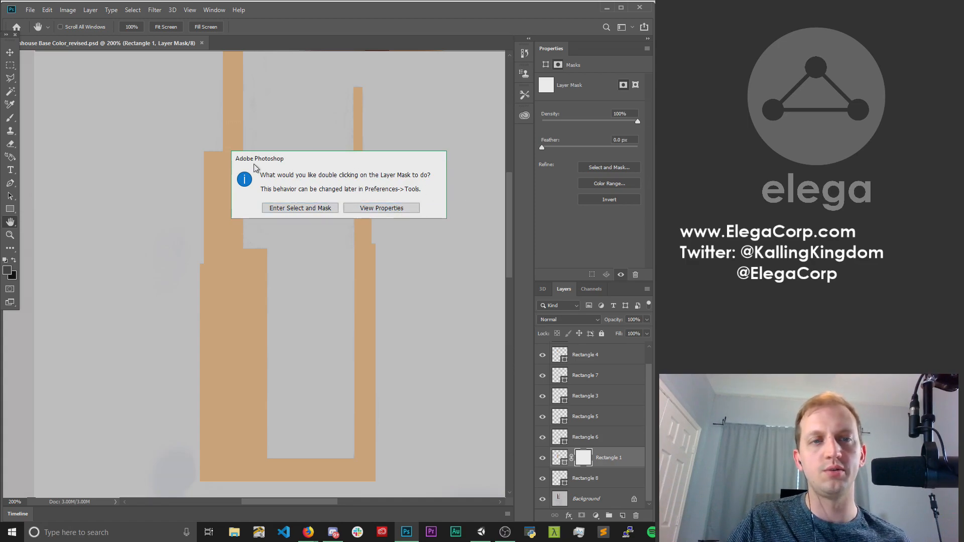
{"action": "left_click_drag", "start_coordinate": [255, 164], "coordinate": [268, 193]}
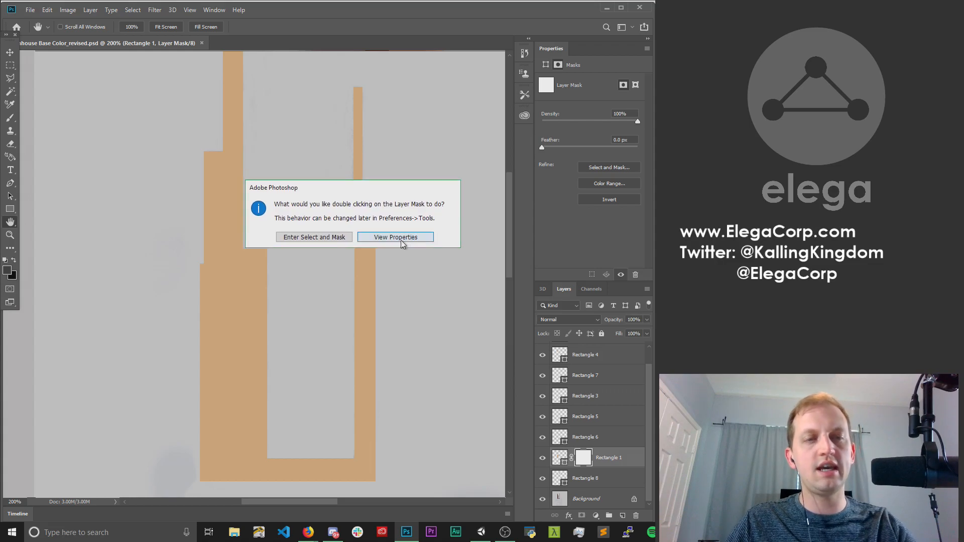
{"action": "left_click", "coordinate": [401, 240]}
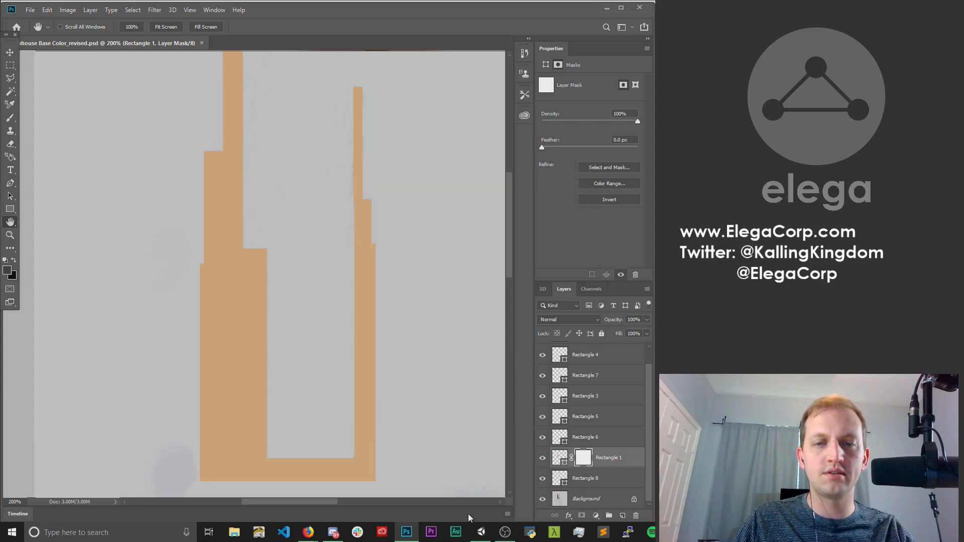
Select the shape of the Rectangle 1 layer instead of its mask and activate the Move tool.
{"action": "left_click", "coordinate": [628, 460]}
{"action": "left_click", "coordinate": [614, 437]}
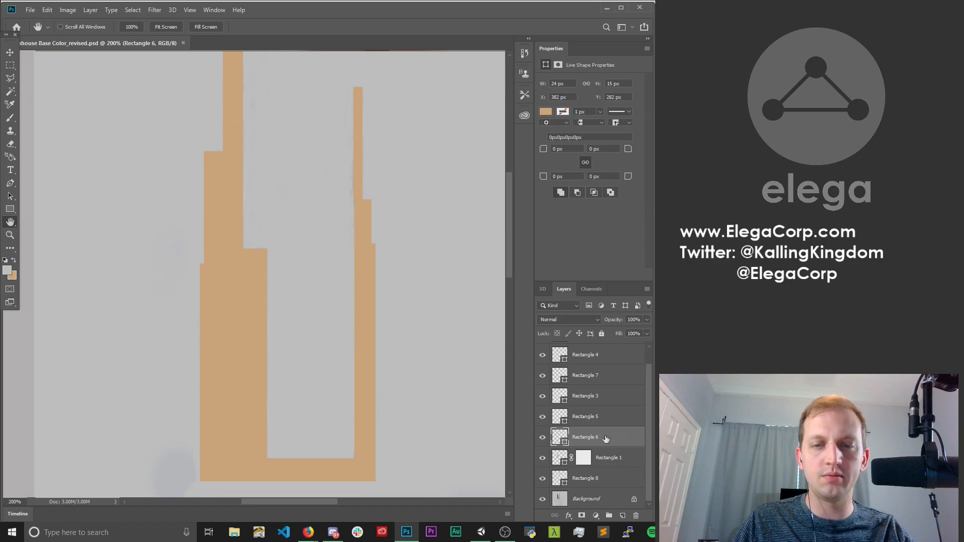
{"action": "left_click", "coordinate": [554, 460]}
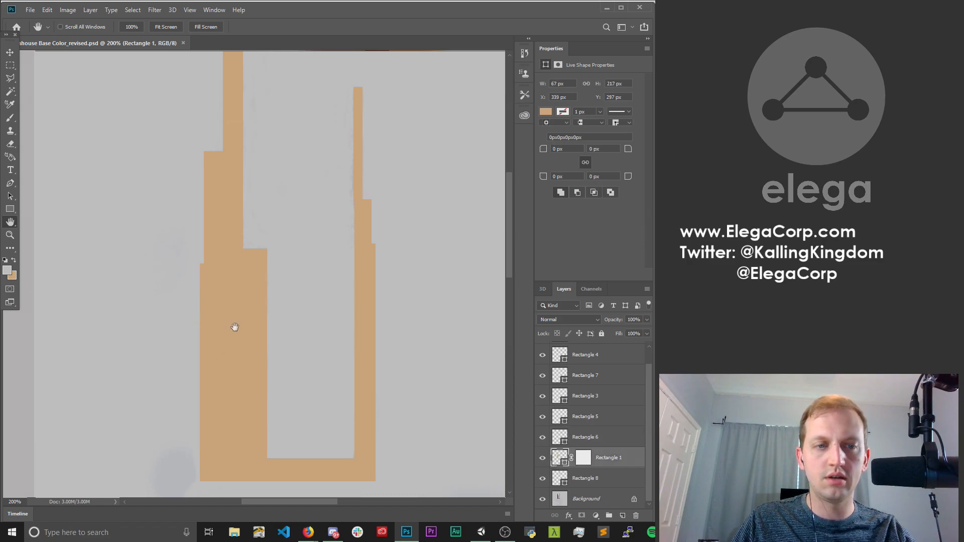
{"action": "left_click", "coordinate": [10, 53]}
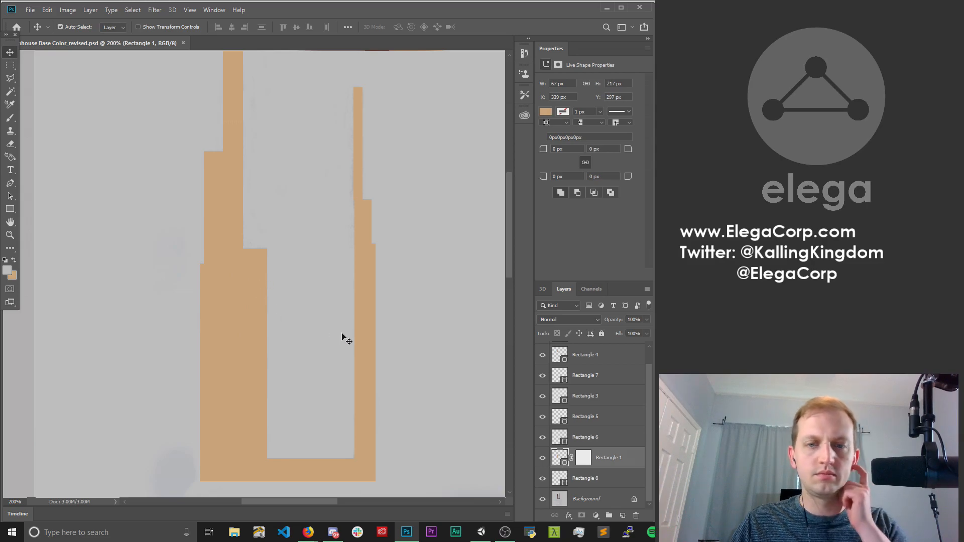
{"action": "left_click", "coordinate": [30, 11]}
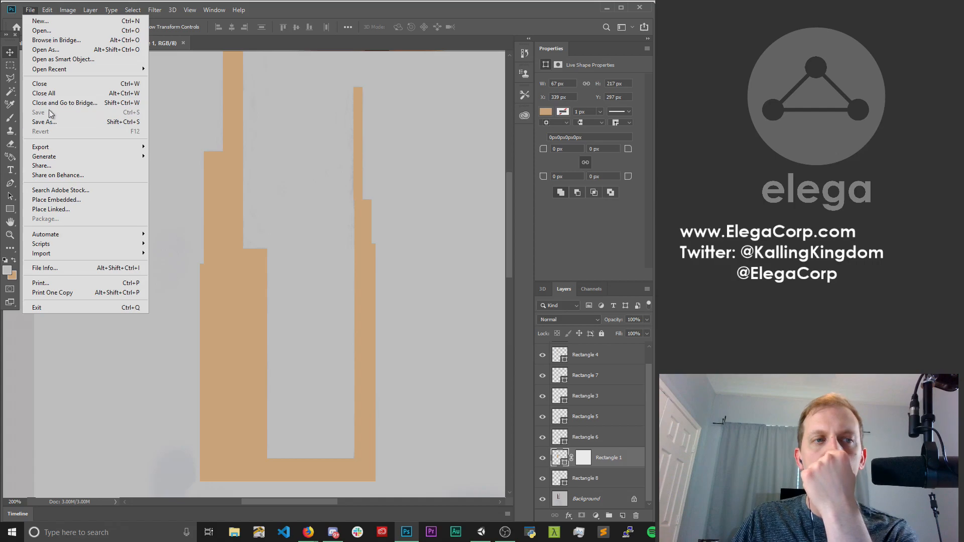
{"action": "left_click", "coordinate": [344, 10]}
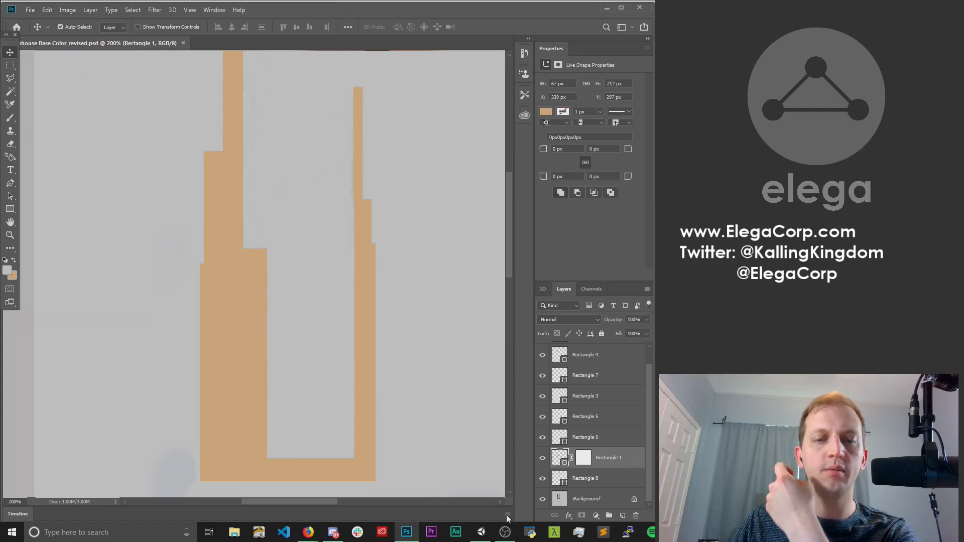
{"action": "left_click", "coordinate": [477, 536]}
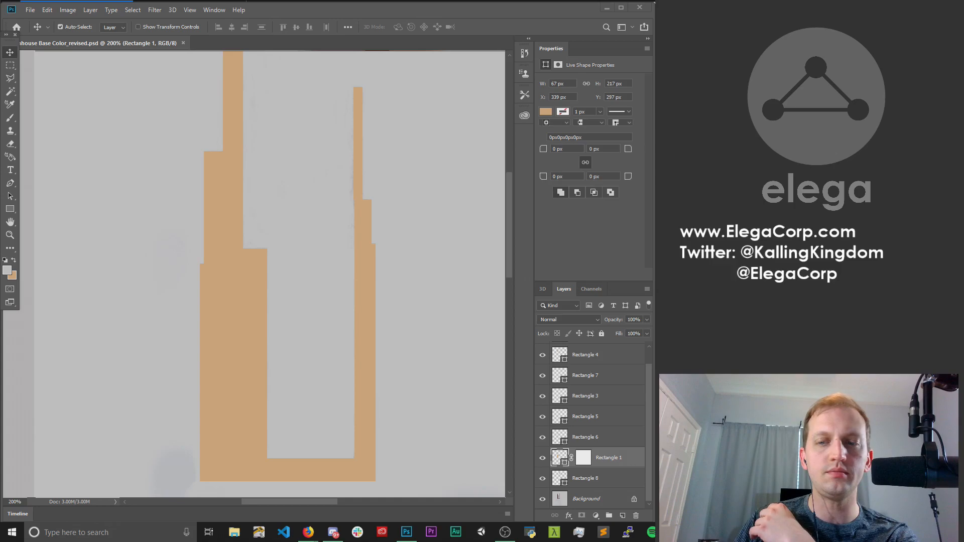
{"action": "key", "text": "alt+Tab"}
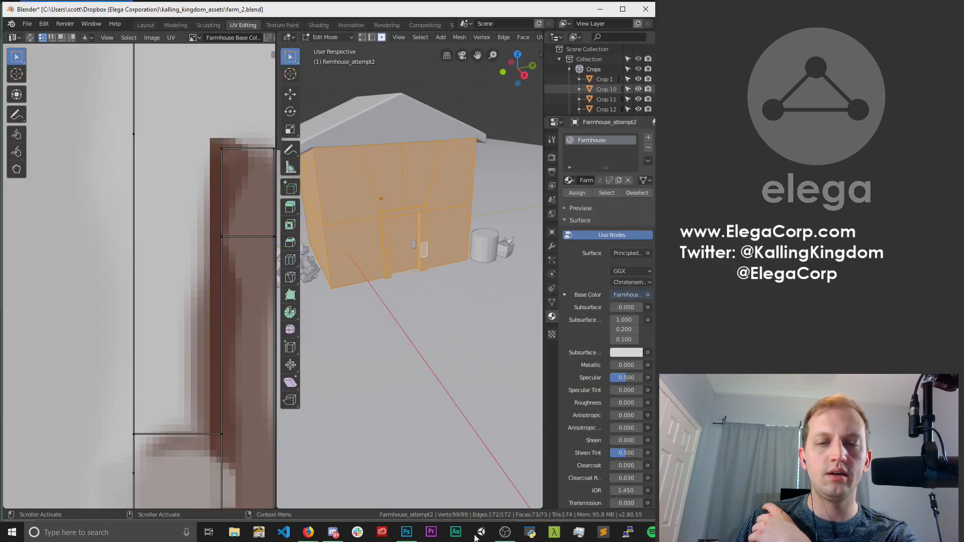
{"action": "left_click", "coordinate": [406, 531]}
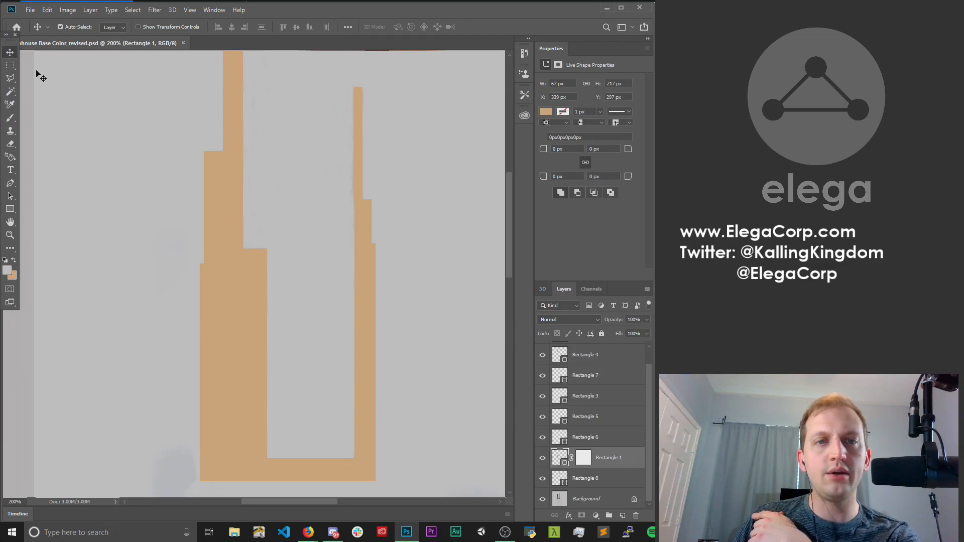
Quick-export the texture as Farmhouse Base Color.png into the kalling_kingdom_assets folder, overwriting the existing image.
{"action": "left_click", "coordinate": [30, 10]}
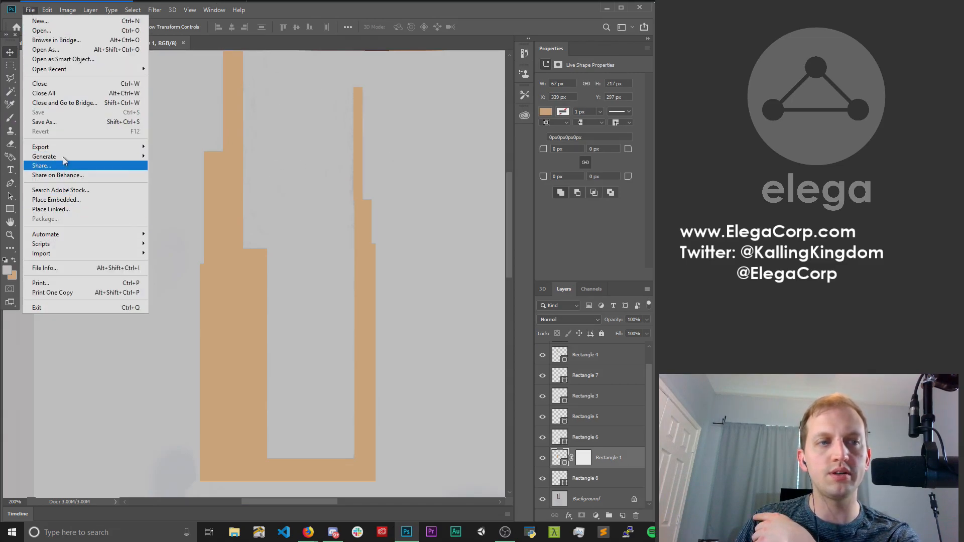
{"action": "mouse_move", "coordinate": [99, 150]}
{"action": "left_click", "coordinate": [176, 146]}
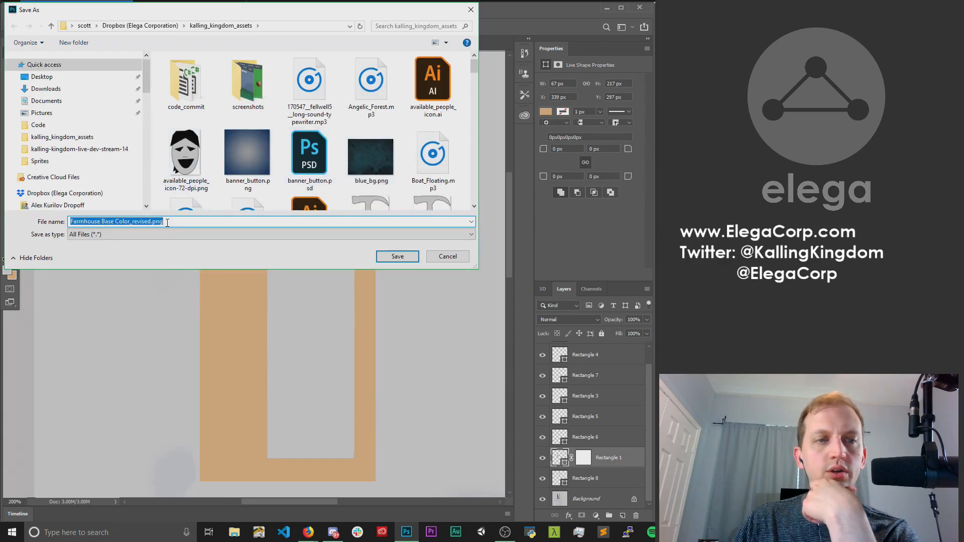
{"action": "left_click", "coordinate": [168, 222]}
{"action": "left_click_drag", "start_coordinate": [151, 221], "coordinate": [123, 221]}
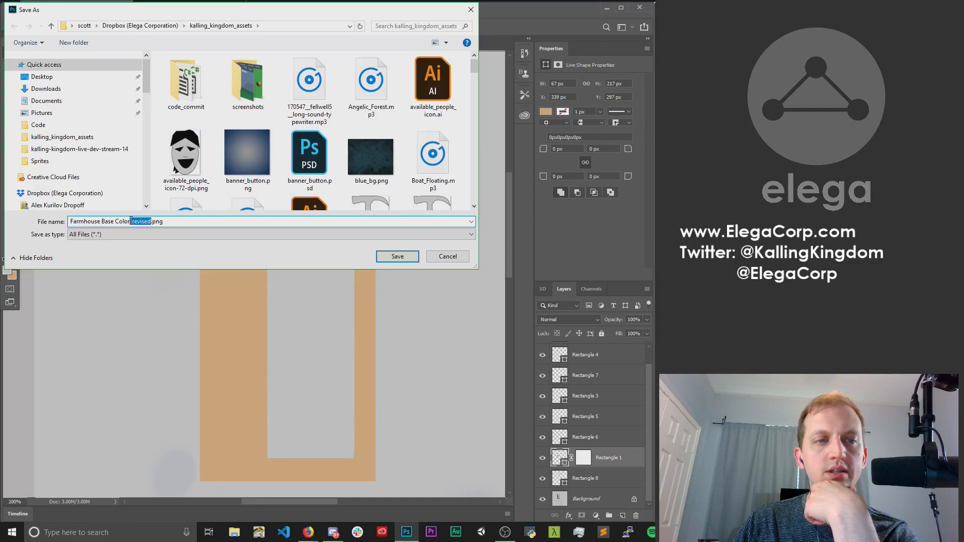
{"action": "key", "text": "BackSpace"}
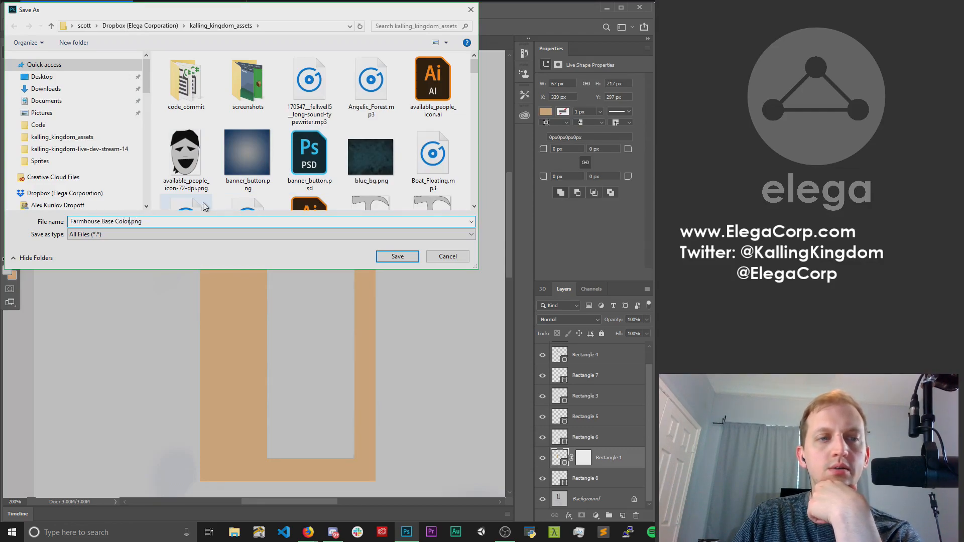
{"action": "key", "text": "Return"}
{"action": "left_click", "coordinate": [505, 265]}
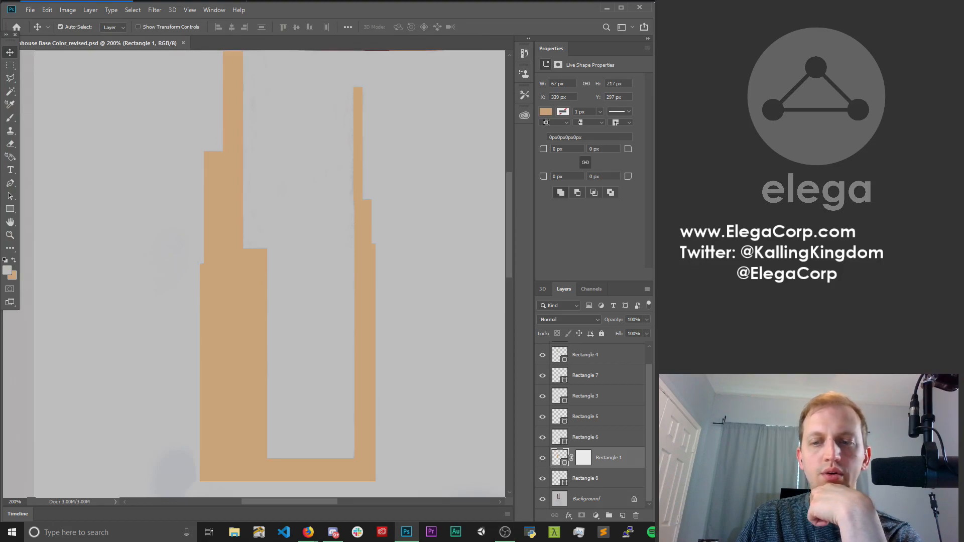
Switch to Blender and render the farm scene to check the door frame texture, closing the render again.
{"action": "key", "text": "alt+Tab"}
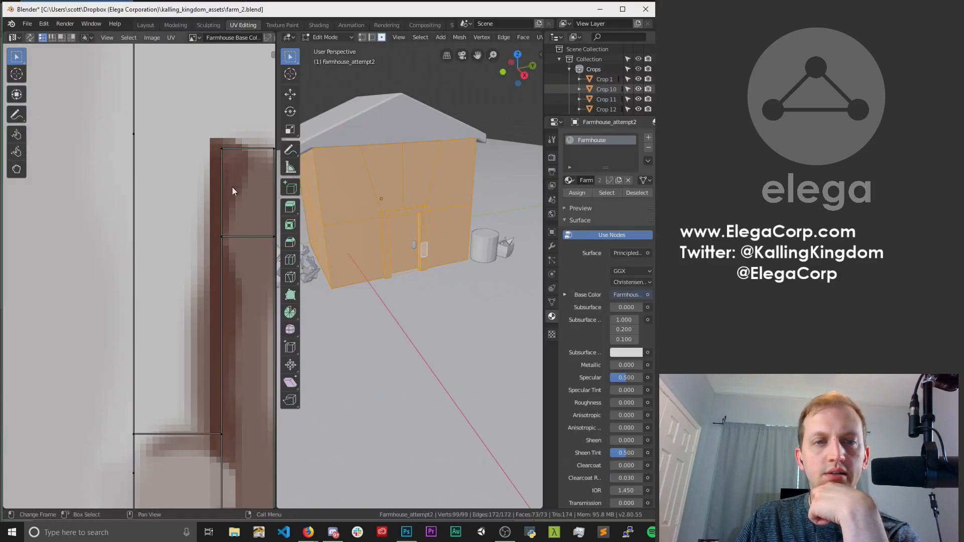
{"action": "left_click", "coordinate": [65, 23]}
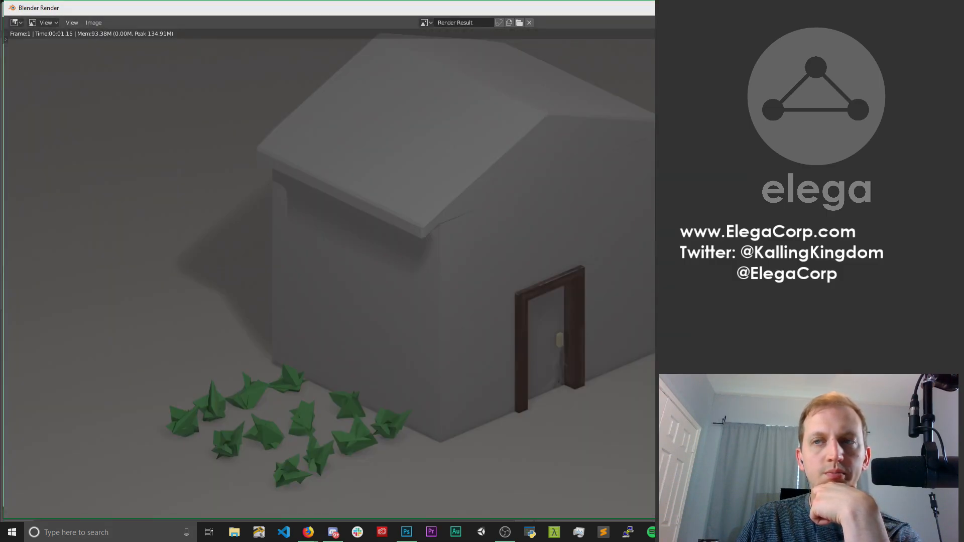
{"action": "key", "text": "Escape"}
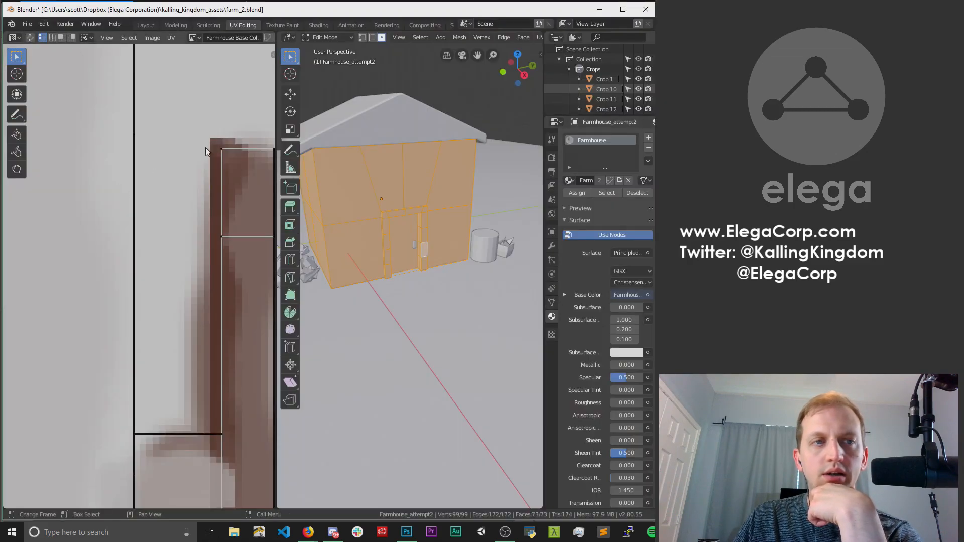
Save the farm_2.blend file and close Blender.
{"action": "scroll", "coordinate": [206, 146], "scroll_direction": "down", "scroll_amount": 2}
{"action": "scroll", "coordinate": [163, 168], "scroll_direction": "down", "scroll_amount": 4}
{"action": "middle_click_drag", "start_coordinate": [139, 177], "coordinate": [240, 31]}
{"action": "scroll", "coordinate": [172, 413], "scroll_direction": "down", "scroll_amount": 3}
{"action": "scroll", "coordinate": [176, 396], "scroll_direction": "up", "scroll_amount": 2}
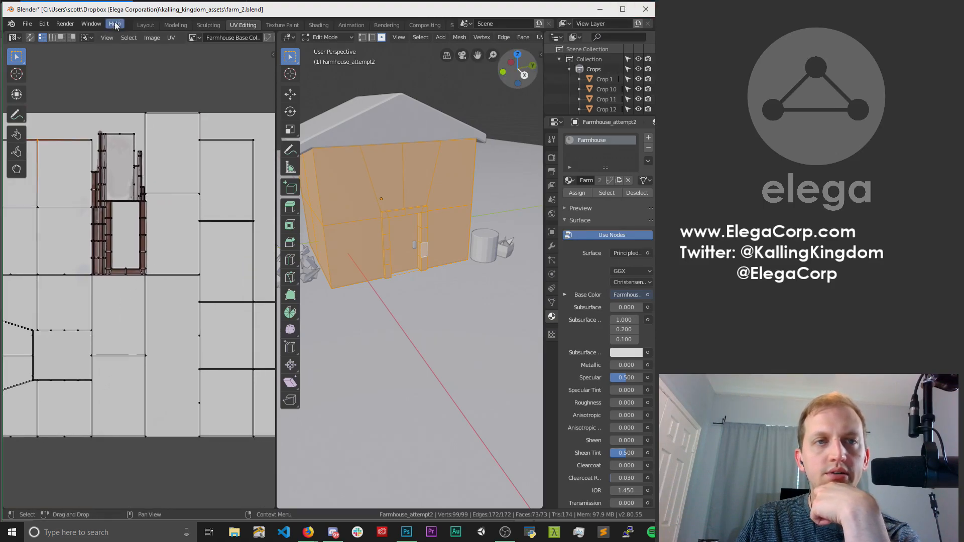
{"action": "left_click", "coordinate": [27, 24]}
{"action": "left_click", "coordinate": [42, 102]}
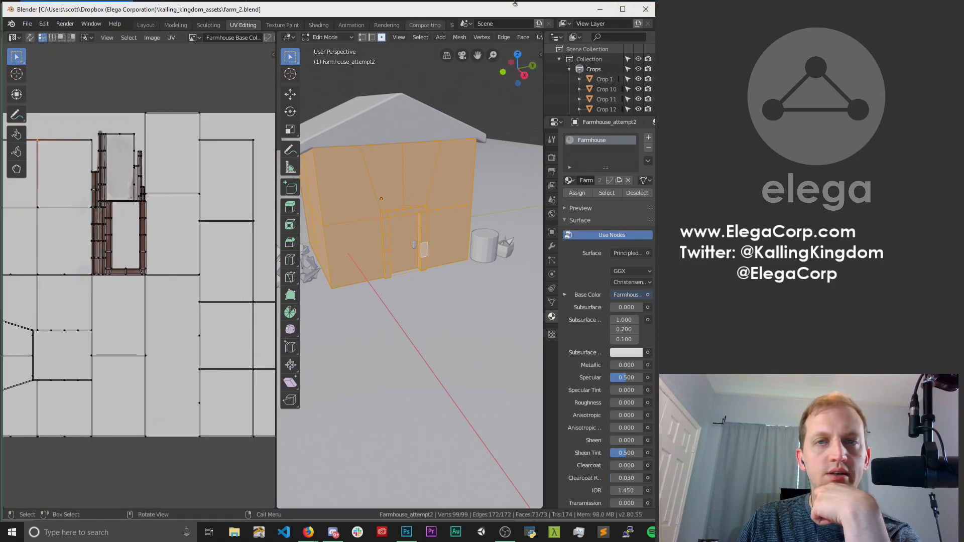
{"action": "left_click", "coordinate": [641, 13]}
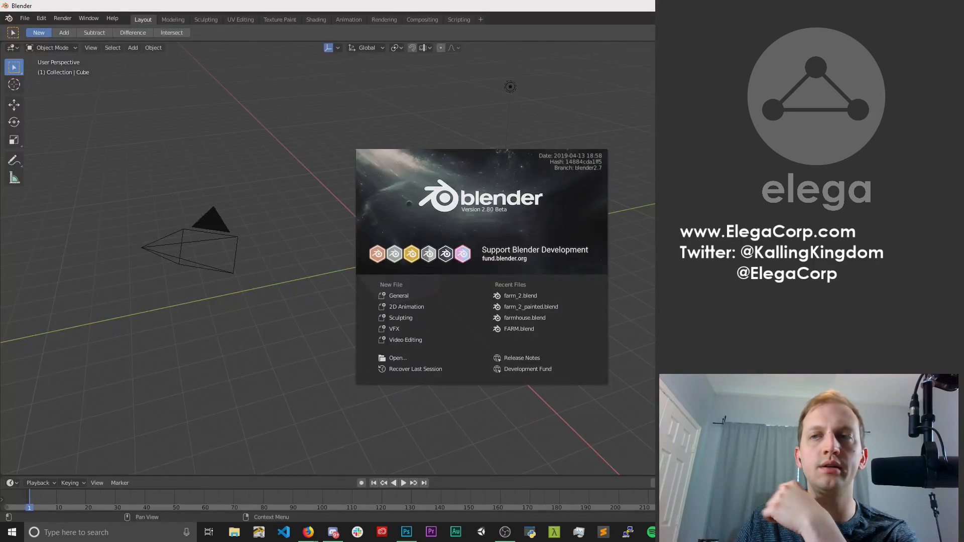
Restore the freshly started Blender window, move it into view and widen it to fill the visible screen area.
{"action": "key", "text": "super+Down"}
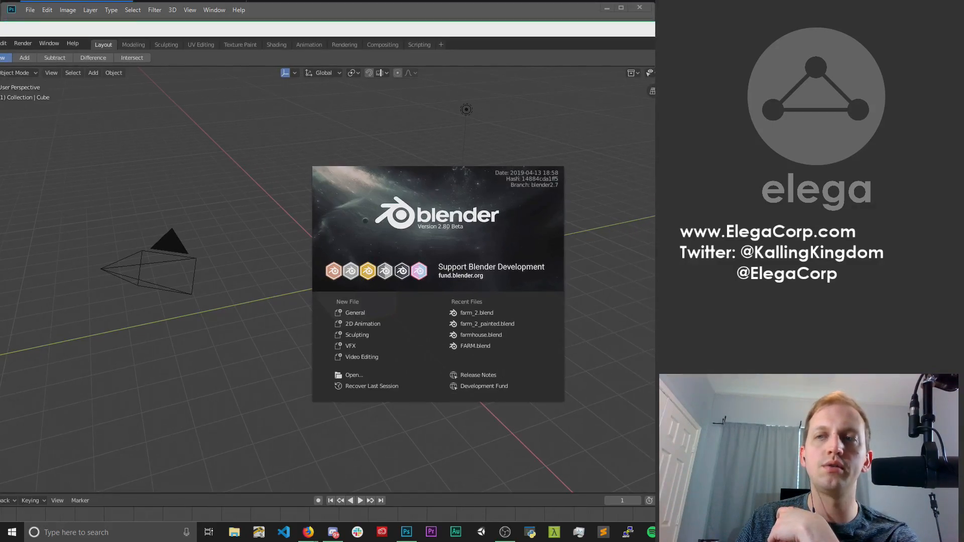
{"action": "left_click_drag", "start_coordinate": [466, 32], "coordinate": [510, 7]}
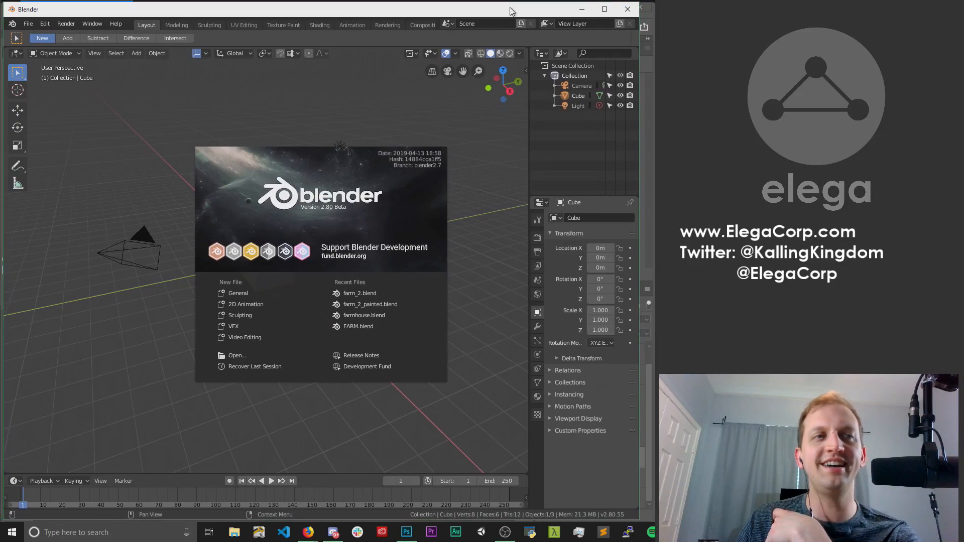
{"action": "left_click_drag", "start_coordinate": [641, 99], "coordinate": [656, 100]}
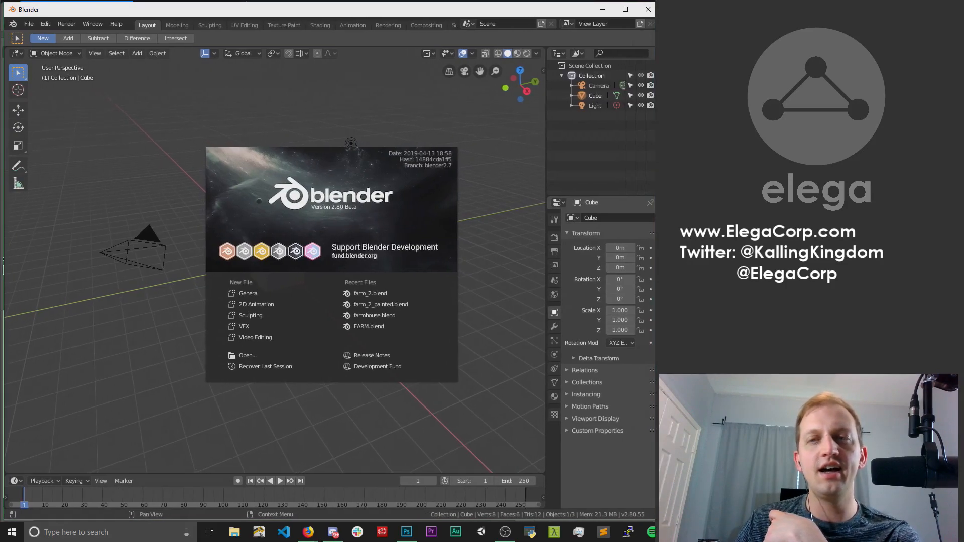
Dismiss the splash screen and reopen farm_2.blend from the recent files.
{"action": "left_click", "coordinate": [28, 24]}
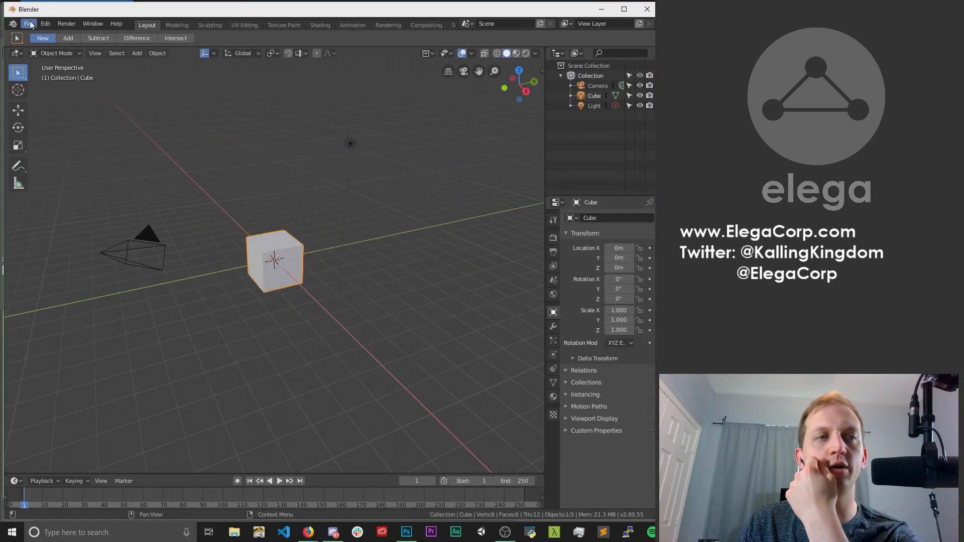
{"action": "left_click", "coordinate": [29, 24]}
{"action": "mouse_move", "coordinate": [56, 54]}
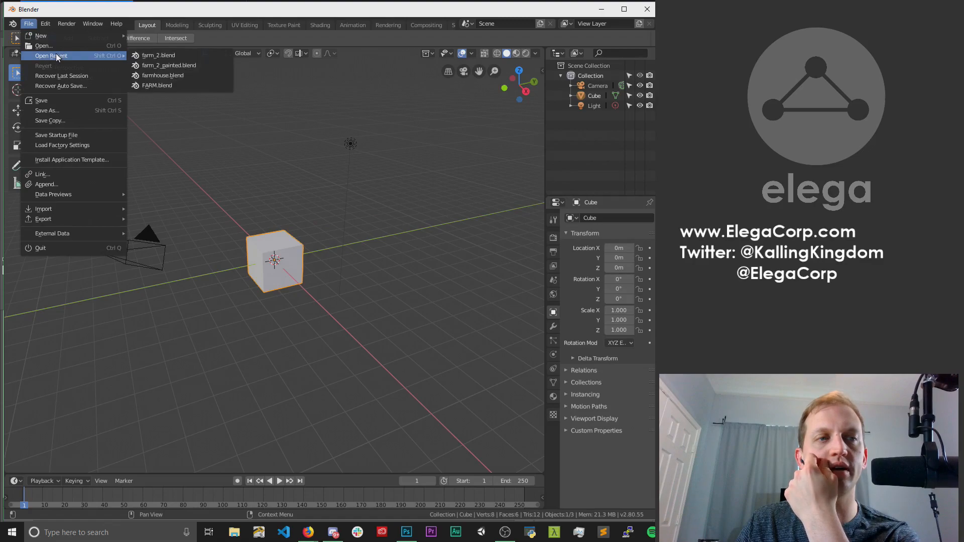
{"action": "left_click", "coordinate": [161, 54]}
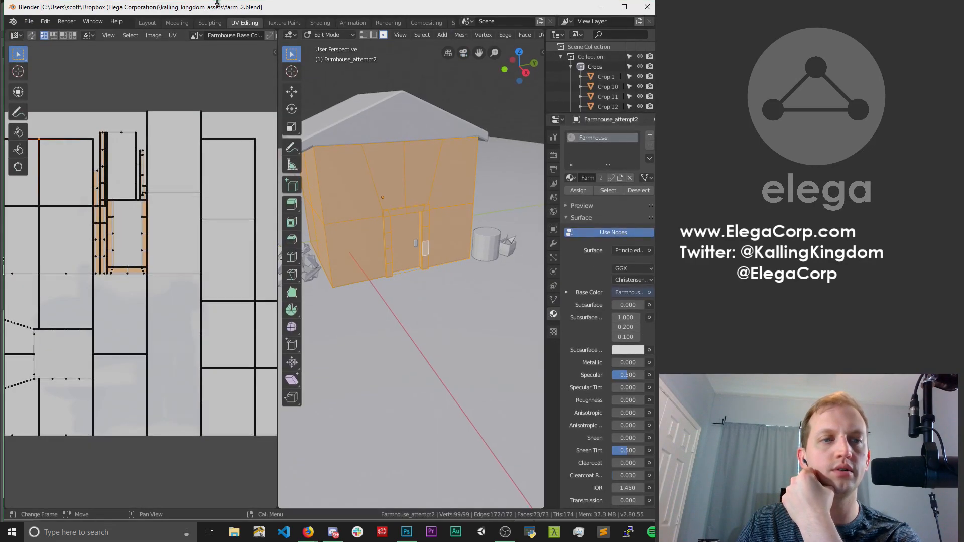
Render the farm scene and arrange the render window to examine the door frame with the revised texture.
{"action": "left_click", "coordinate": [70, 24]}
{"action": "left_click", "coordinate": [85, 34]}
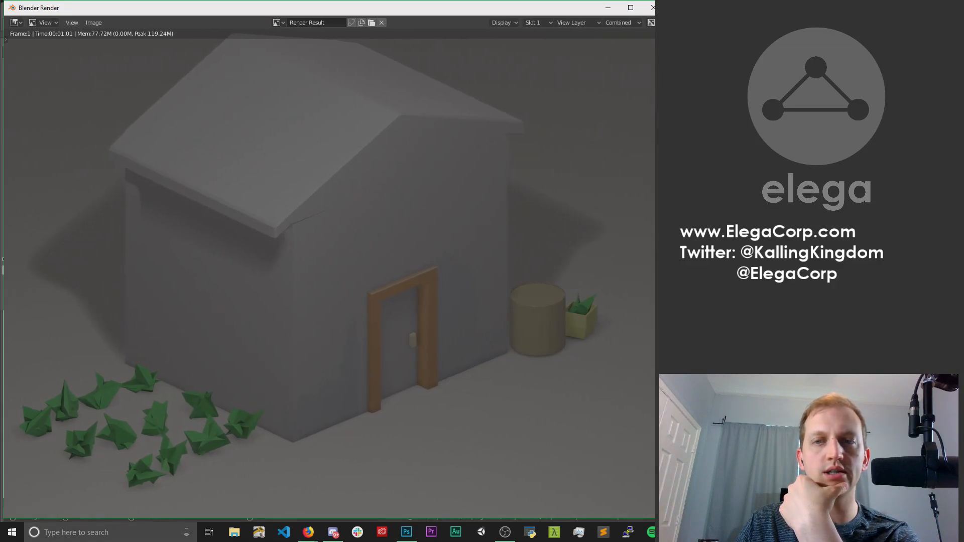
{"action": "mouse_move", "coordinate": [653, 101]}
{"action": "left_mouse_down"}
{"action": "mouse_move", "coordinate": [609, 103]}
{"action": "mouse_move", "coordinate": [662, 103]}
{"action": "left_mouse_up"}
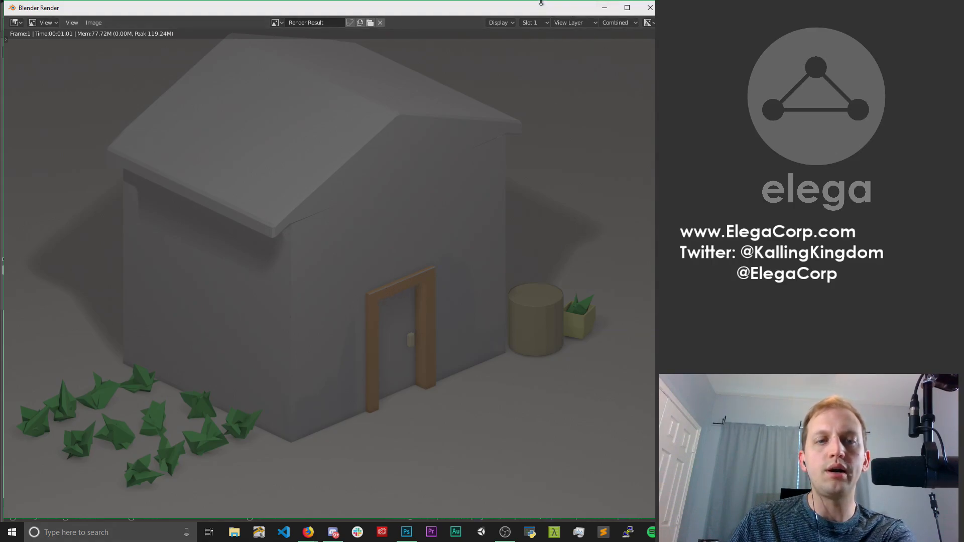
{"action": "left_click_drag", "start_coordinate": [533, 7], "coordinate": [557, 42]}
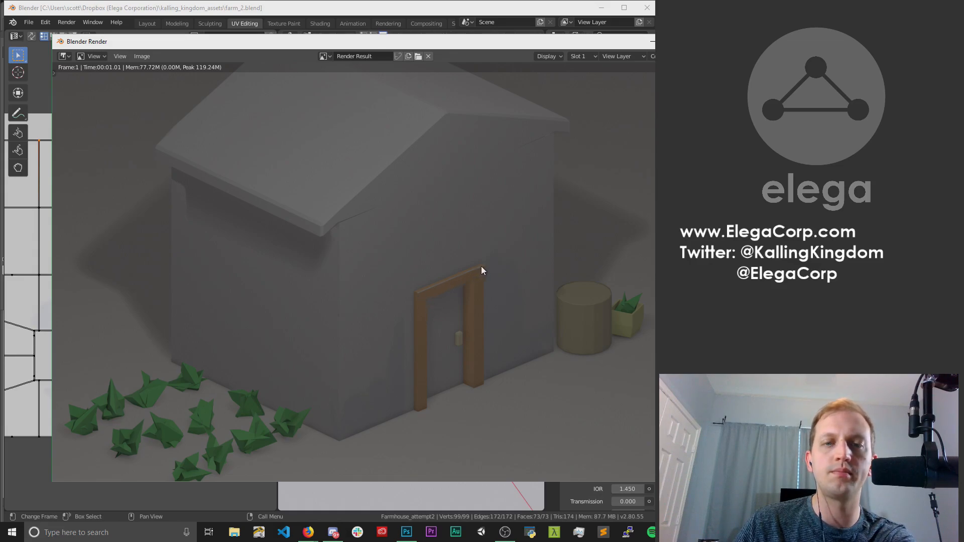
{"action": "left_click_drag", "start_coordinate": [509, 41], "coordinate": [481, 35]}
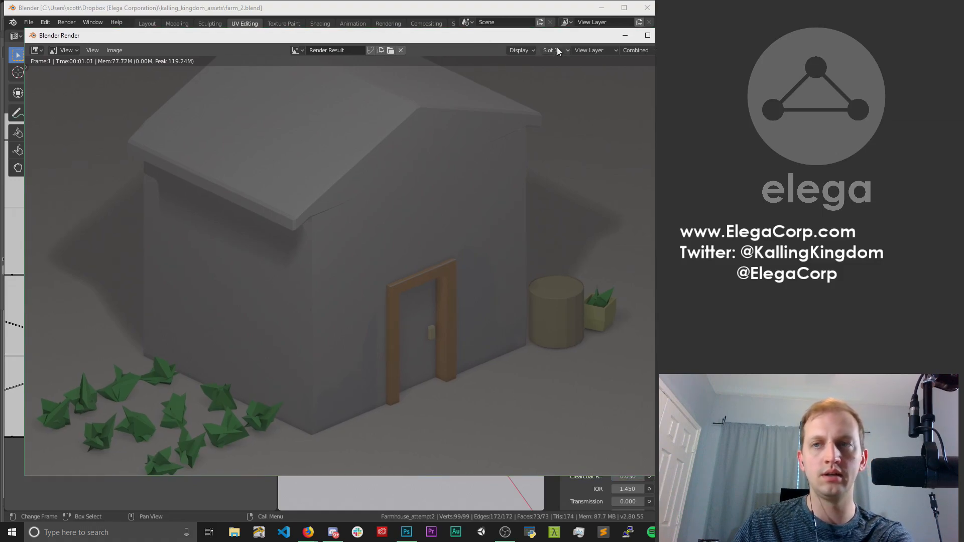
{"action": "left_click_drag", "start_coordinate": [594, 40], "coordinate": [588, 37]}
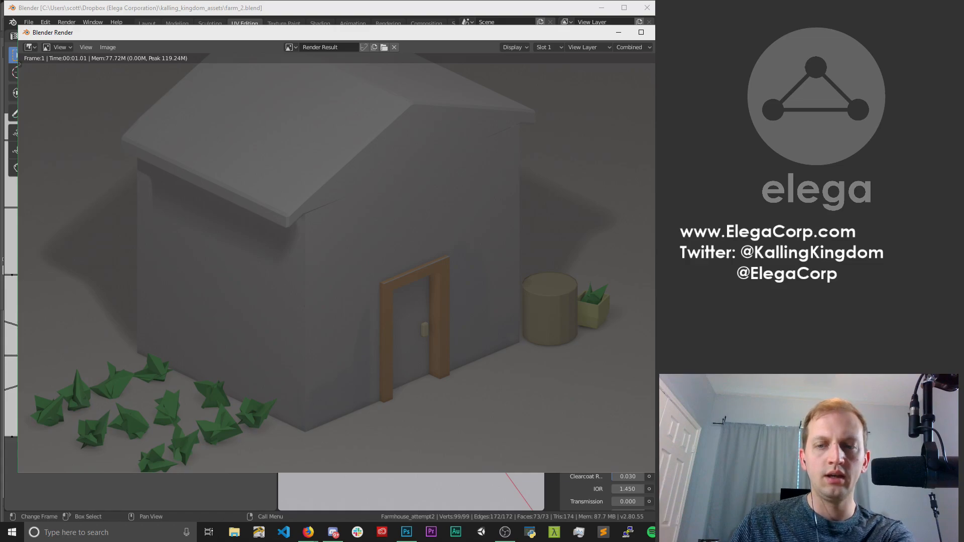
{"action": "key", "text": "alt+Tab"}
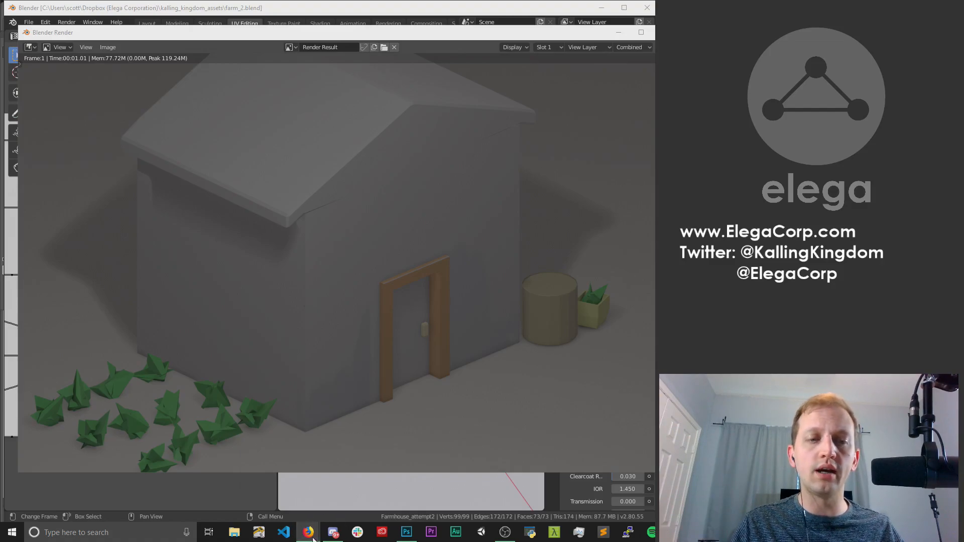
{"action": "mouse_move", "coordinate": [308, 533]}
{"action": "left_click", "coordinate": [280, 512]}
{"action": "left_click", "coordinate": [254, 10]}
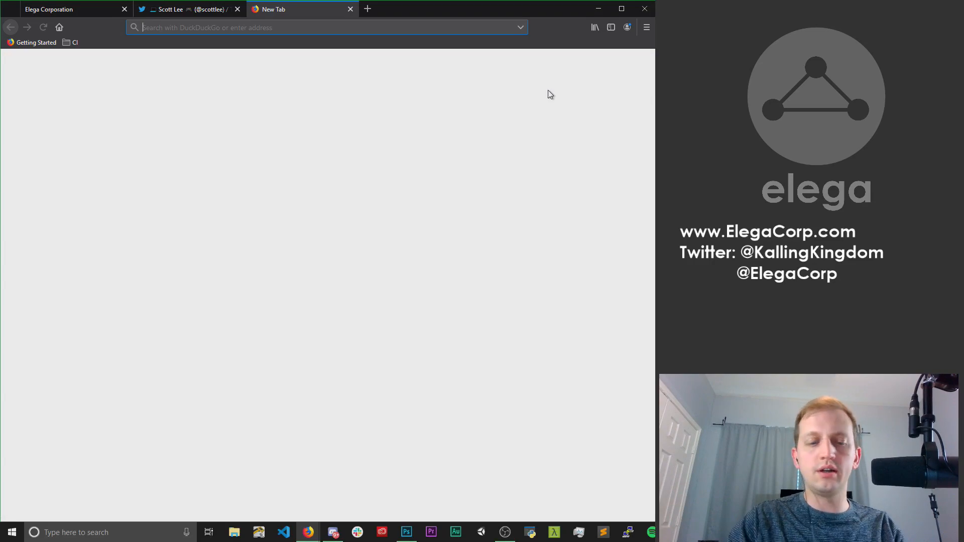
{"action": "type", "text": "indie"}
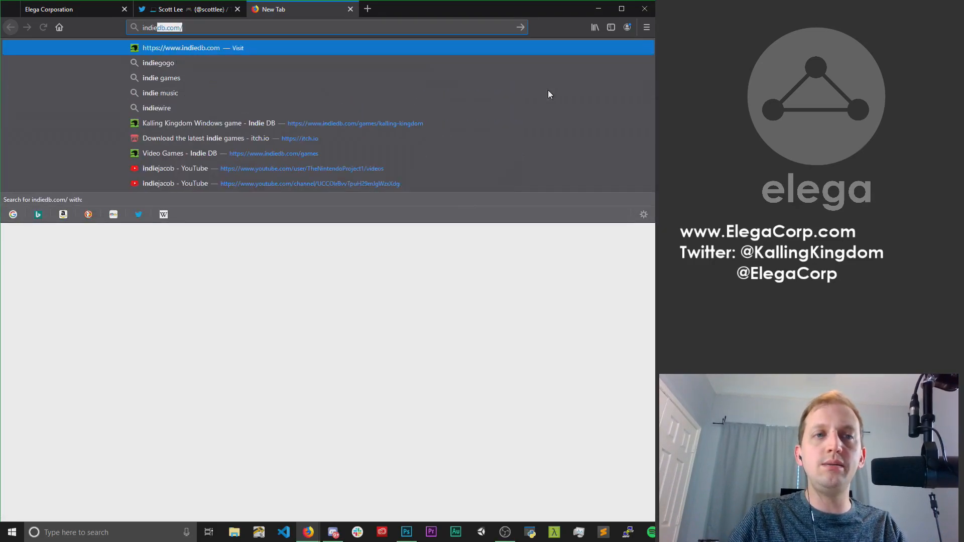
{"action": "key", "text": "Down"}
{"action": "key", "text": "Down"}
{"action": "key", "text": "Down"}
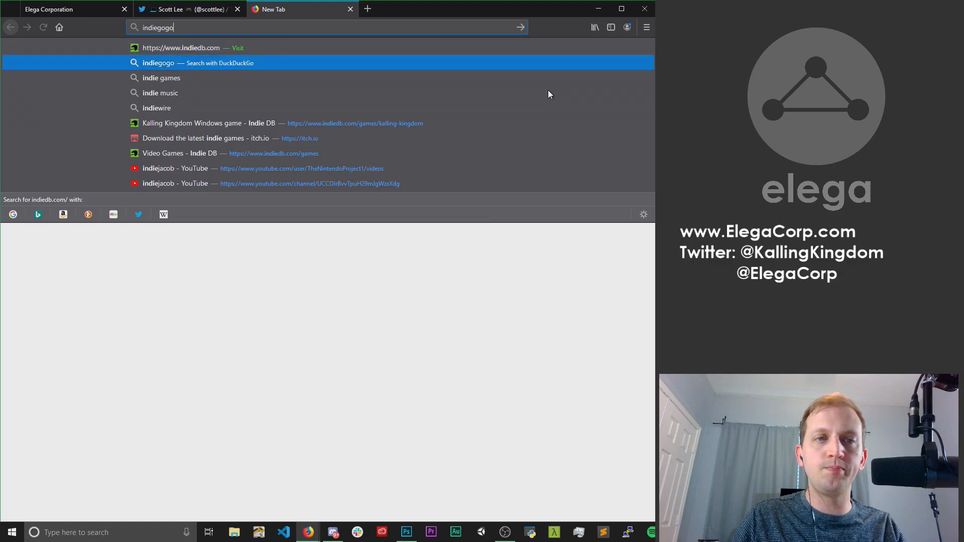
{"action": "key", "text": "Up"}
{"action": "key", "text": "Up"}
{"action": "key", "text": "Up"}
{"action": "key", "text": "Return"}
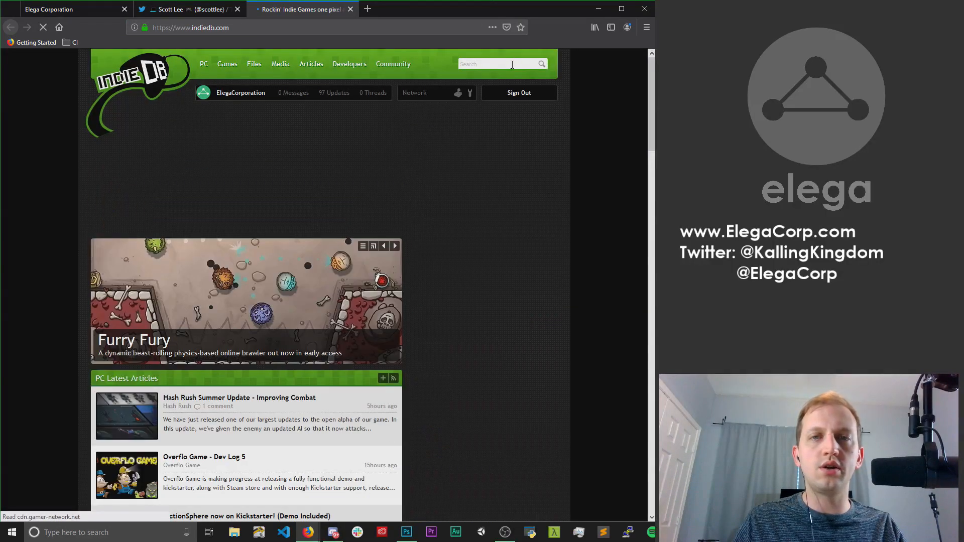
Search Indie DB for "kalling kingdom" and open the Kalling Kingdom game page.
{"action": "left_click", "coordinate": [512, 65]}
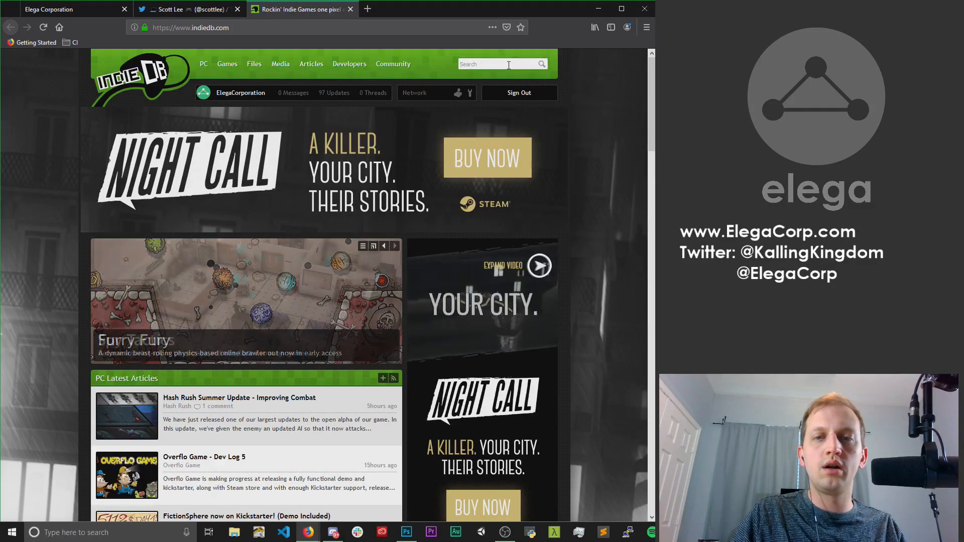
{"action": "type", "text": "kalling kingdom"}
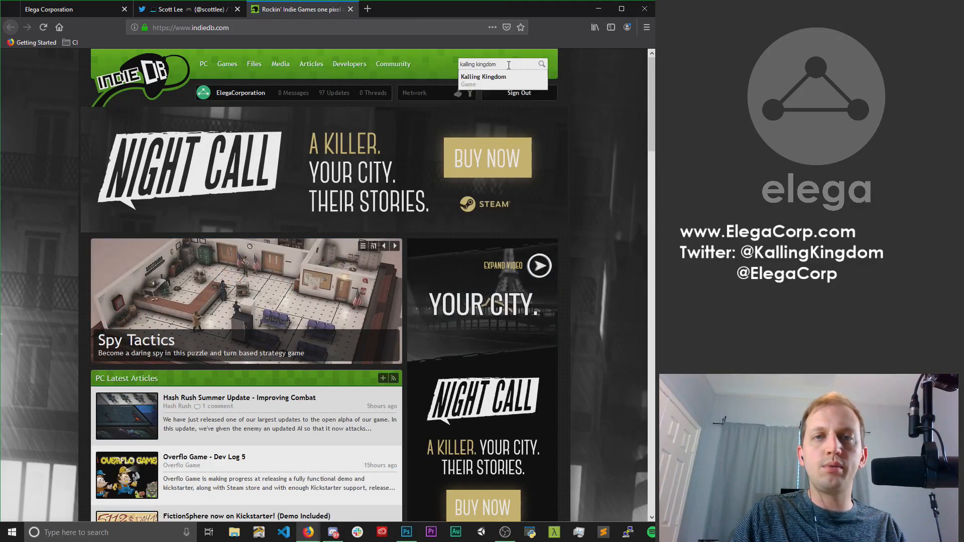
{"action": "left_click", "coordinate": [436, 86]}
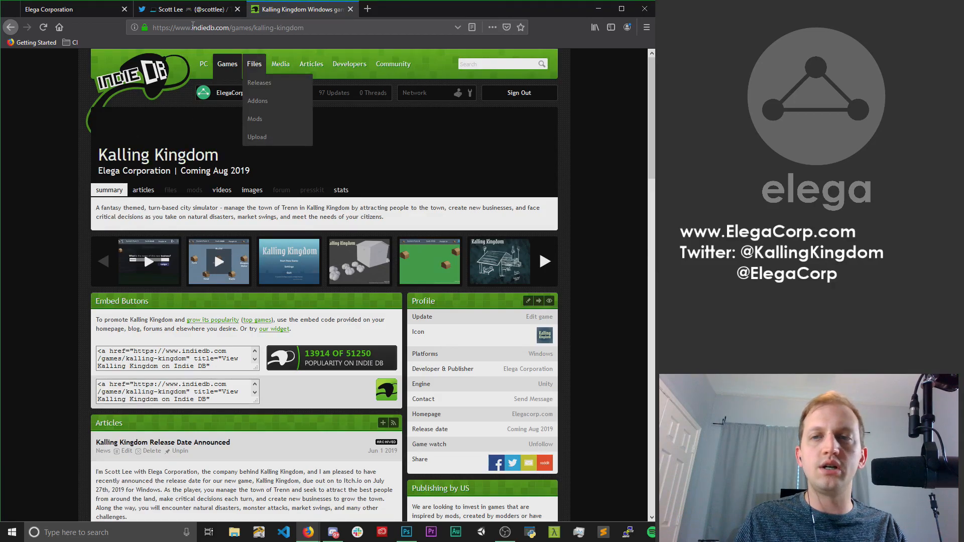
Look through the Kalling Kingdom page, from its profile and articles down to the statistics, and return to its header.
{"action": "scroll", "coordinate": [331, 191], "scroll_direction": "down", "scroll_amount": 2}
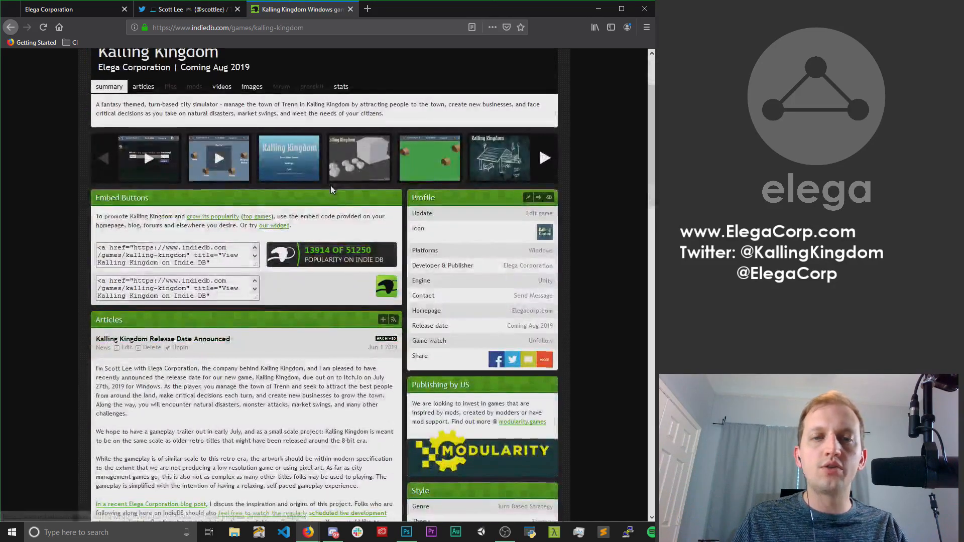
{"action": "scroll", "coordinate": [331, 185], "scroll_direction": "down", "scroll_amount": 2}
{"action": "scroll", "coordinate": [337, 198], "scroll_direction": "up", "scroll_amount": 2}
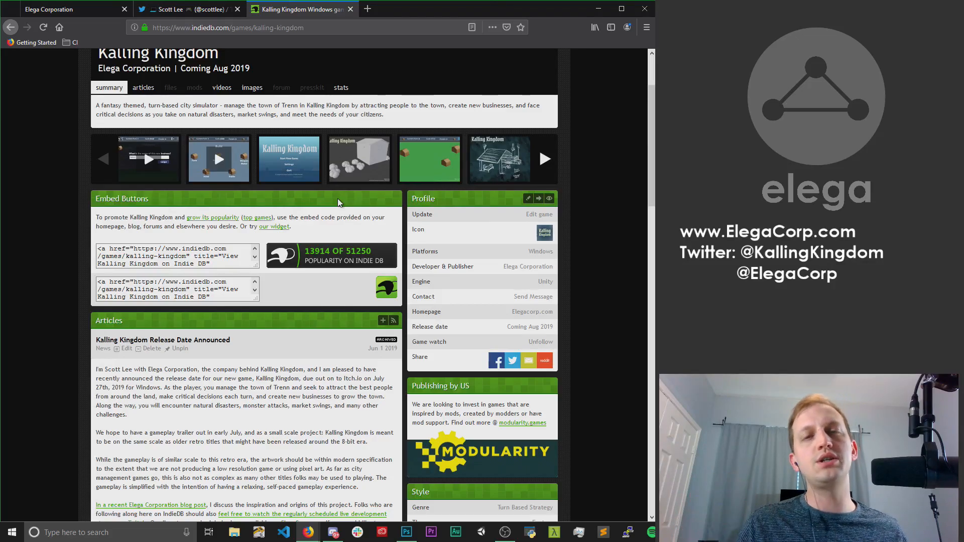
{"action": "scroll", "coordinate": [358, 276], "scroll_direction": "down", "scroll_amount": 7}
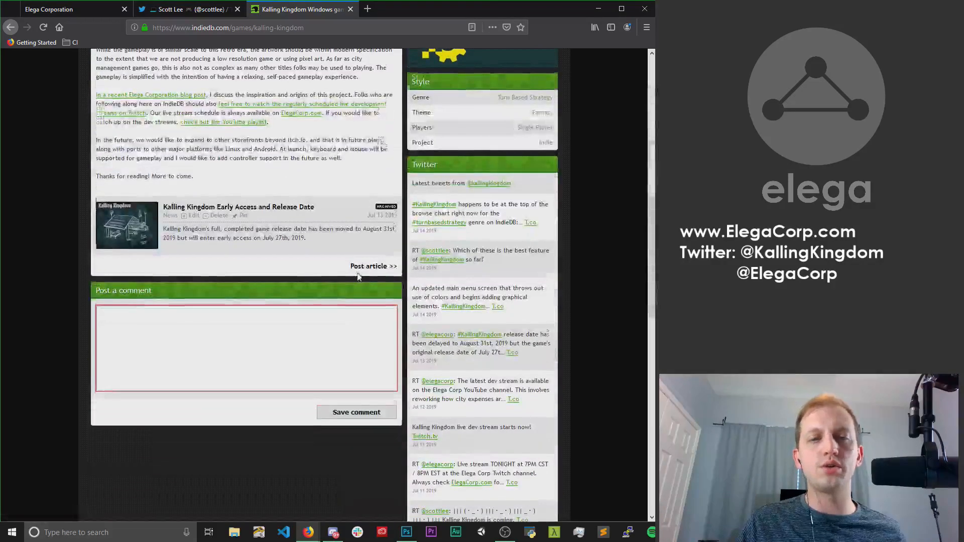
{"action": "scroll", "coordinate": [356, 275], "scroll_direction": "down", "scroll_amount": 10}
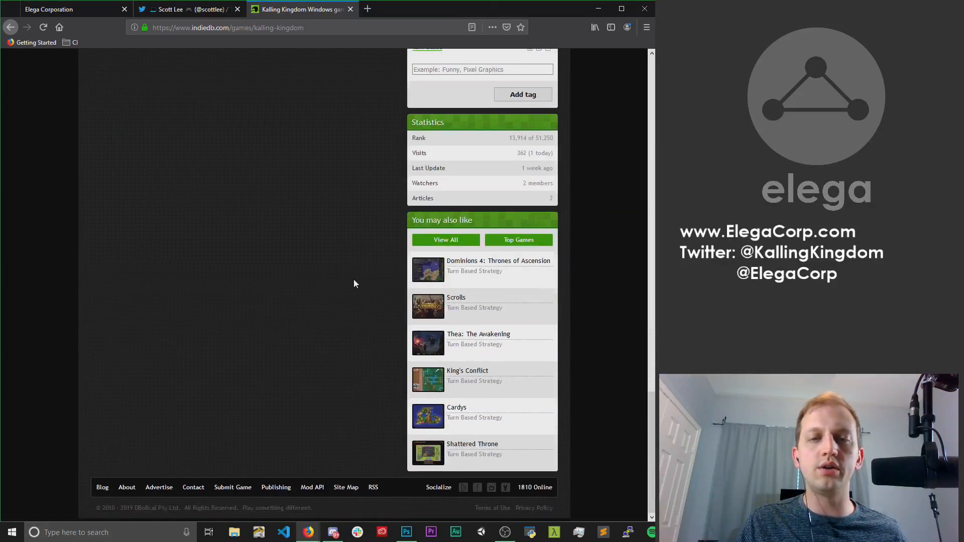
{"action": "scroll", "coordinate": [354, 286], "scroll_direction": "up", "scroll_amount": 18}
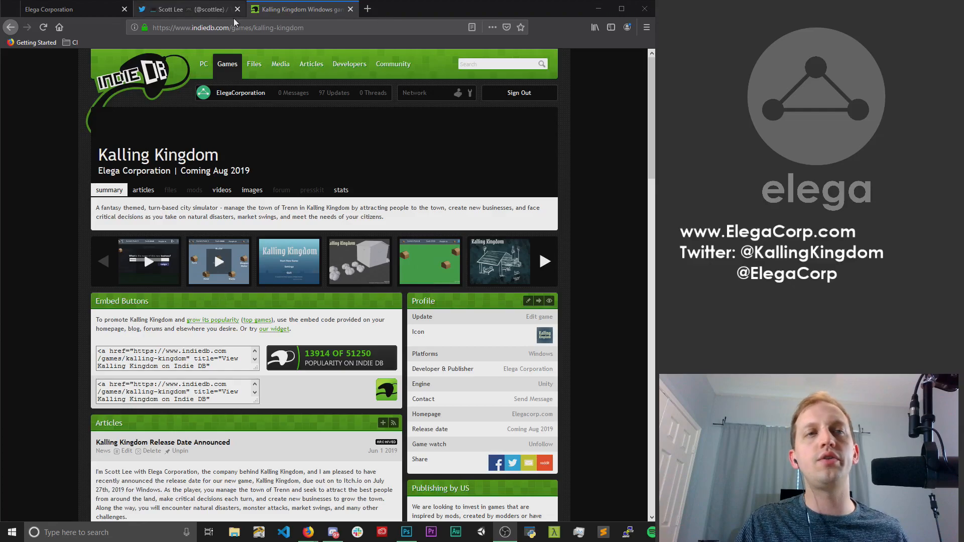
Switch to the Elega Corporation website, follow its community link to the YouTube channel and show the channel's playlists.
{"action": "left_click", "coordinate": [57, 18]}
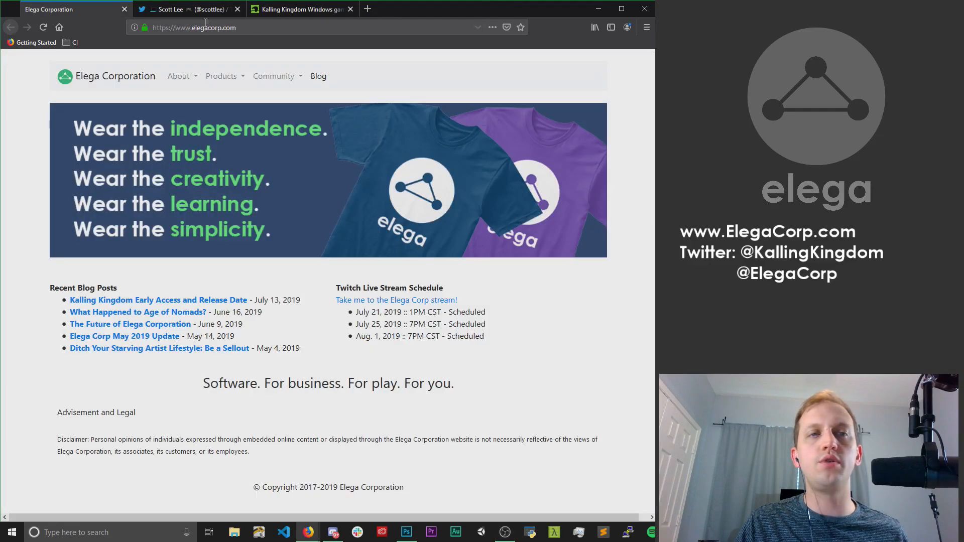
{"action": "left_click", "coordinate": [271, 83]}
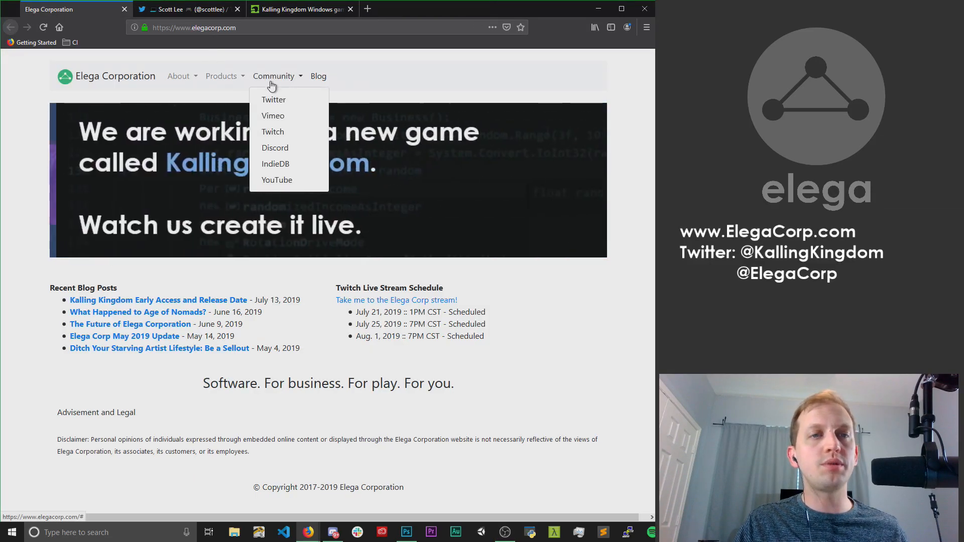
{"action": "left_click", "coordinate": [301, 185]}
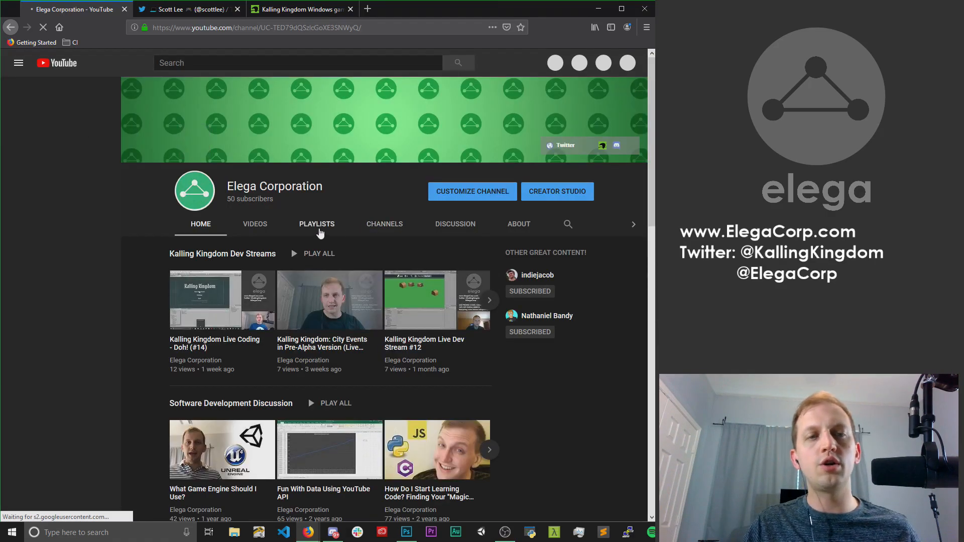
{"action": "left_click", "coordinate": [319, 230]}
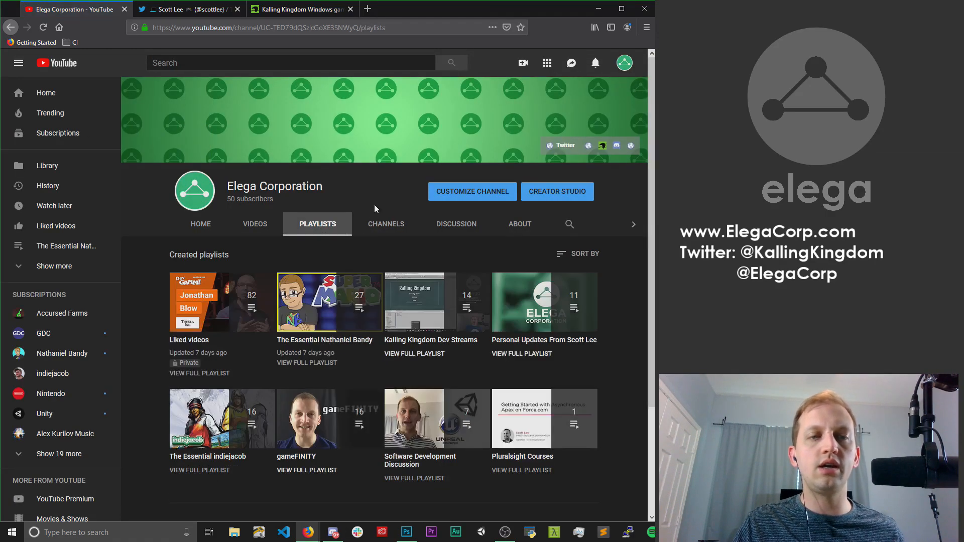
Open the full Kalling Kingdom Dev Streams playlist and look through its videos down to Live Dev Stream #1.
{"action": "scroll", "coordinate": [392, 190], "scroll_direction": "down", "scroll_amount": 2}
{"action": "scroll", "coordinate": [404, 221], "scroll_direction": "up", "scroll_amount": 1}
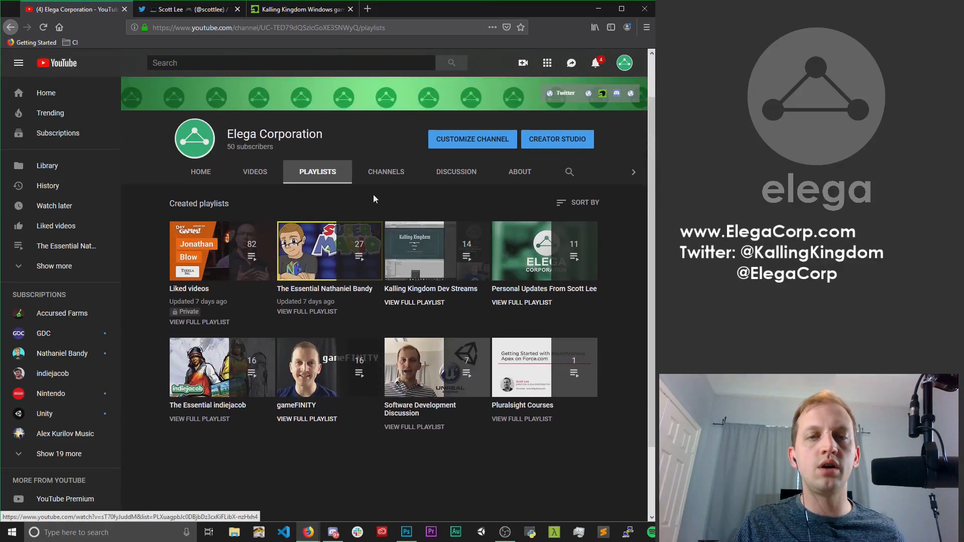
{"action": "left_click", "coordinate": [428, 303]}
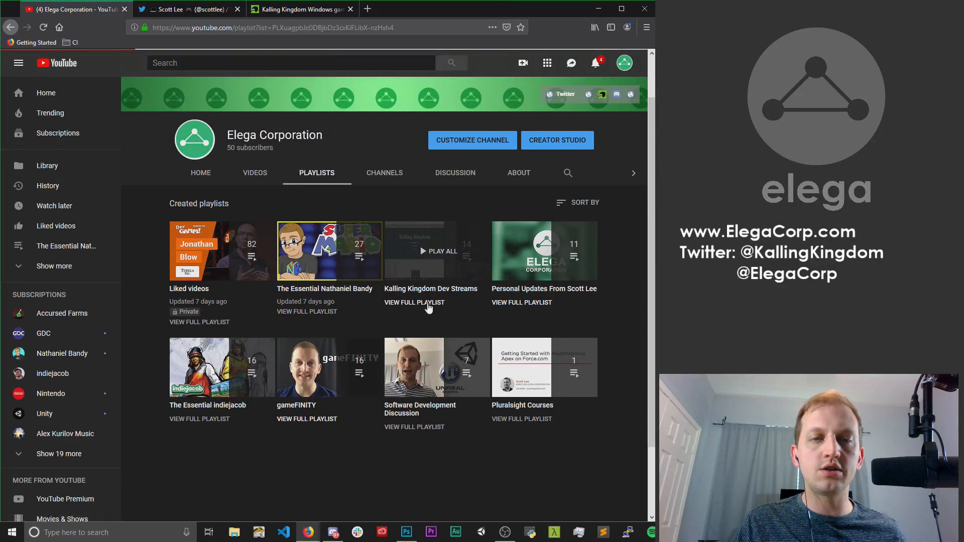
{"action": "scroll", "coordinate": [491, 256], "scroll_direction": "down", "scroll_amount": 5}
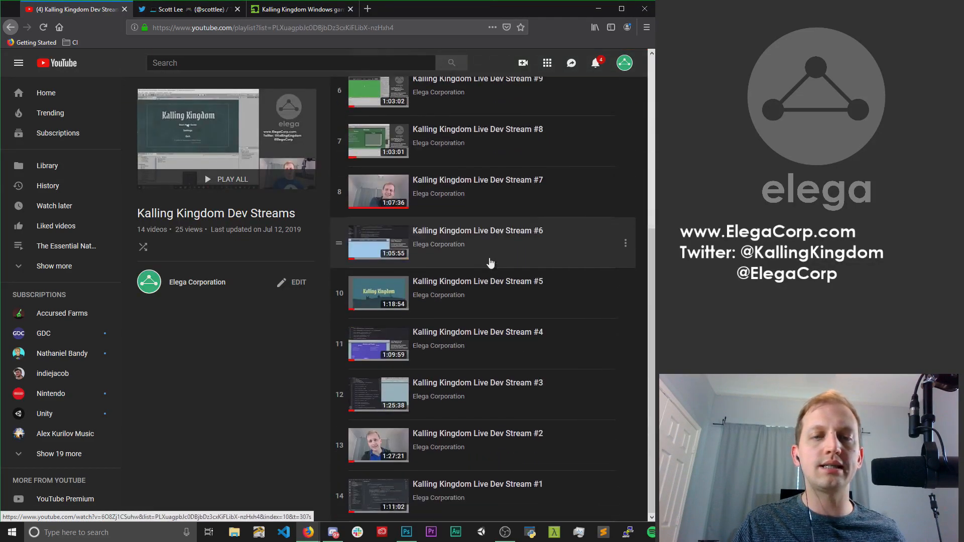
{"action": "scroll", "coordinate": [563, 319], "scroll_direction": "up", "scroll_amount": 5}
{"action": "scroll", "coordinate": [563, 319], "scroll_direction": "up", "scroll_amount": 1}
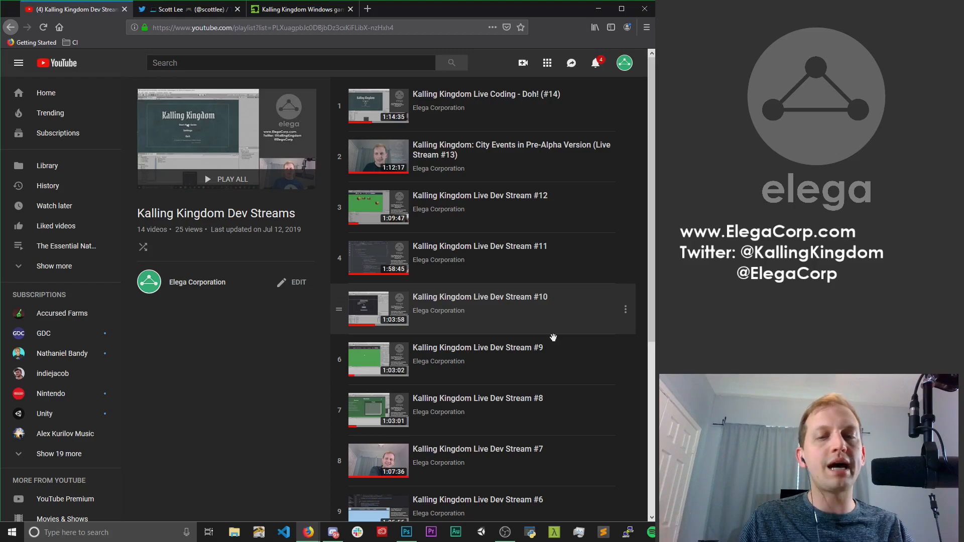
{"action": "scroll", "coordinate": [552, 334], "scroll_direction": "down", "scroll_amount": 5}
{"action": "scroll", "coordinate": [492, 447], "scroll_direction": "down", "scroll_amount": 1}
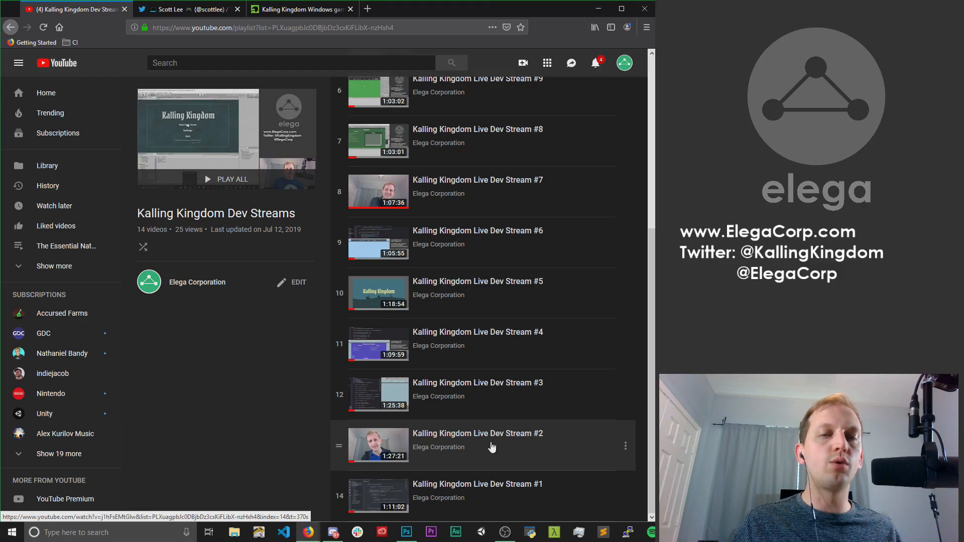
Open Kalling Kingdom Live Dev Stream #4, skip ahead in the video and pause it at 9:33.
{"action": "left_click", "coordinate": [512, 363]}
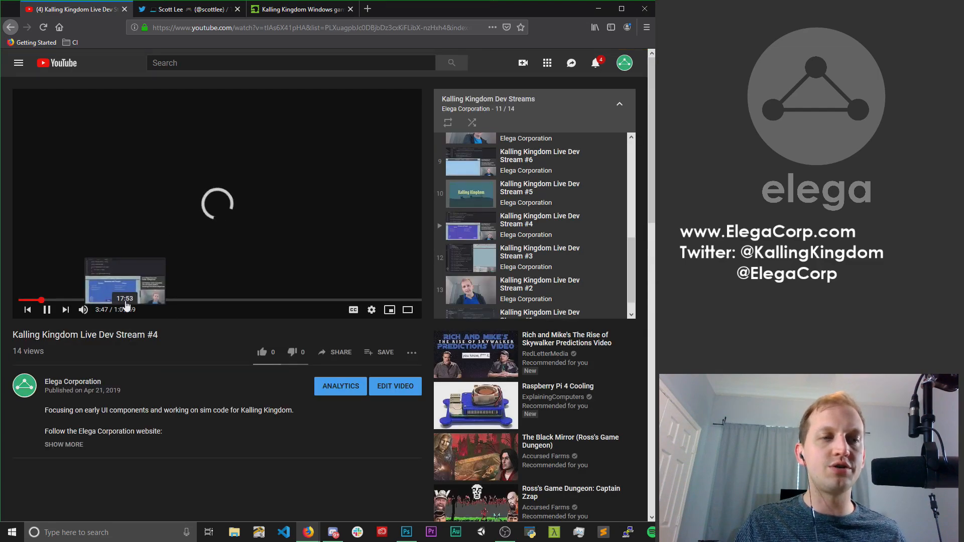
{"action": "left_click", "coordinate": [73, 301]}
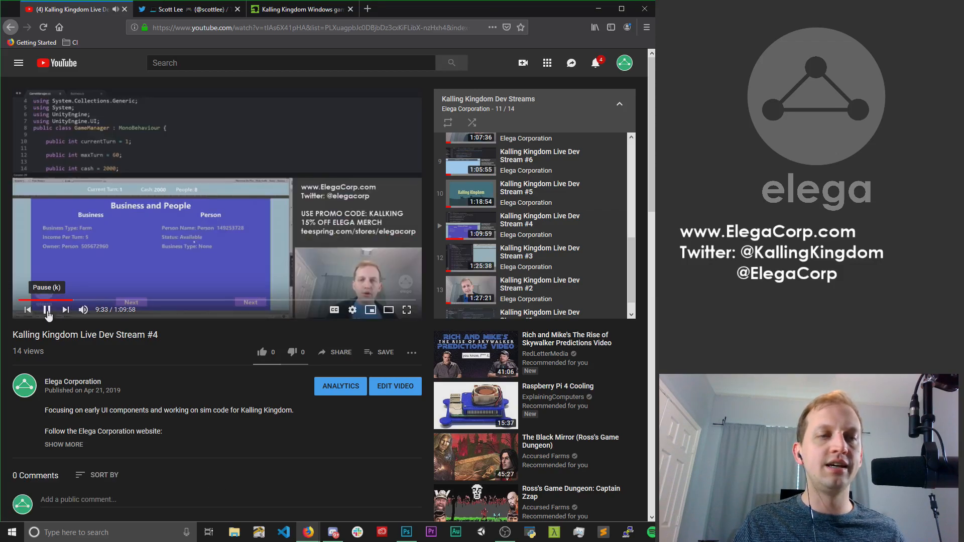
{"action": "left_click", "coordinate": [47, 310]}
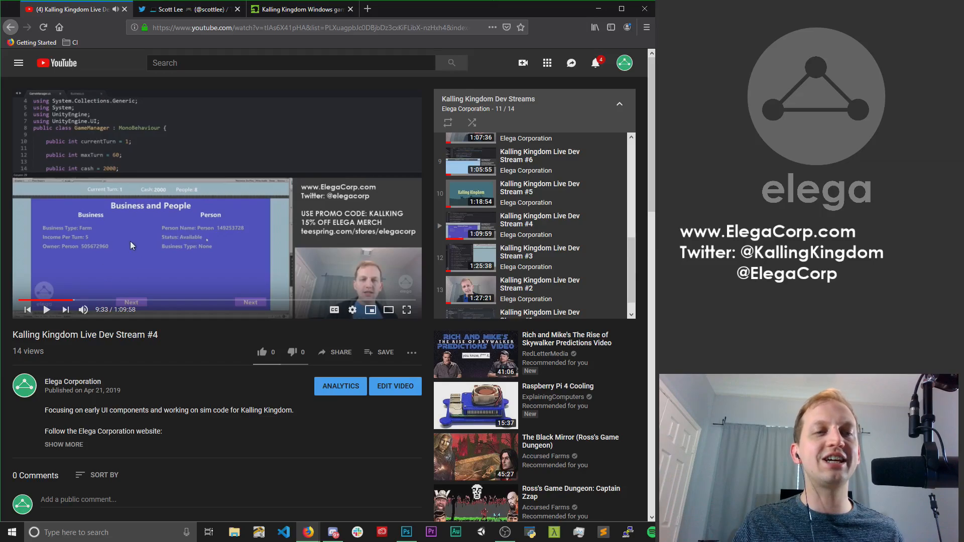